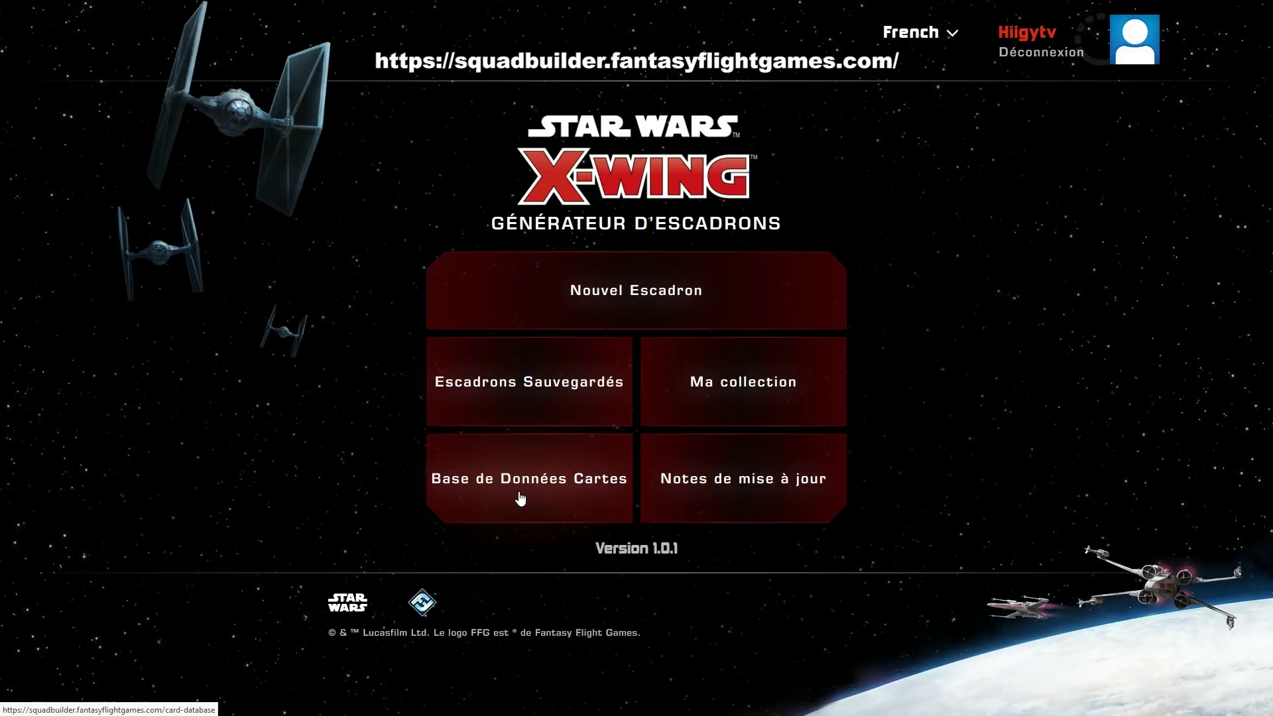
Step: Open the collection, look over the extensions and show the details of the Faucon Millenium de Lando extension
{"action": "left_click", "coordinate": [756, 393]}
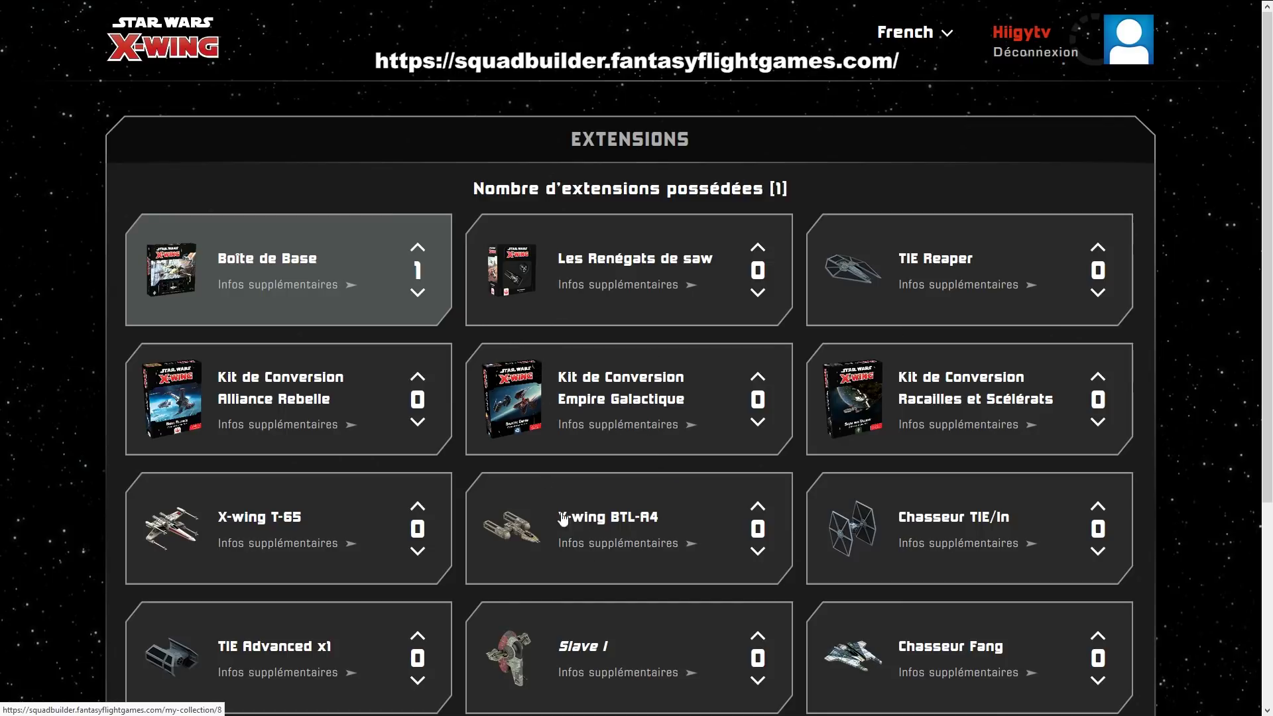
{"action": "scroll", "coordinate": [643, 534], "scroll_direction": "down", "scroll_amount": 2}
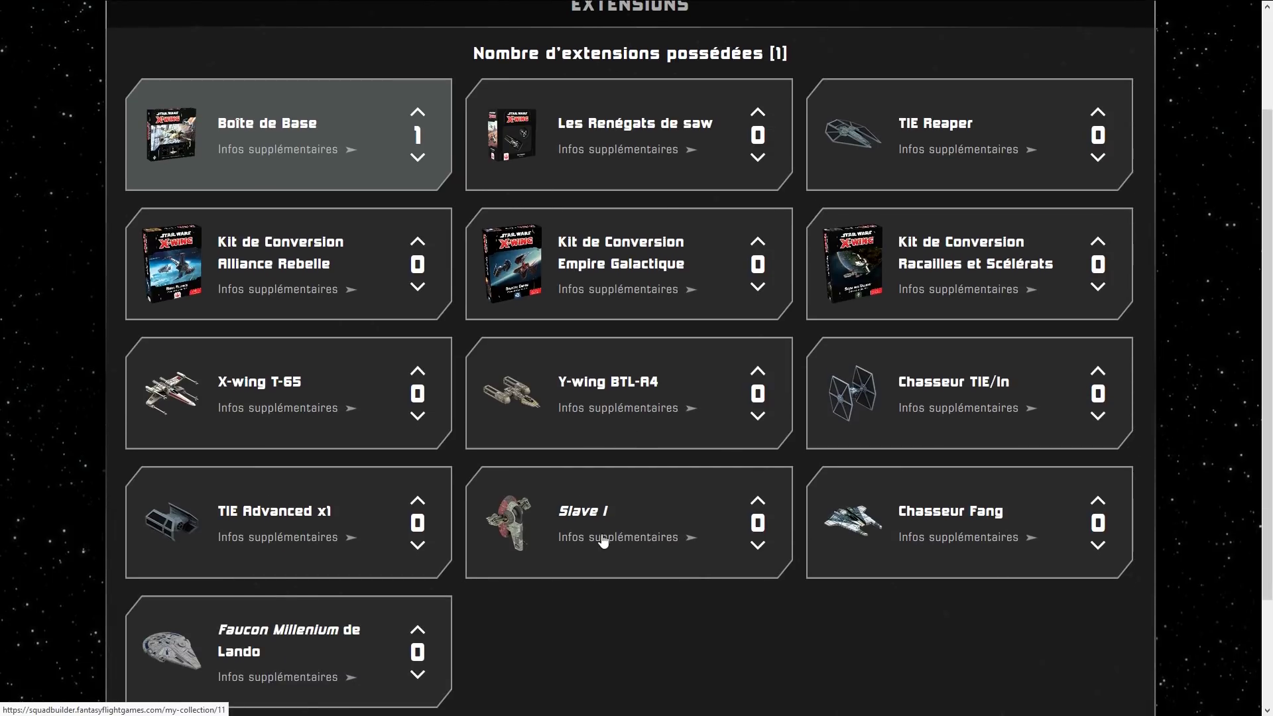
{"action": "scroll", "coordinate": [328, 673], "scroll_direction": "down", "scroll_amount": 2}
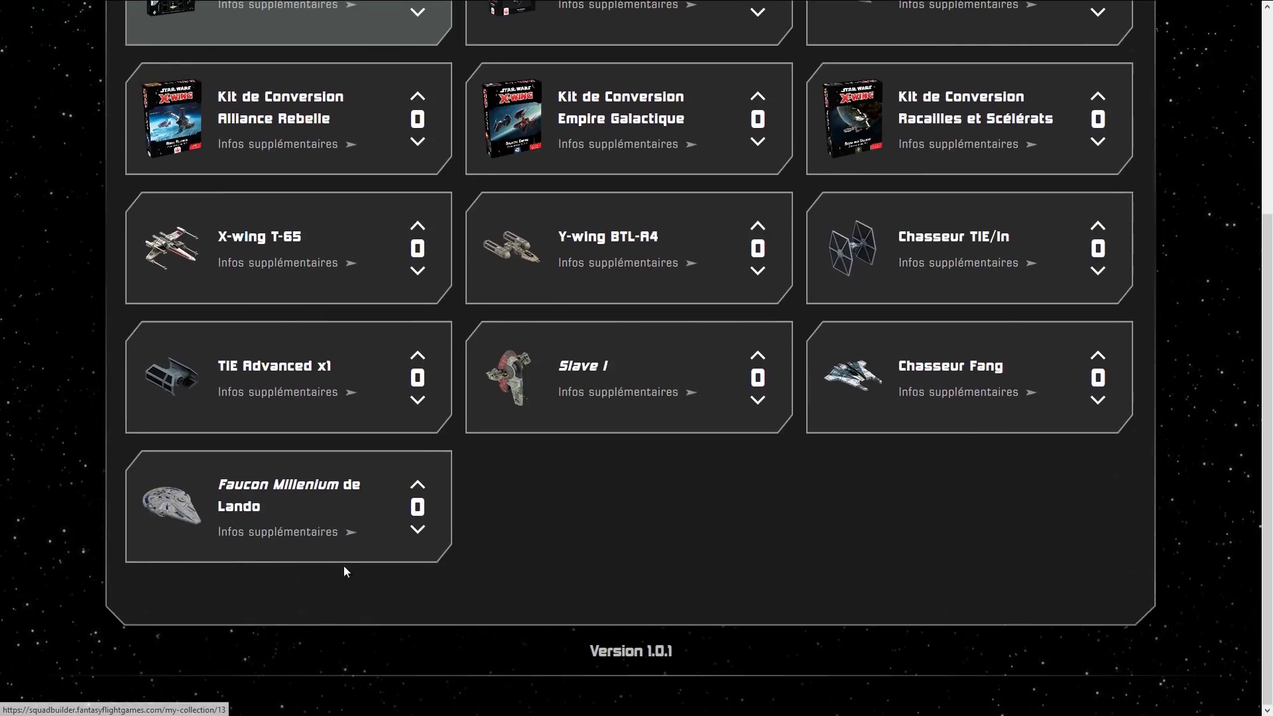
{"action": "left_click", "coordinate": [307, 533]}
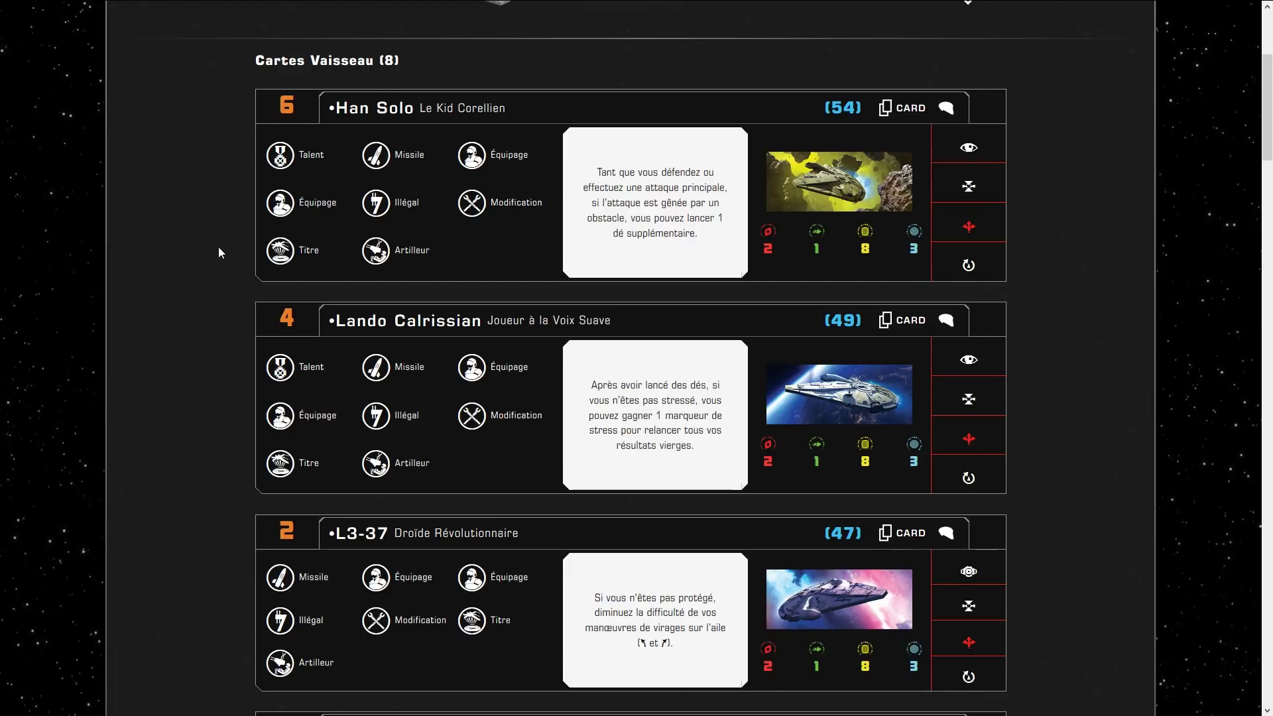
Step: Review the extension's ship cards, then view the full image of the Intimidation upgrade card and close it
{"action": "scroll", "coordinate": [217, 247], "scroll_direction": "down", "scroll_amount": 8}
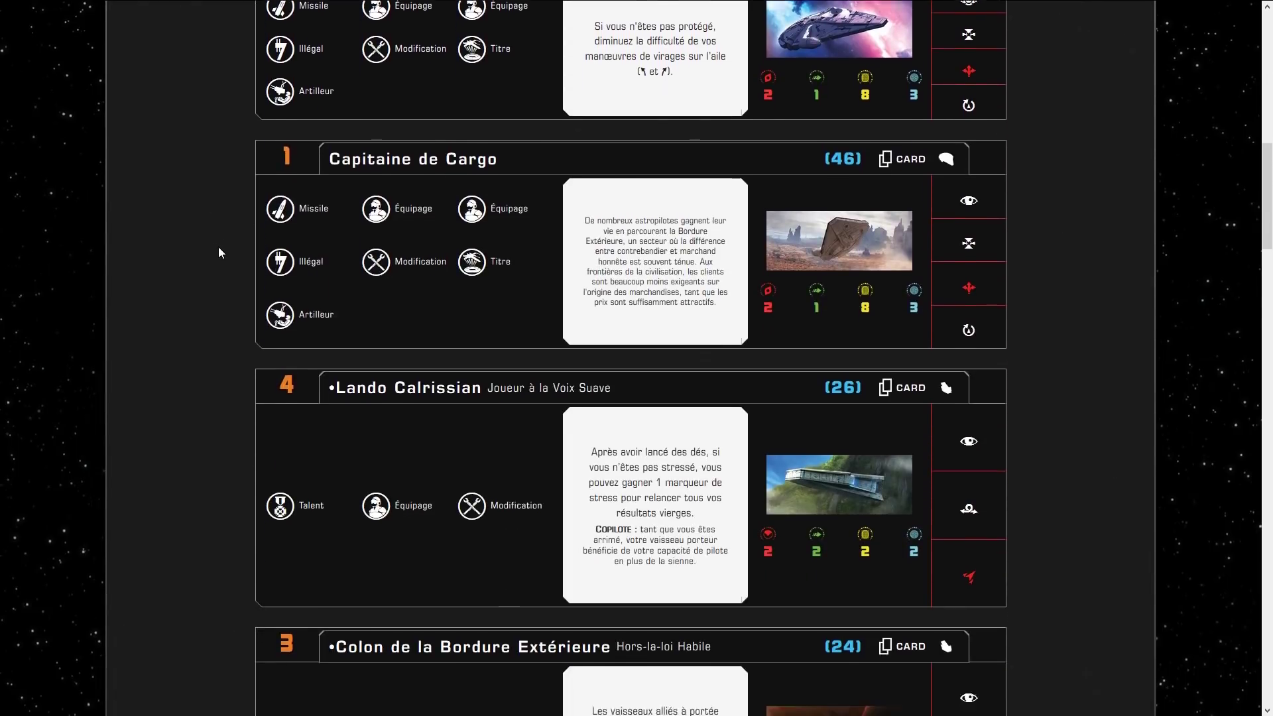
{"action": "scroll", "coordinate": [219, 249], "scroll_direction": "down", "scroll_amount": 12}
{"action": "scroll", "coordinate": [219, 253], "scroll_direction": "down", "scroll_amount": 6}
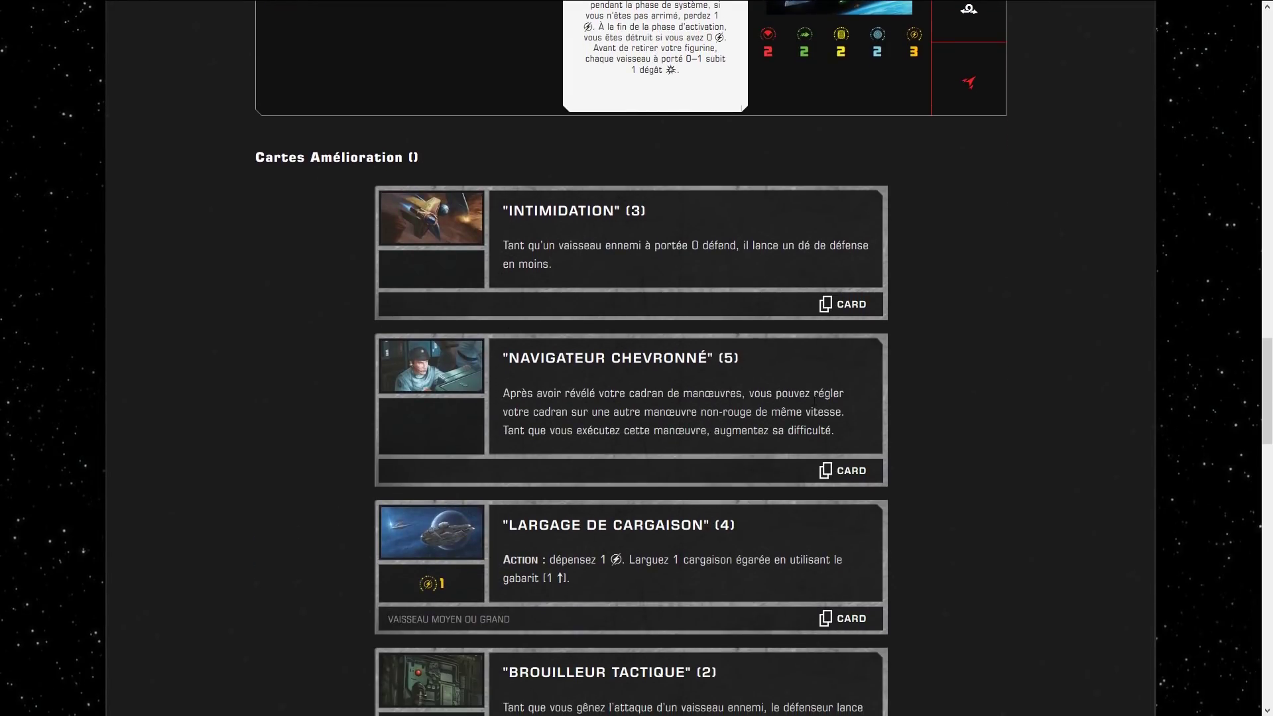
{"action": "left_click", "coordinate": [846, 304]}
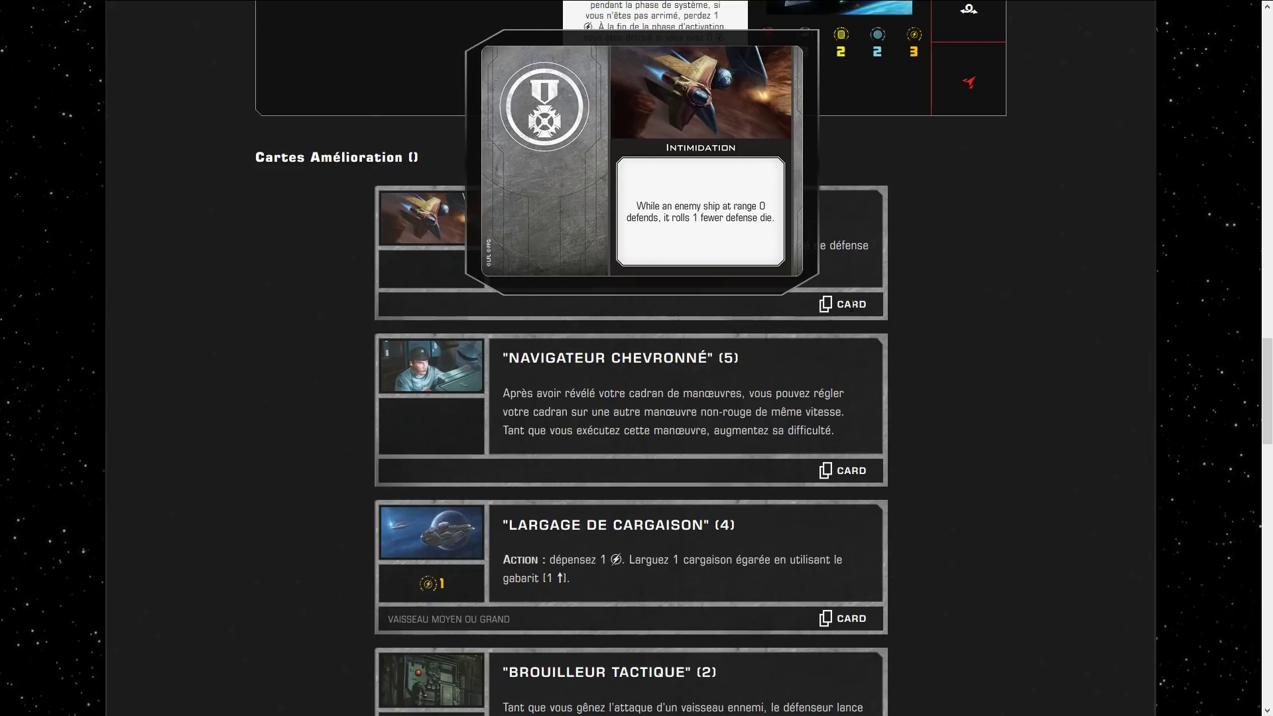
{"action": "left_click", "coordinate": [735, 222]}
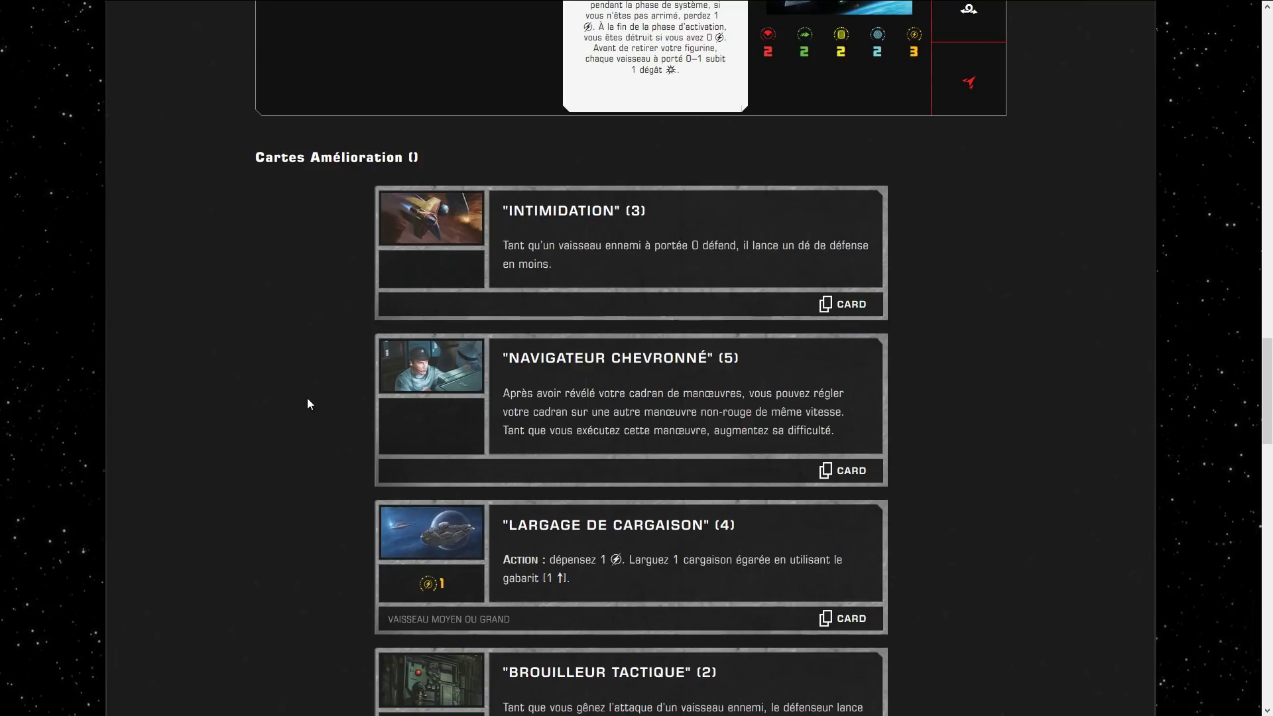
Step: Look through the remaining upgrade cards of the Faucon Millenium de Lando, then return to the extensions list
{"action": "scroll", "coordinate": [308, 398], "scroll_direction": "down", "scroll_amount": 5}
{"action": "scroll", "coordinate": [307, 403], "scroll_direction": "down", "scroll_amount": 7}
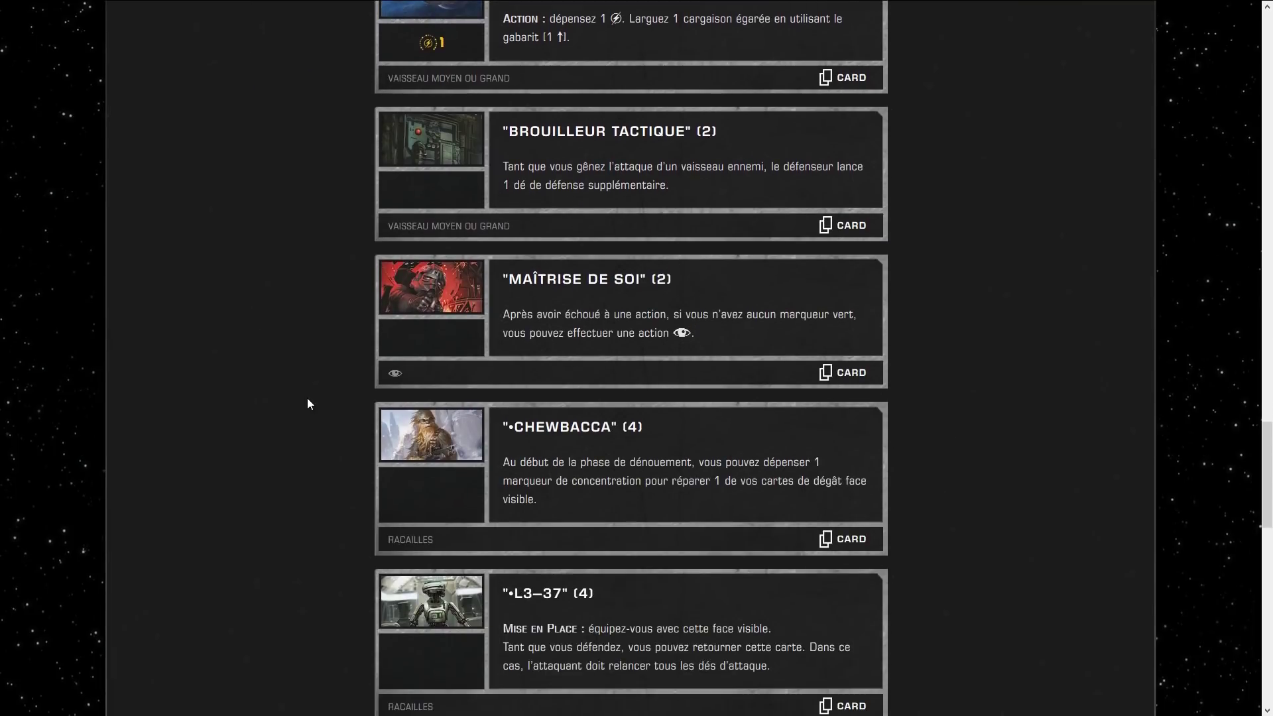
{"action": "scroll", "coordinate": [308, 400], "scroll_direction": "down", "scroll_amount": 8}
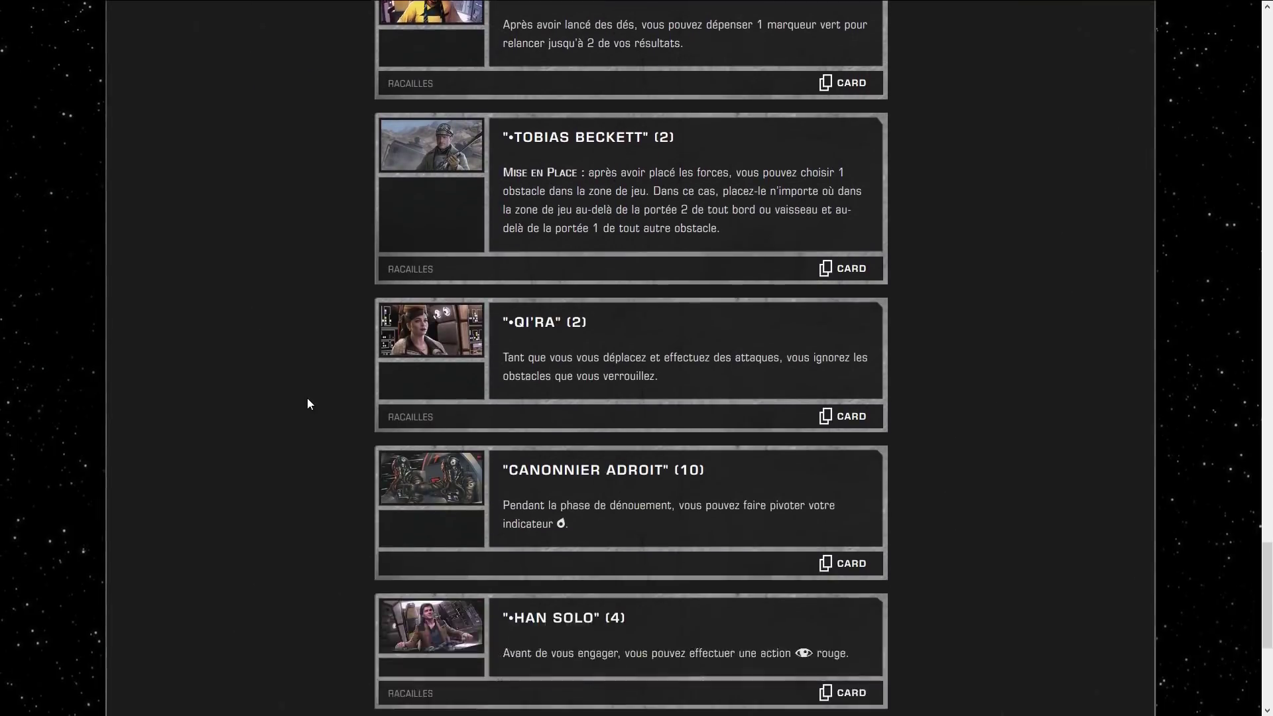
{"action": "scroll", "coordinate": [279, 417], "scroll_direction": "up", "scroll_amount": 6}
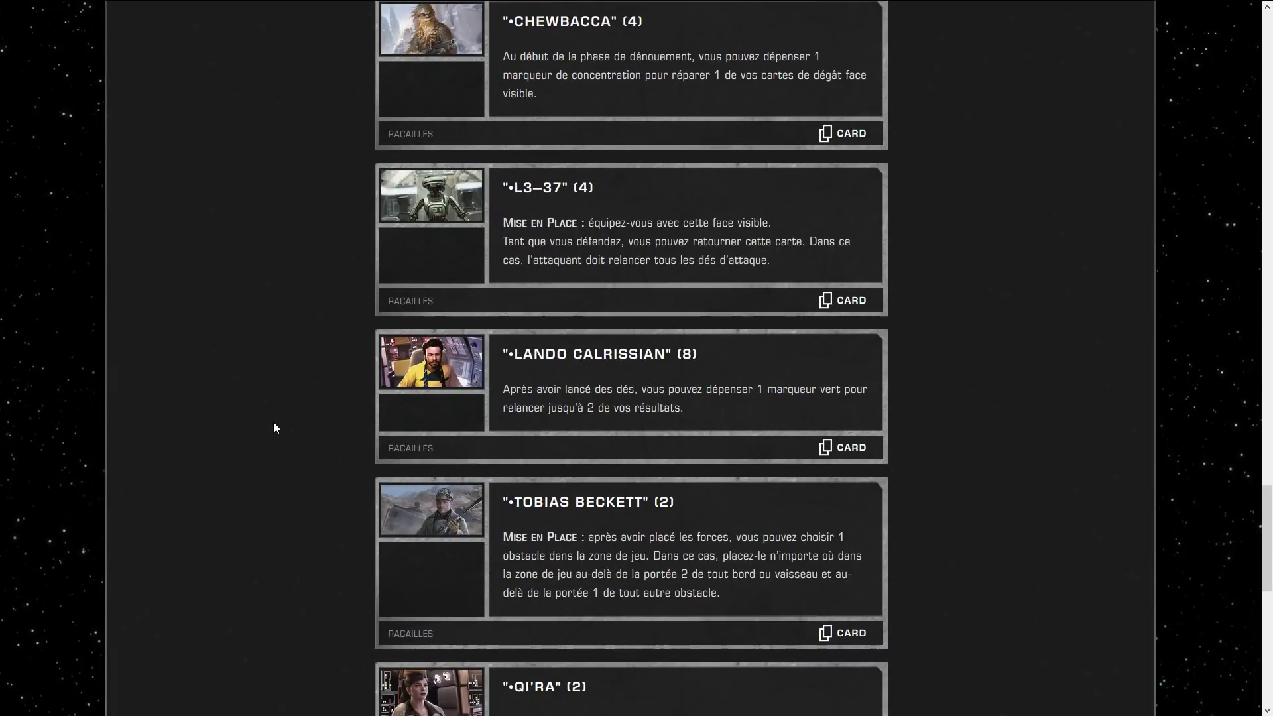
{"action": "scroll", "coordinate": [274, 422], "scroll_direction": "up", "scroll_amount": 20}
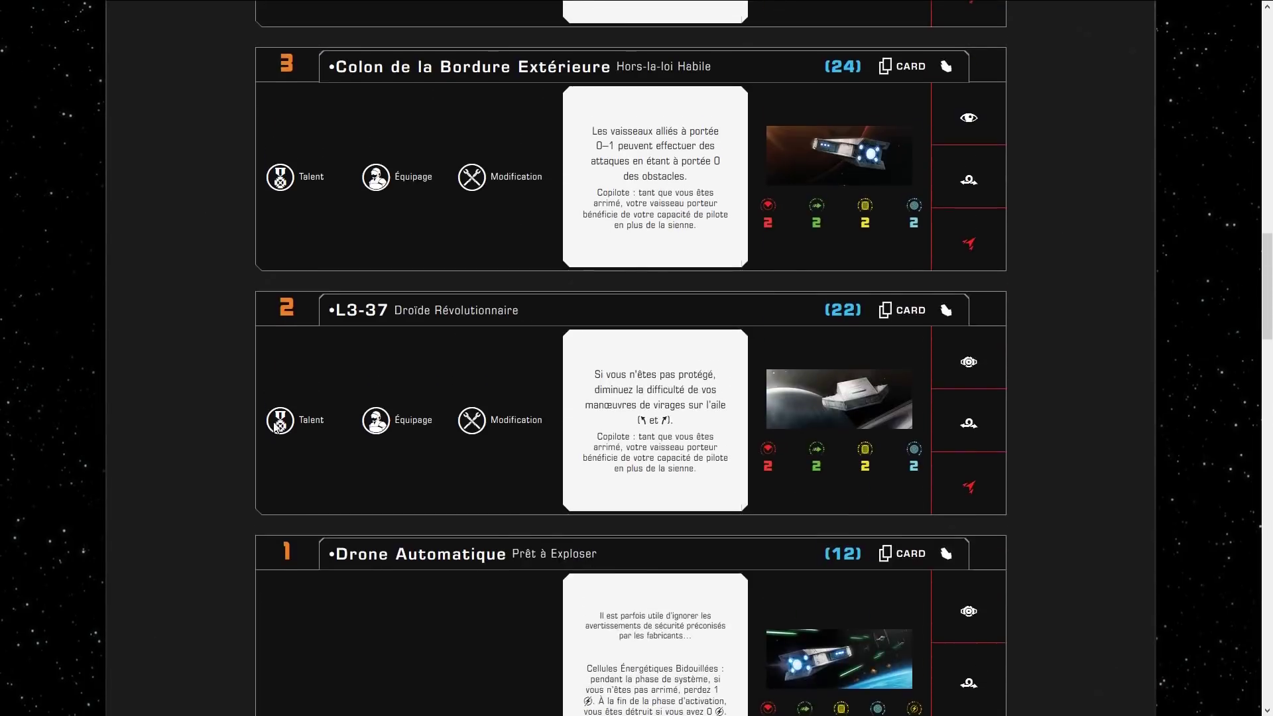
{"action": "scroll", "coordinate": [273, 422], "scroll_direction": "up", "scroll_amount": 20}
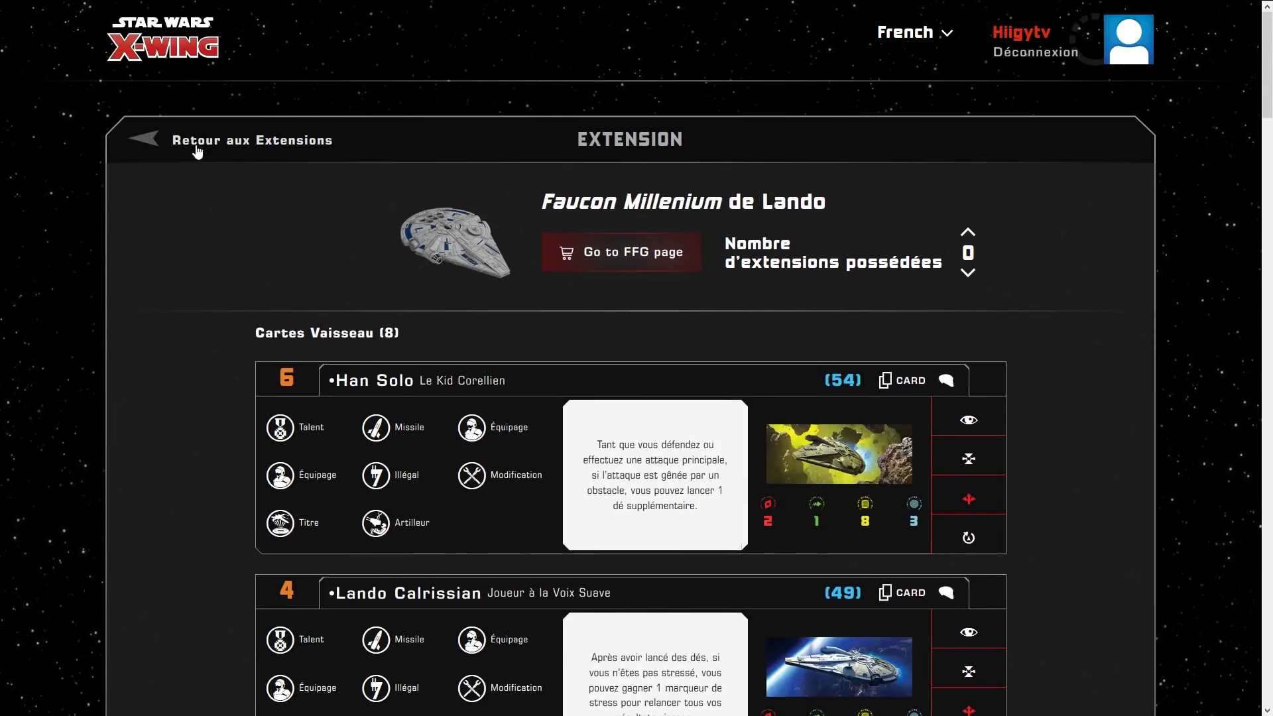
{"action": "left_click", "coordinate": [183, 139]}
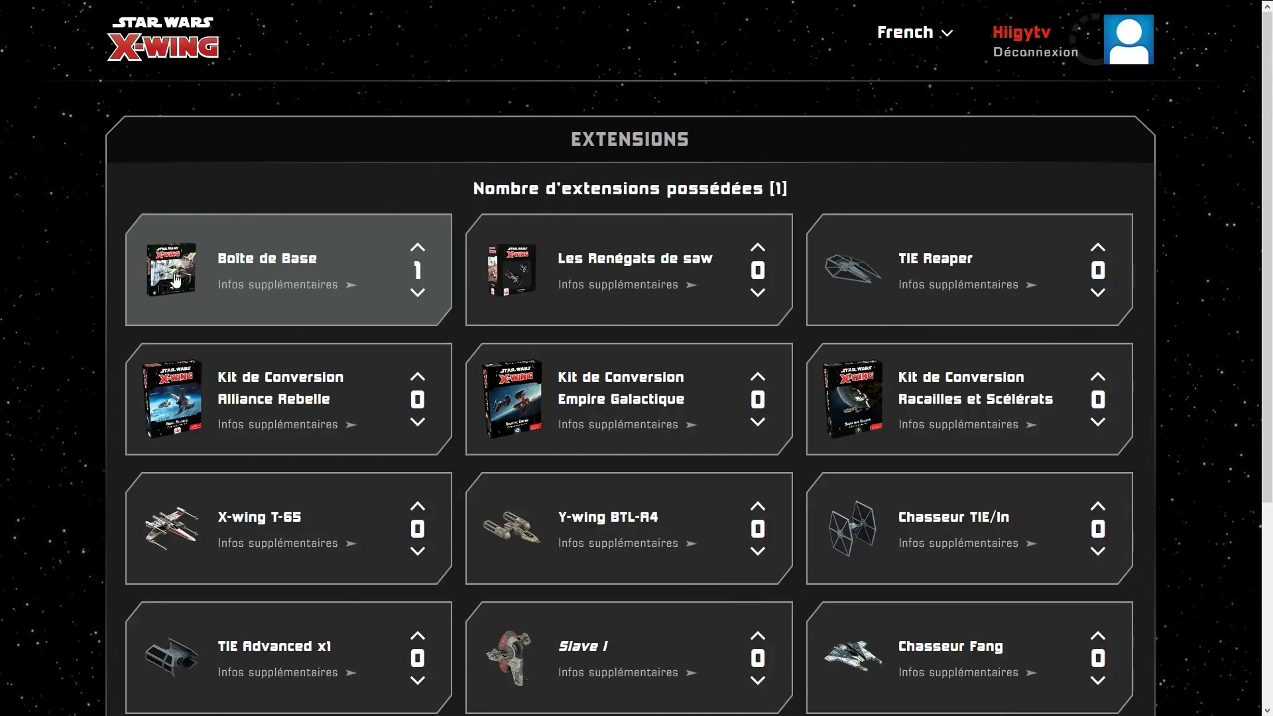
Step: View the details of the TIE Advanced x1 extension, then return to the extensions list
{"action": "scroll", "coordinate": [241, 517], "scroll_direction": "down", "scroll_amount": 3}
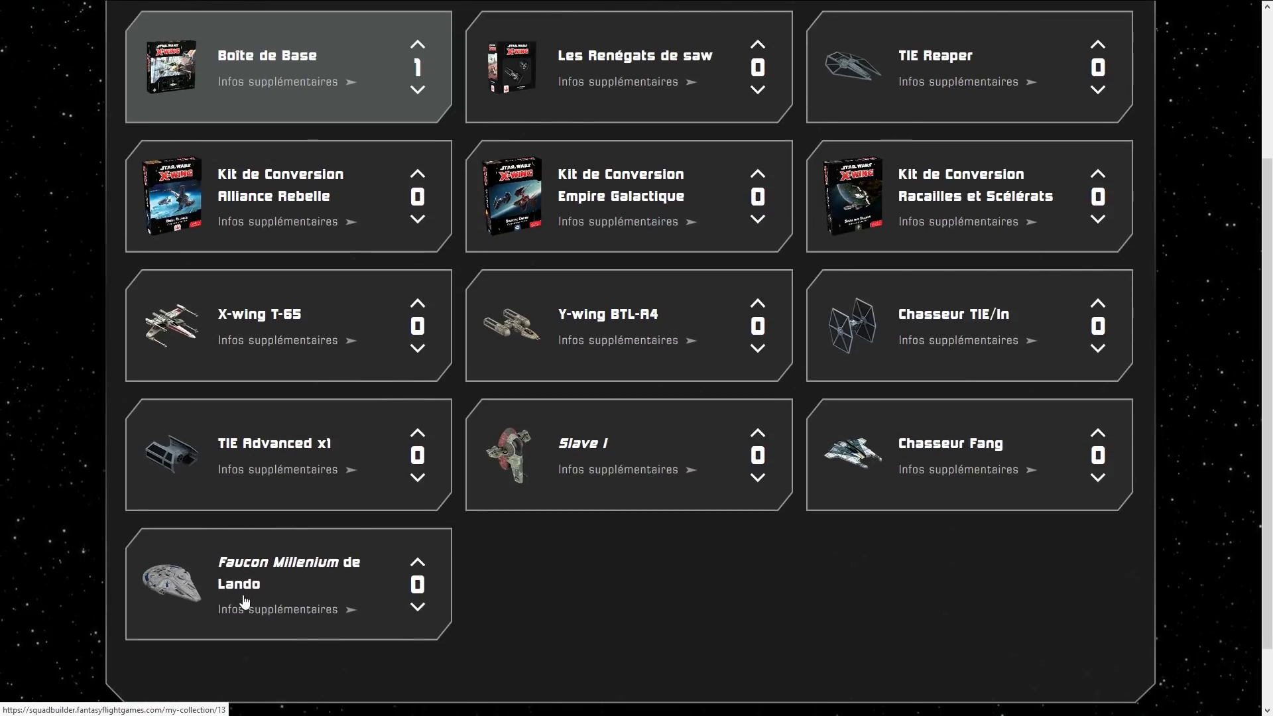
{"action": "left_click", "coordinate": [264, 475]}
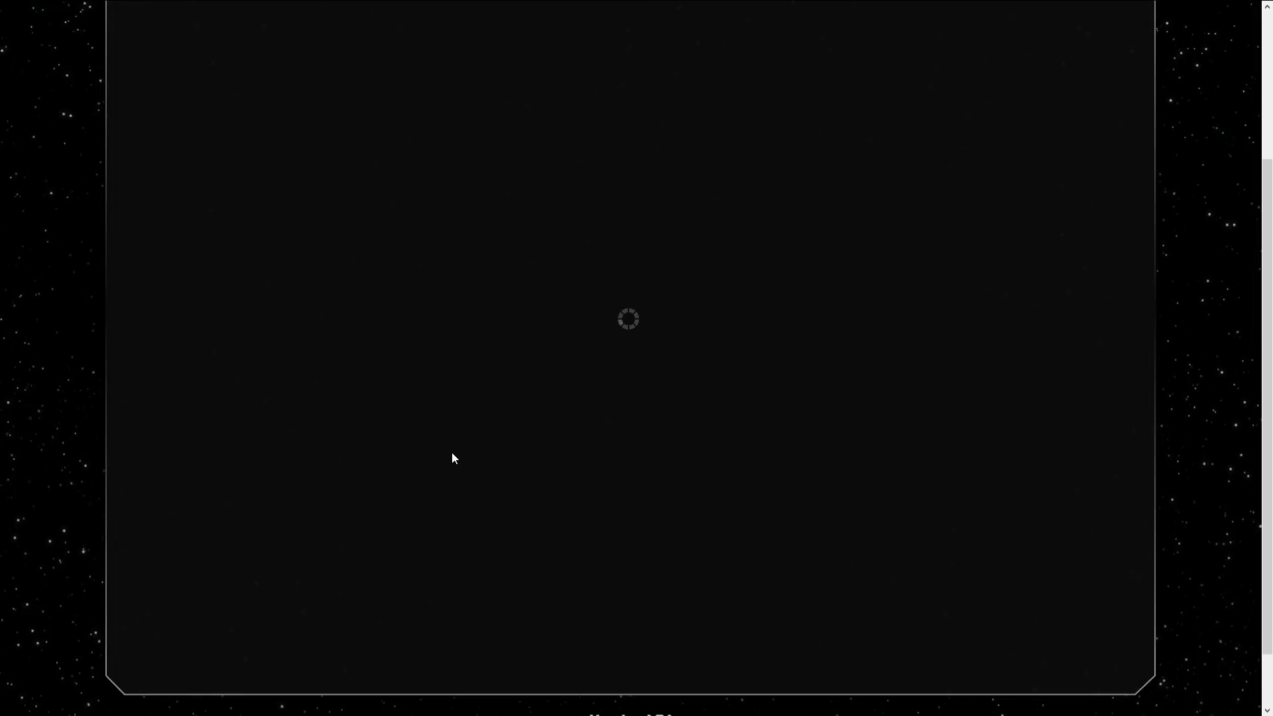
{"action": "scroll", "coordinate": [614, 248], "scroll_direction": "up", "scroll_amount": 2}
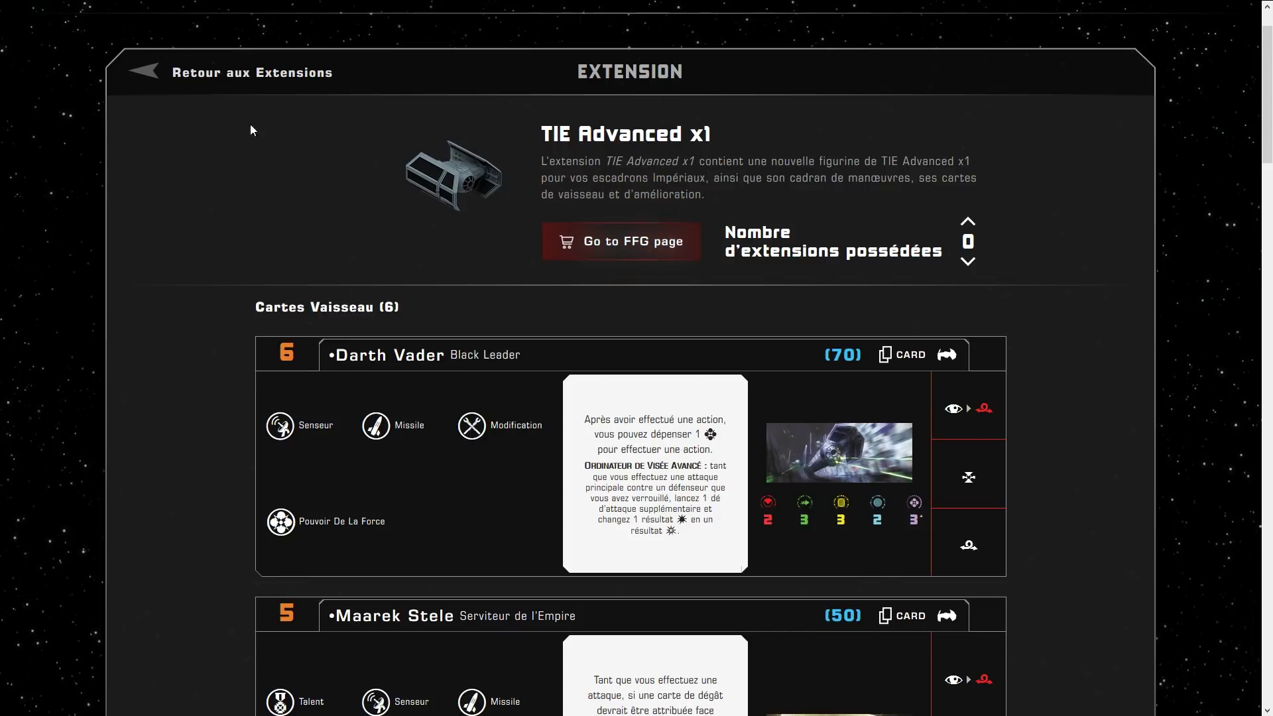
{"action": "left_click", "coordinate": [145, 73]}
{"action": "scroll", "coordinate": [189, 246], "scroll_direction": "up", "scroll_amount": 1}
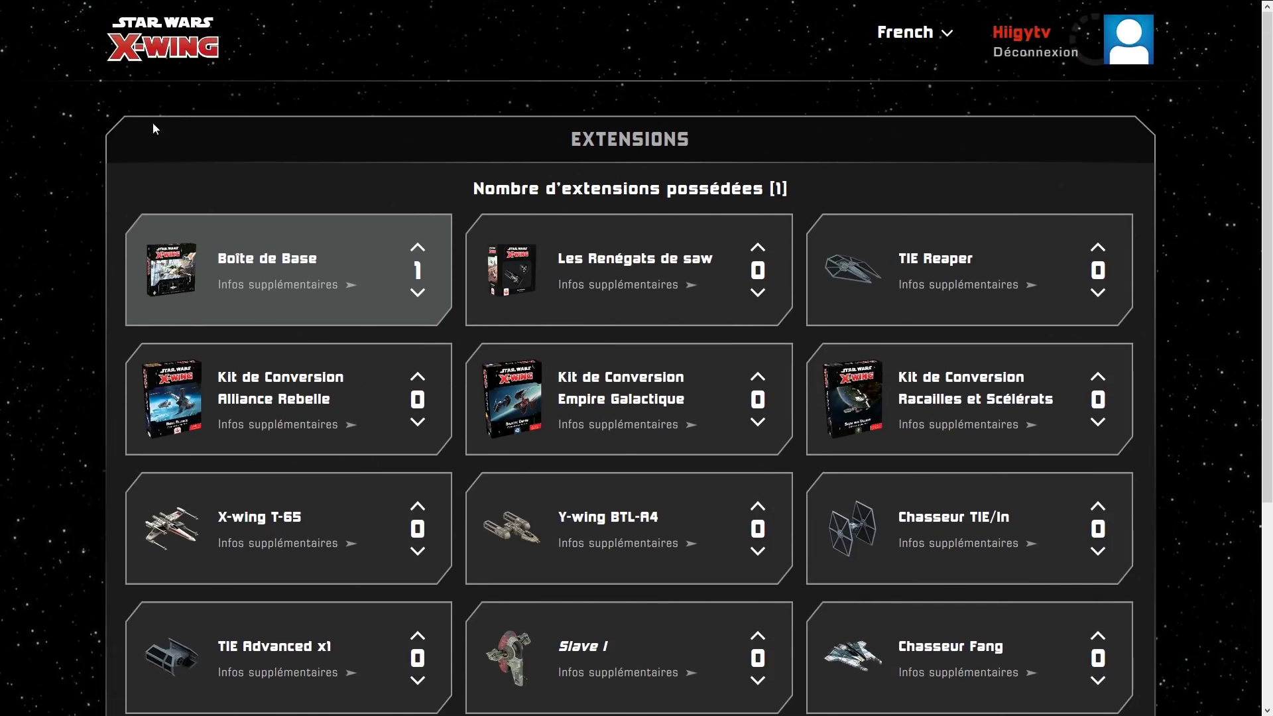
Step: Read the update notes from the home page, then return to the home page
{"action": "left_click", "coordinate": [158, 49]}
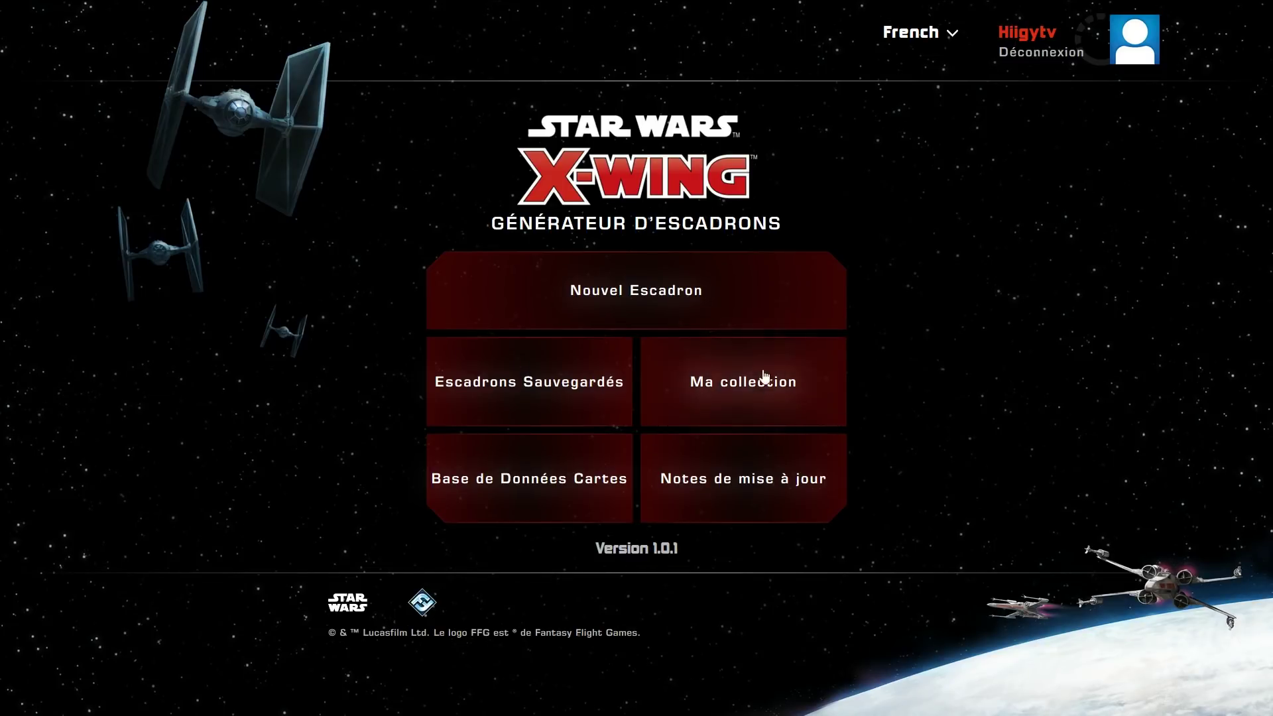
{"action": "left_click", "coordinate": [752, 507]}
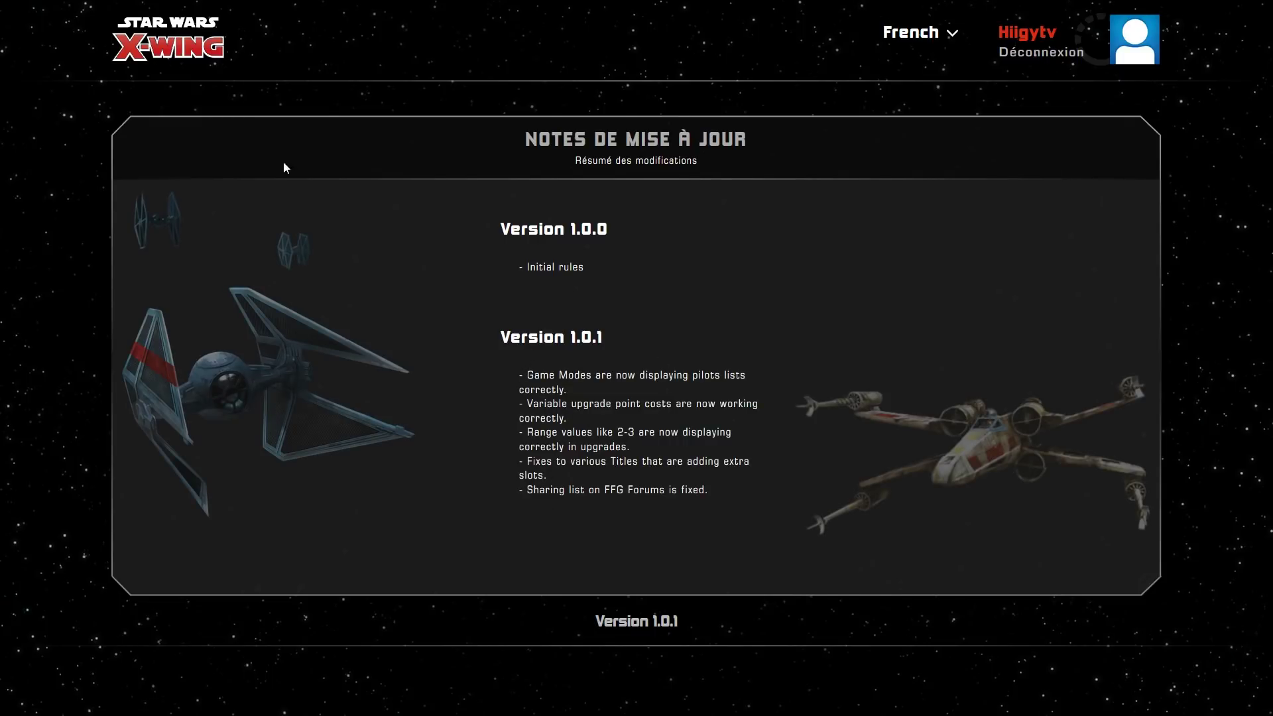
{"action": "left_click", "coordinate": [173, 46]}
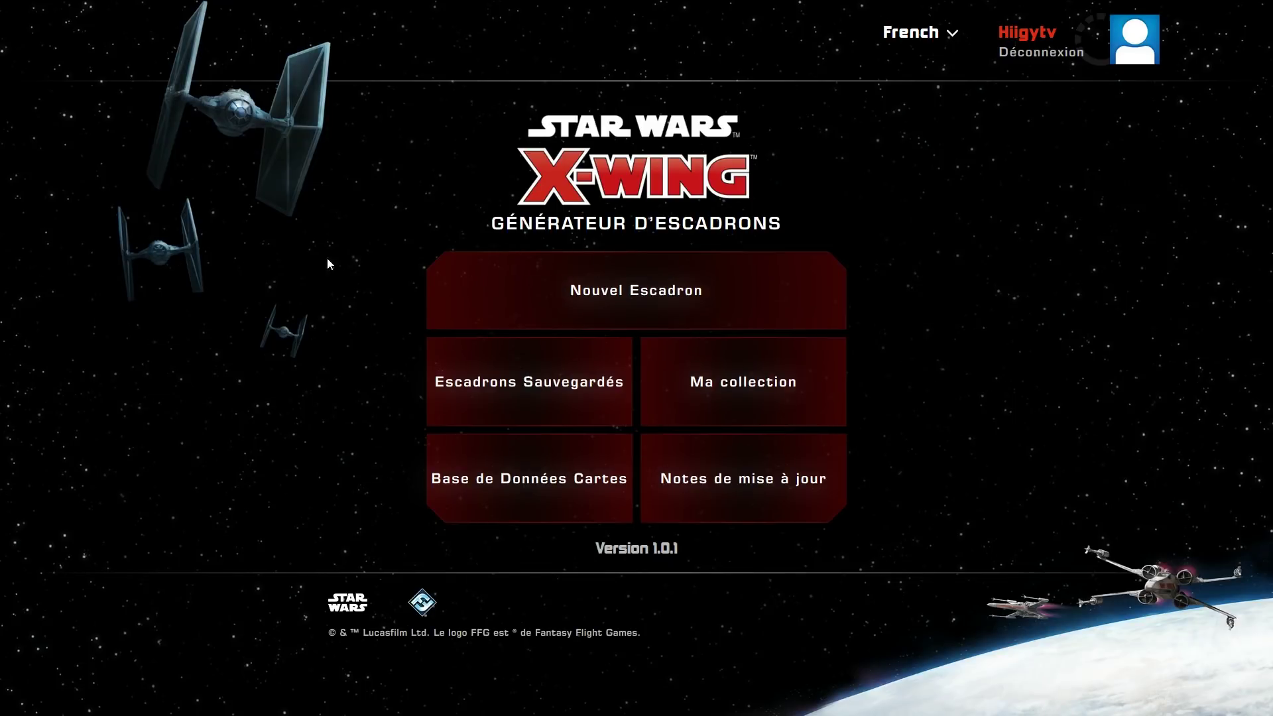
Step: Start a new squadron and review the descriptions of the Étendu and Seconde Édition game modes
{"action": "left_click", "coordinate": [655, 302]}
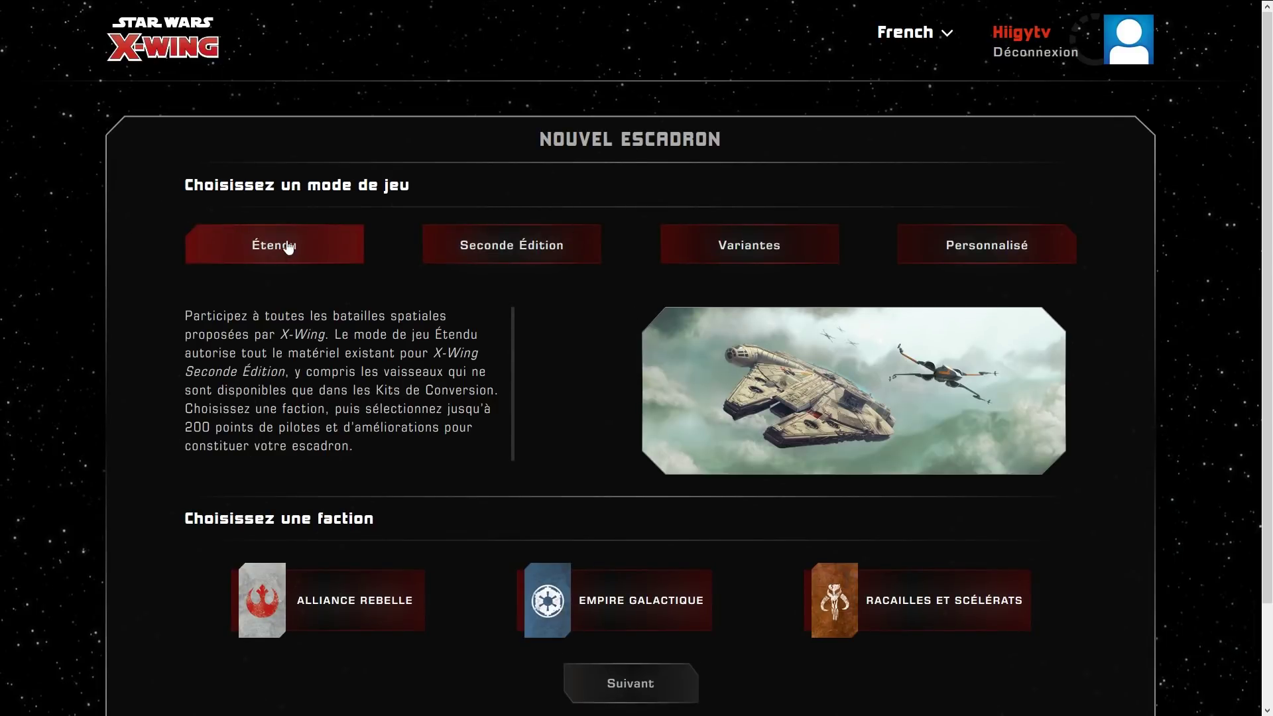
{"action": "scroll", "coordinate": [401, 372], "scroll_direction": "down", "scroll_amount": 2}
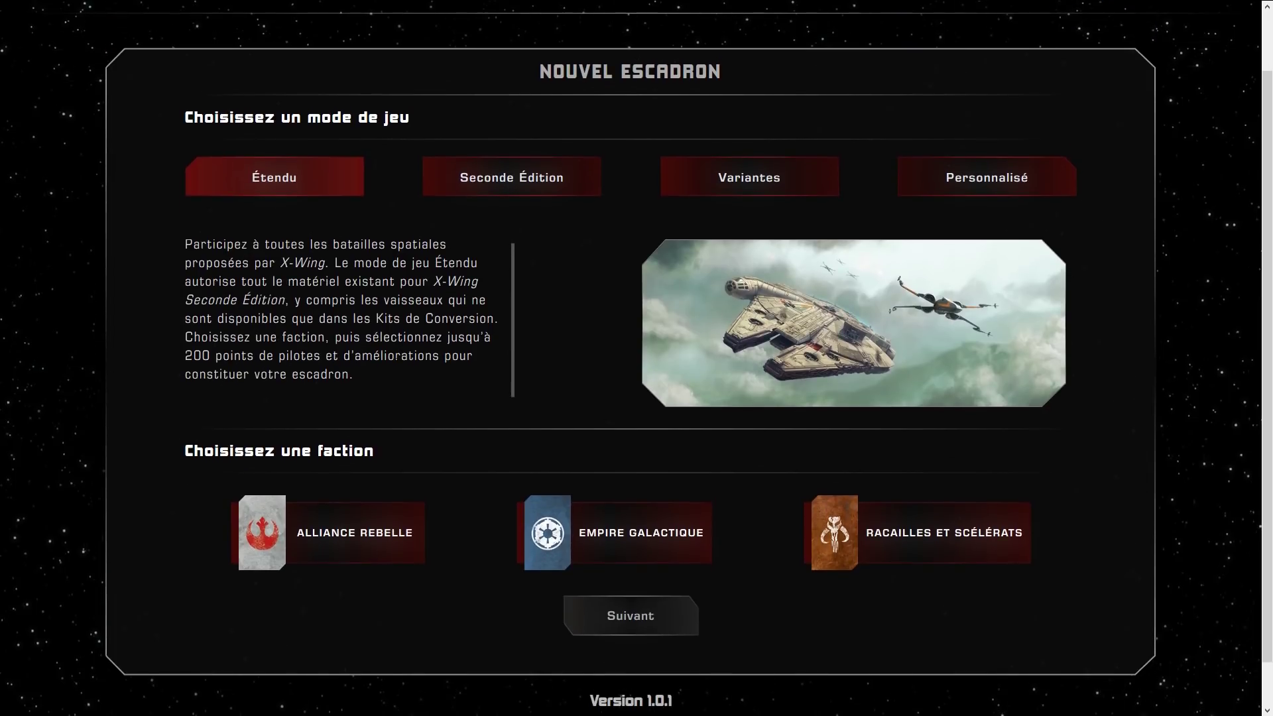
{"action": "scroll", "coordinate": [630, 358], "scroll_direction": "up", "scroll_amount": 2}
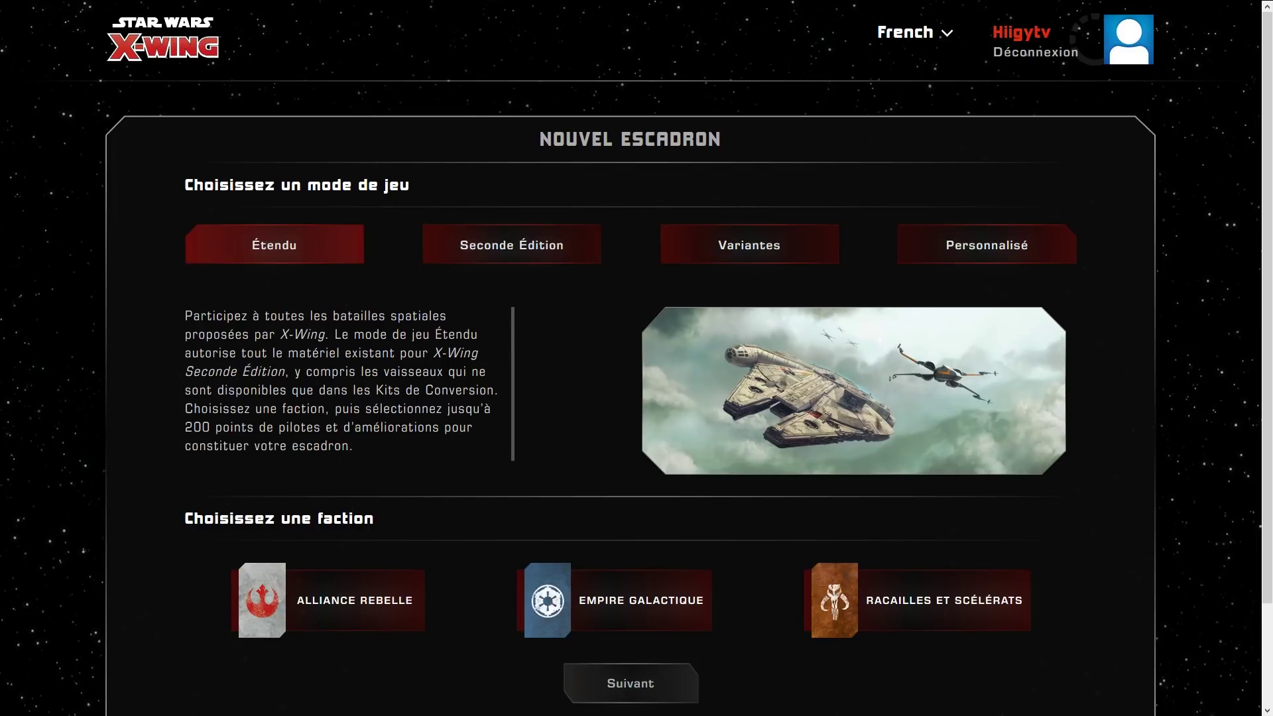
{"action": "left_click", "coordinate": [508, 248]}
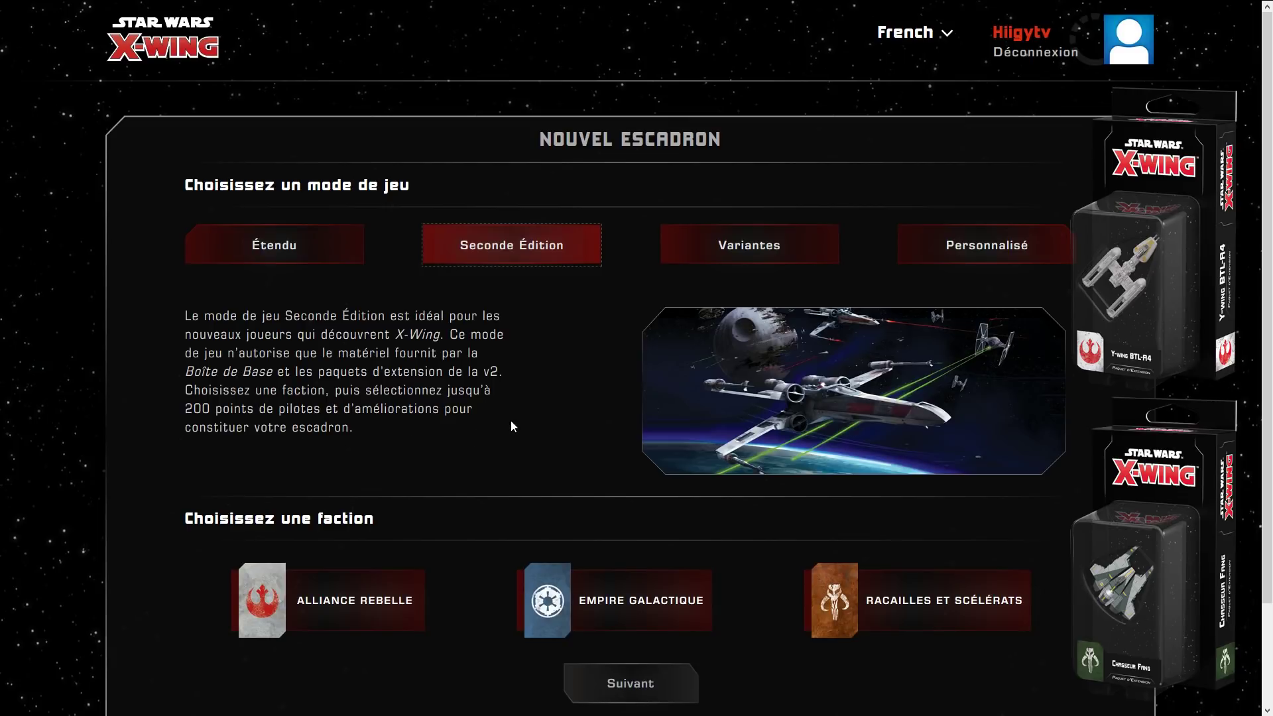
Step: Set up the new squadron with the Sans Gloire variant and the Alliance Rebelle faction, and proceed to pilot selection
{"action": "left_click", "coordinate": [733, 252]}
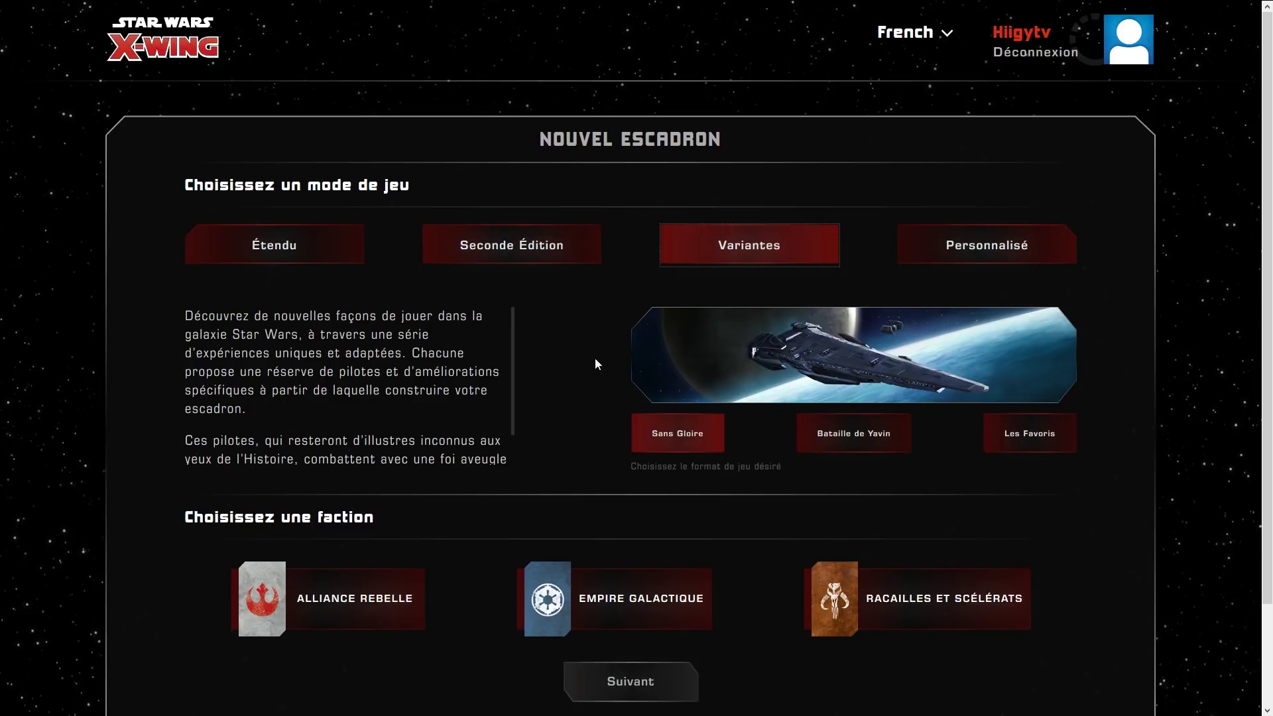
{"action": "scroll", "coordinate": [596, 360], "scroll_direction": "down", "scroll_amount": 1}
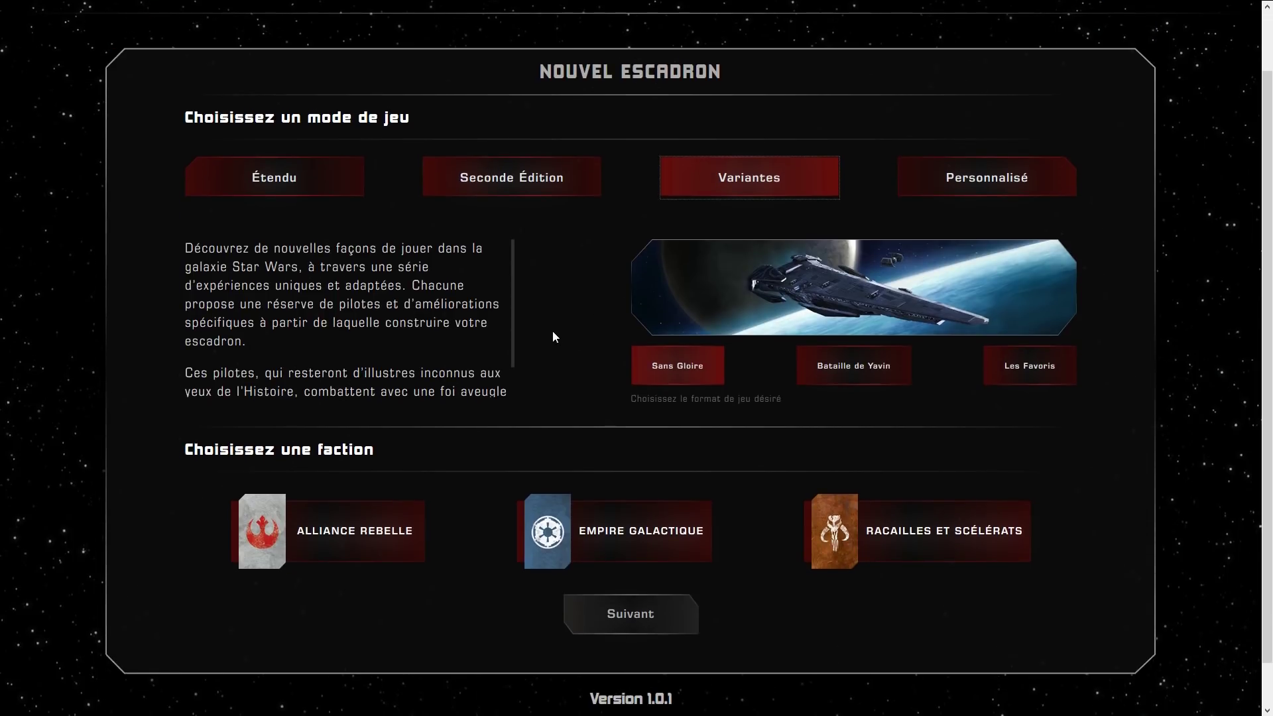
{"action": "left_click", "coordinate": [676, 371]}
{"action": "left_click", "coordinate": [315, 542]}
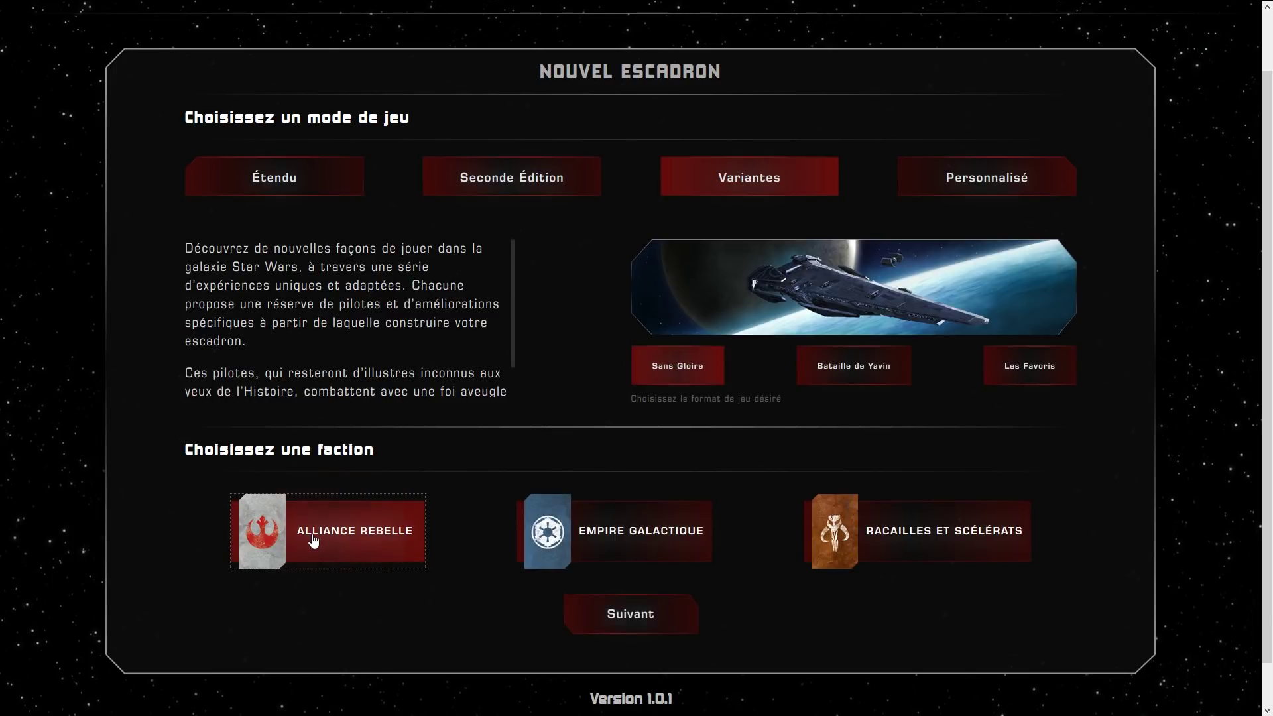
{"action": "left_click", "coordinate": [617, 630]}
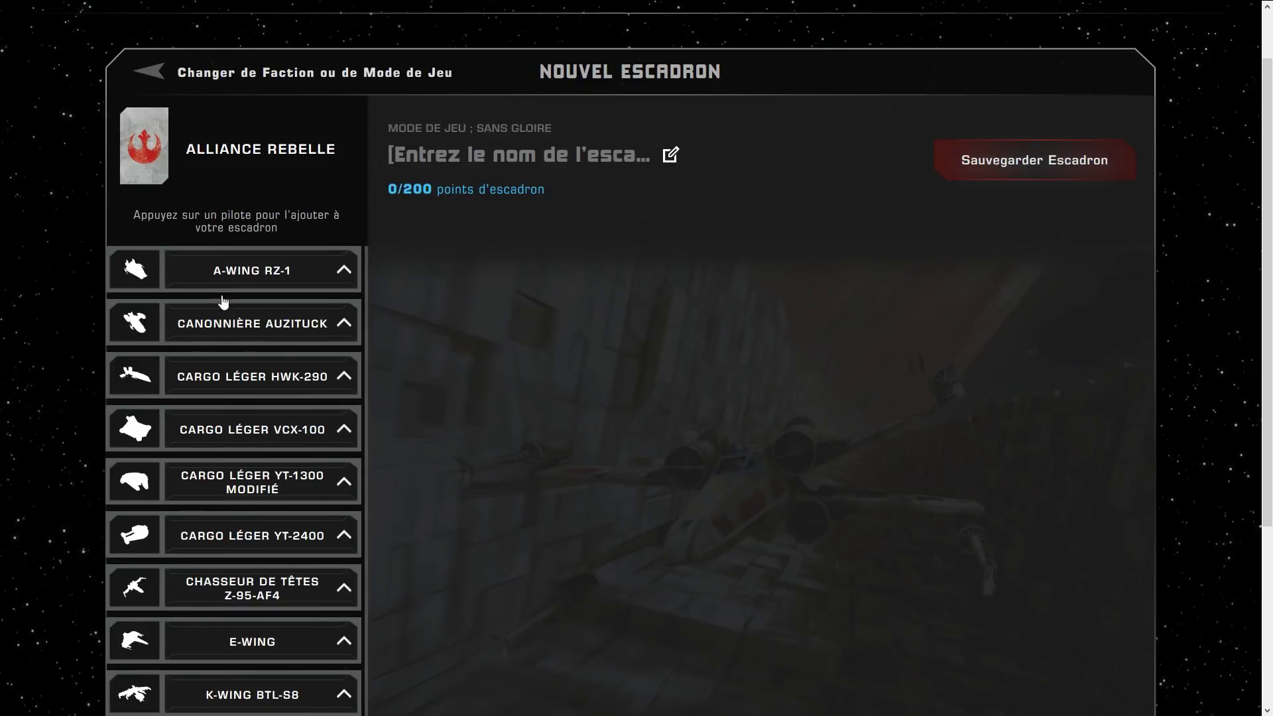
Step: Browse the ship list and examine the available pilots for the A-Wing RZ-1 and the Cargo Léger VCX-100
{"action": "scroll", "coordinate": [272, 310], "scroll_direction": "down", "scroll_amount": 1}
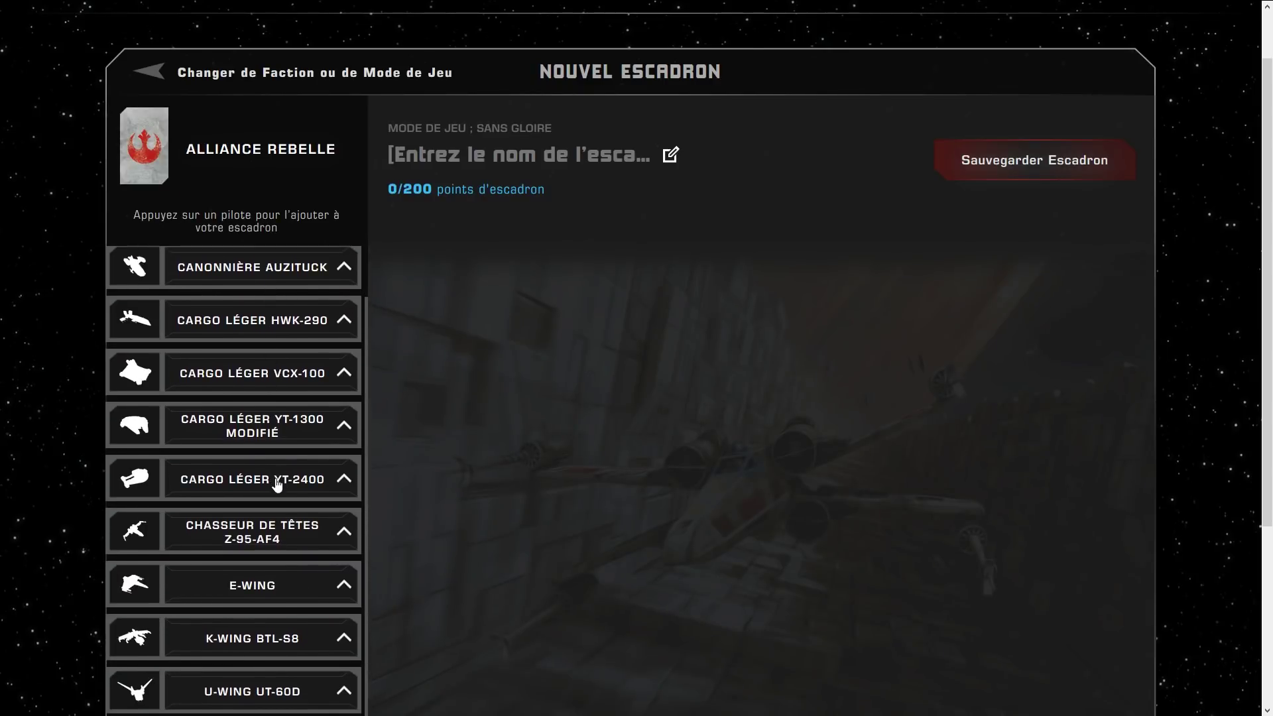
{"action": "scroll", "coordinate": [287, 589], "scroll_direction": "up", "scroll_amount": 1}
{"action": "scroll", "coordinate": [287, 589], "scroll_direction": "up", "scroll_amount": 1}
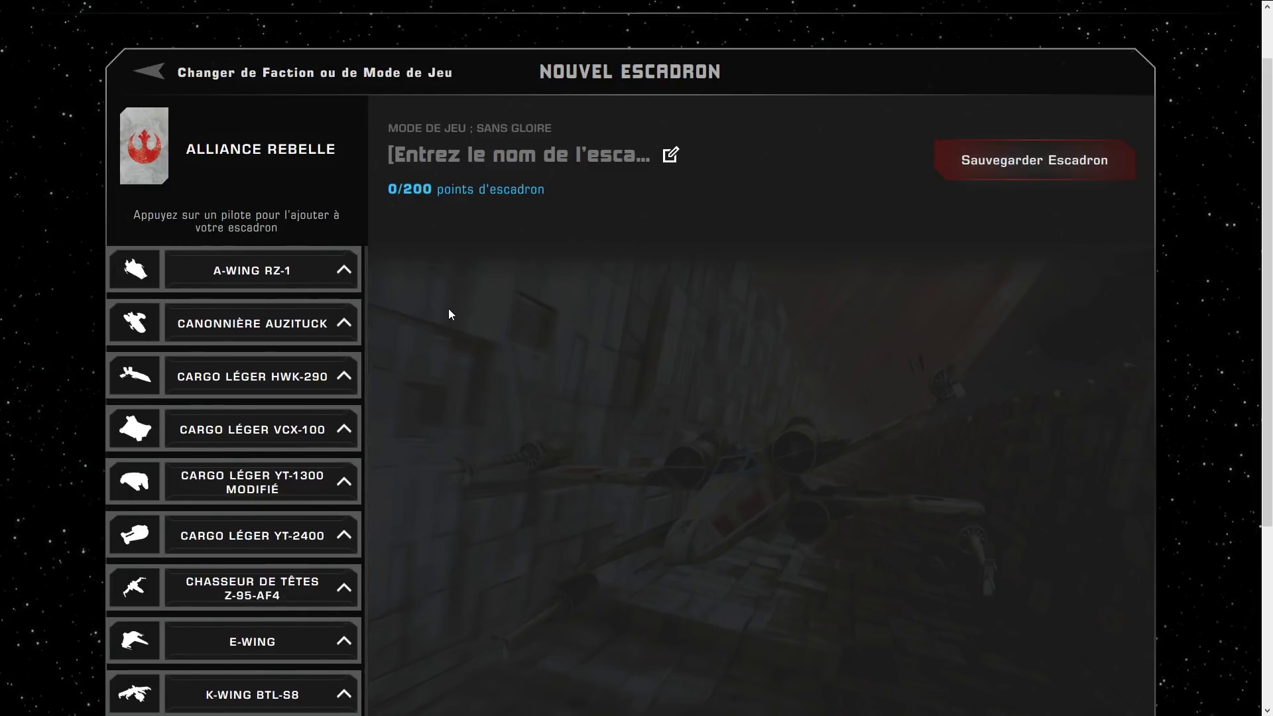
{"action": "left_click", "coordinate": [345, 271]}
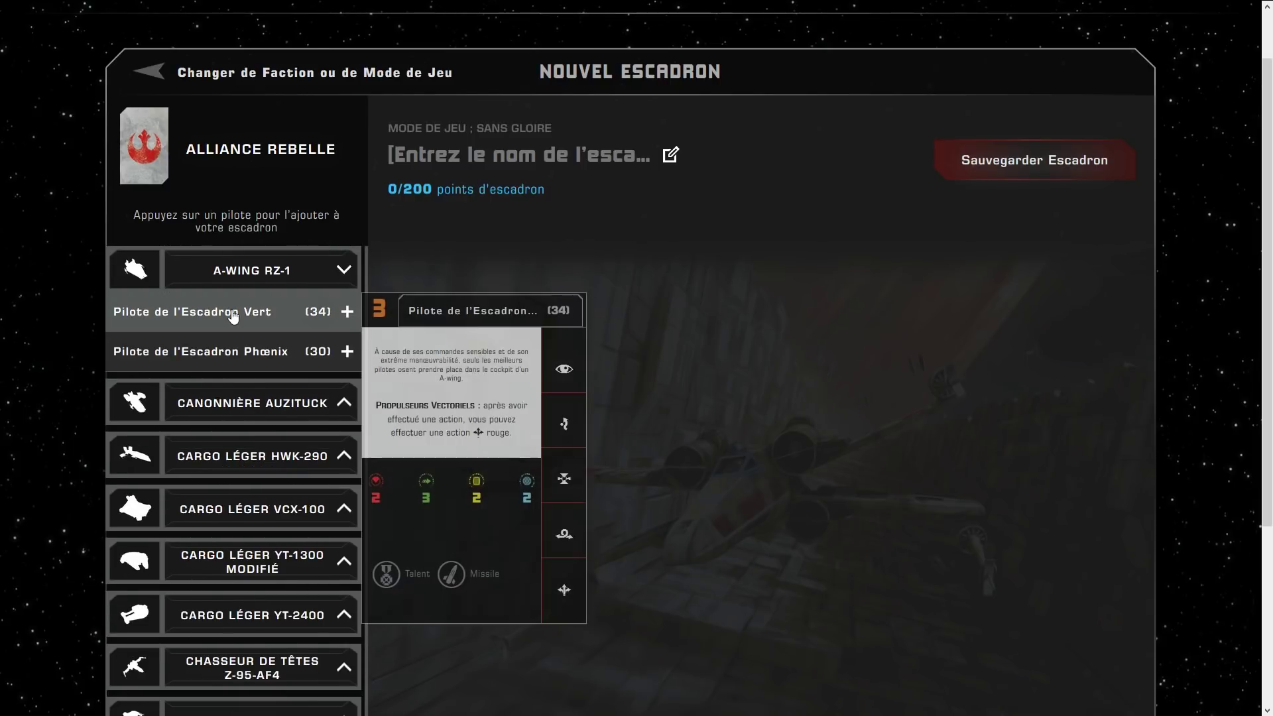
{"action": "mouse_move", "coordinate": [207, 353]}
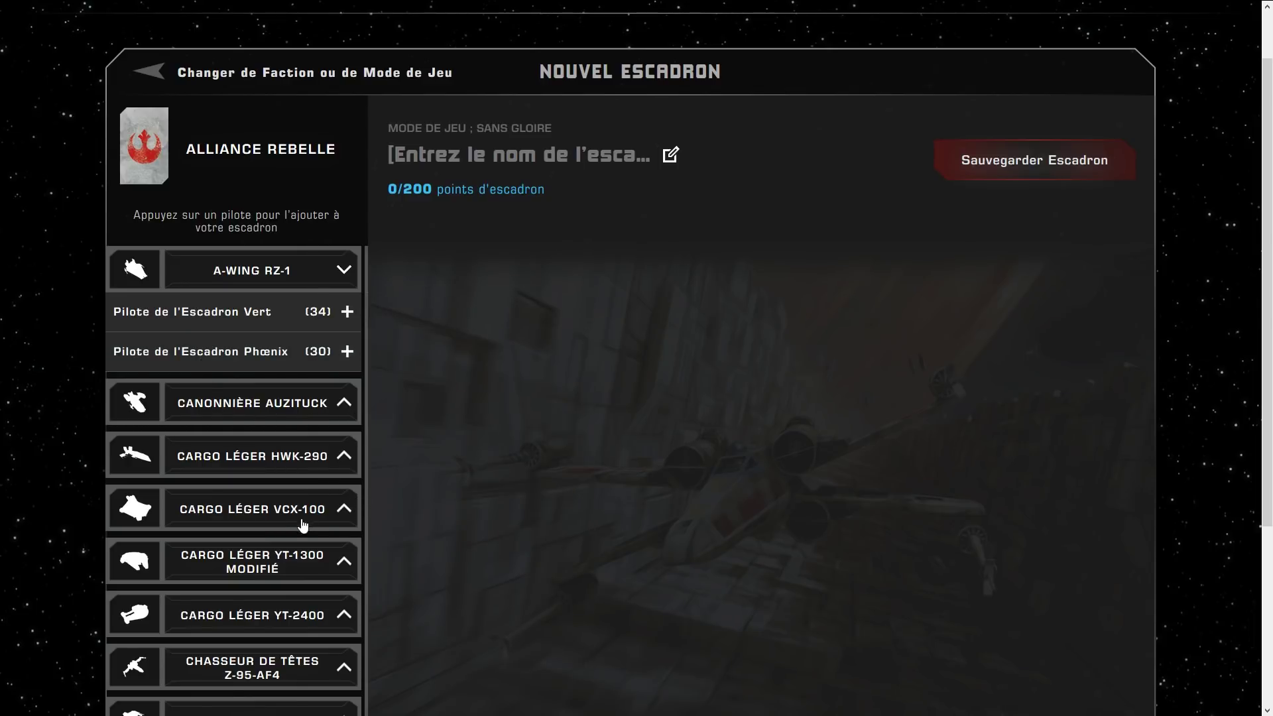
{"action": "left_click", "coordinate": [340, 514]}
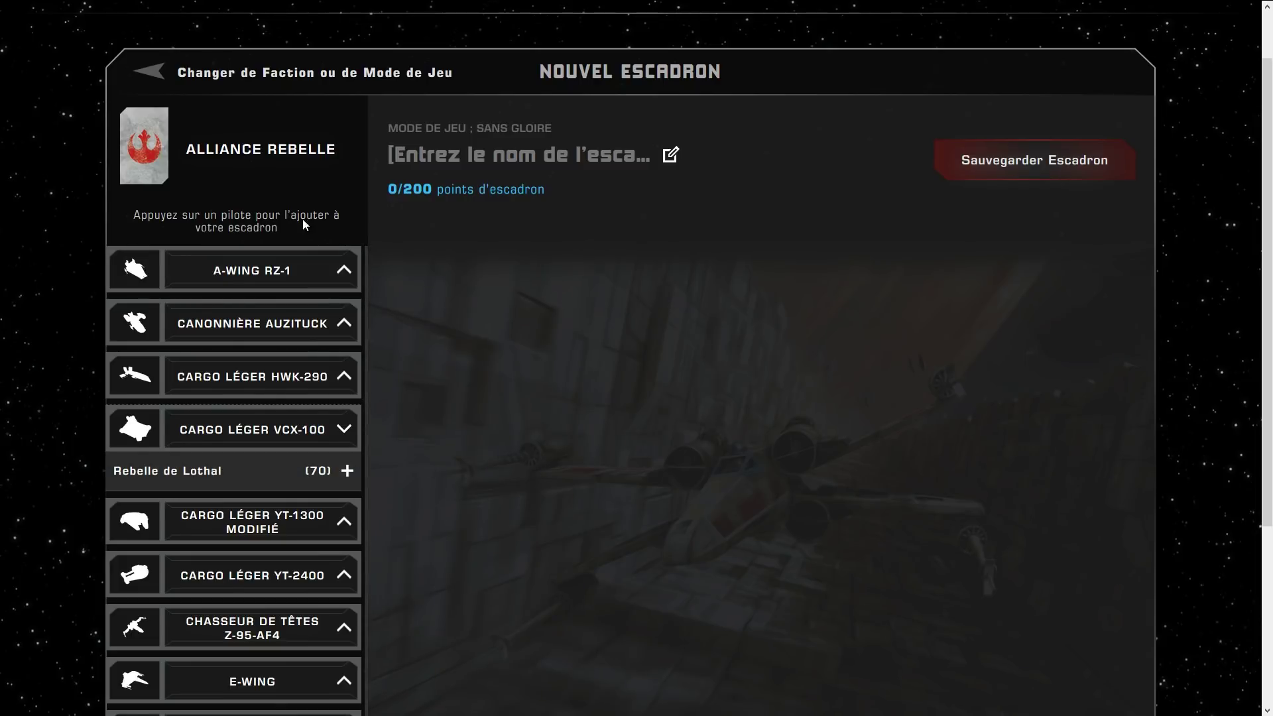
Step: Leave the current squadron for the game mode selection and read the full description of the Sans Gloire variant
{"action": "left_click", "coordinate": [151, 70]}
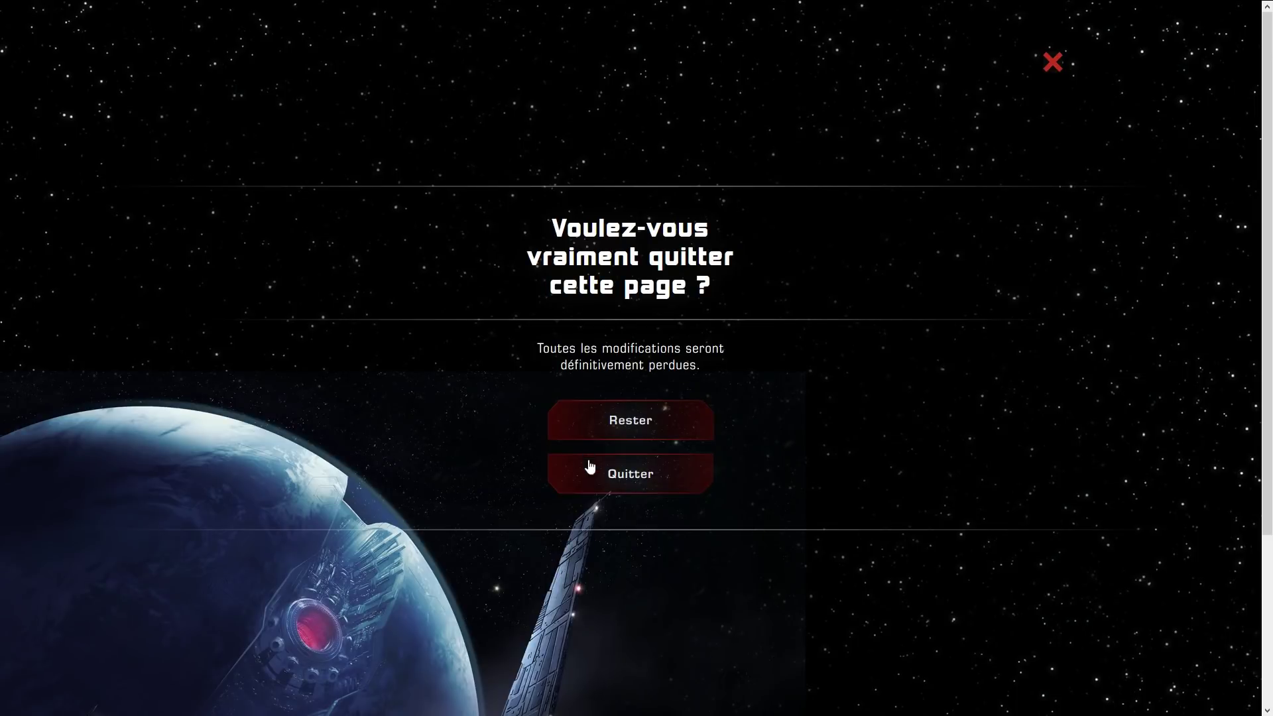
{"action": "left_click", "coordinate": [603, 484]}
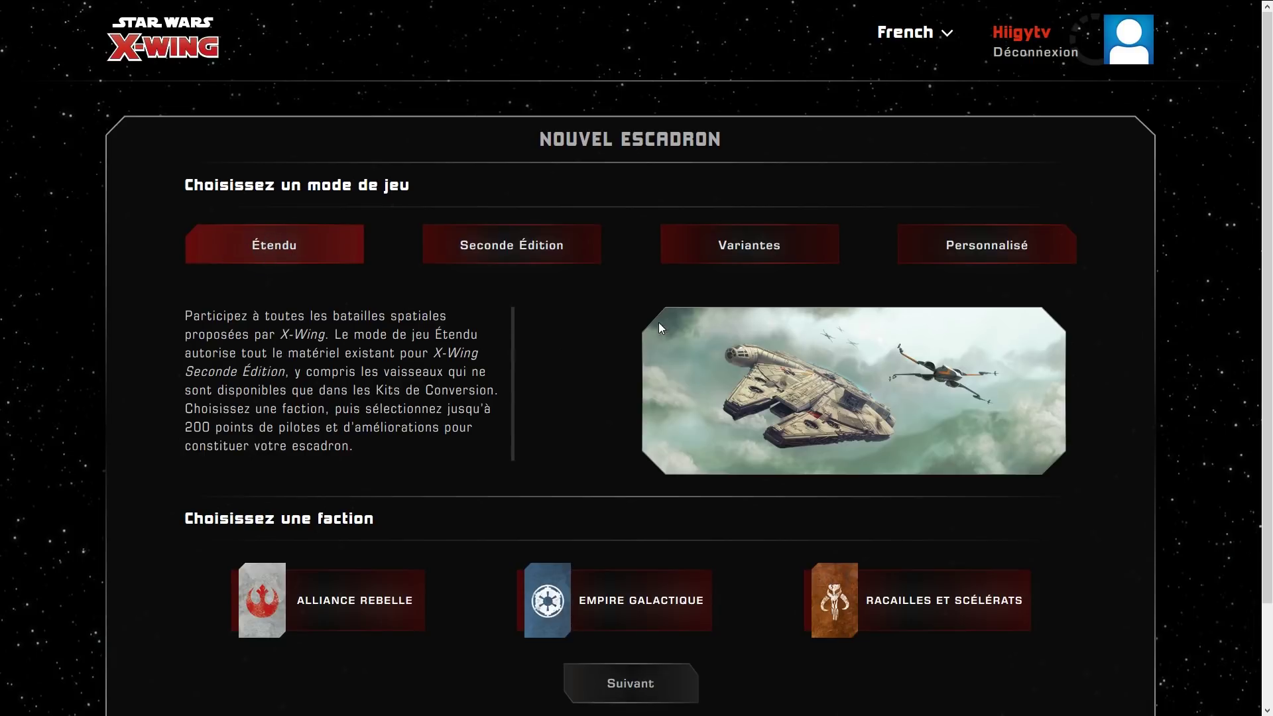
{"action": "left_click", "coordinate": [706, 261]}
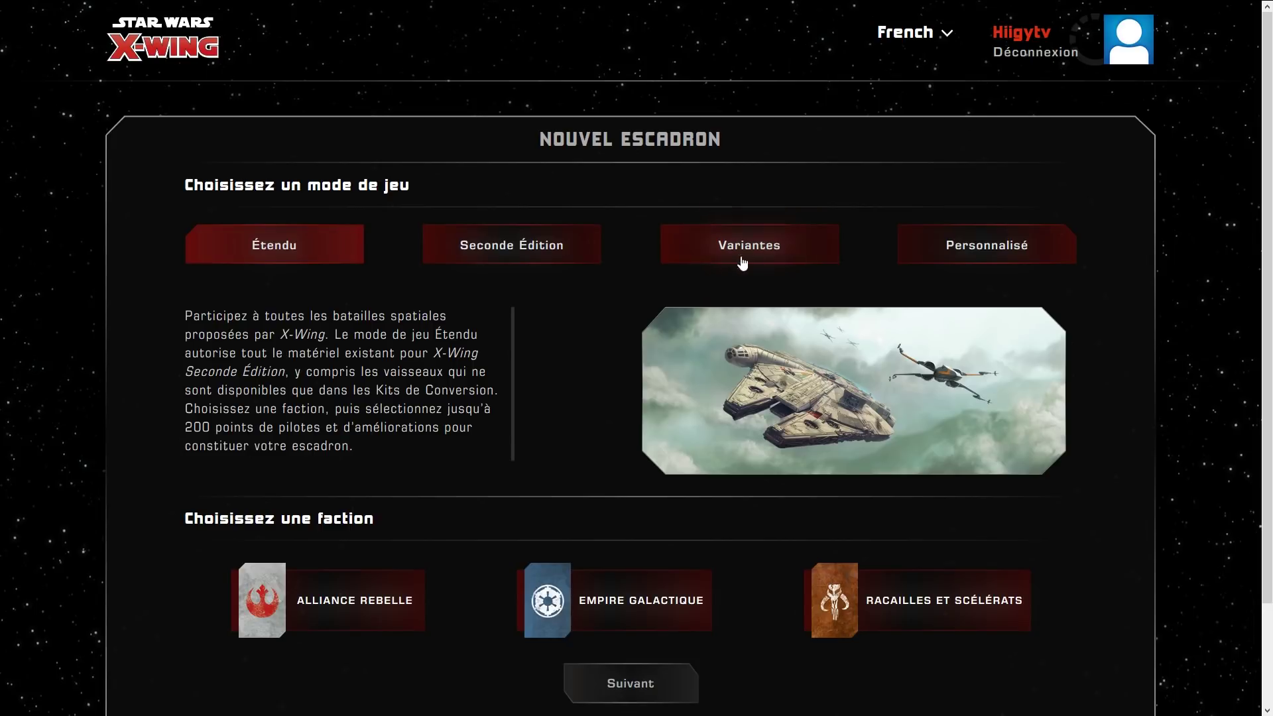
{"action": "left_click", "coordinate": [682, 440]}
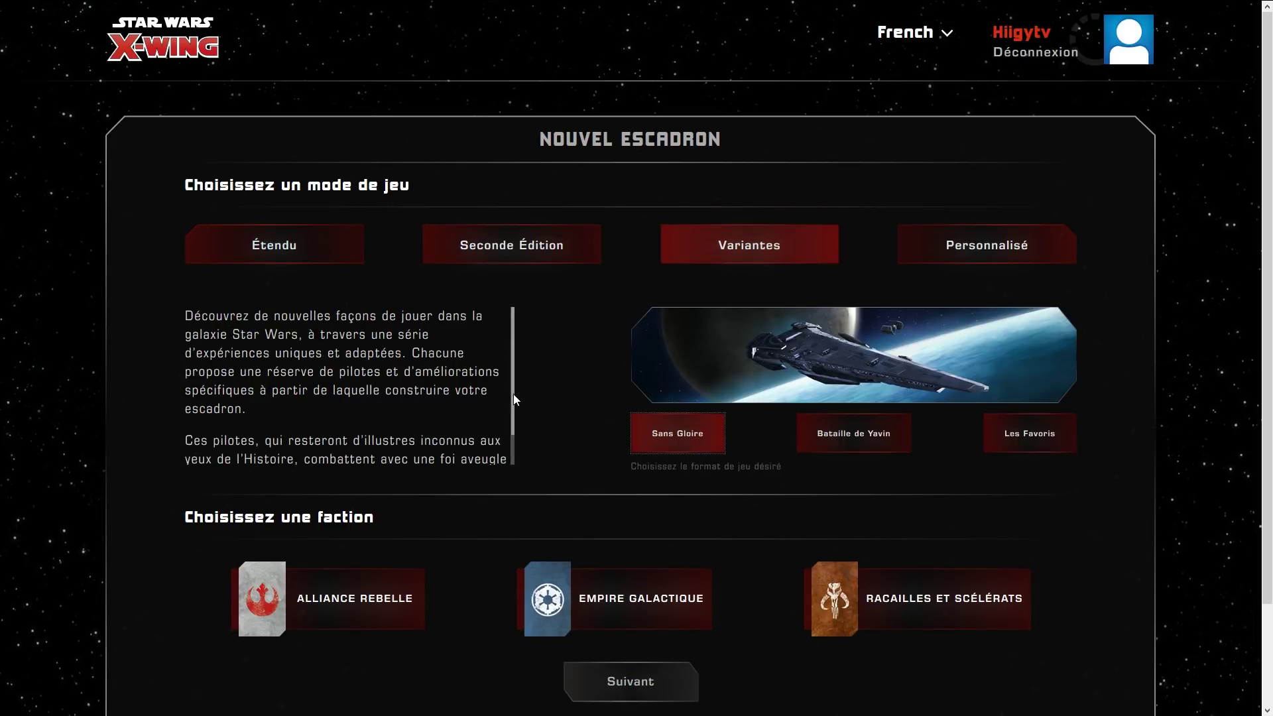
{"action": "left_click_drag", "start_coordinate": [513, 394], "coordinate": [515, 436]}
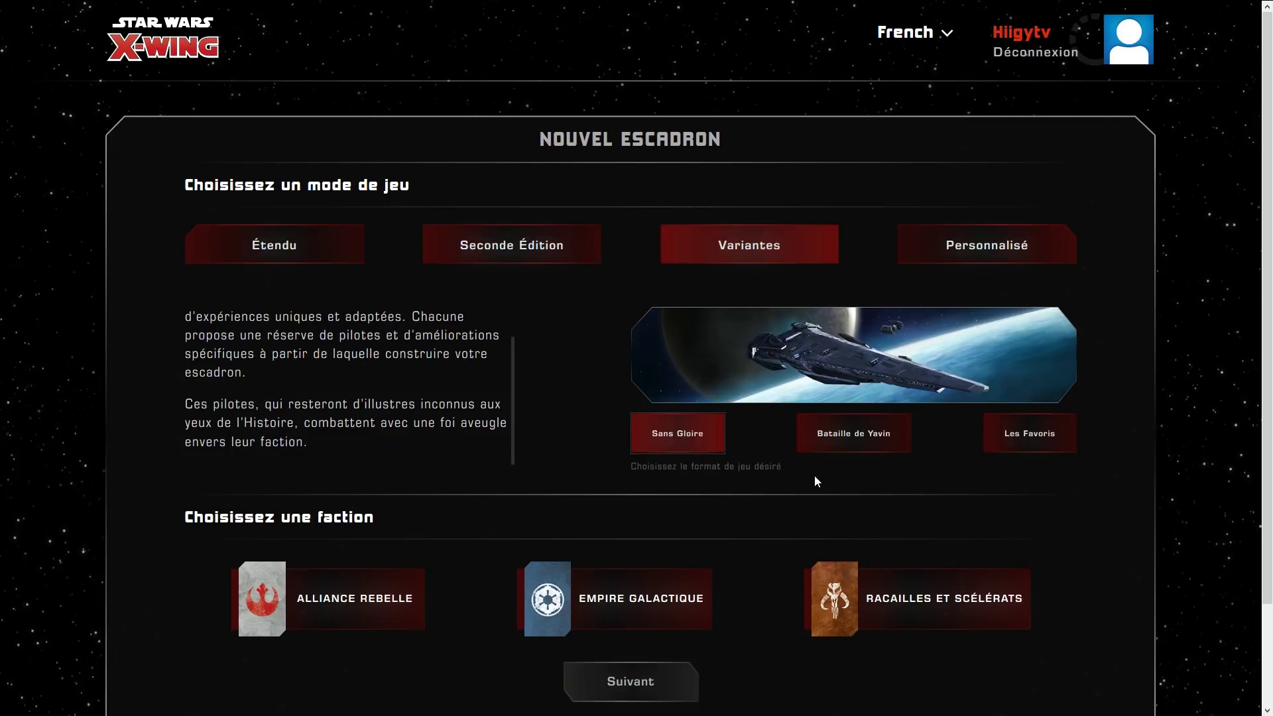
Step: Check the ships offered to Racailles et Scélérats in the Bataille de Yavin variant, and return to the game mode selection
{"action": "left_click", "coordinate": [854, 444]}
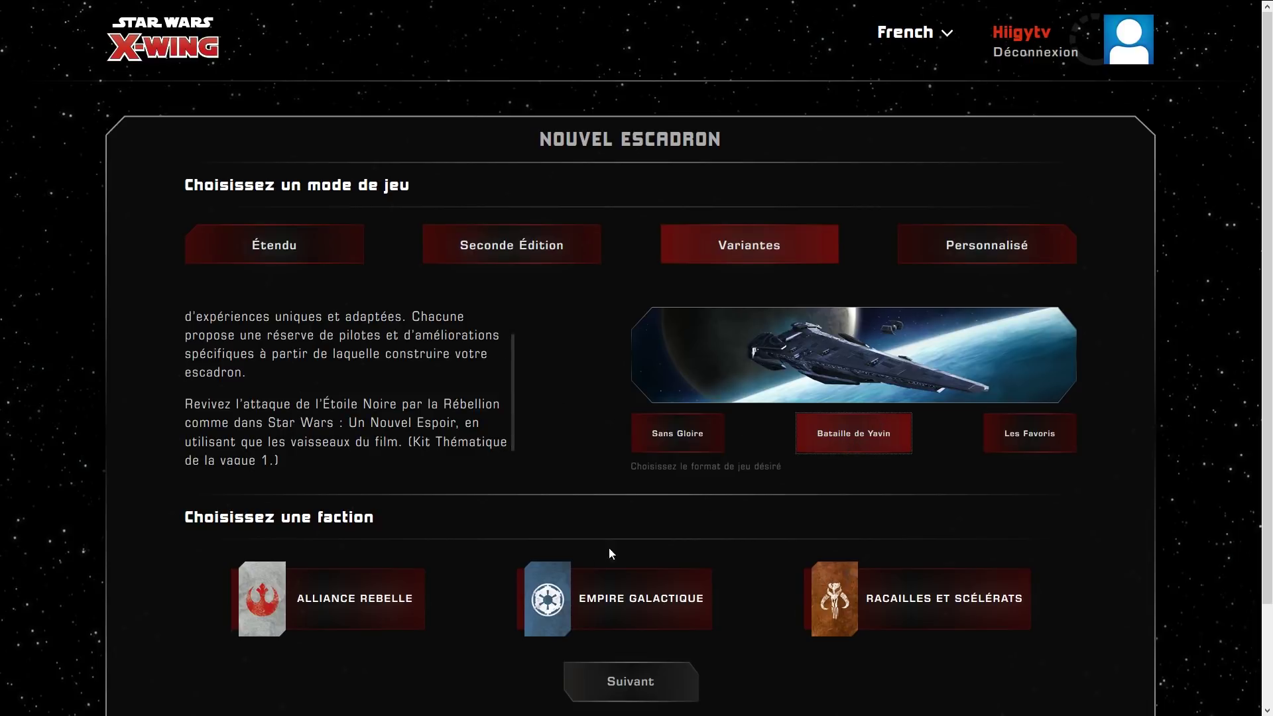
{"action": "left_click", "coordinate": [889, 610]}
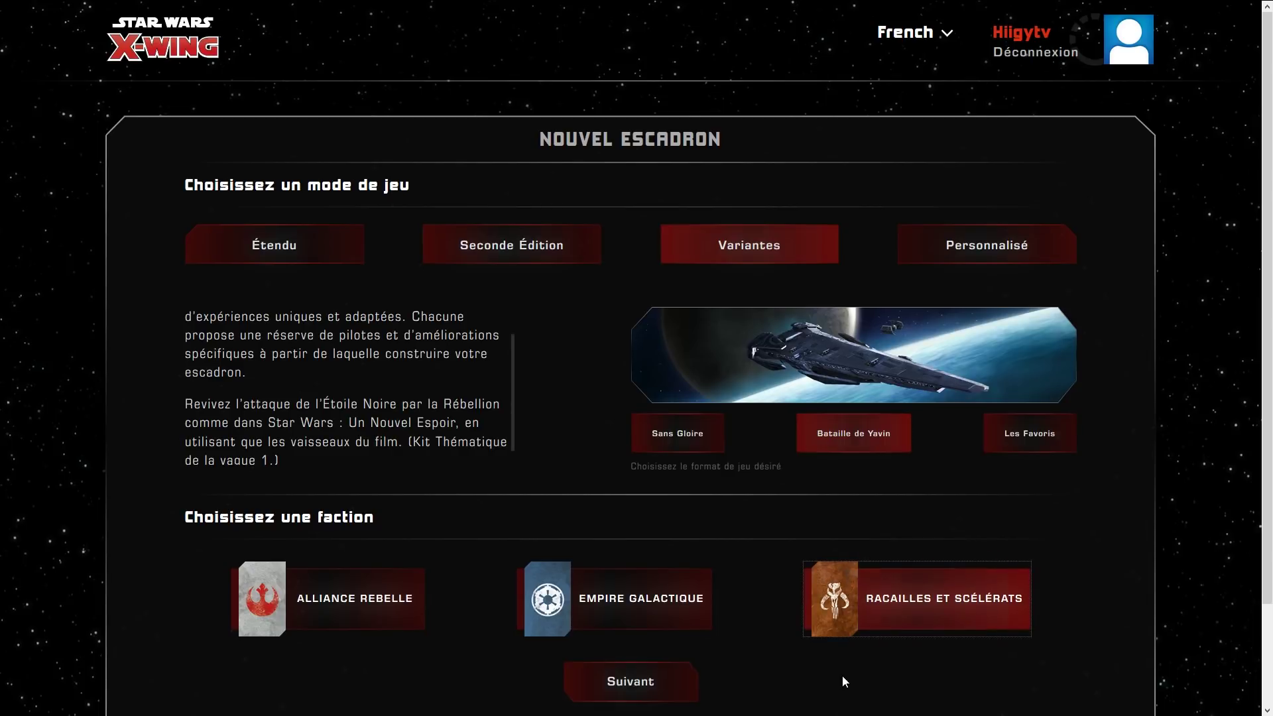
{"action": "left_click", "coordinate": [640, 682]}
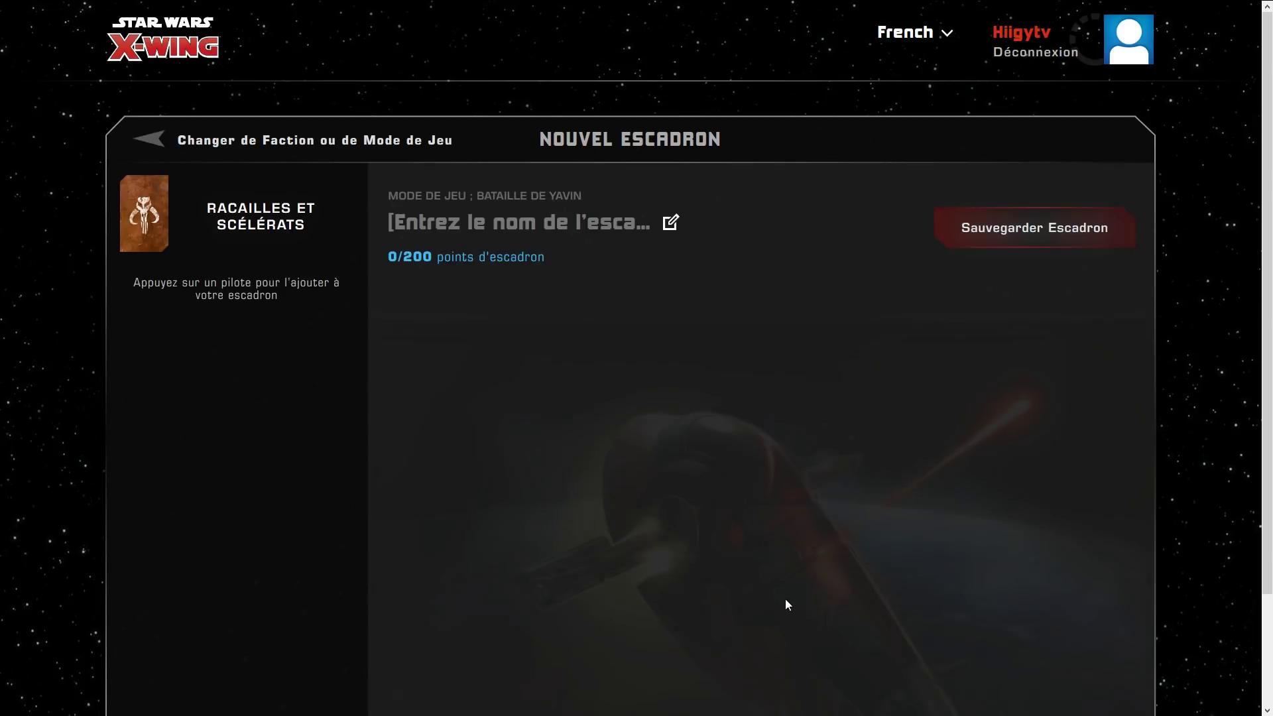
{"action": "left_click", "coordinate": [158, 147]}
{"action": "left_click", "coordinate": [617, 480]}
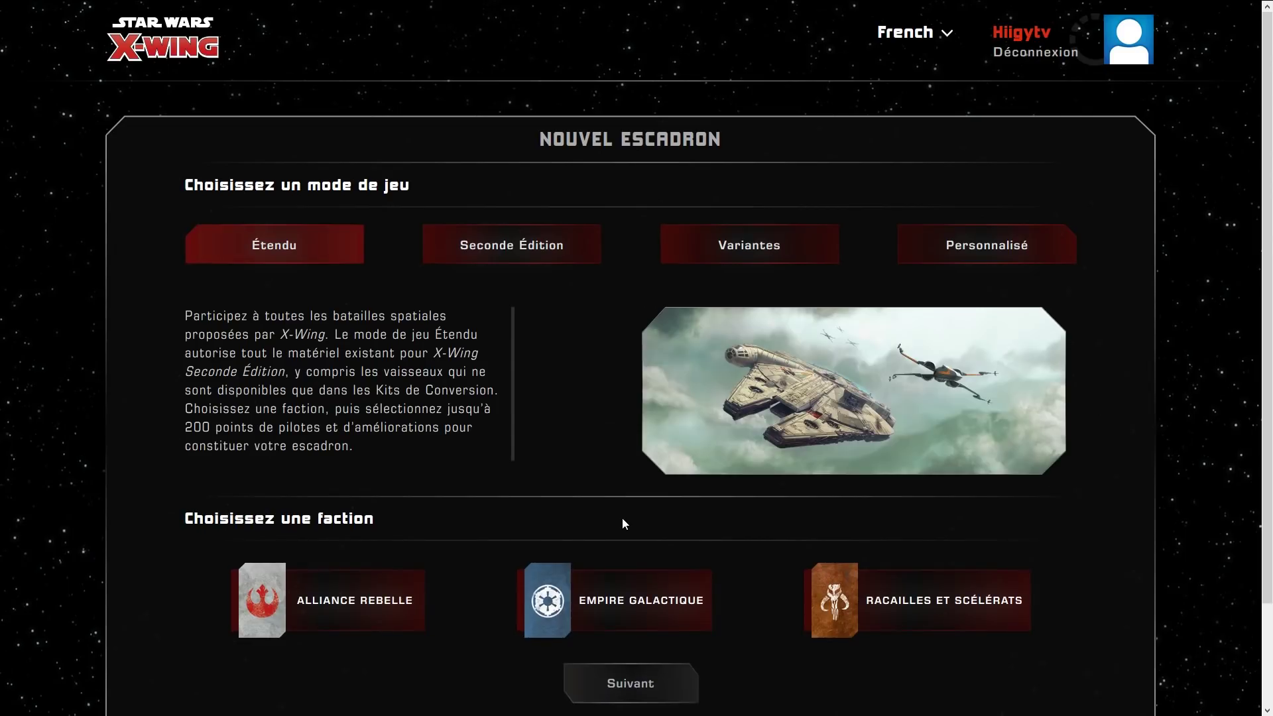
Step: Set up the new squadron with the Bataille de Yavin variant and the Alliance Rebelle faction, and proceed to pilot selection
{"action": "left_click", "coordinate": [771, 251]}
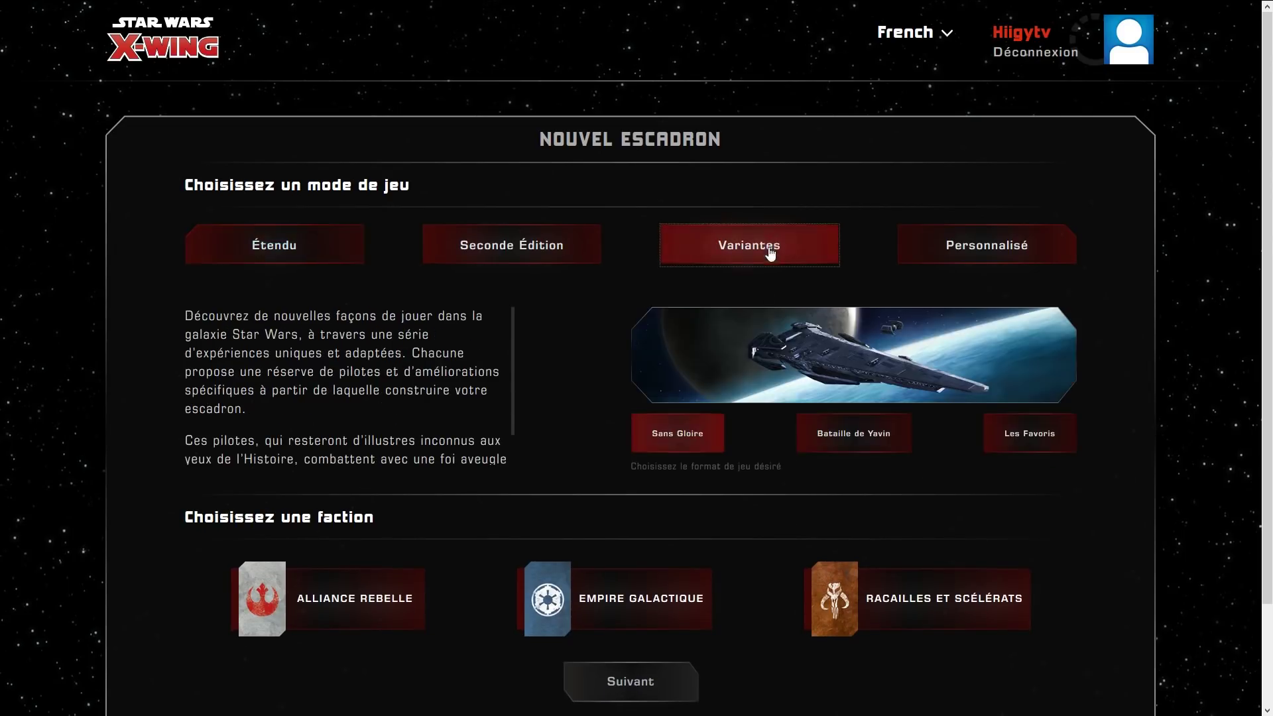
{"action": "left_click", "coordinate": [837, 446]}
{"action": "left_click", "coordinate": [325, 581]}
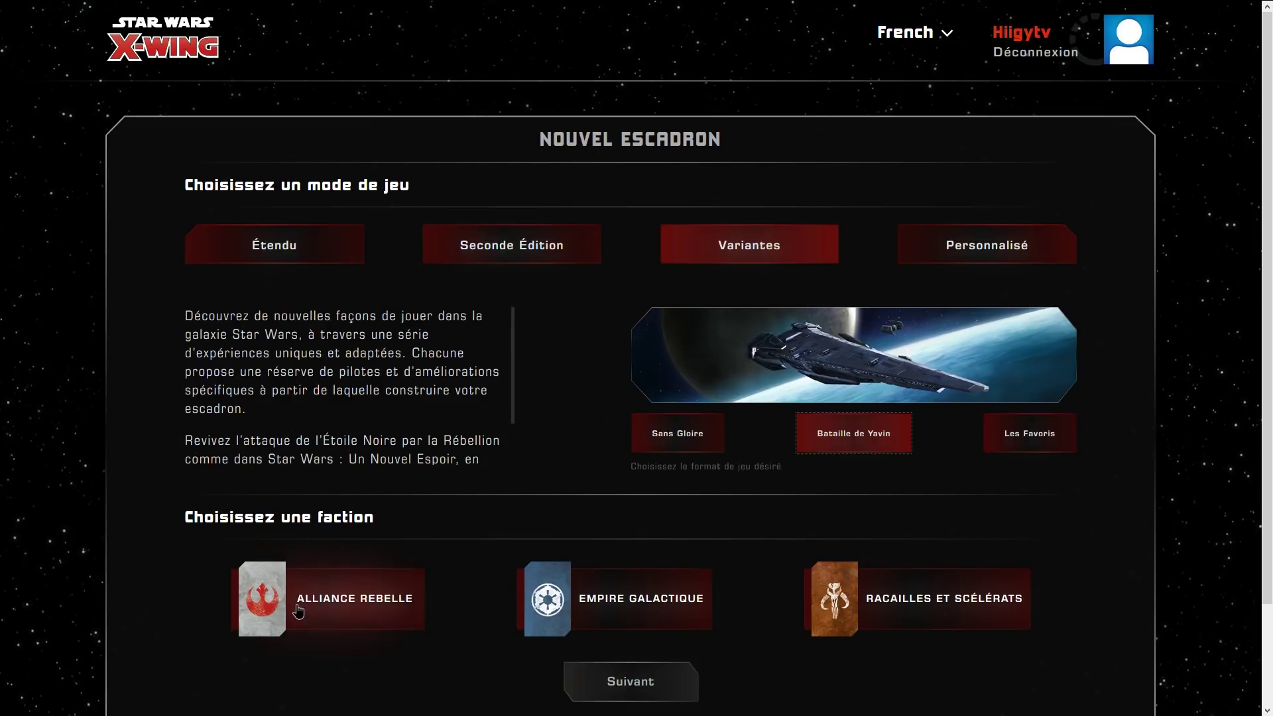
{"action": "left_click", "coordinate": [611, 689]}
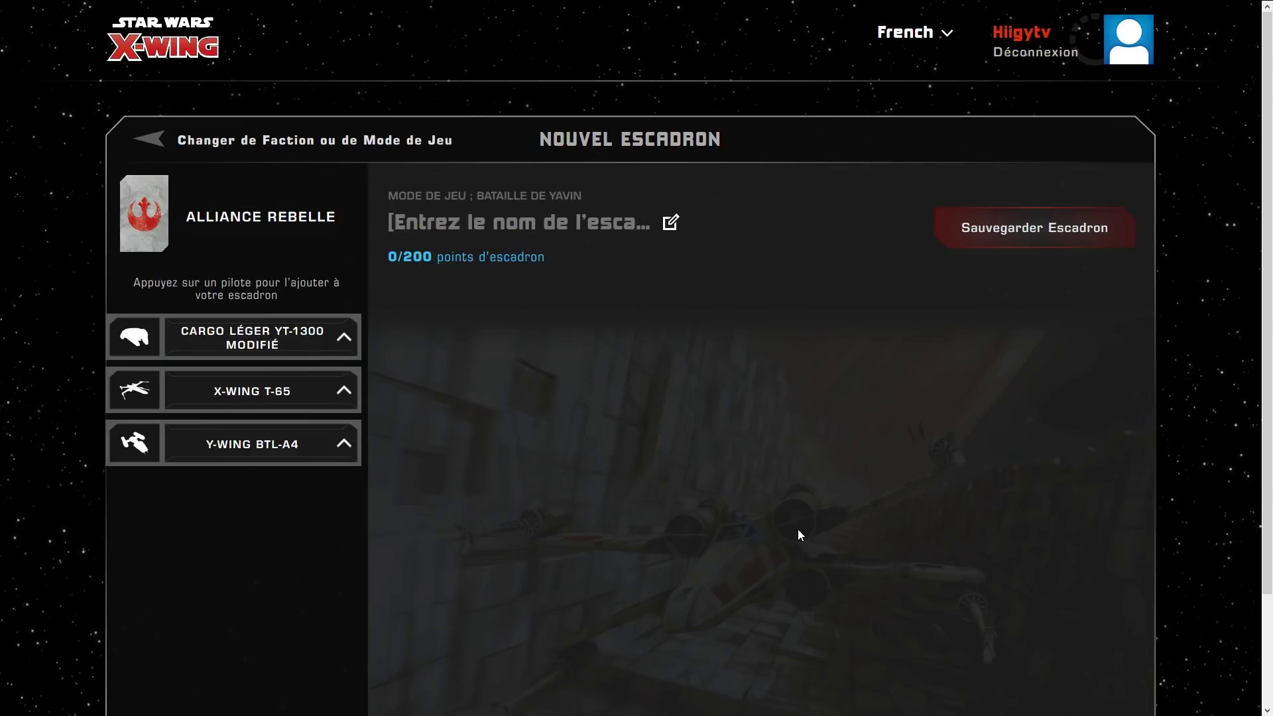
Step: Examine the pilots of the Cargo Léger YT-1300 Modifié, X-Wing T-65 and Y-Wing BTL-A4, and leave the squadron without saving
{"action": "left_click", "coordinate": [345, 340]}
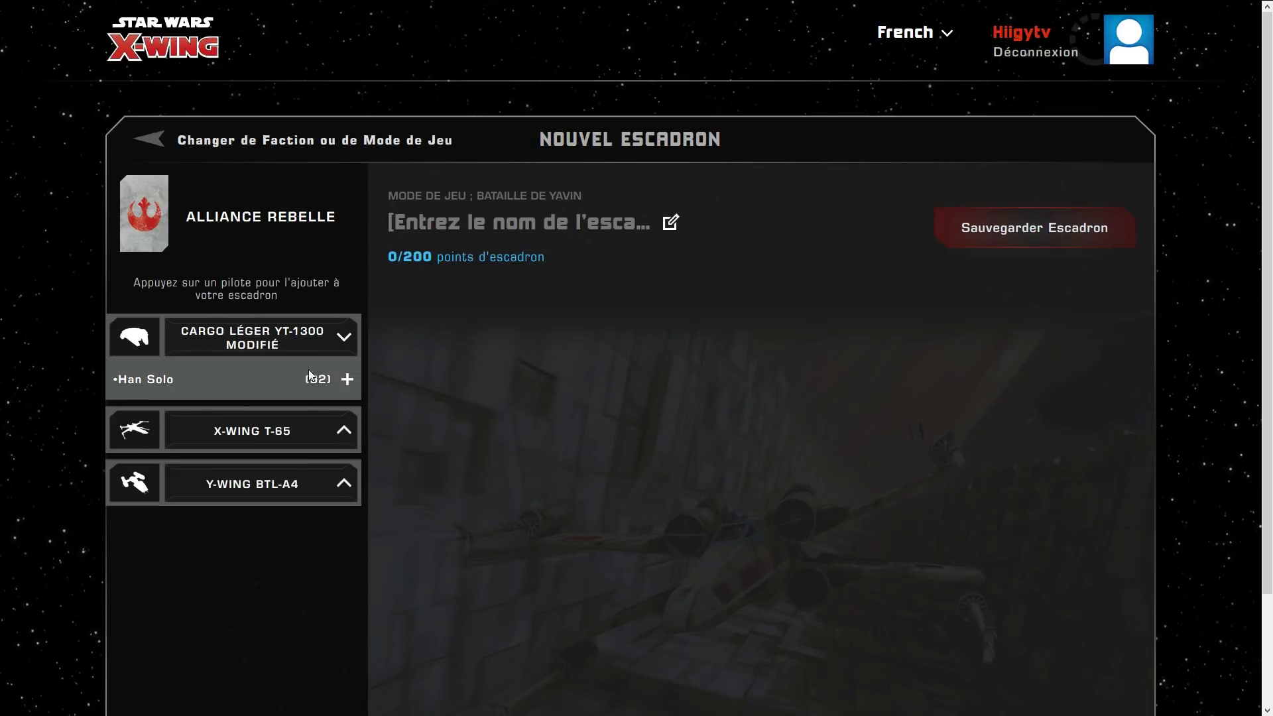
{"action": "mouse_move", "coordinate": [142, 381]}
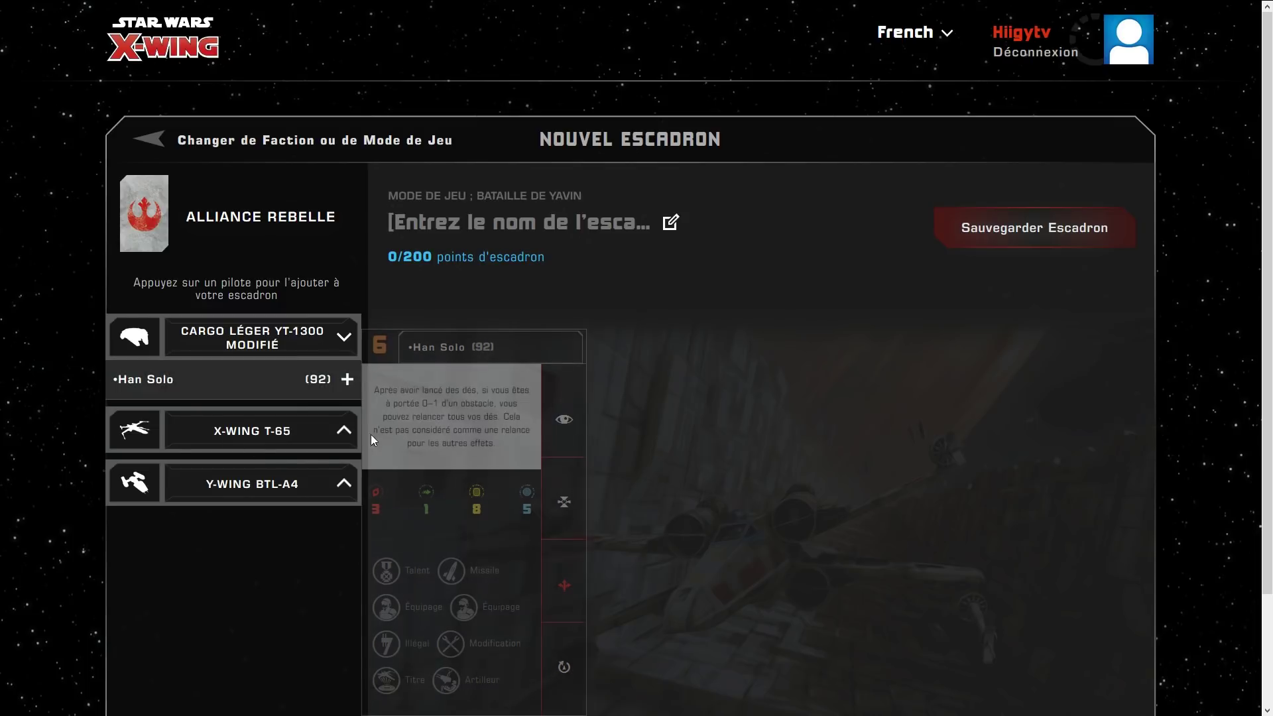
{"action": "left_click", "coordinate": [344, 430]}
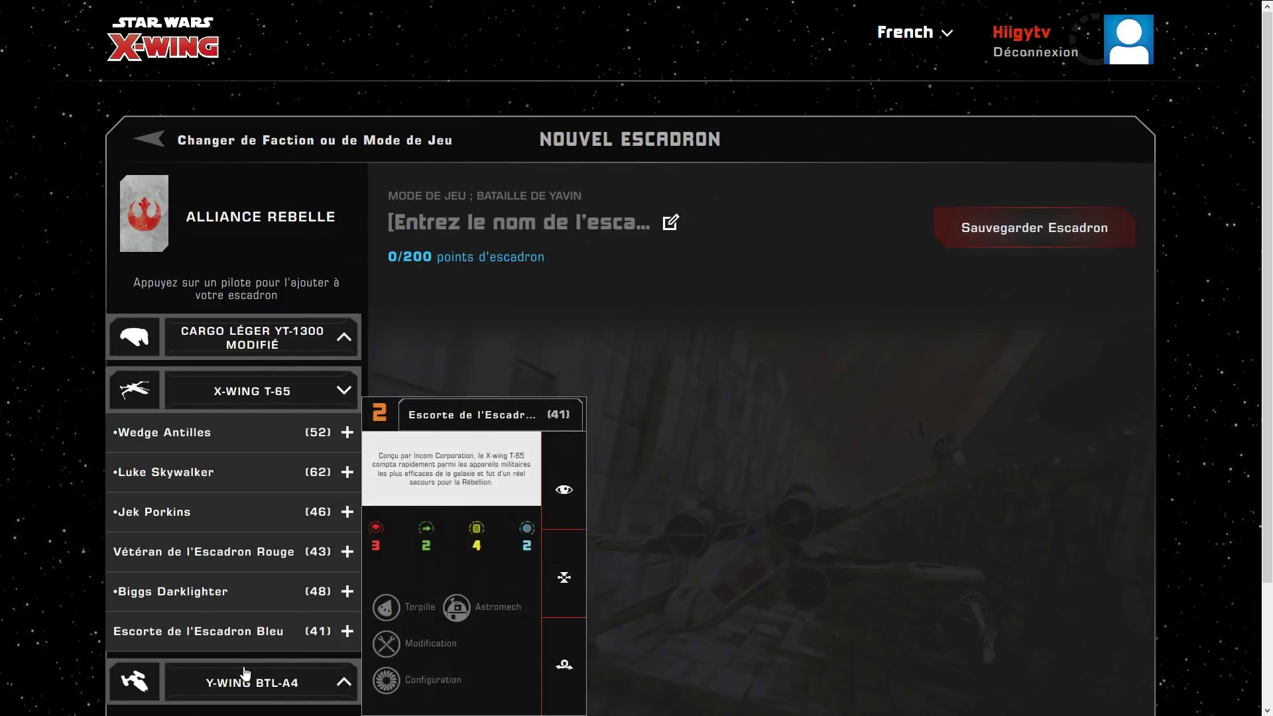
{"action": "left_click", "coordinate": [339, 681]}
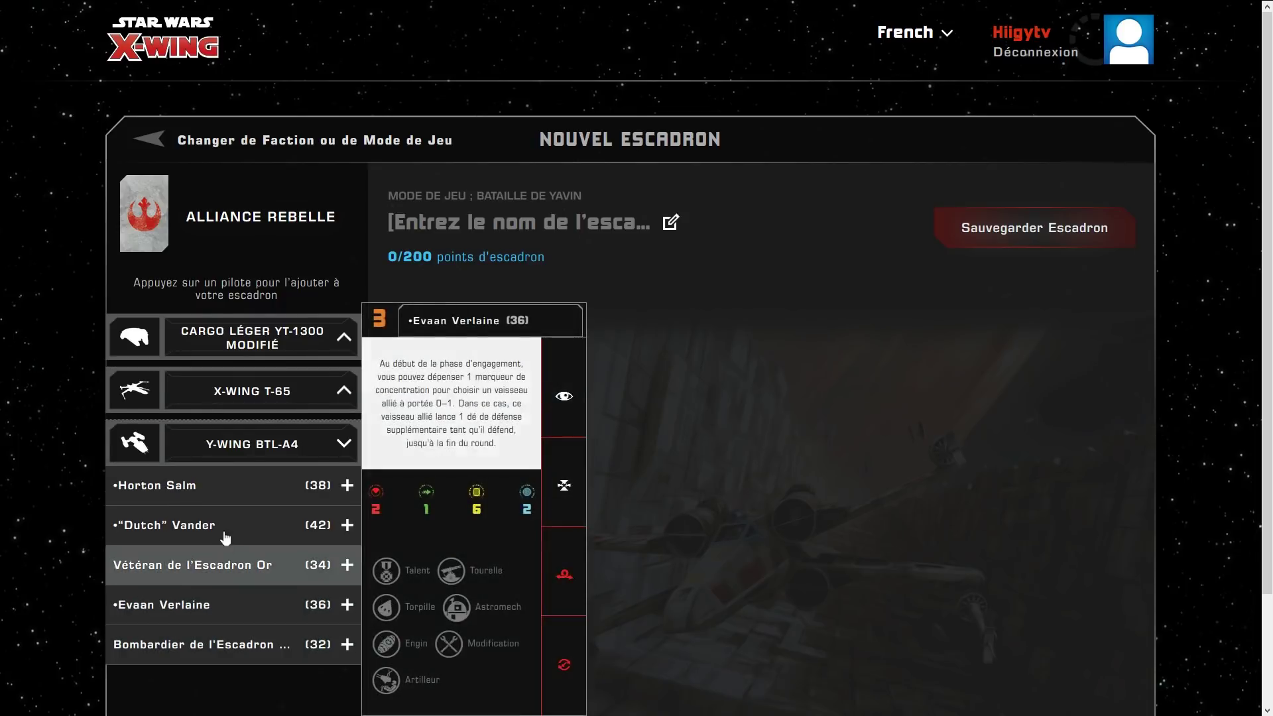
{"action": "left_click", "coordinate": [150, 139]}
{"action": "left_click", "coordinate": [616, 478]}
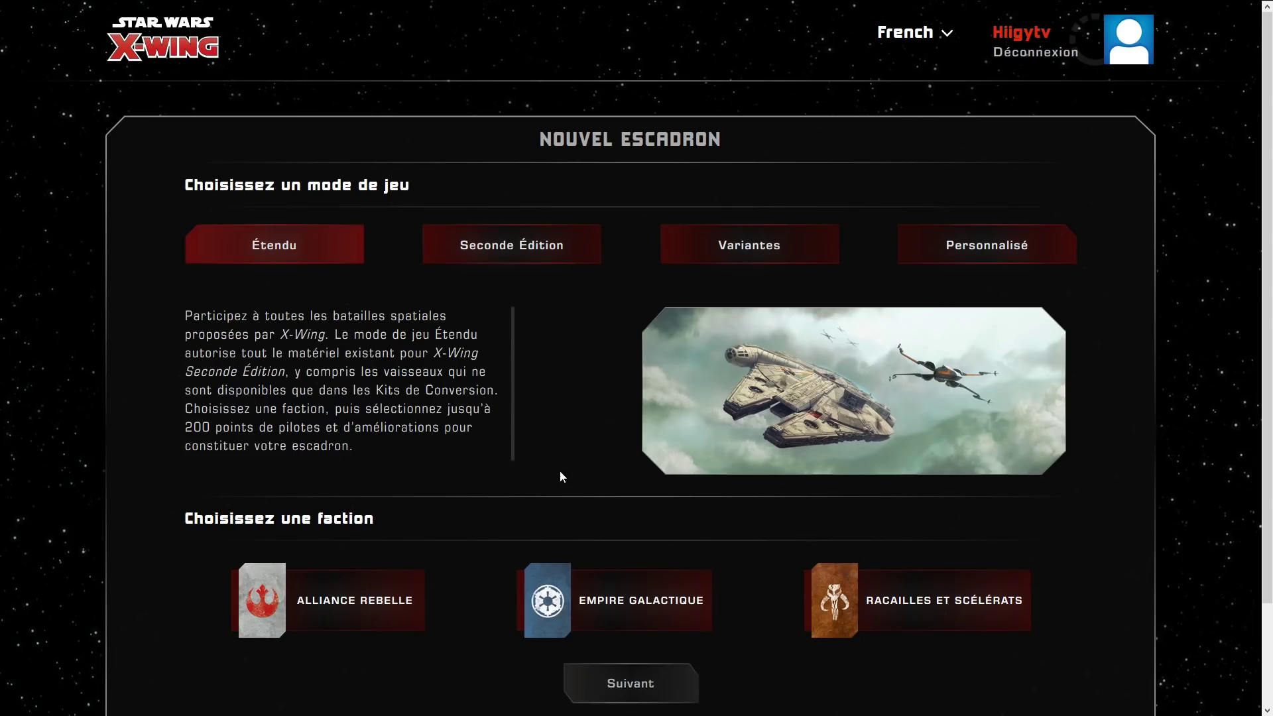
Step: Set up the new squadron with the Les Favoris variant and the Empire Galactique faction, and proceed to pilot selection
{"action": "left_click", "coordinate": [749, 252]}
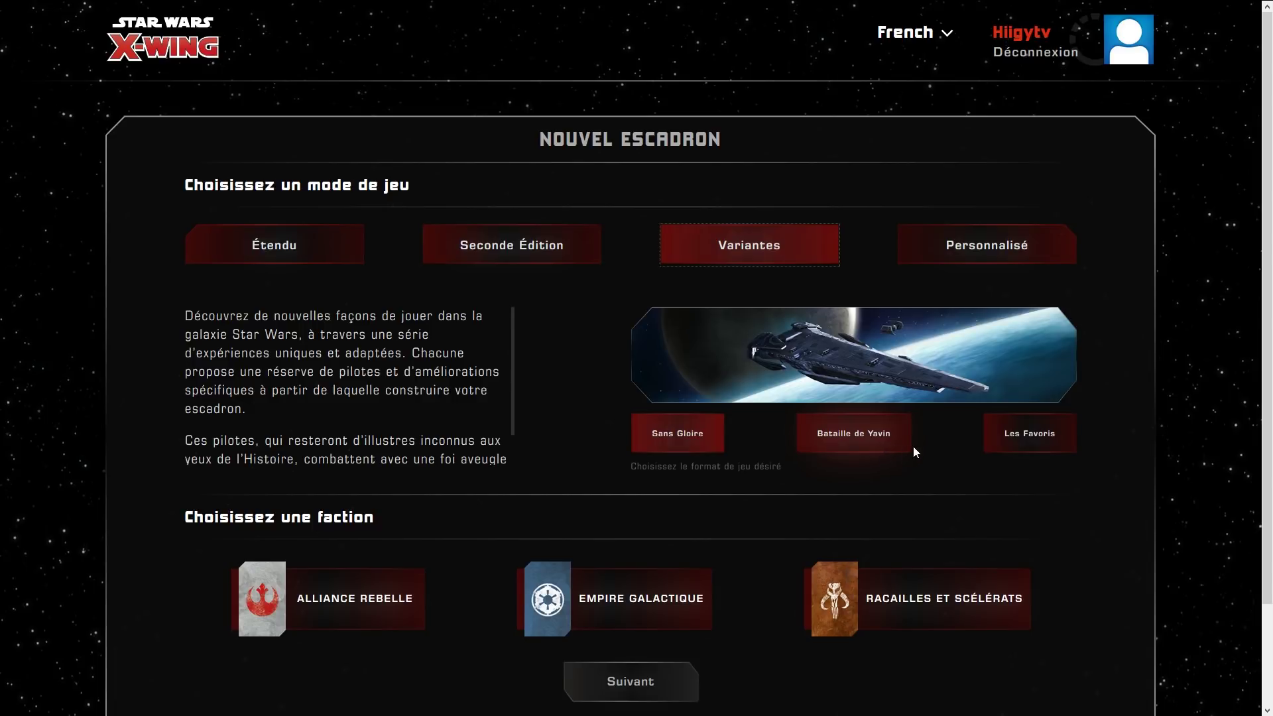
{"action": "left_click", "coordinate": [1026, 440]}
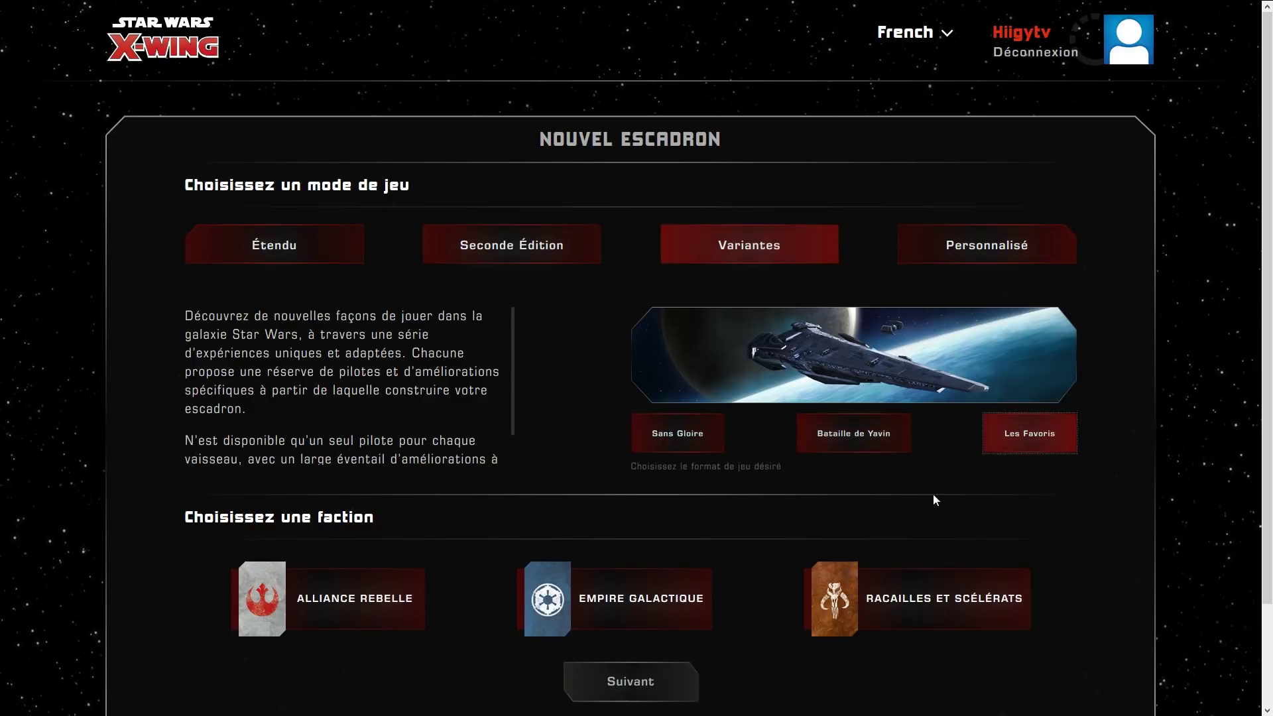
{"action": "left_click", "coordinate": [578, 616]}
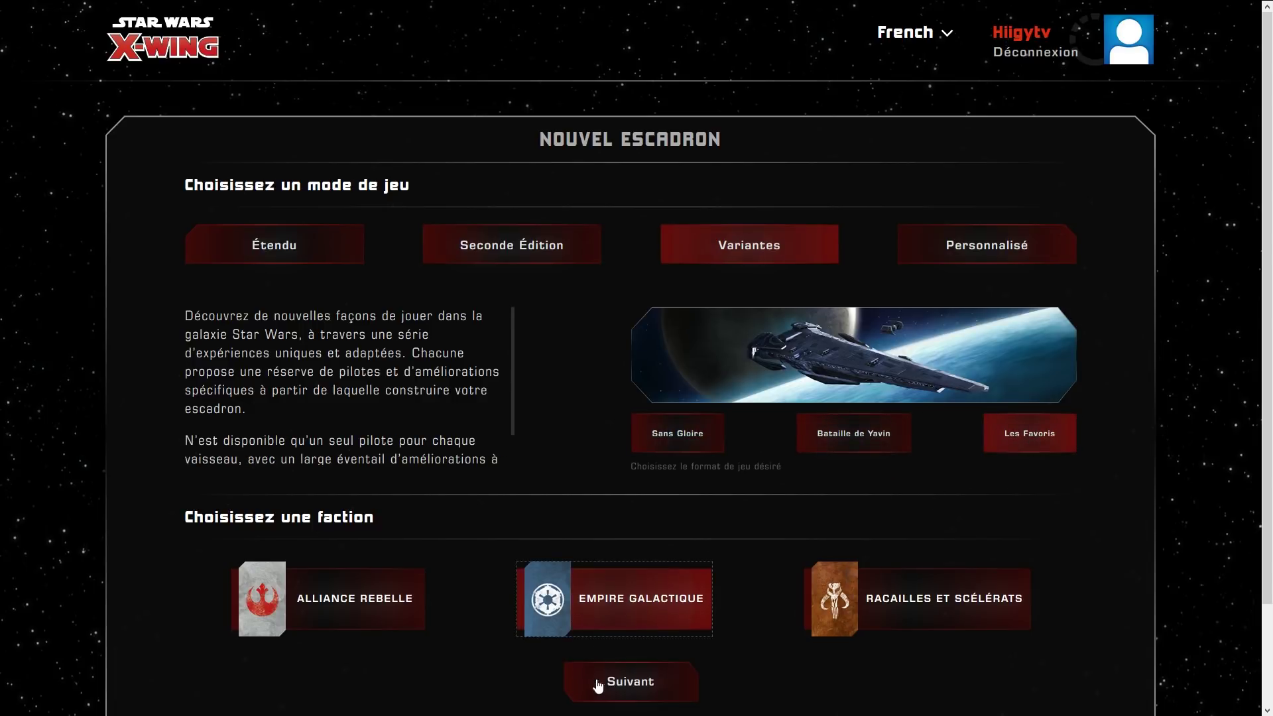
{"action": "left_click", "coordinate": [597, 683]}
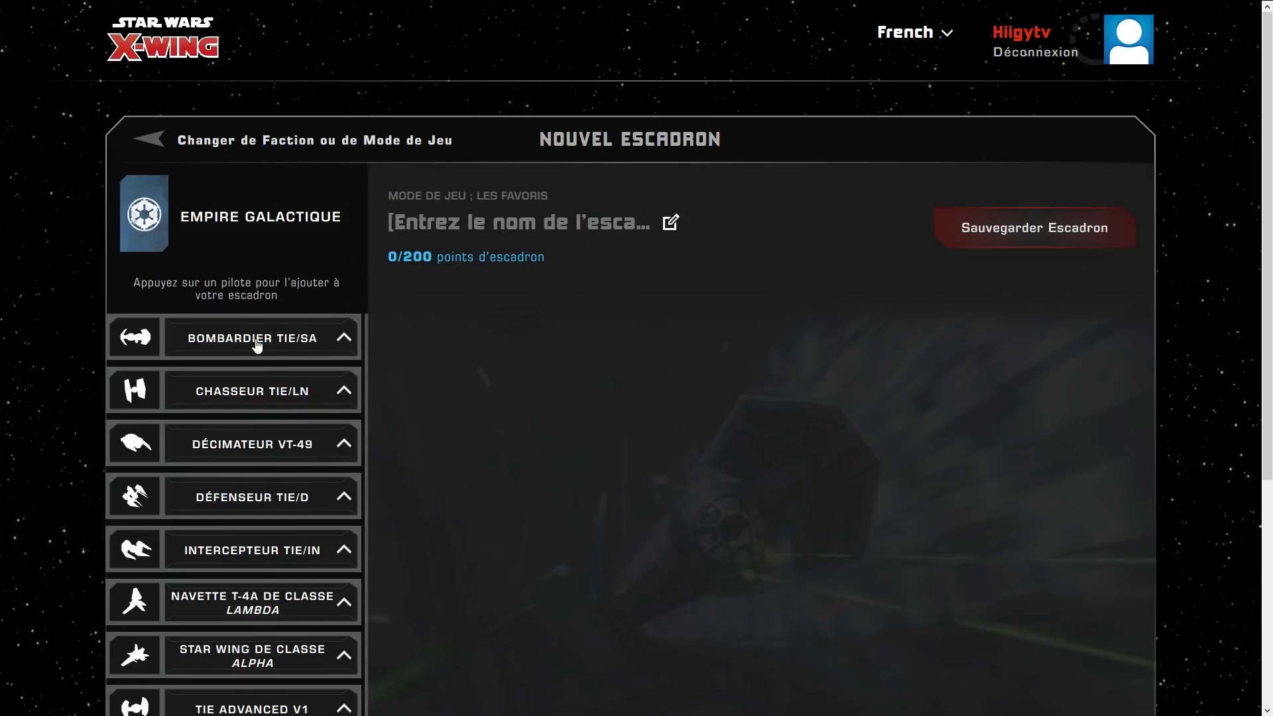
Step: Examine the pilots offered for Empire Galactique ships, from the Décimateur VT-49 to the Star Wing de Classe Alpha, and leave the squadron
{"action": "scroll", "coordinate": [278, 489], "scroll_direction": "down", "scroll_amount": 1}
{"action": "scroll", "coordinate": [272, 477], "scroll_direction": "up", "scroll_amount": 1}
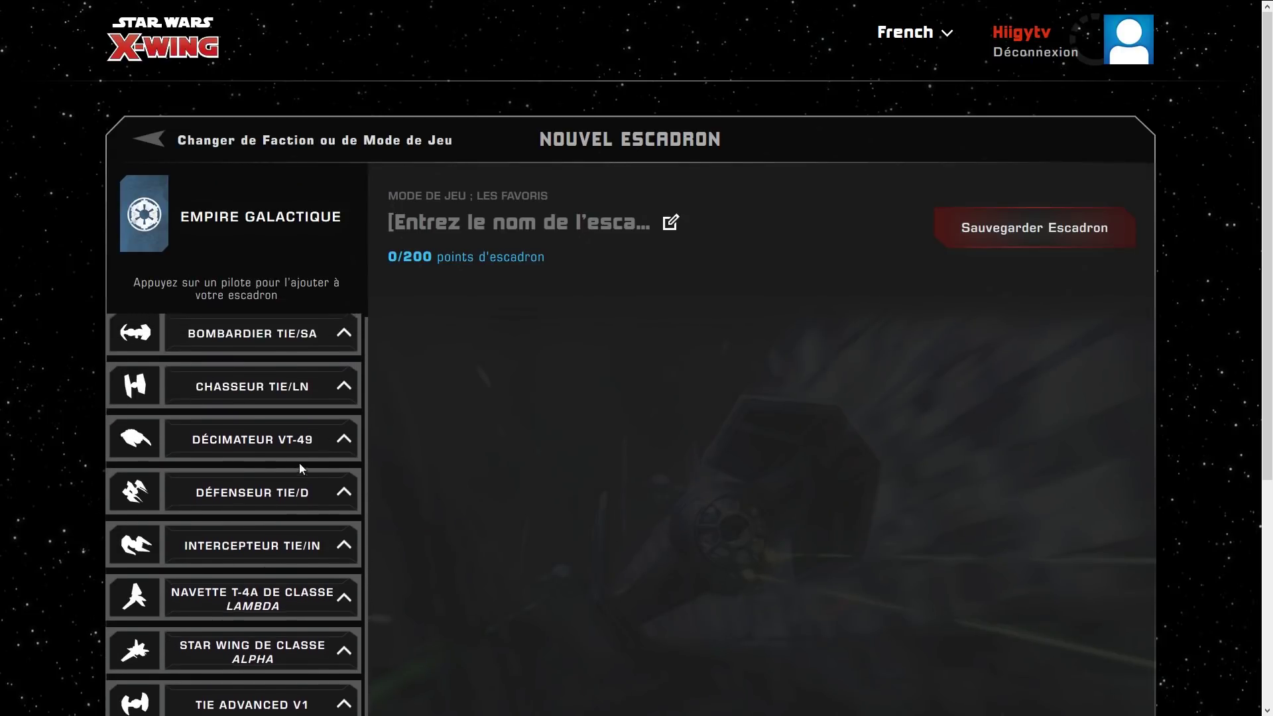
{"action": "left_click", "coordinate": [340, 450]}
{"action": "mouse_move", "coordinate": [161, 493]}
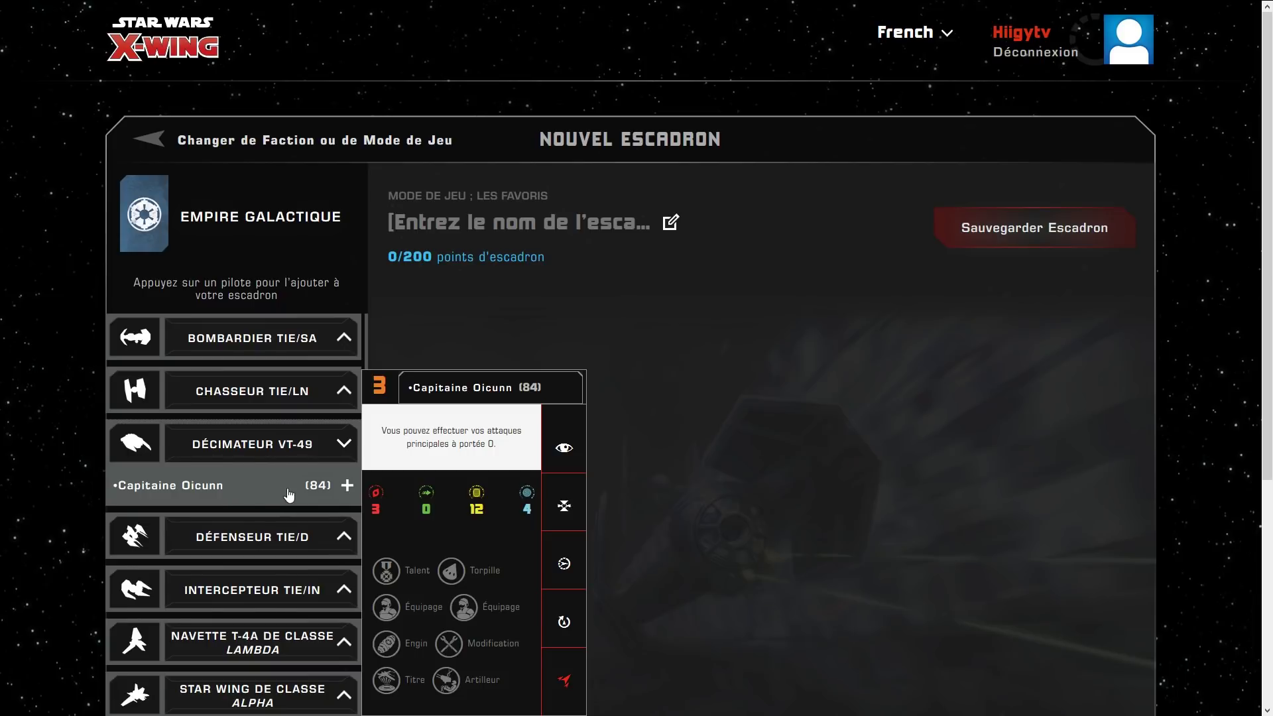
{"action": "left_click", "coordinate": [275, 444]}
{"action": "left_click", "coordinate": [277, 391]}
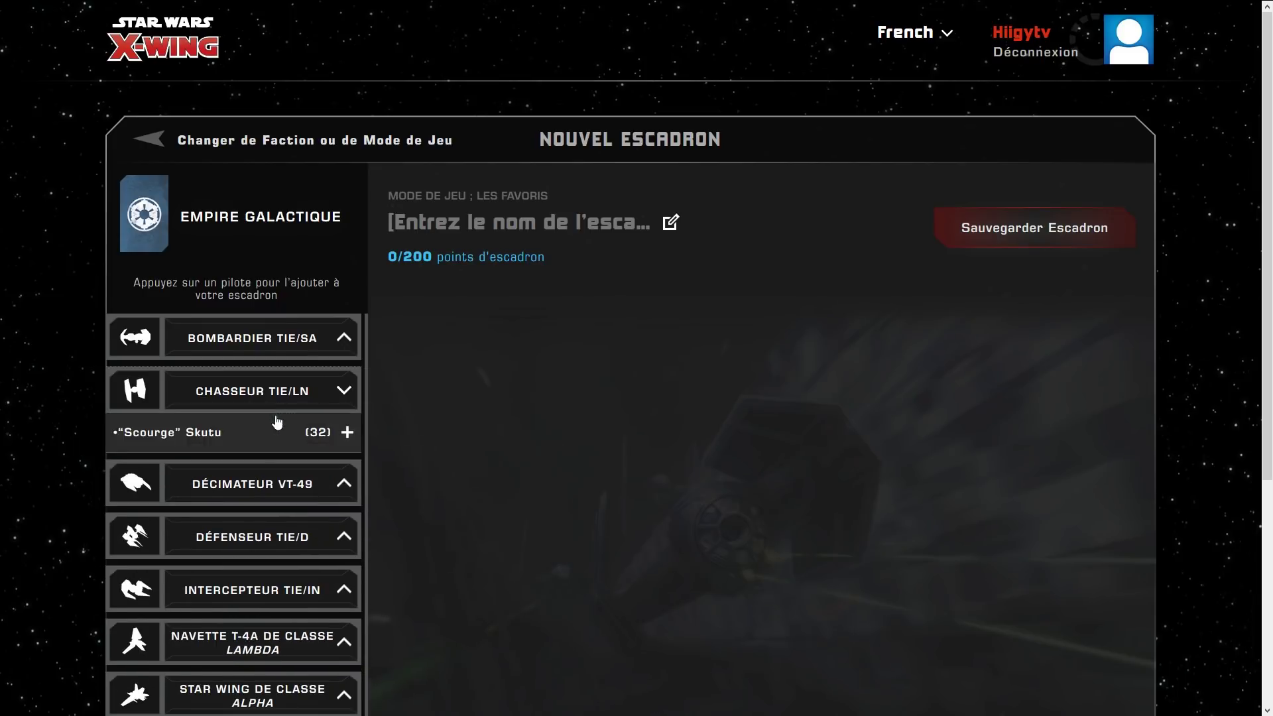
{"action": "left_click", "coordinate": [276, 338]}
{"action": "scroll", "coordinate": [284, 463], "scroll_direction": "down", "scroll_amount": 2}
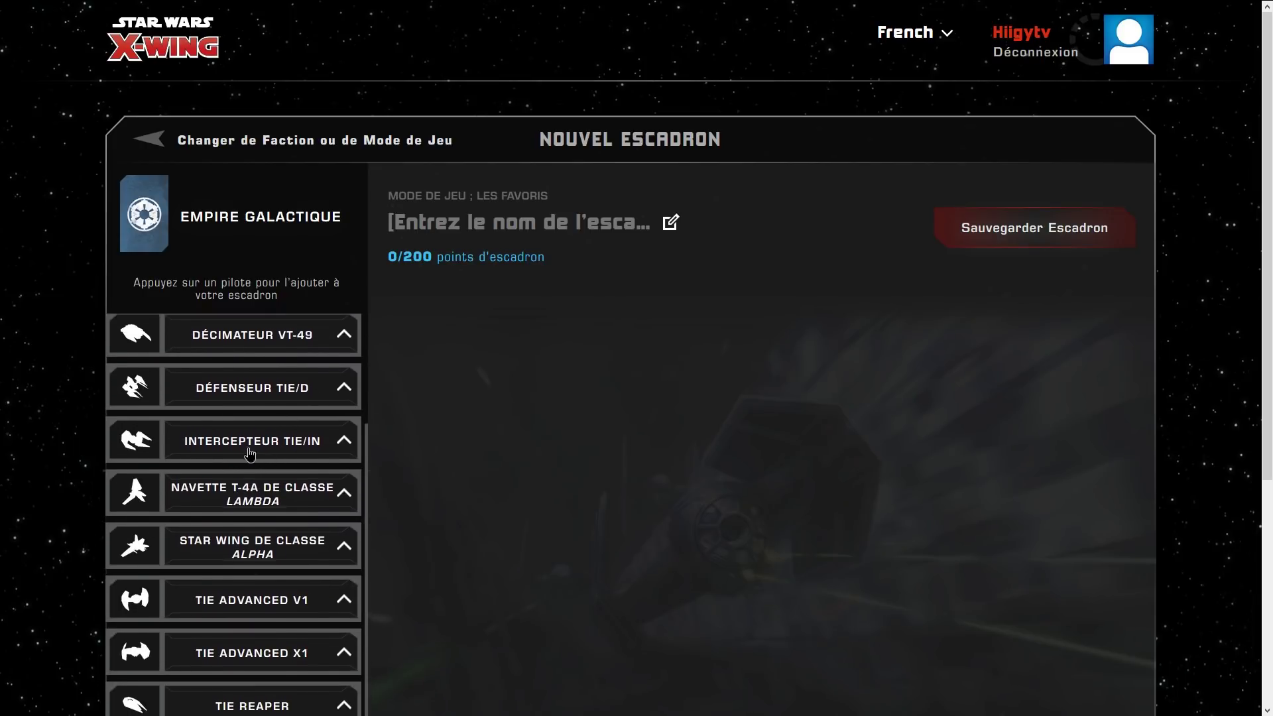
{"action": "left_click", "coordinate": [250, 444]}
{"action": "left_click", "coordinate": [246, 498]}
{"action": "left_click", "coordinate": [250, 545]}
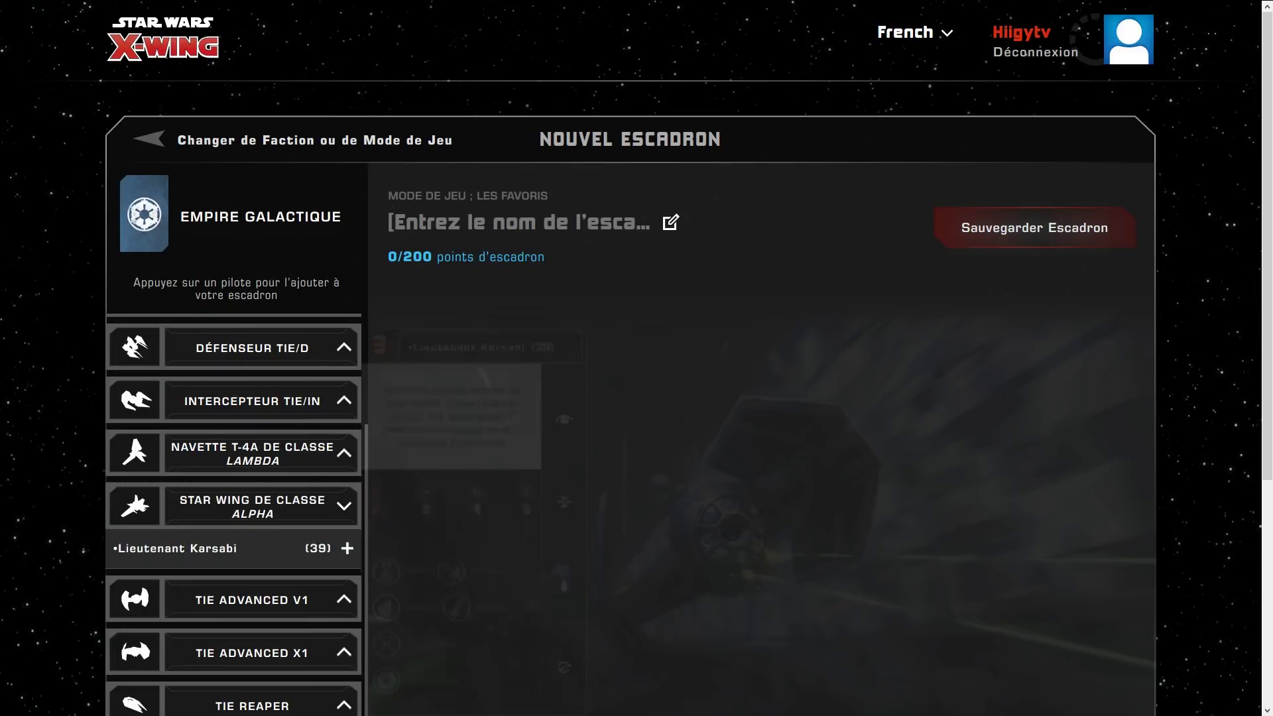
{"action": "left_click", "coordinate": [146, 137]}
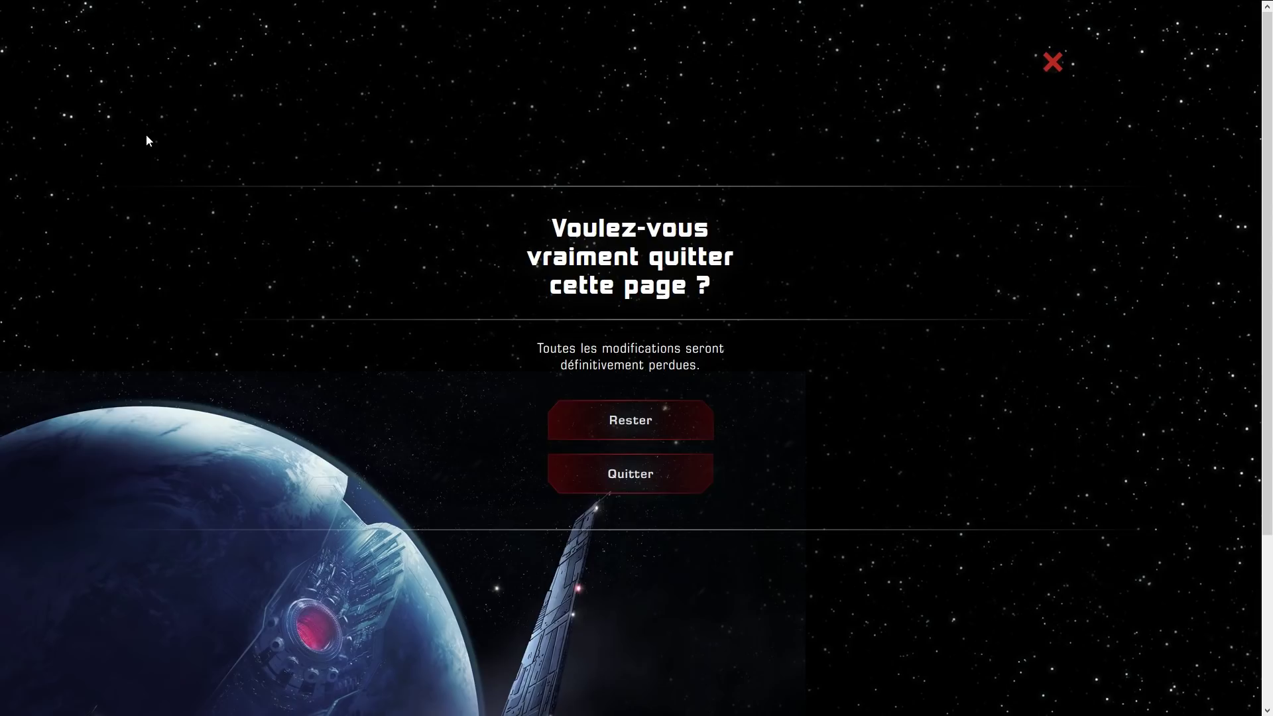
{"action": "left_click", "coordinate": [619, 476]}
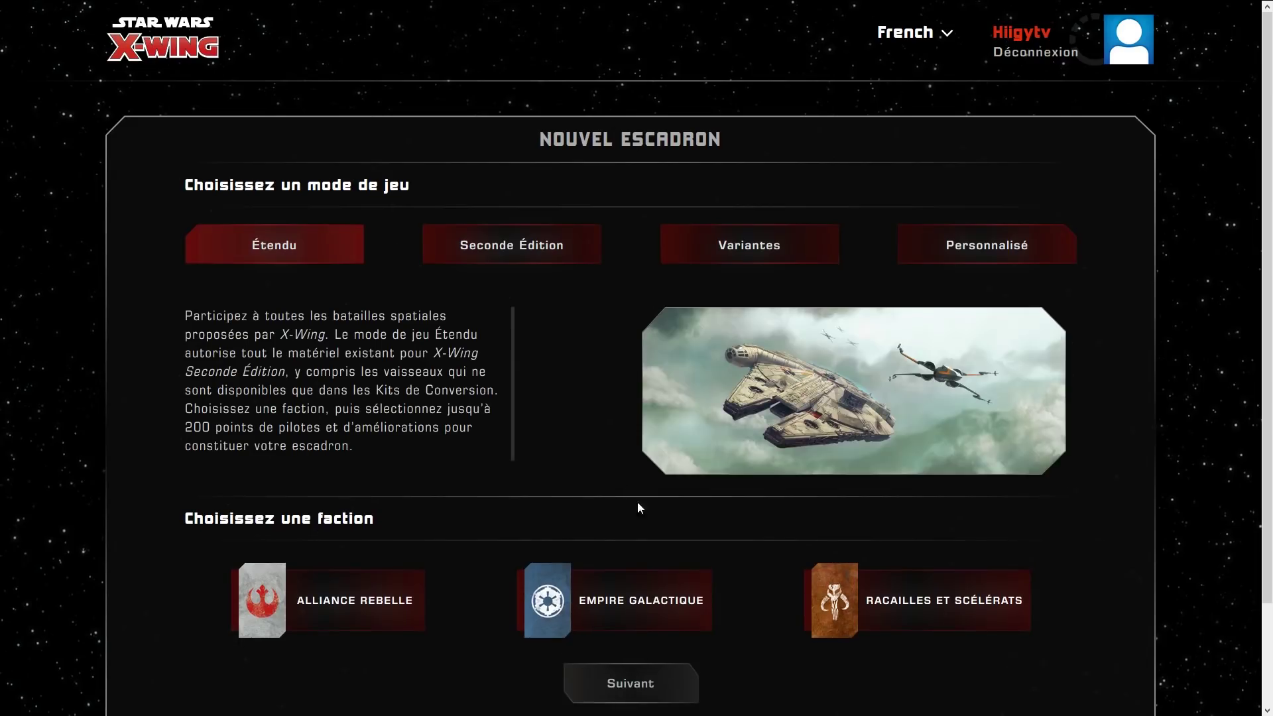
Step: Choose the Personnalisé game mode, look over the available format options and open the custom formats page
{"action": "left_click", "coordinate": [998, 253]}
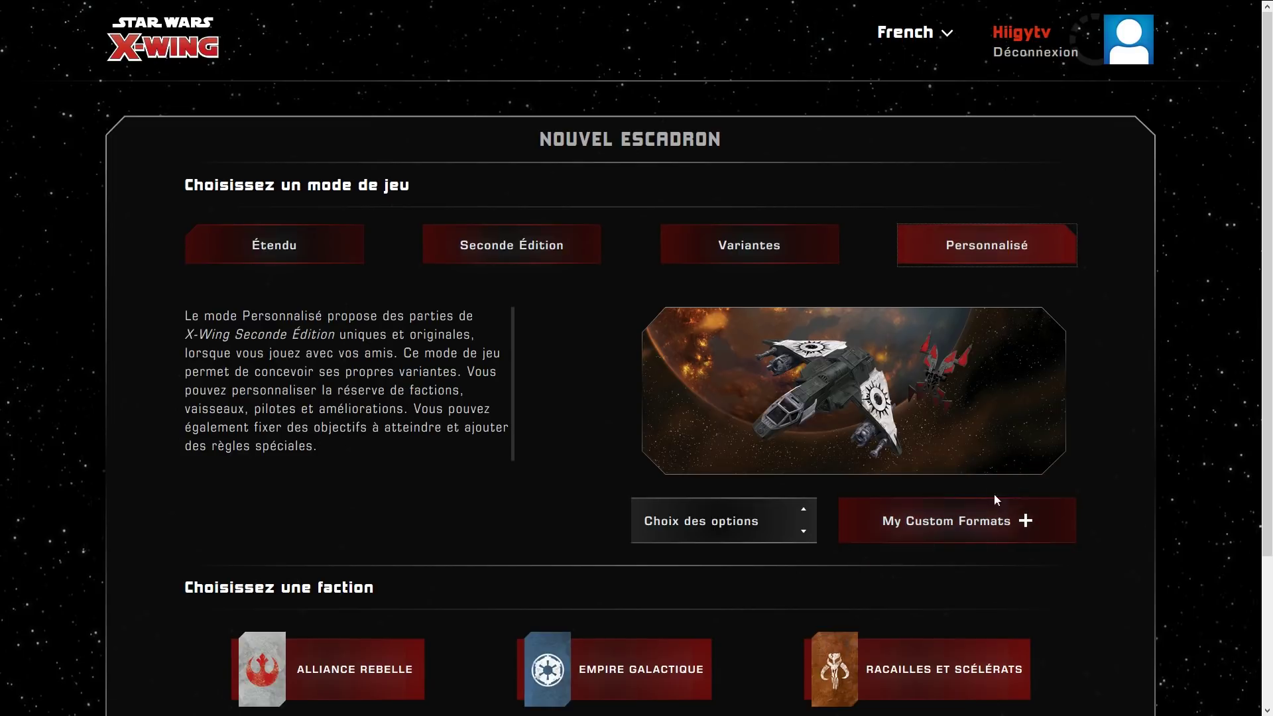
{"action": "left_click", "coordinate": [803, 537]}
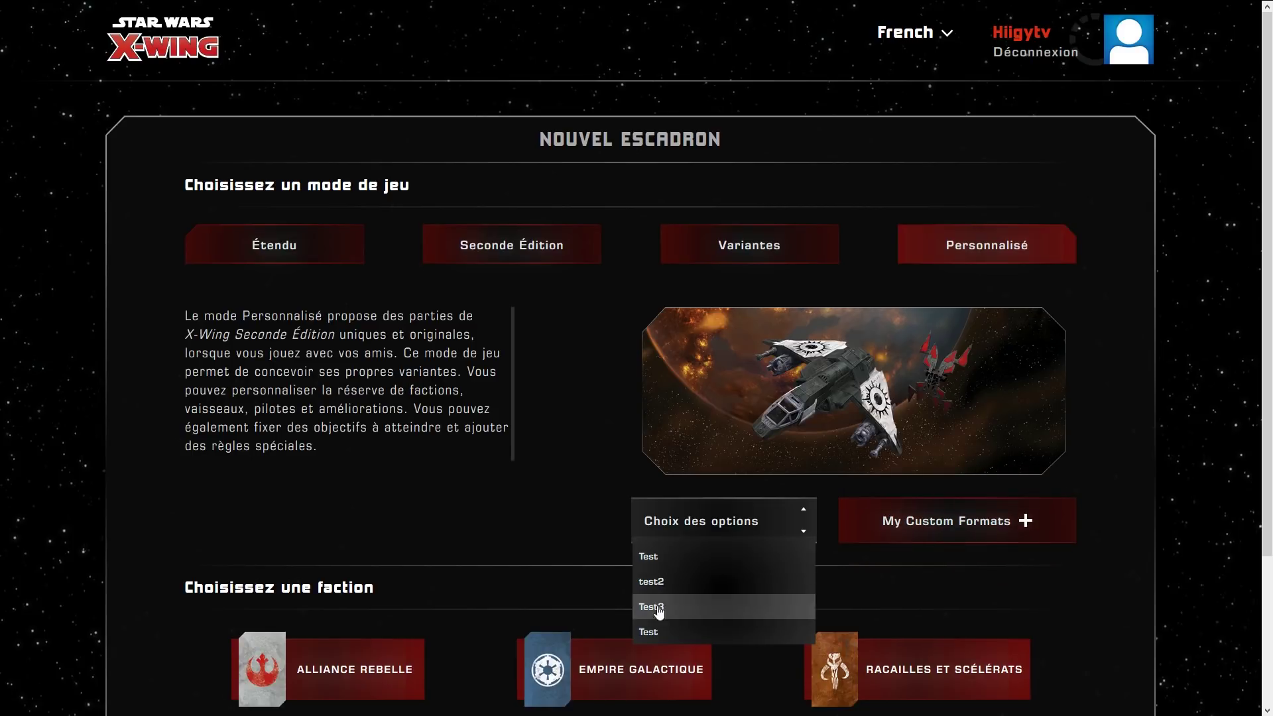
{"action": "left_click", "coordinate": [925, 529]}
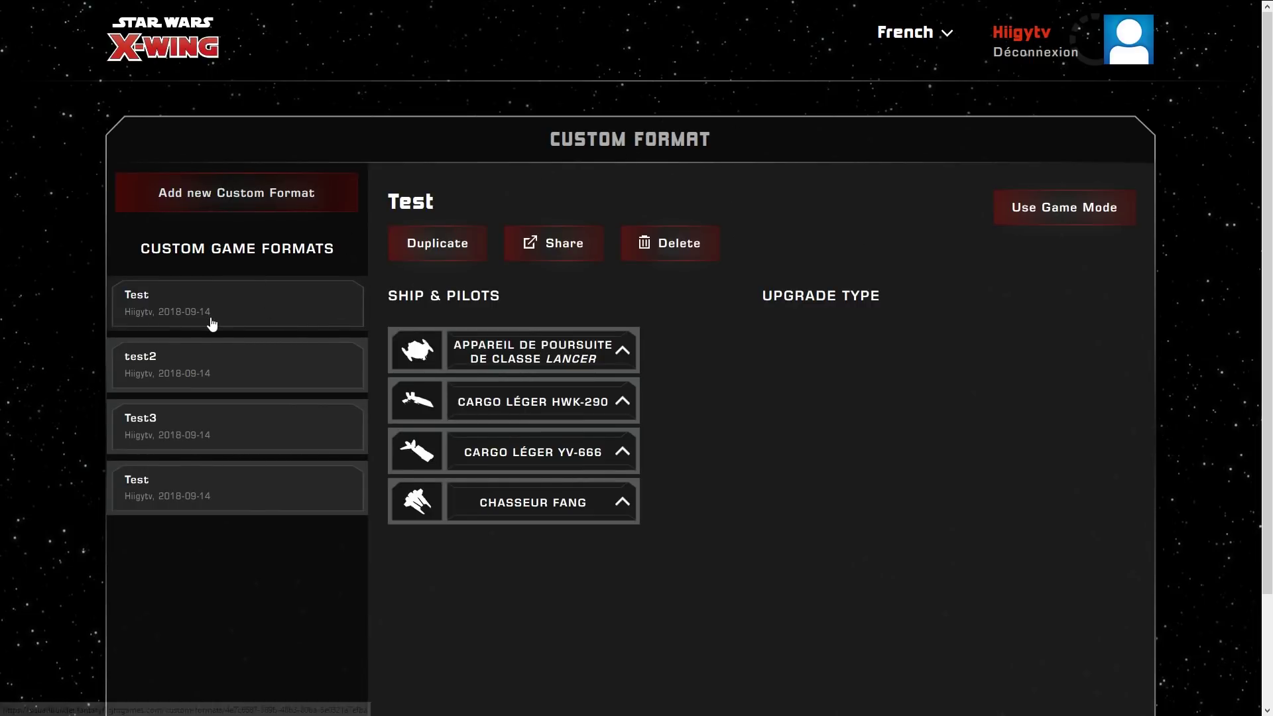
Step: Look through the saved custom formats test2, Test3 and both named Test
{"action": "left_click", "coordinate": [218, 366]}
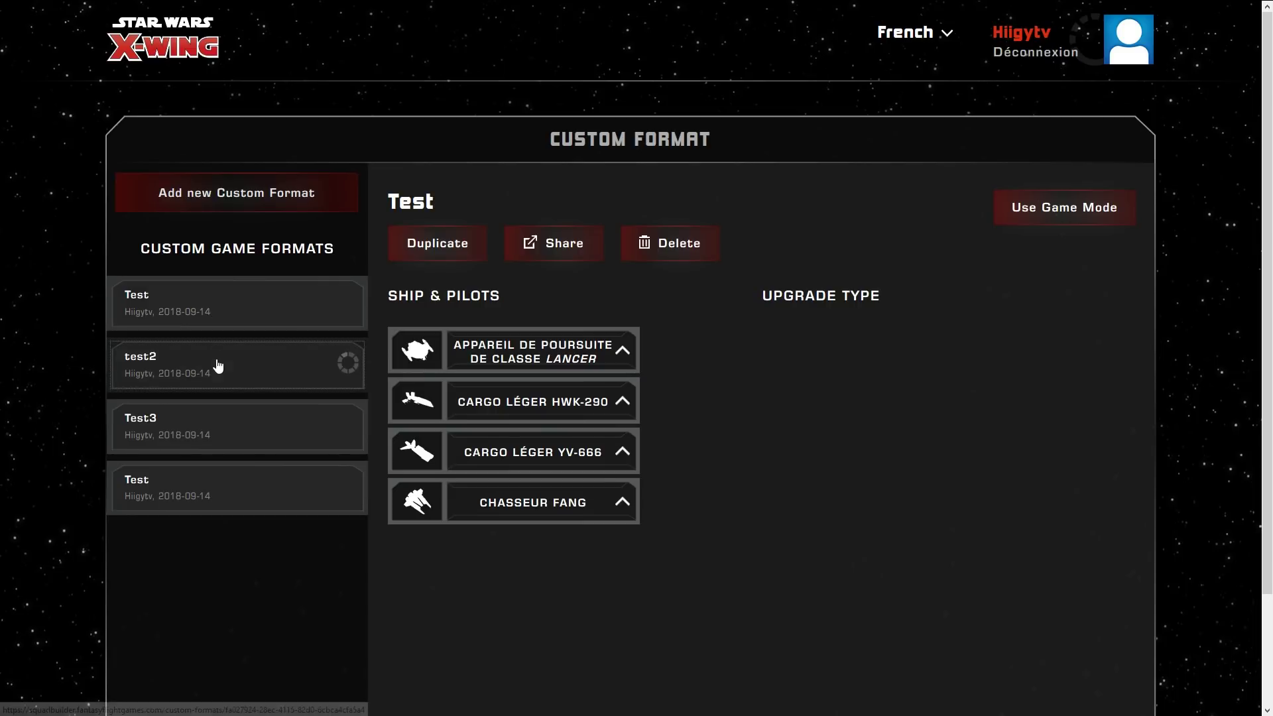
{"action": "left_click", "coordinate": [248, 440]}
{"action": "left_click", "coordinate": [230, 494]}
{"action": "left_click", "coordinate": [249, 316]}
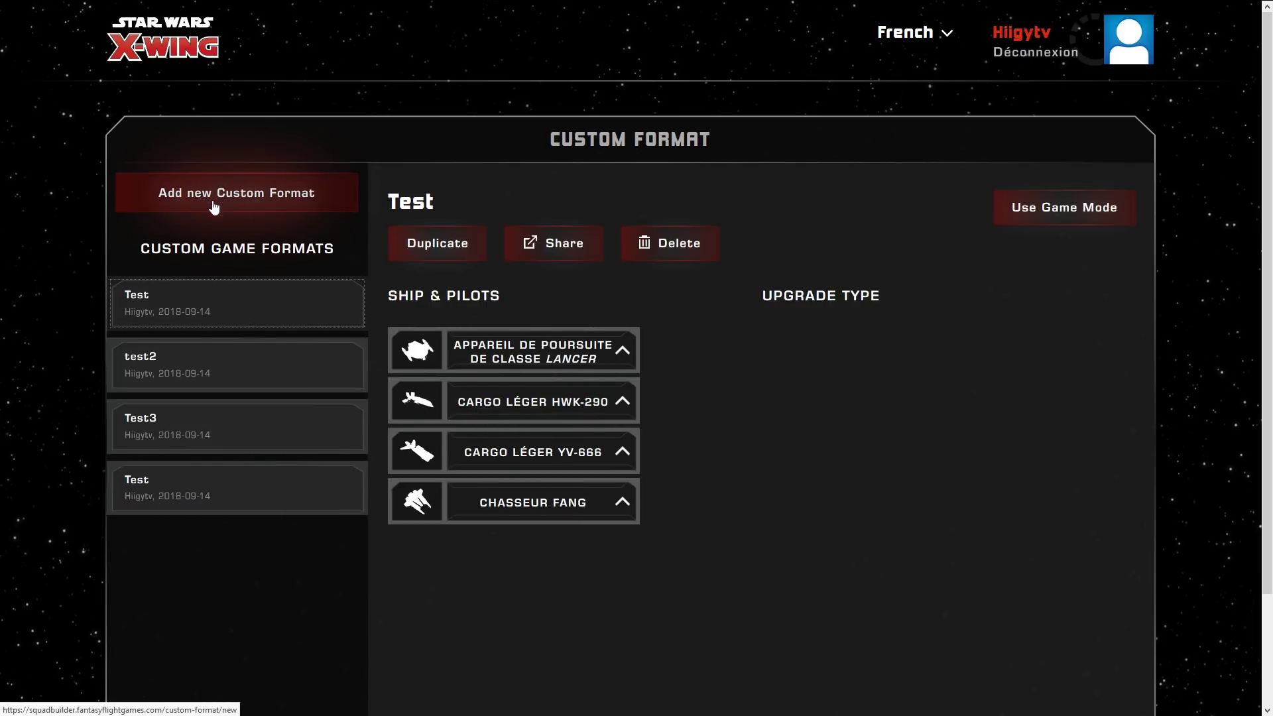
Step: Start a new custom format and filter the pilots to Racailles et Scélérats only, excluding Alliance Rebelle and Empire Galactique
{"action": "left_click", "coordinate": [255, 197]}
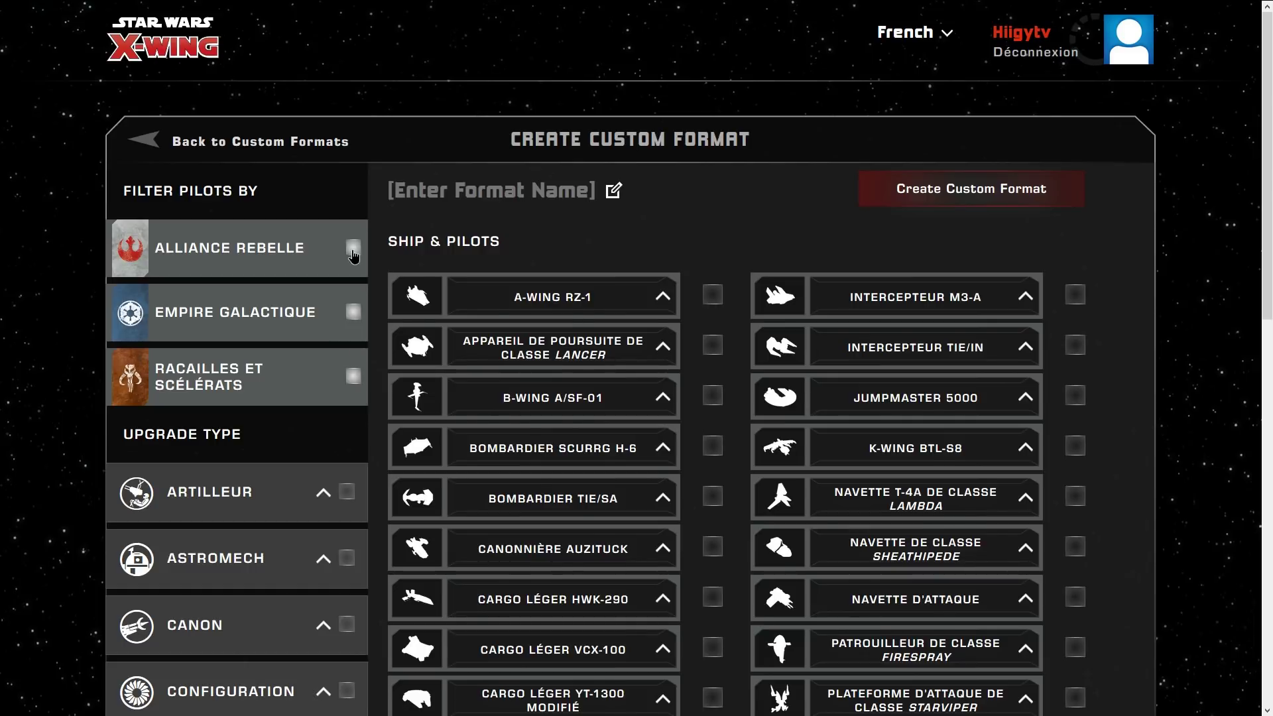
{"action": "left_click", "coordinate": [353, 254]}
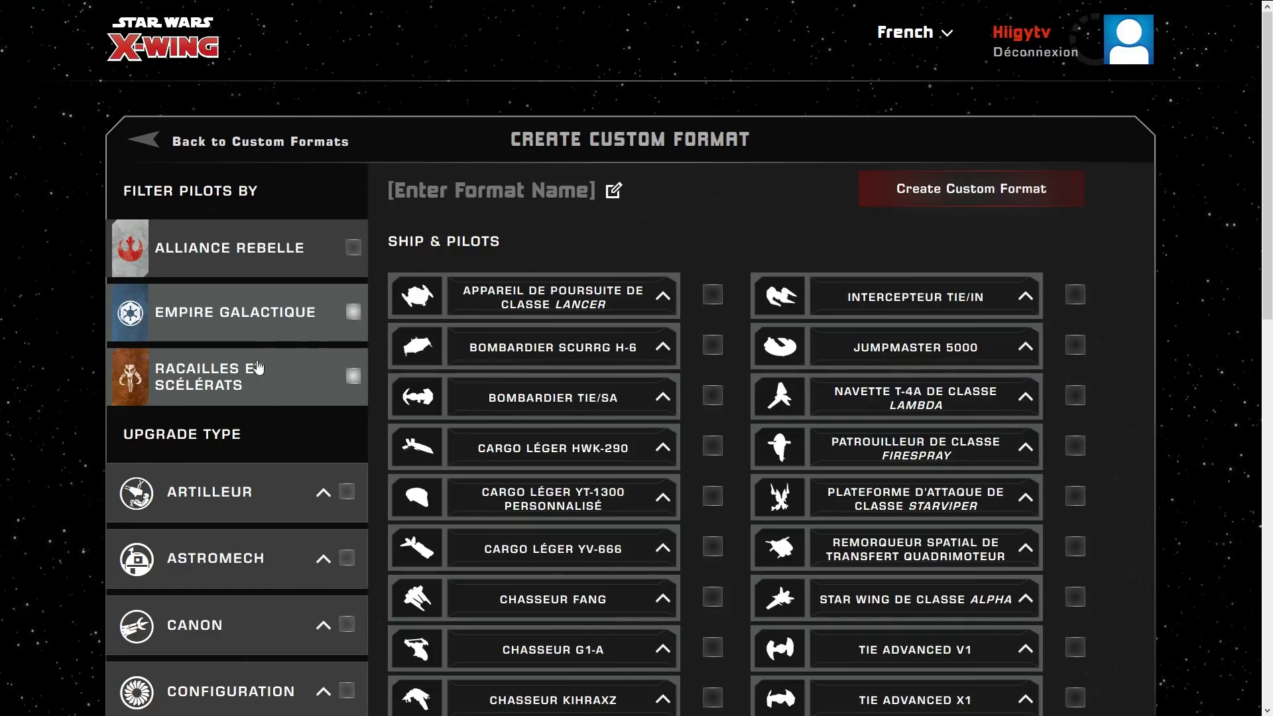
{"action": "left_click", "coordinate": [353, 313]}
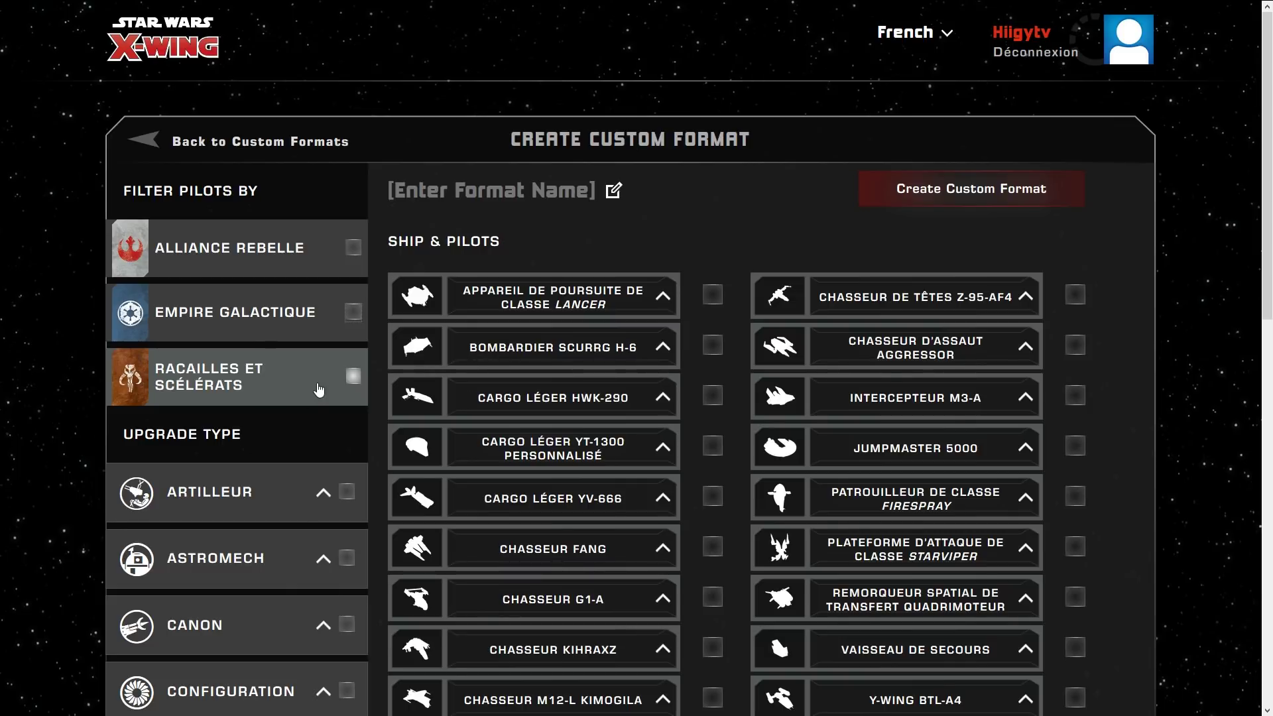
{"action": "scroll", "coordinate": [580, 421], "scroll_direction": "down", "scroll_amount": 3}
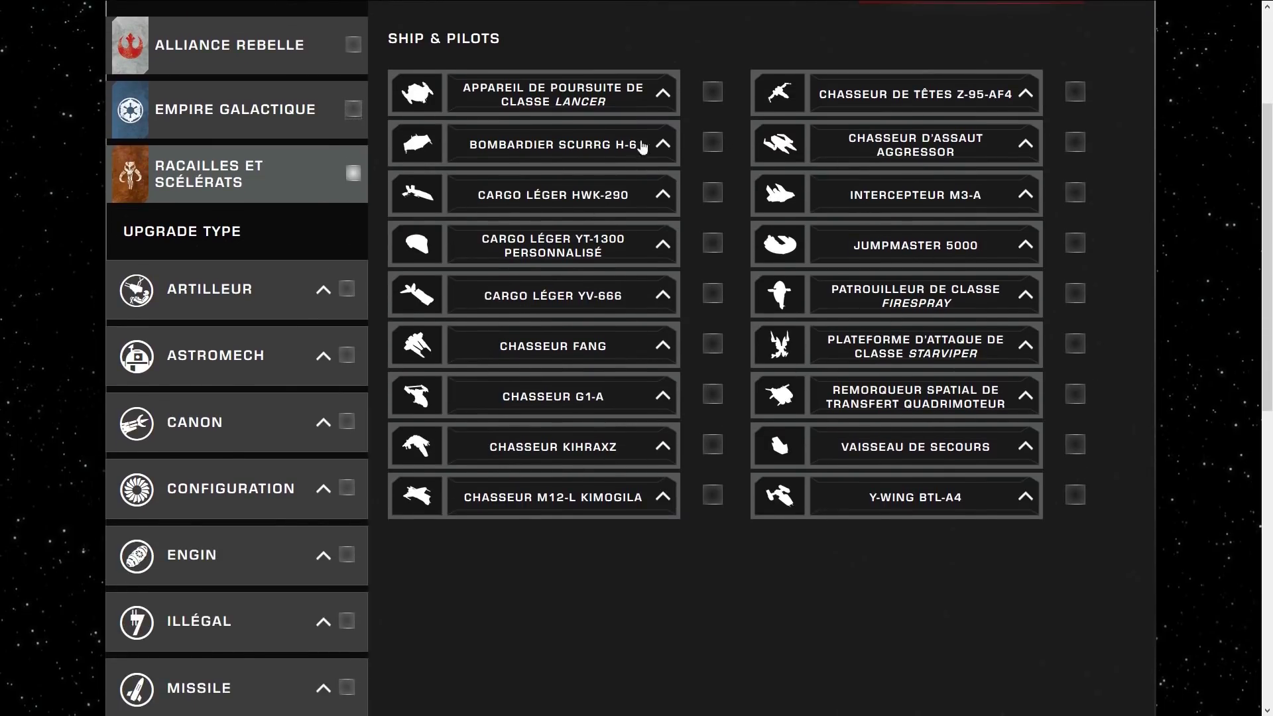
{"action": "scroll", "coordinate": [441, 287], "scroll_direction": "up", "scroll_amount": 1}
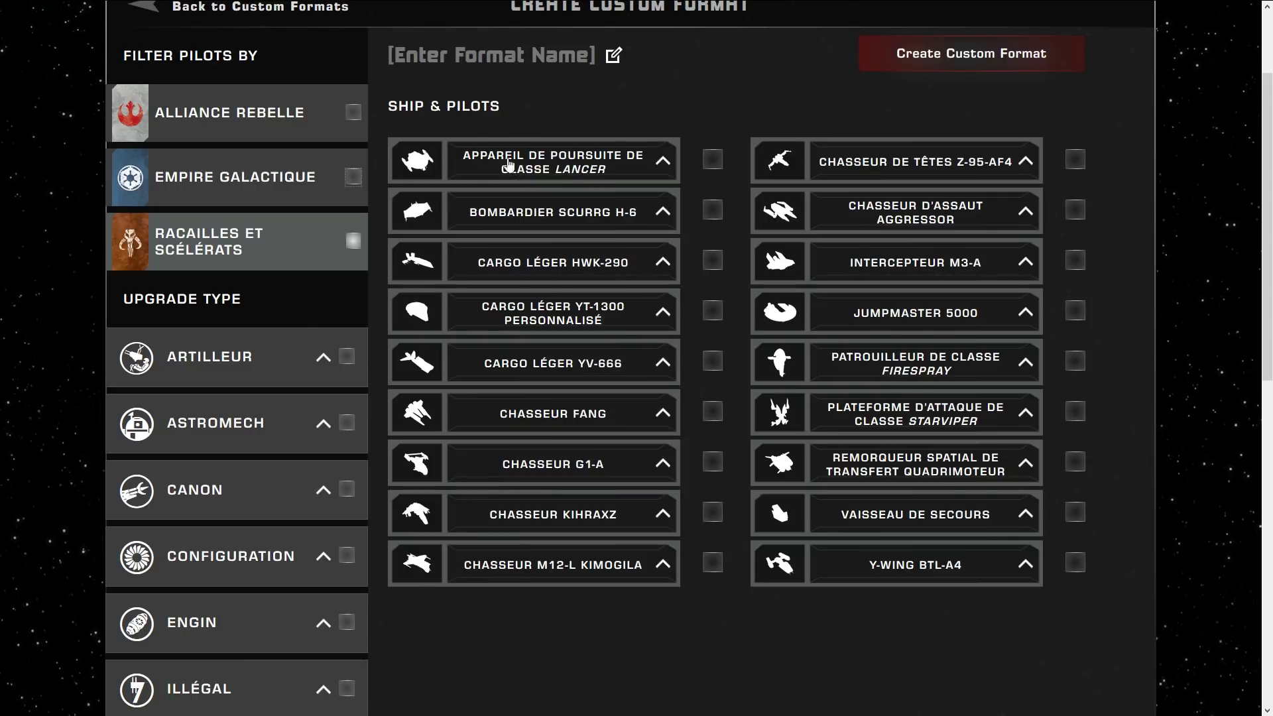
Step: Include Appareil de poursuite de classe Lancer, Bombardier Scurrg H-6, Cargo léger HWK-290, Cargo léger YV-666, Chasseur Fang and Chasseur G1-A in the format
{"action": "left_click", "coordinate": [713, 161]}
{"action": "left_click", "coordinate": [713, 211]}
{"action": "left_click", "coordinate": [713, 261]}
{"action": "left_click", "coordinate": [712, 362]}
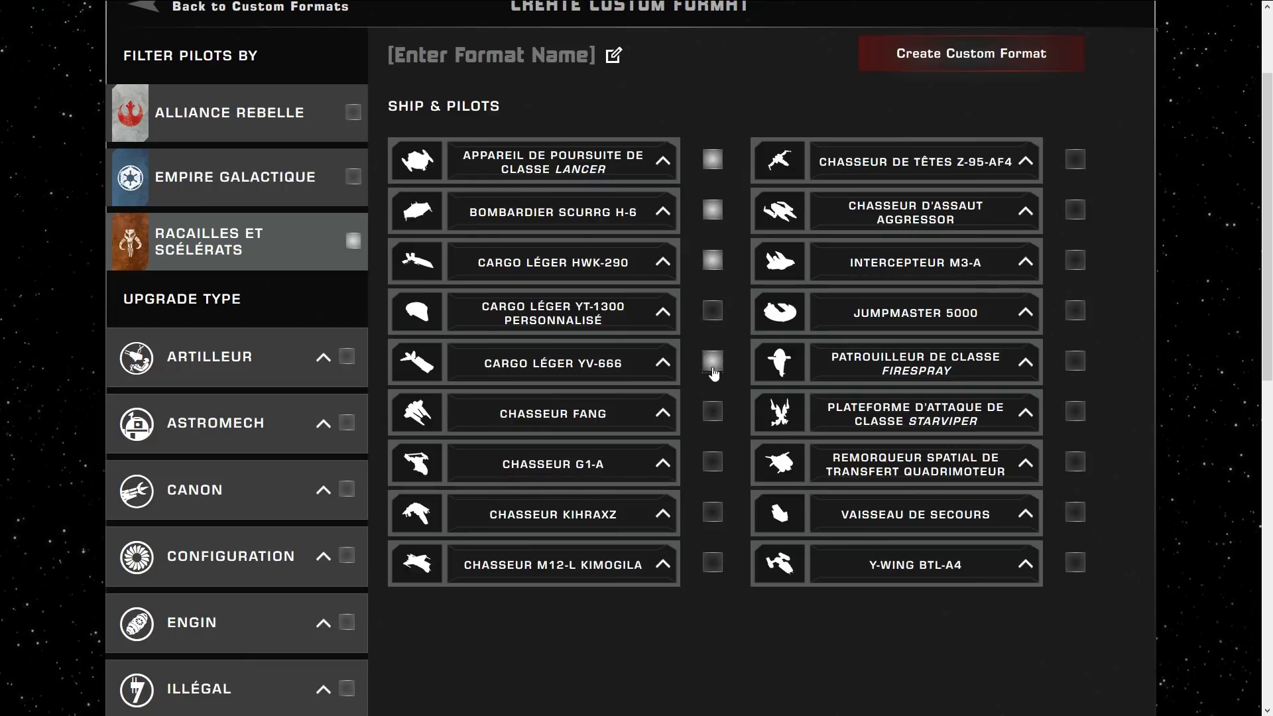
{"action": "left_click", "coordinate": [712, 412]}
{"action": "left_click", "coordinate": [713, 464]}
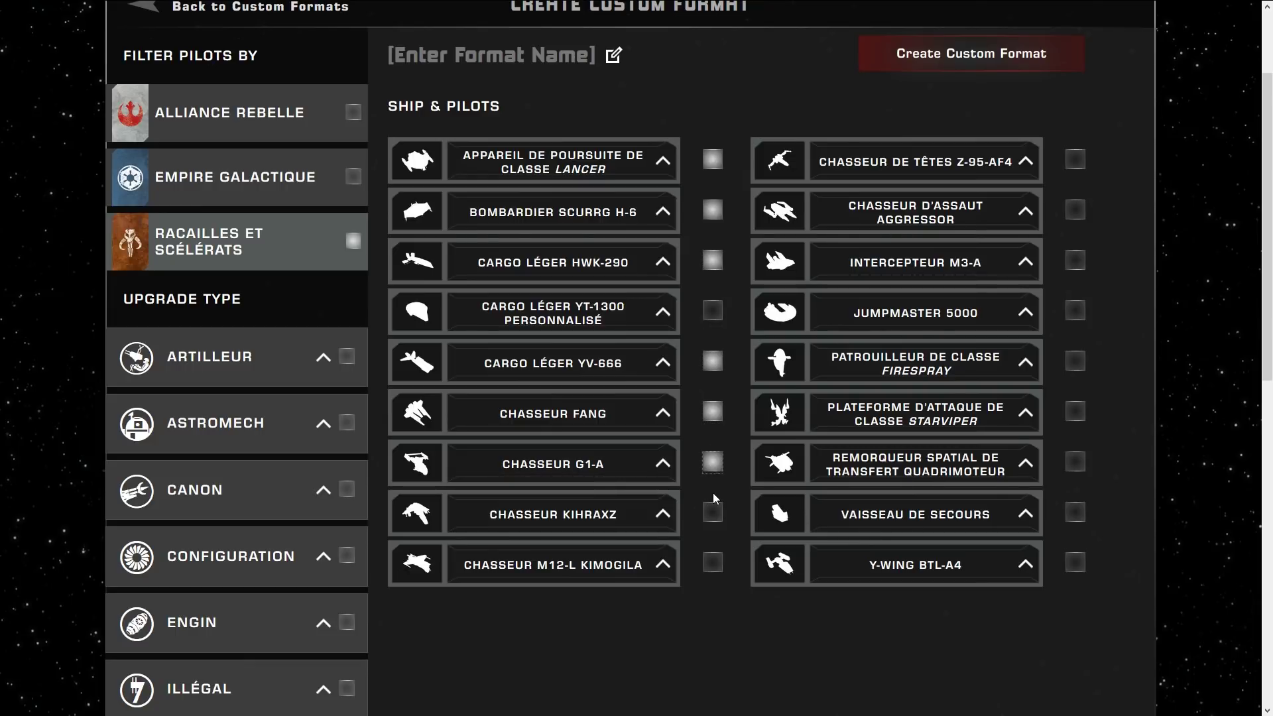
Step: Exclude the pilots 4-LOM and Zuckuss from the Chasseur G1-A and collapse its pilot list
{"action": "left_click", "coordinate": [665, 466]}
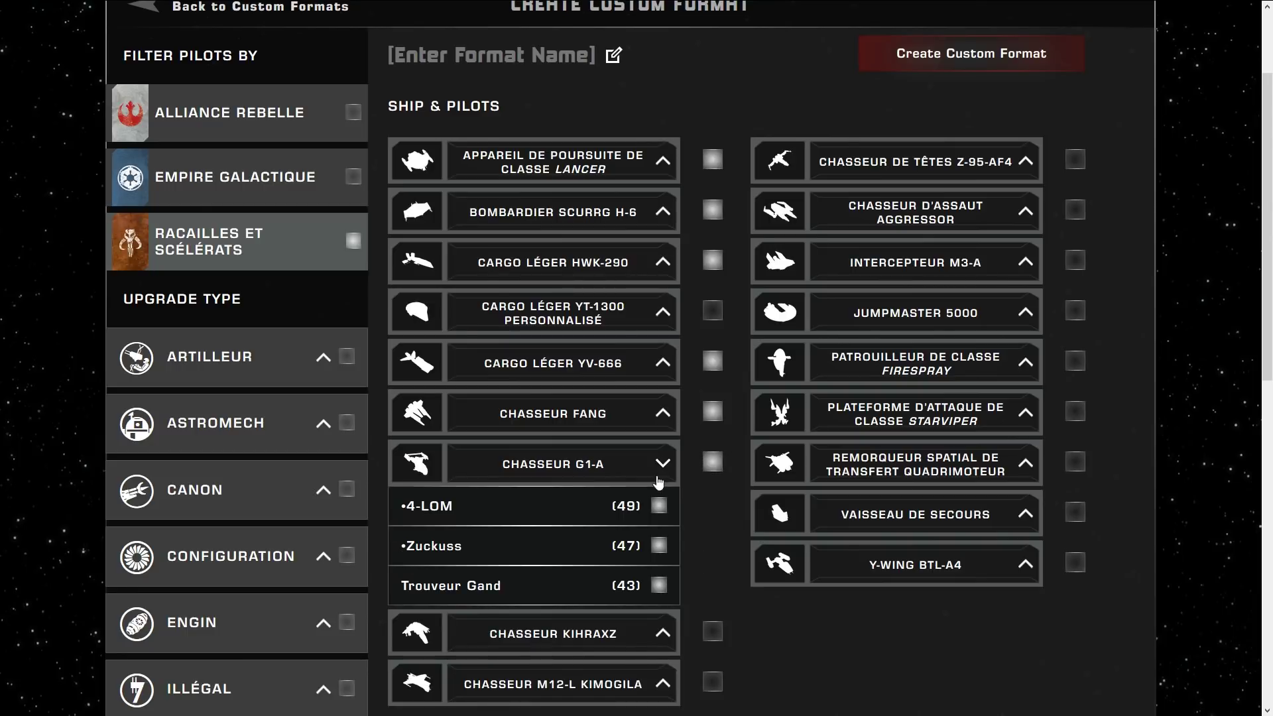
{"action": "left_click", "coordinate": [657, 506]}
{"action": "left_click", "coordinate": [657, 546]}
{"action": "left_click", "coordinate": [664, 466]}
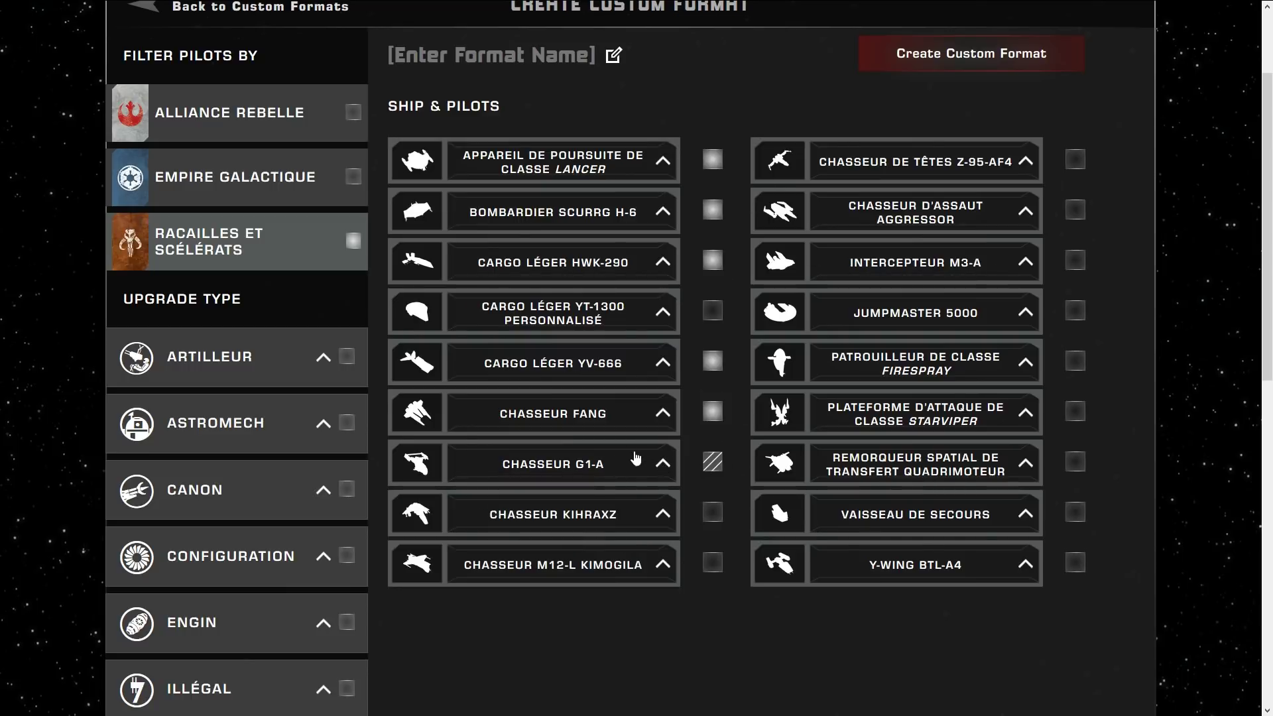
{"action": "left_click", "coordinate": [714, 411]}
Step: Look over the Artilleur upgrades, then allow all Artilleur and Astromech upgrades in the format
{"action": "scroll", "coordinate": [110, 266], "scroll_direction": "down", "scroll_amount": 2}
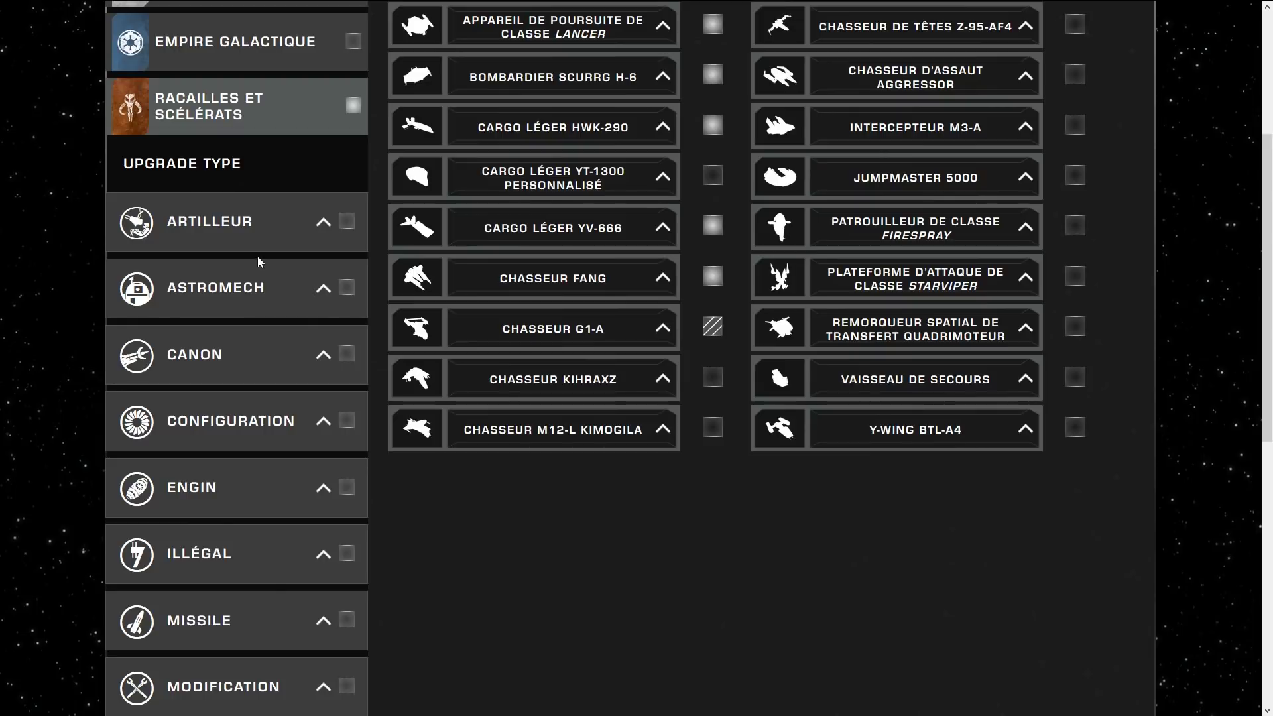
{"action": "left_click", "coordinate": [313, 228]}
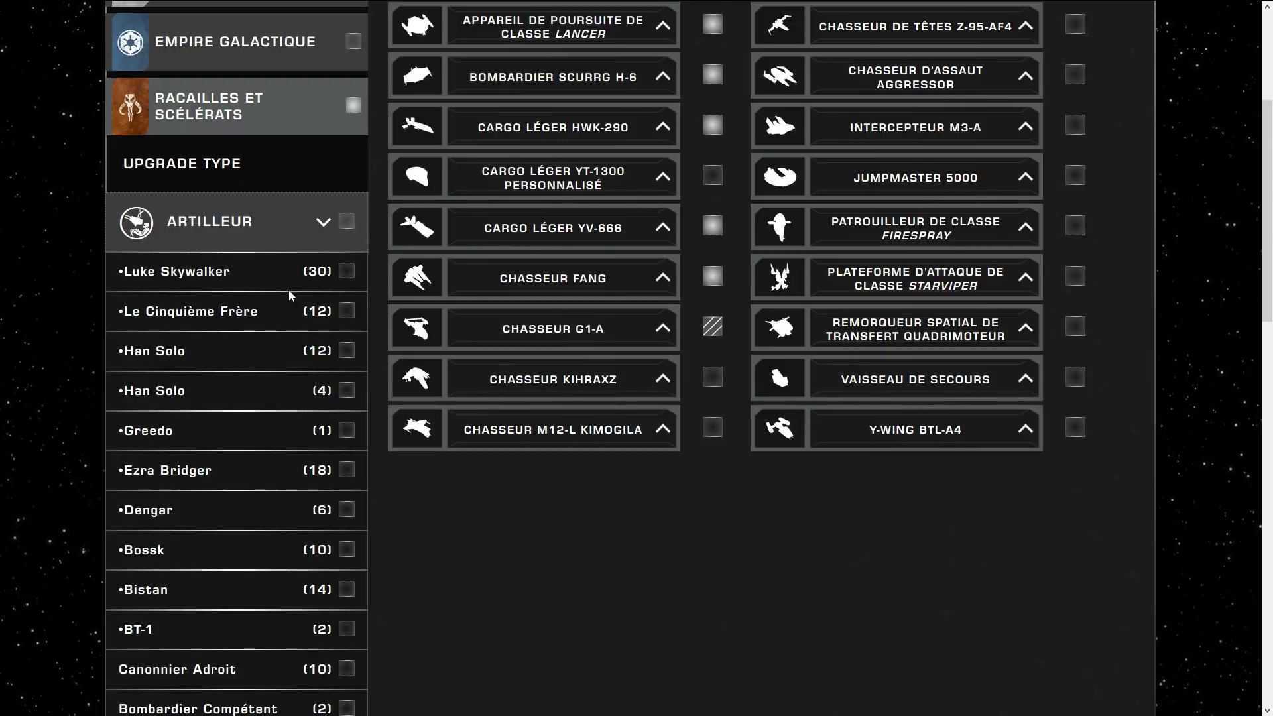
{"action": "scroll", "coordinate": [267, 431], "scroll_direction": "down", "scroll_amount": 6}
{"action": "scroll", "coordinate": [268, 444], "scroll_direction": "up", "scroll_amount": 7}
{"action": "left_click", "coordinate": [321, 289]}
{"action": "left_click", "coordinate": [346, 286]}
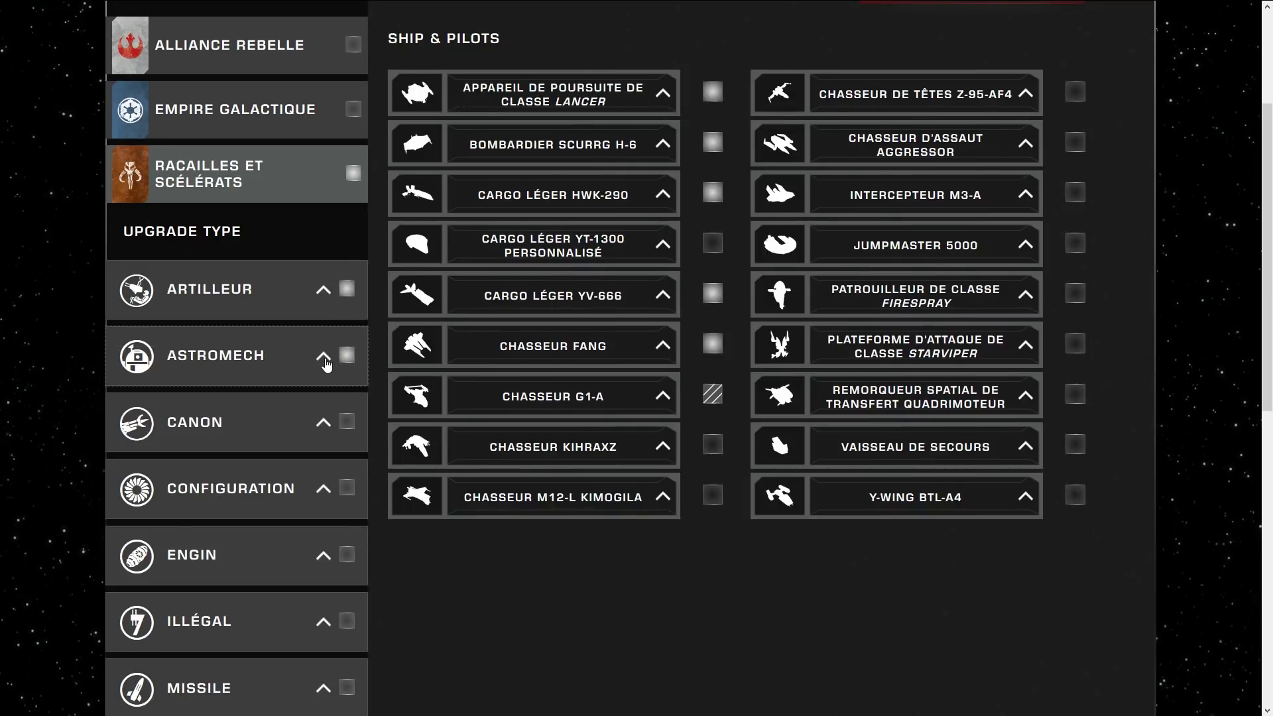
Step: Exclude R2-D2 from the allowed Astromech upgrades
{"action": "left_click", "coordinate": [325, 370]}
{"action": "scroll", "coordinate": [299, 494], "scroll_direction": "down", "scroll_amount": 2}
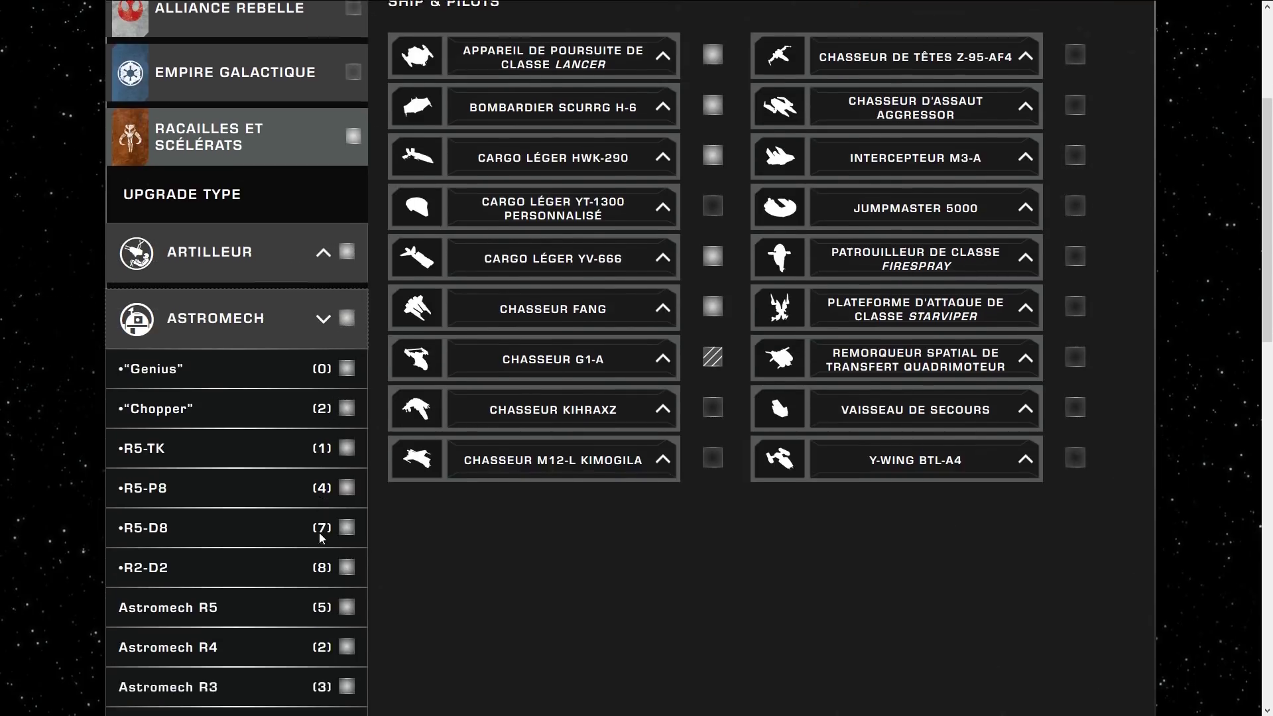
{"action": "left_click", "coordinate": [344, 469]}
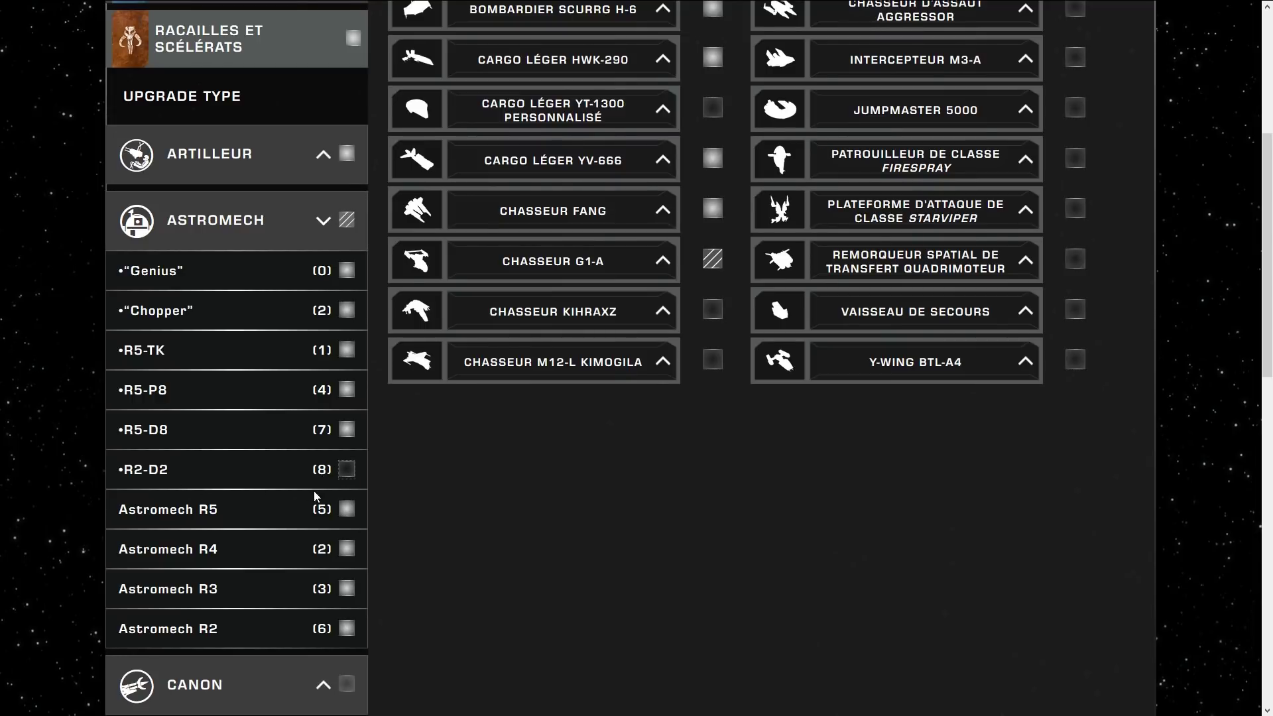
Step: Name the format Live Tv, create it and go to the list of custom formats
{"action": "scroll", "coordinate": [342, 537], "scroll_direction": "down", "scroll_amount": 13}
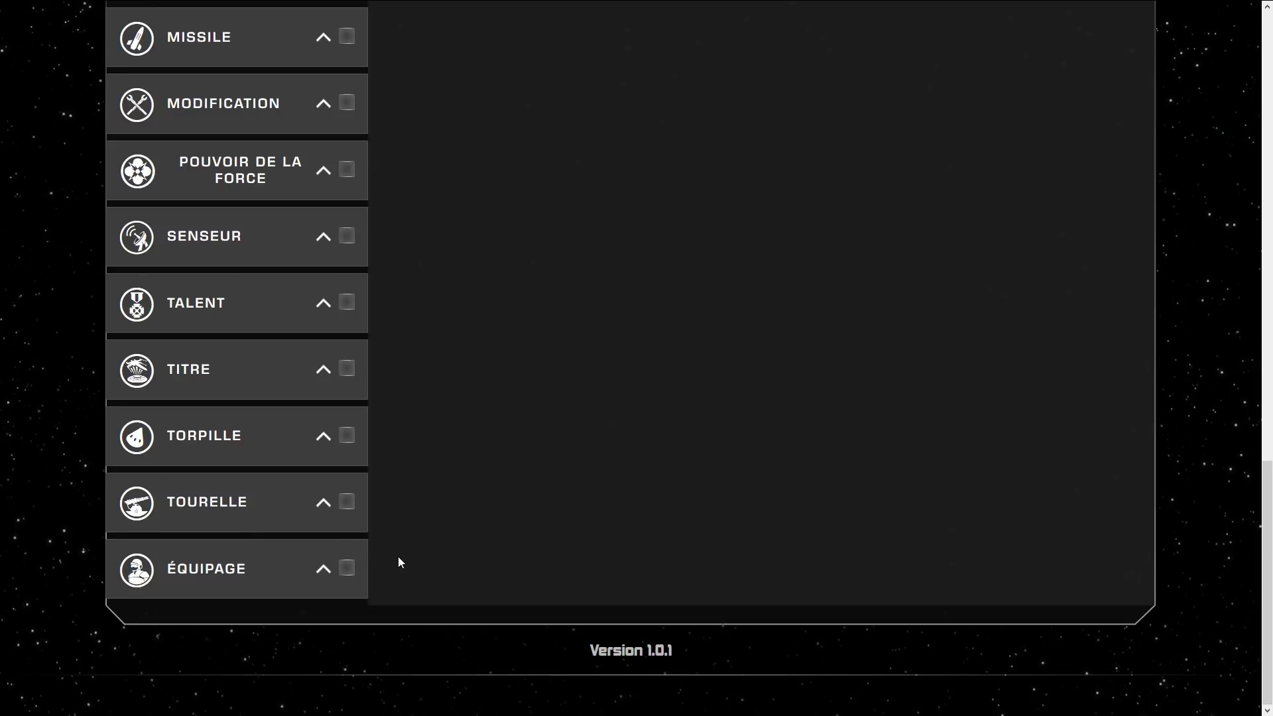
{"action": "scroll", "coordinate": [397, 562], "scroll_direction": "up", "scroll_amount": 13}
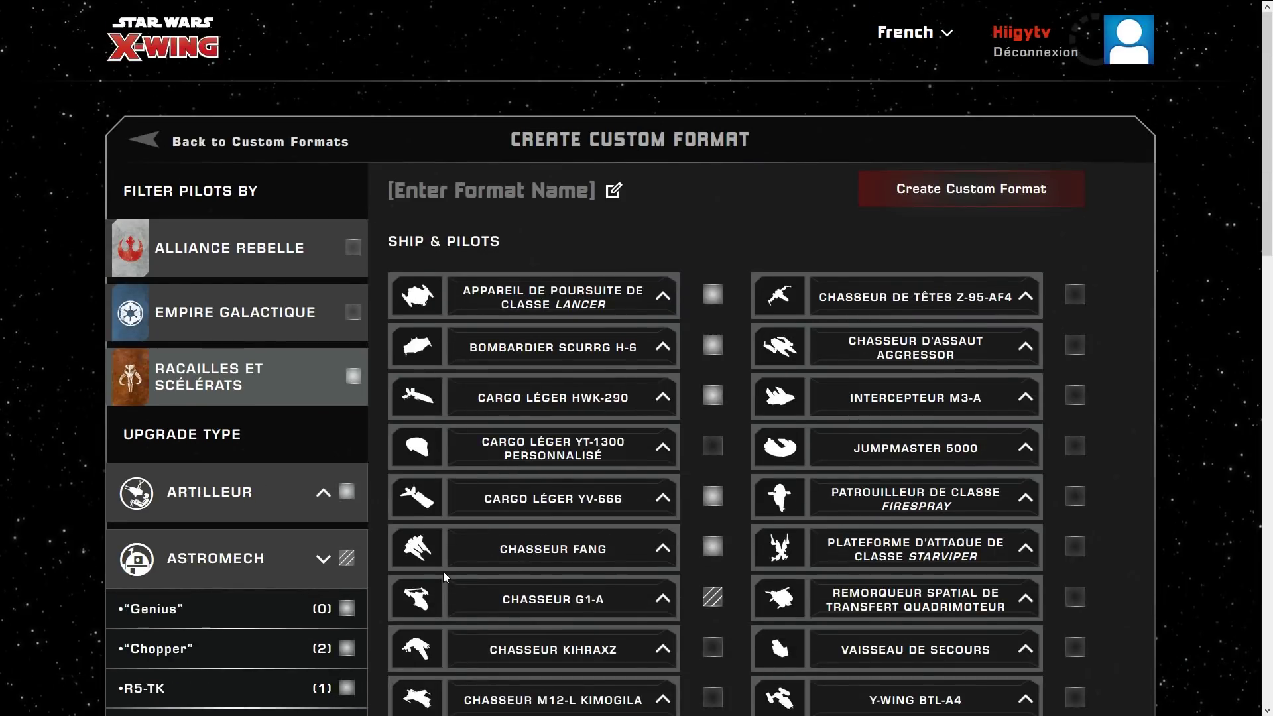
{"action": "scroll", "coordinate": [563, 487], "scroll_direction": "down", "scroll_amount": 1}
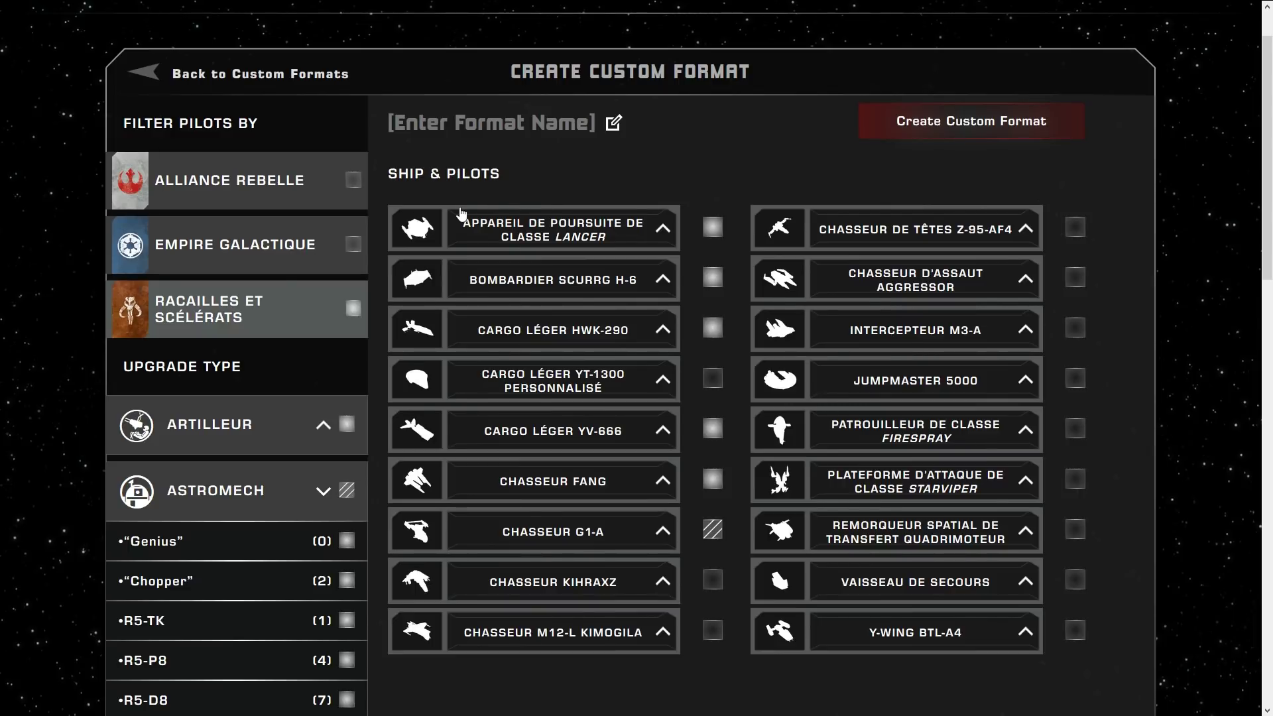
{"action": "left_click", "coordinate": [391, 122]}
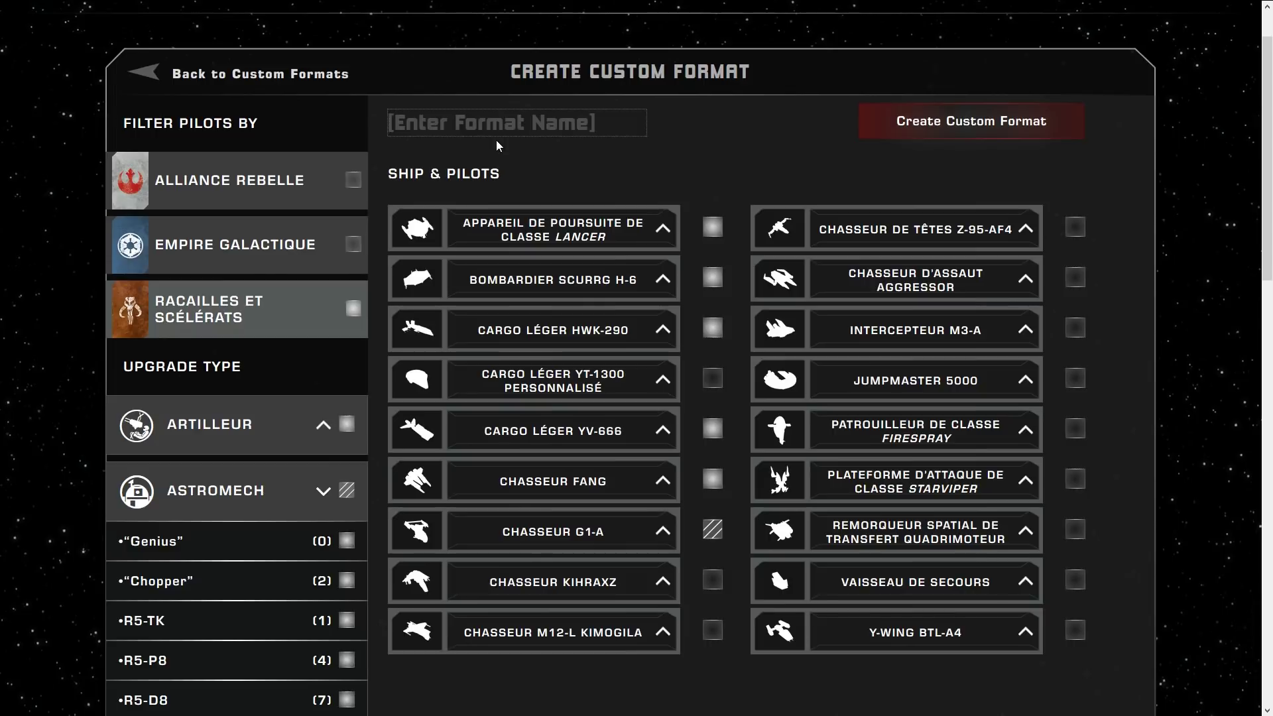
{"action": "type", "text": "Live Tv"}
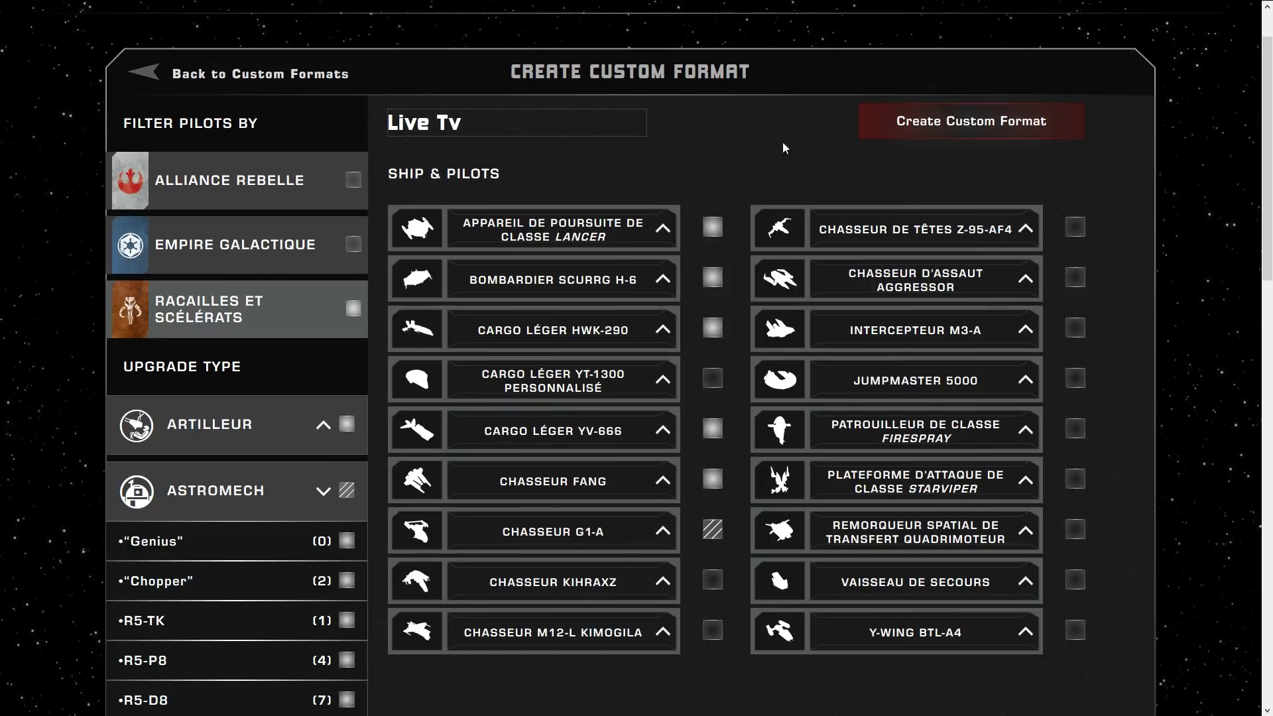
{"action": "left_click", "coordinate": [939, 122]}
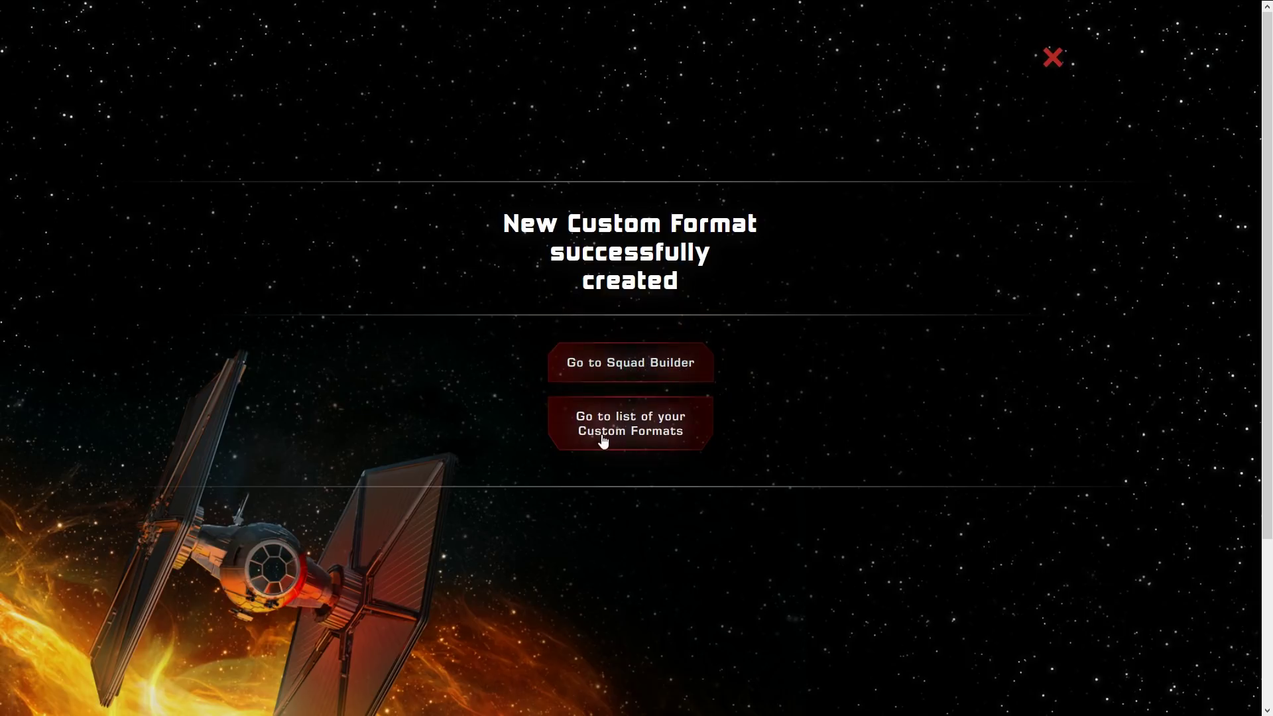
{"action": "left_click", "coordinate": [628, 429]}
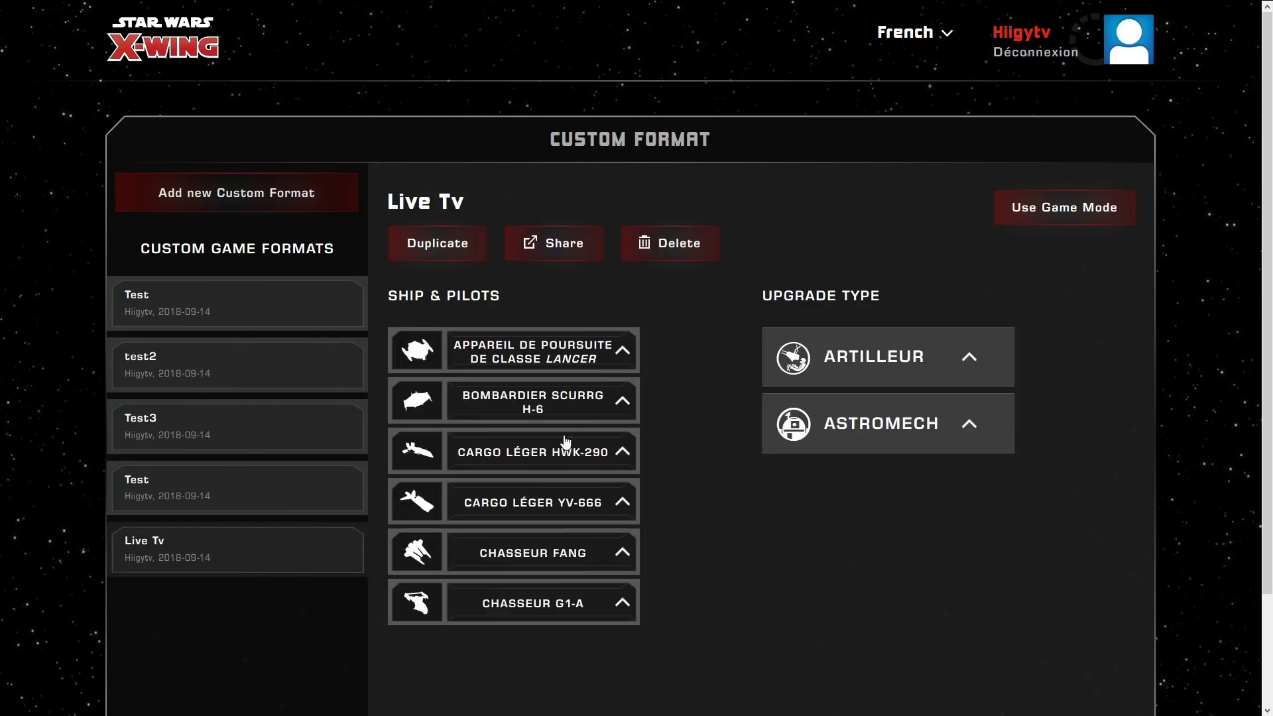
Step: Look through the saved custom formats and examine the Artilleur upgrades allowed in Live Tv
{"action": "left_click", "coordinate": [211, 562]}
{"action": "left_click", "coordinate": [208, 502]}
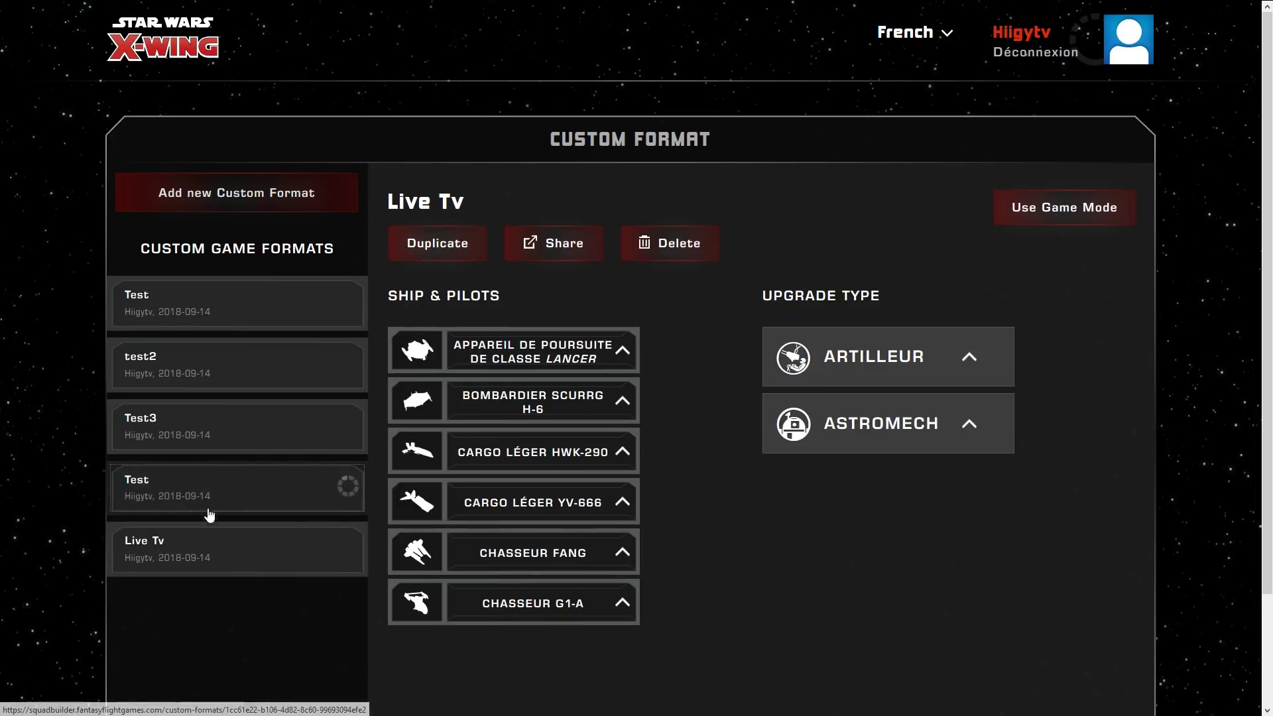
{"action": "left_click", "coordinate": [257, 443]}
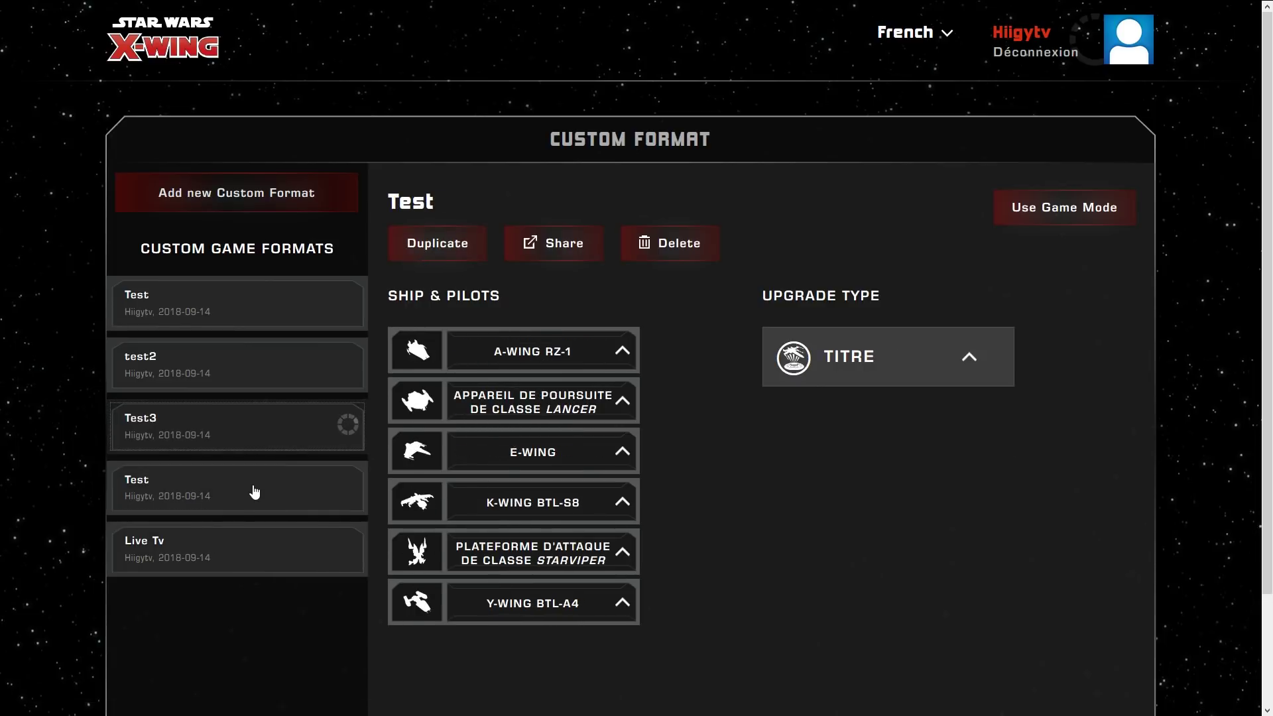
{"action": "left_click", "coordinate": [284, 366]}
{"action": "left_click", "coordinate": [239, 550]}
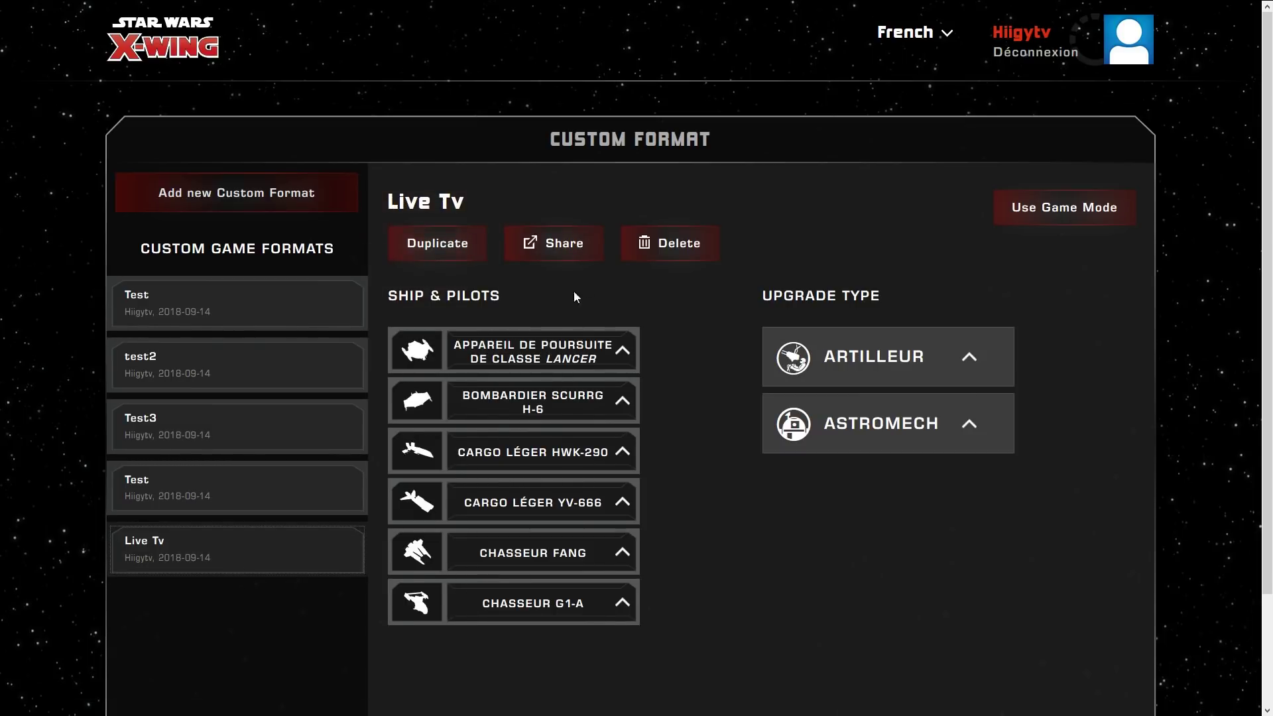
{"action": "left_click", "coordinate": [958, 375]}
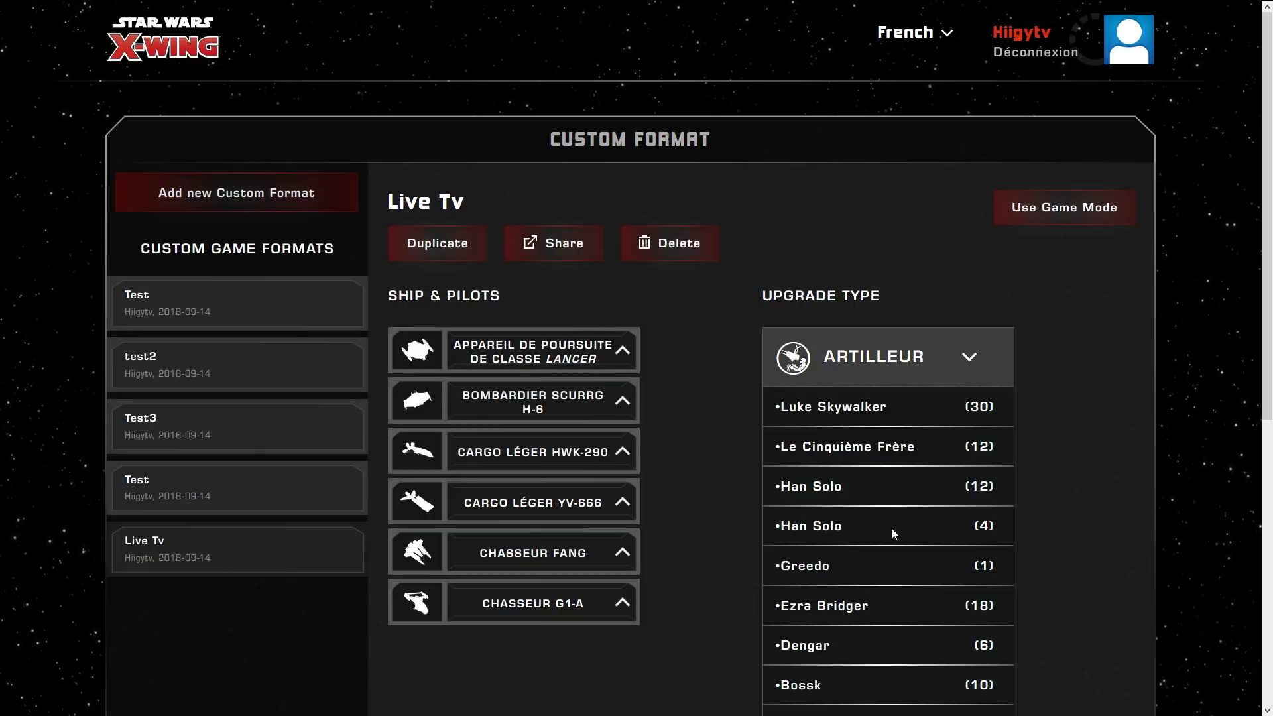
Step: Duplicate the Live Tv format under the name Live tv and return to the list of custom formats
{"action": "left_click", "coordinate": [448, 249]}
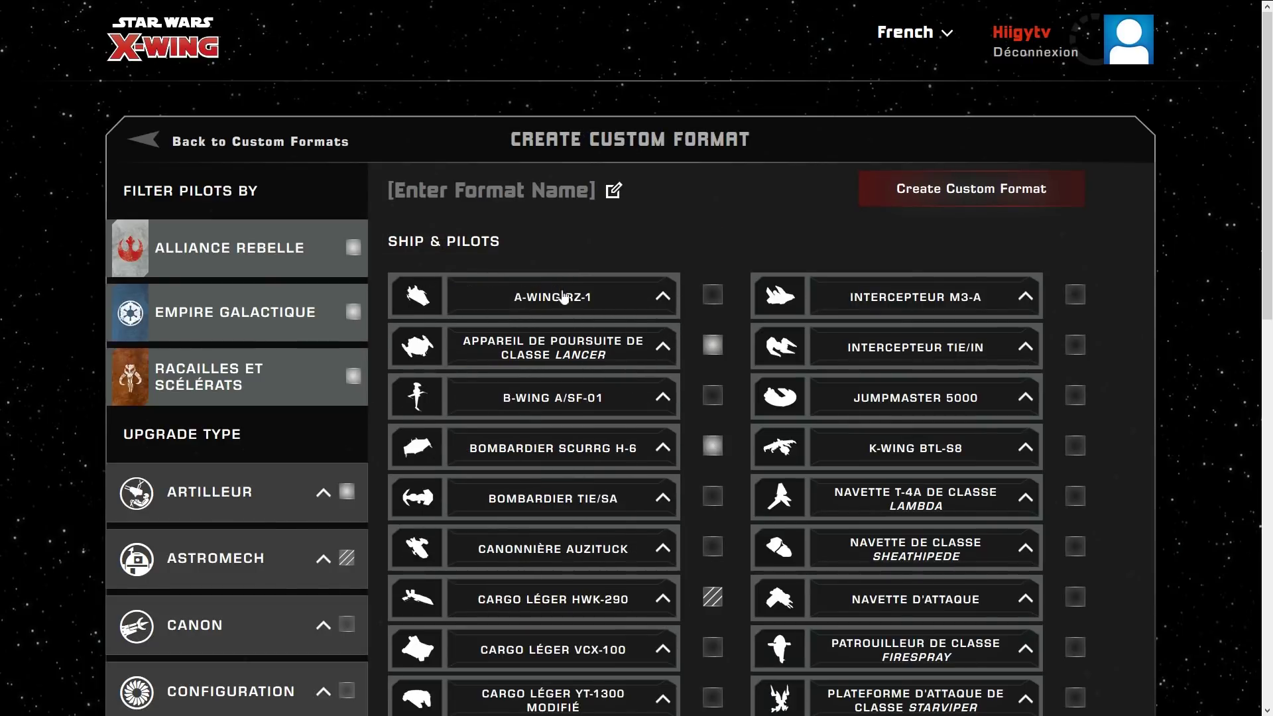
{"action": "left_click", "coordinate": [522, 190]}
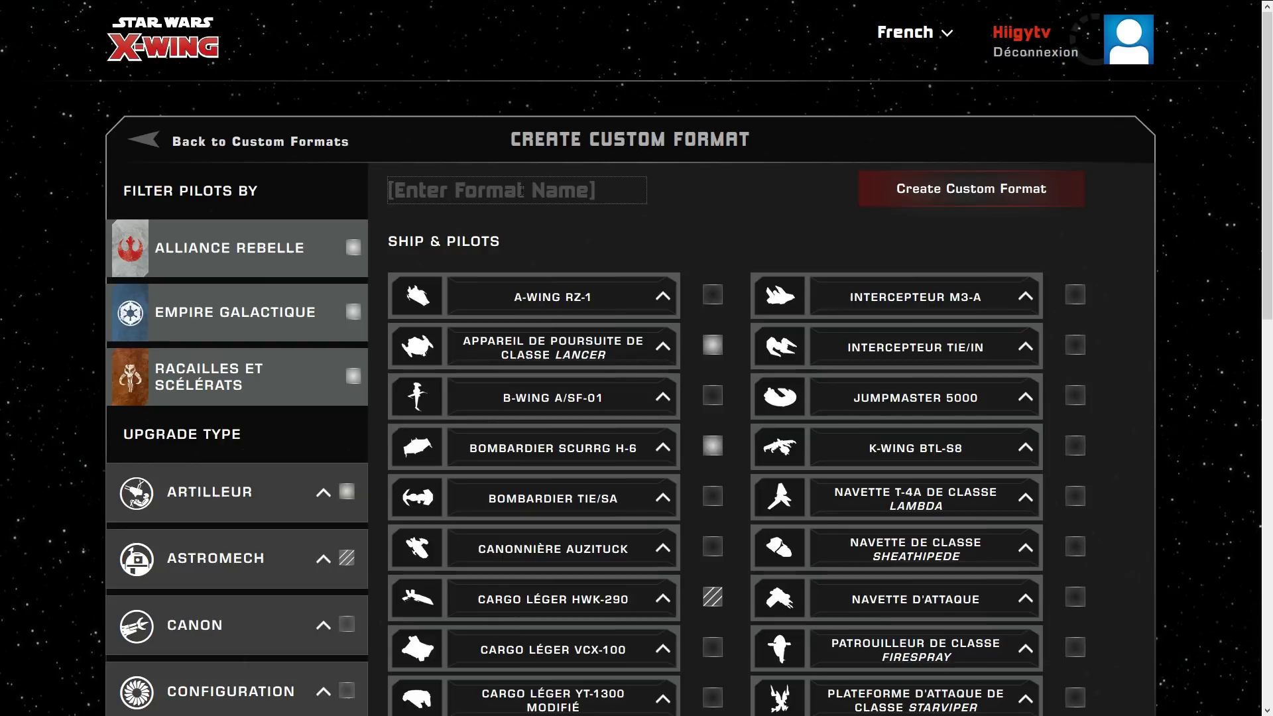
{"action": "type", "text": "Live tv"}
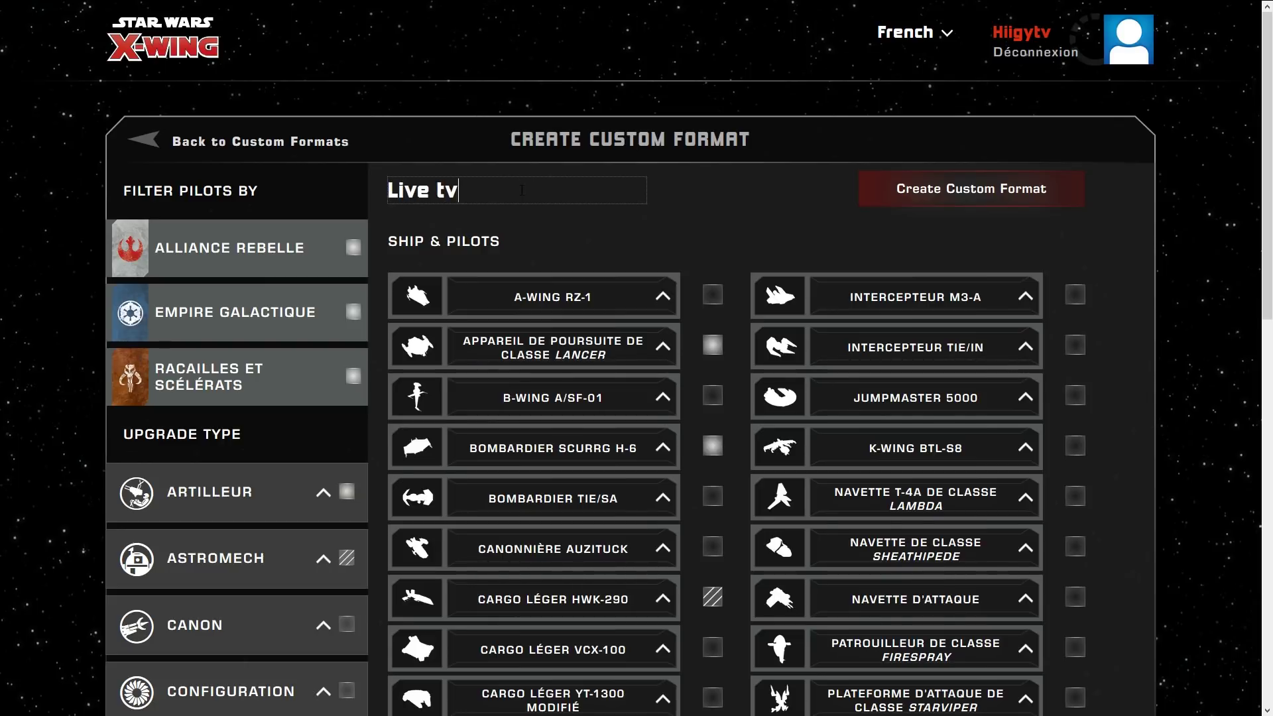
{"action": "left_click", "coordinate": [952, 190]}
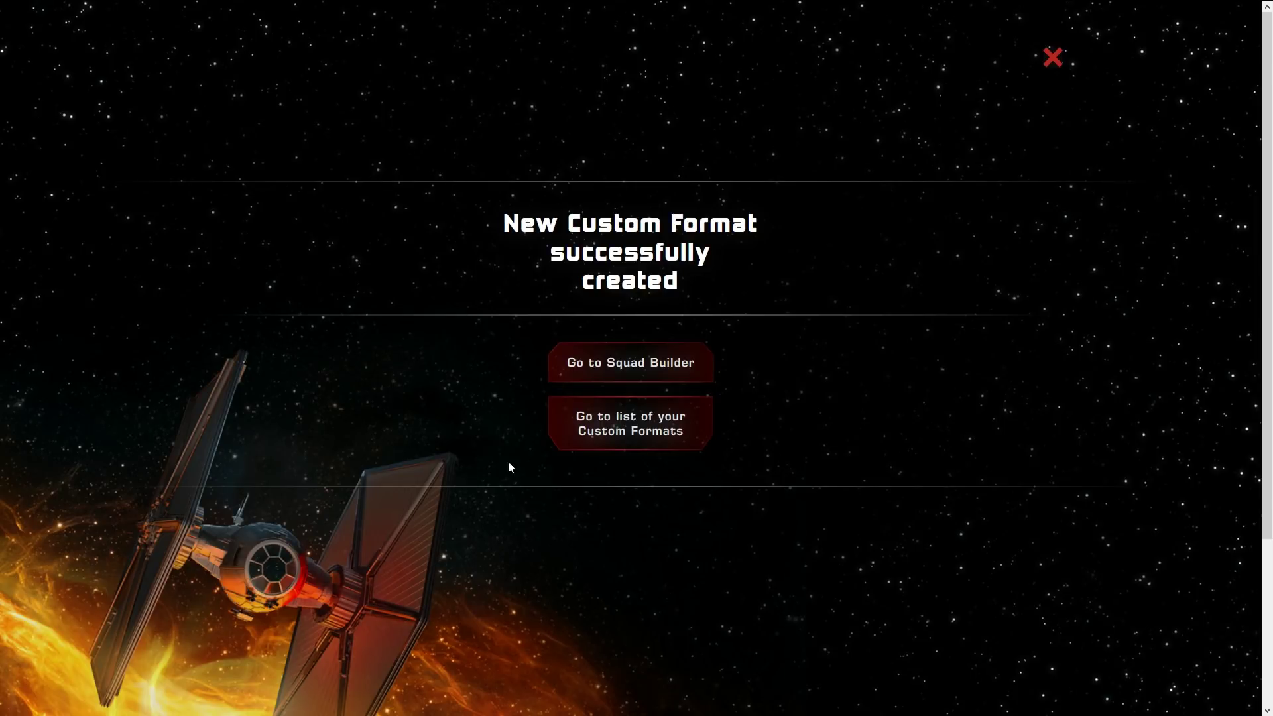
{"action": "left_click", "coordinate": [619, 431]}
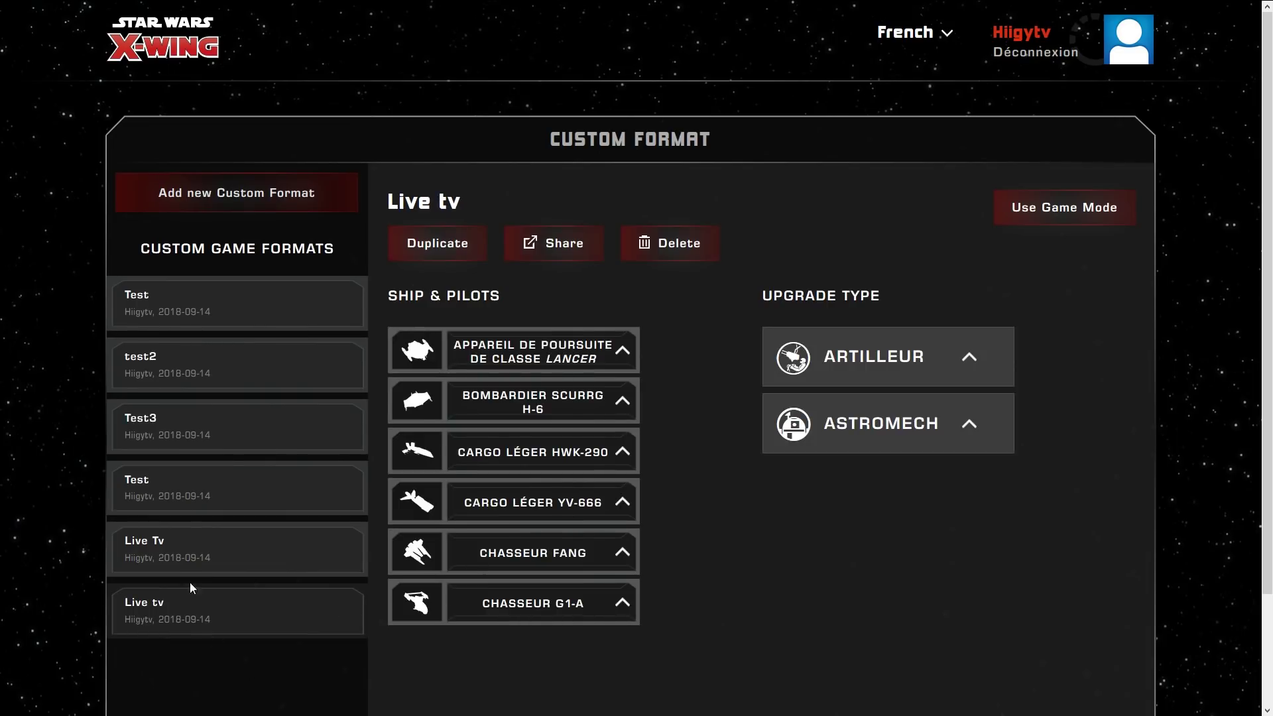
Step: Delete the original custom format Live Tv
{"action": "left_click", "coordinate": [208, 569]}
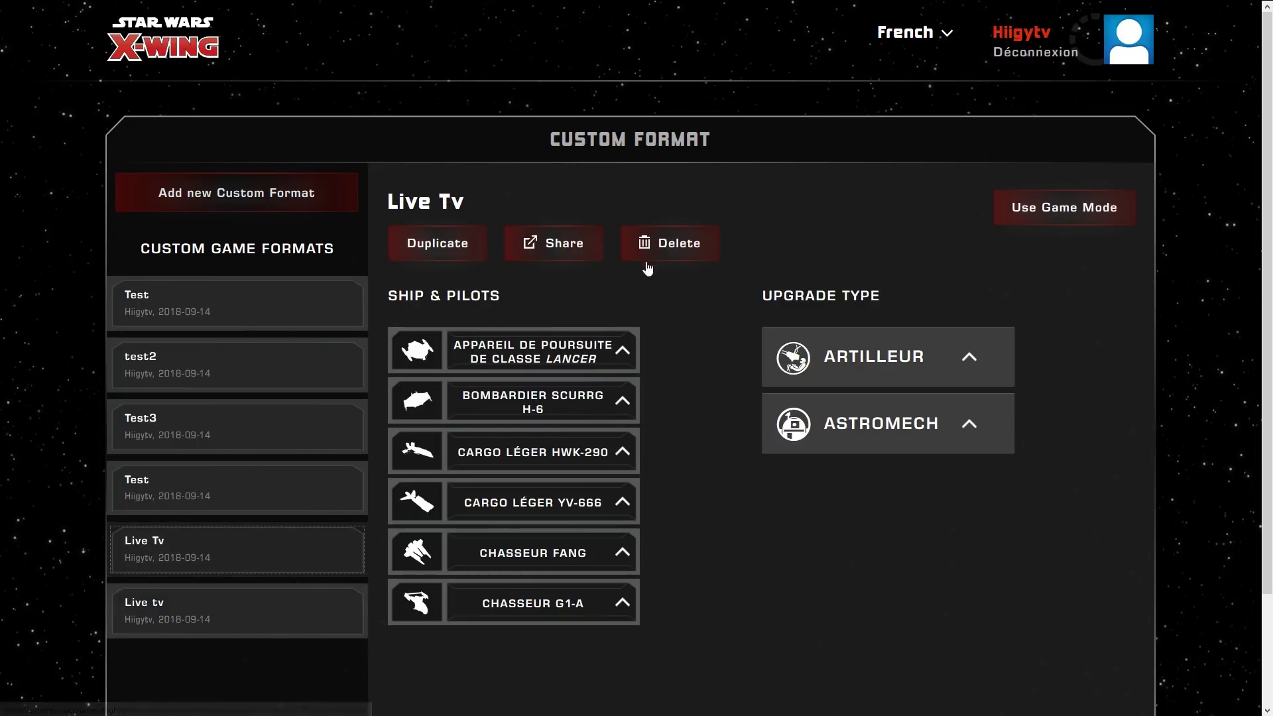
{"action": "left_click", "coordinate": [647, 263]}
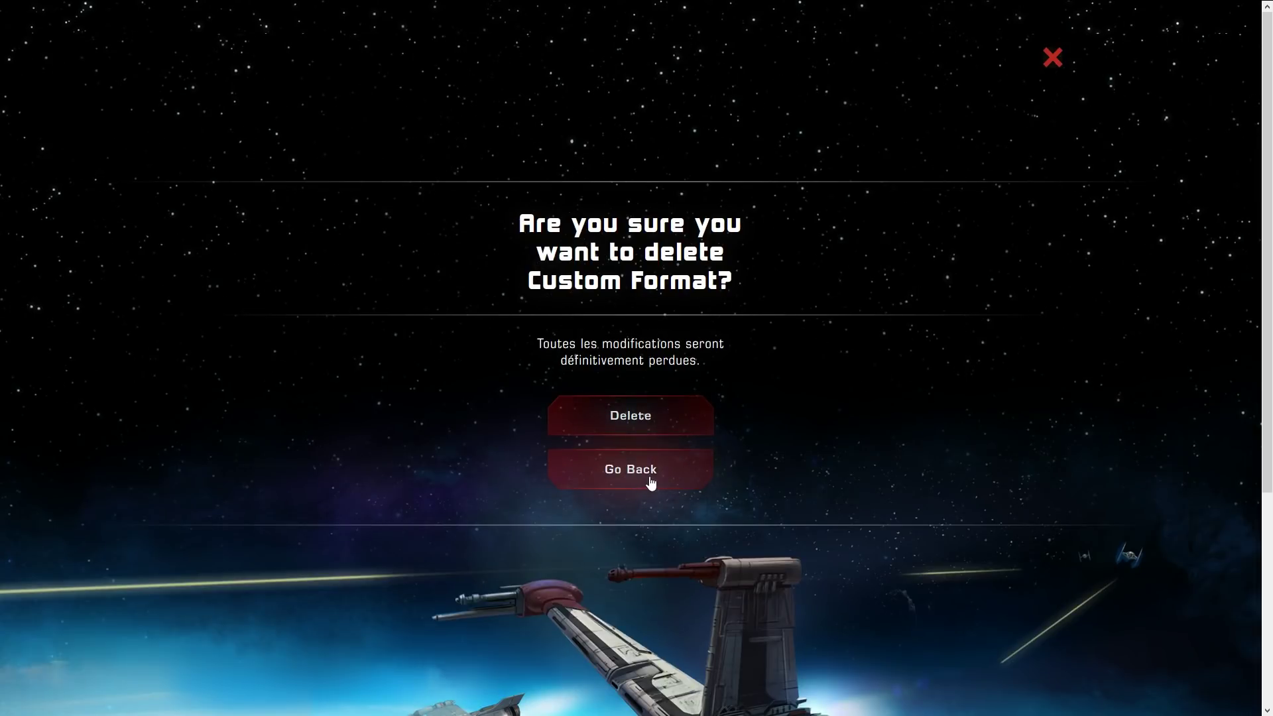
{"action": "left_click", "coordinate": [630, 424]}
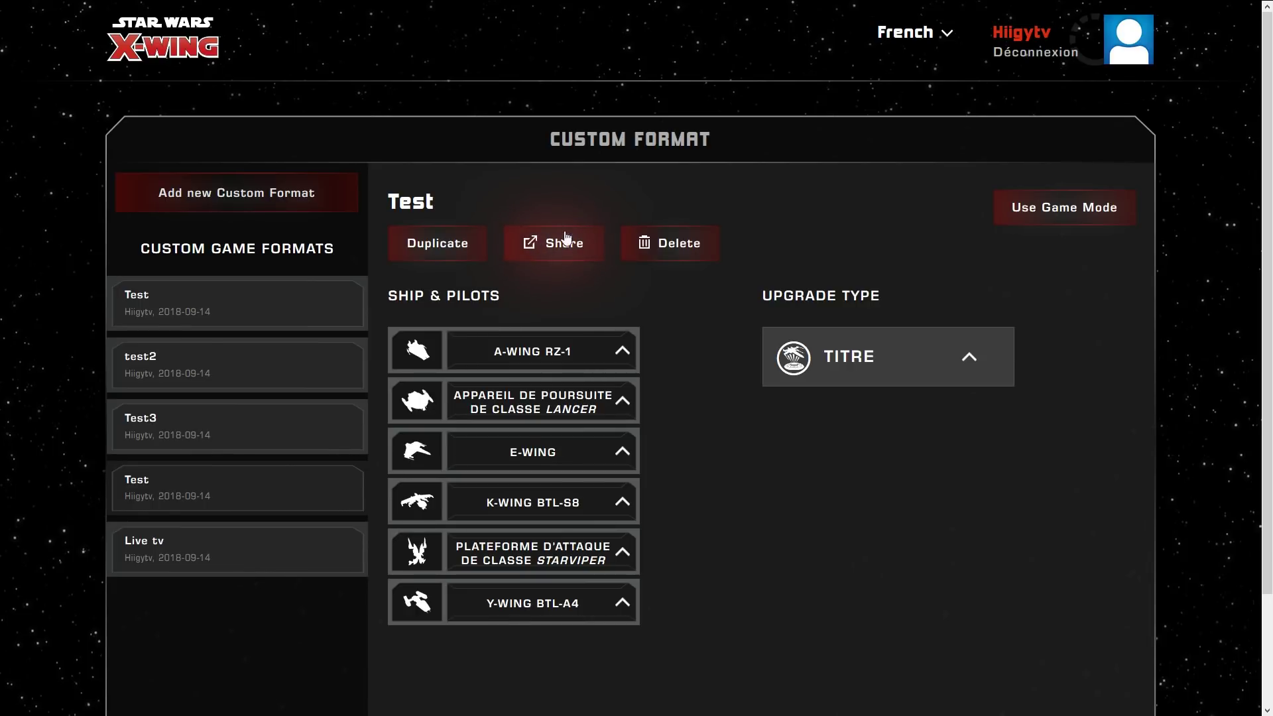
Step: Share the Test custom format and load its copied share link in the second browser tab
{"action": "left_click", "coordinate": [550, 248]}
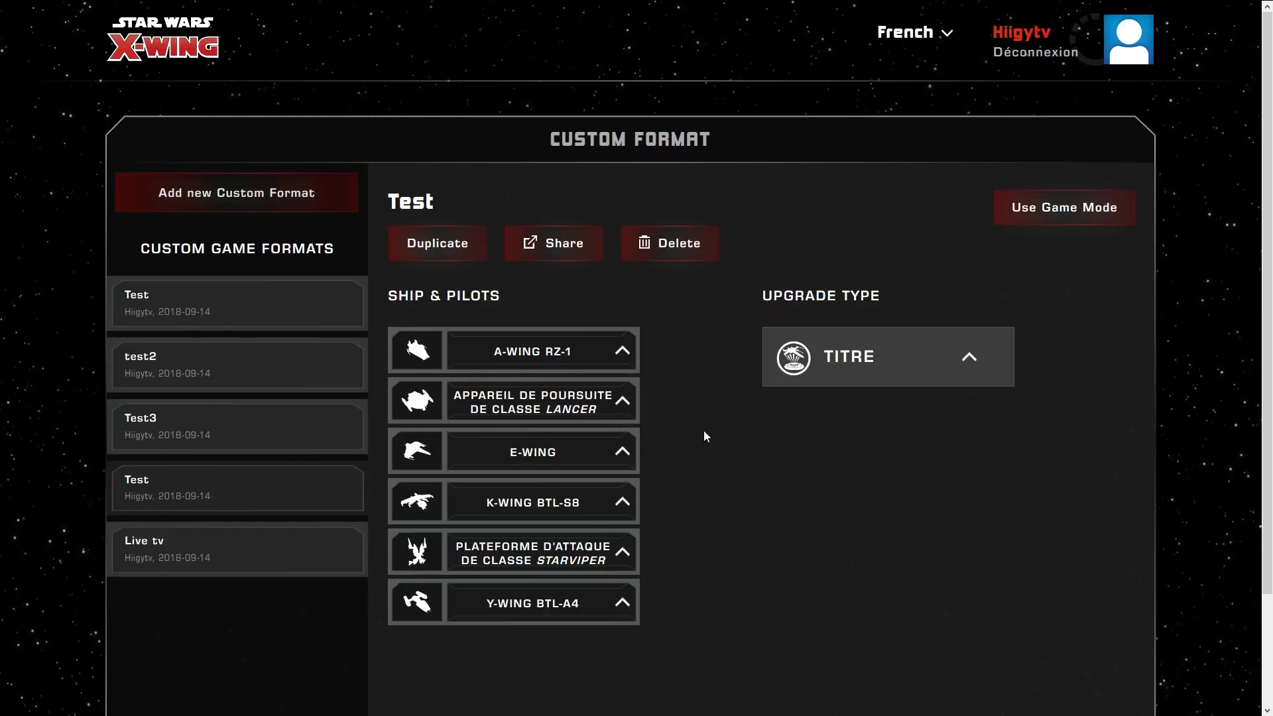
{"action": "mouse_move", "coordinate": [211, 5]}
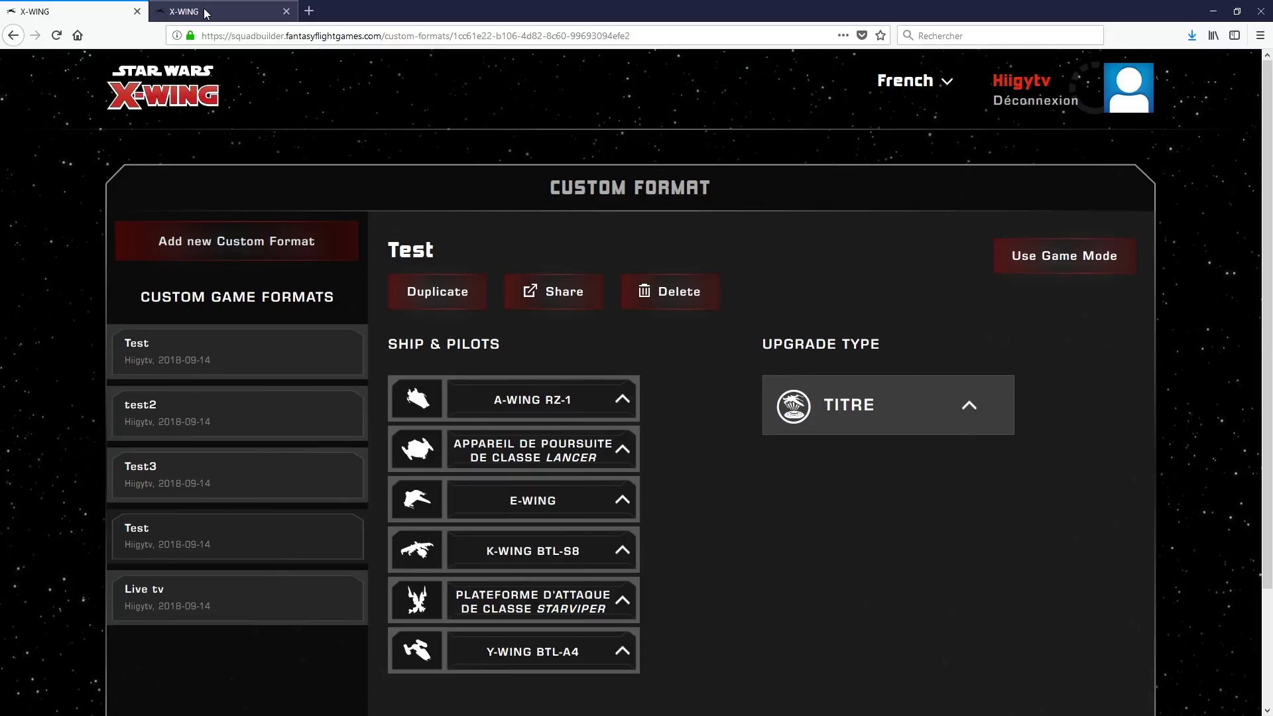
{"action": "left_click", "coordinate": [209, 12]}
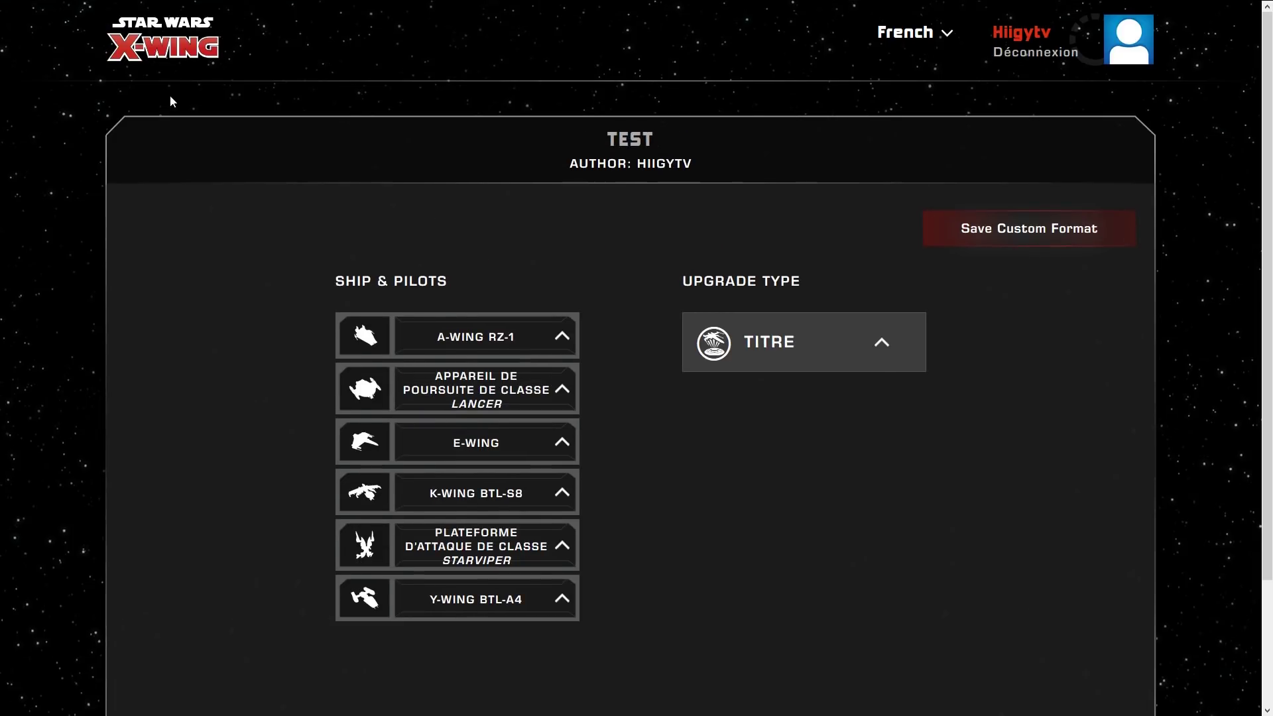
{"action": "mouse_move", "coordinate": [225, 7]}
{"action": "left_click", "coordinate": [231, 38]}
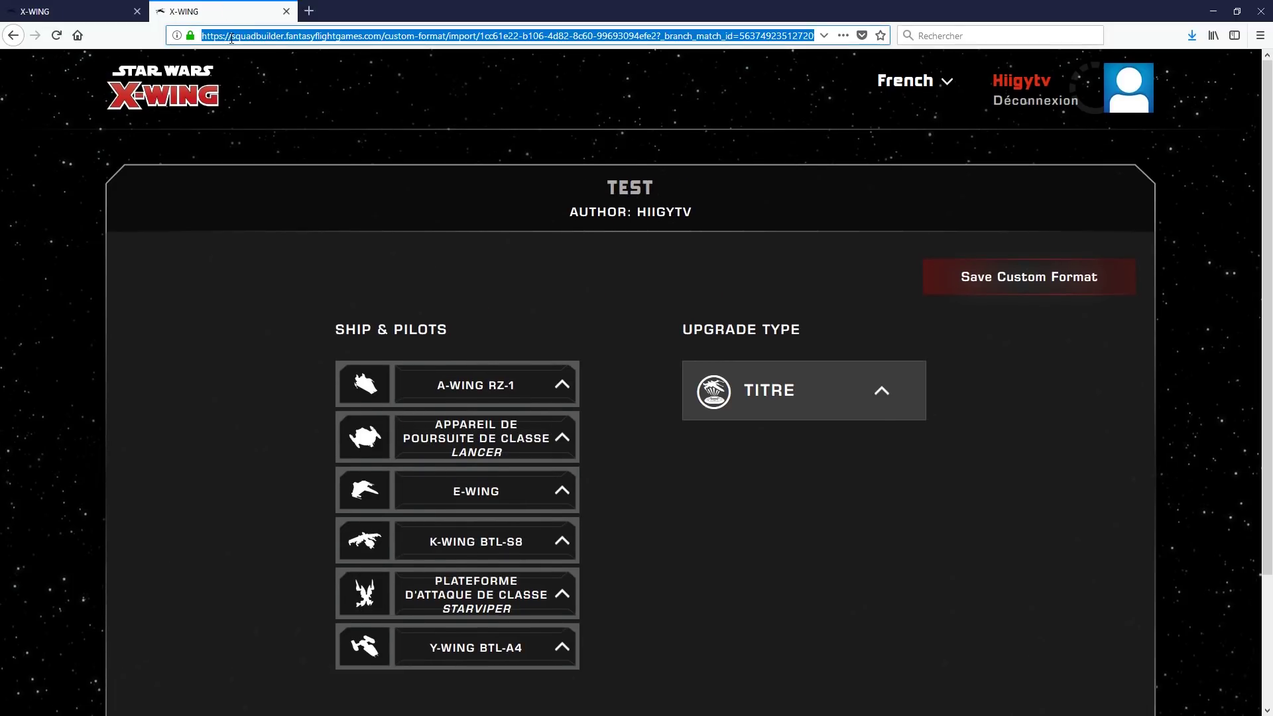
{"action": "key", "text": "ctrl+v"}
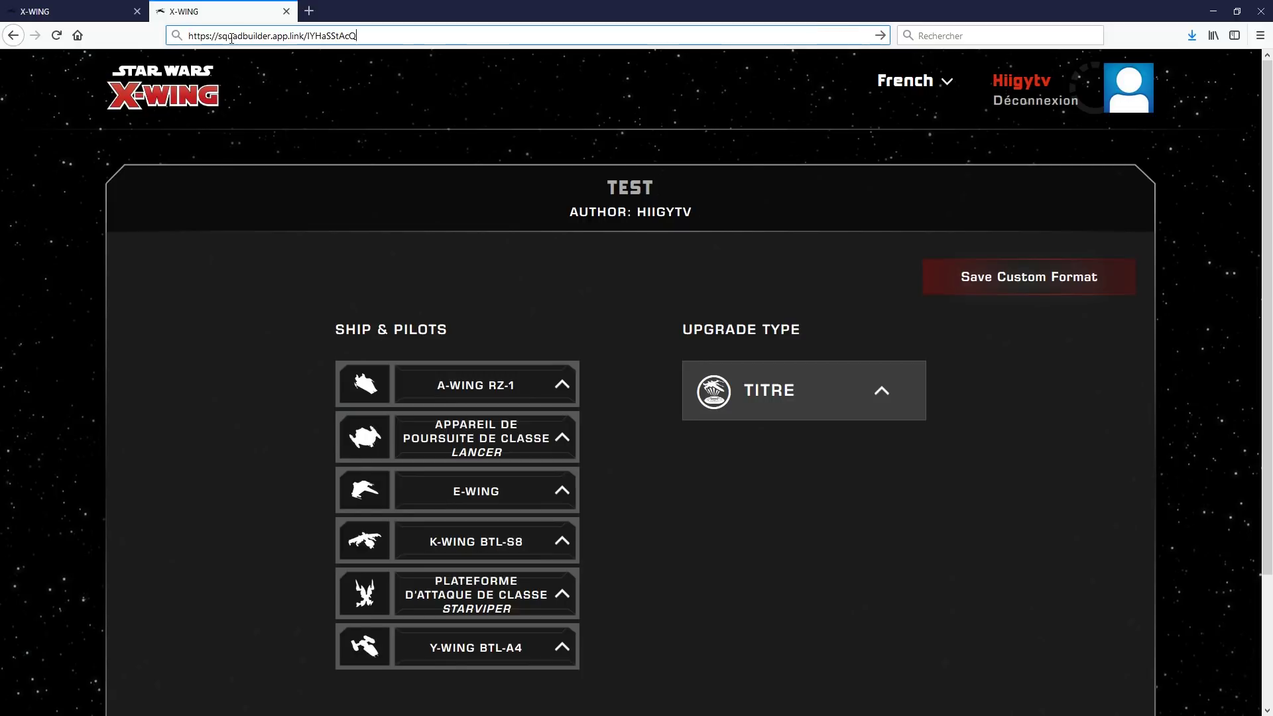
{"action": "key", "text": "Return"}
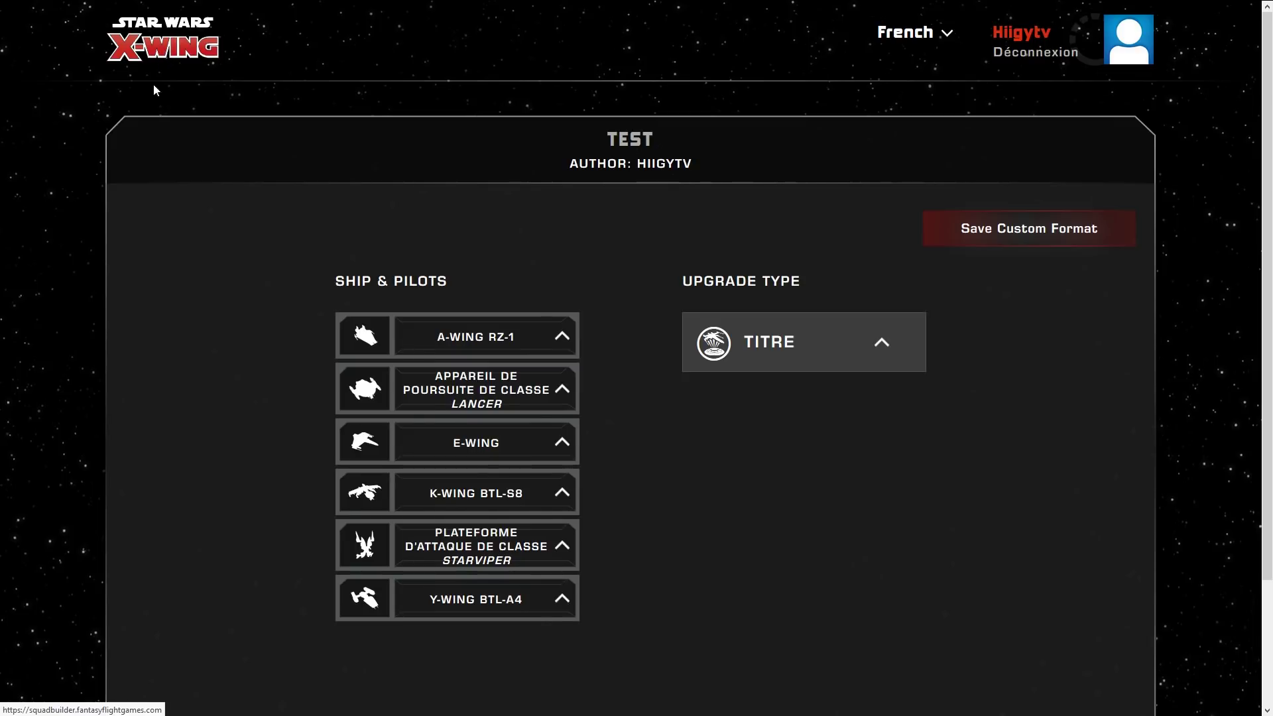
Step: Return to the custom formats in the first browser tab and start a new squadron using the Test format as game mode
{"action": "mouse_move", "coordinate": [54, 15]}
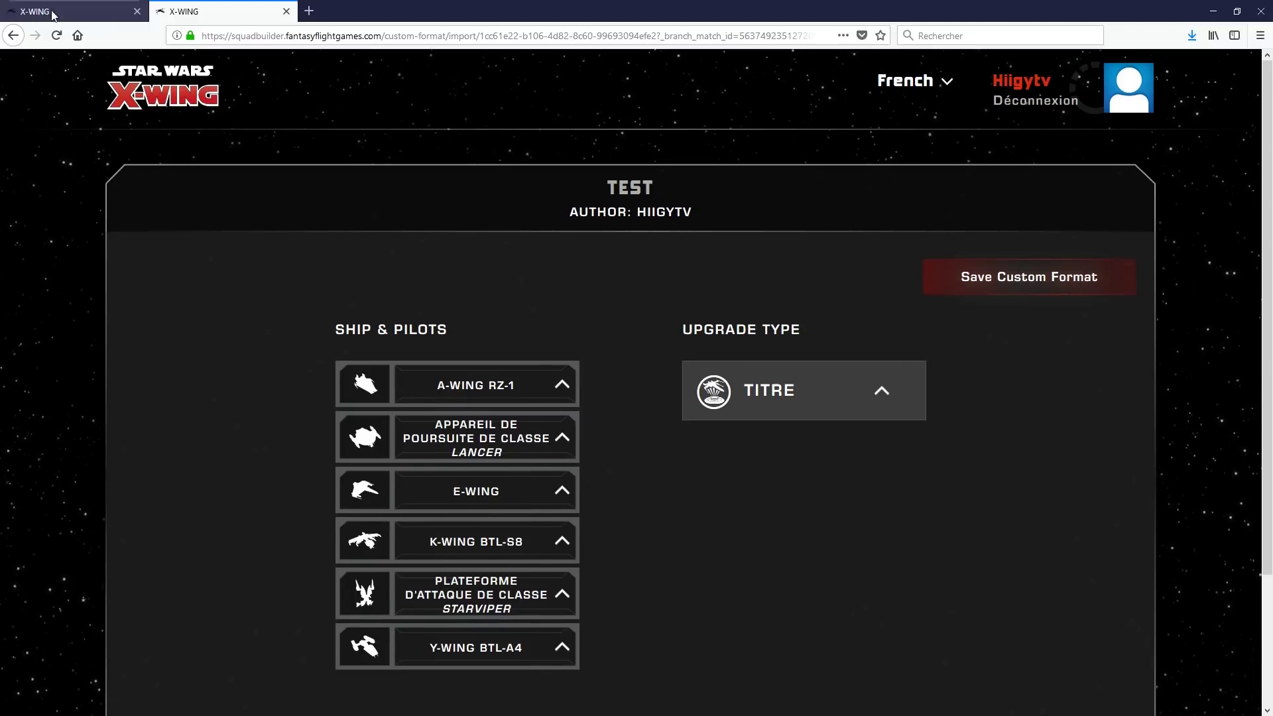
{"action": "left_click", "coordinate": [53, 11]}
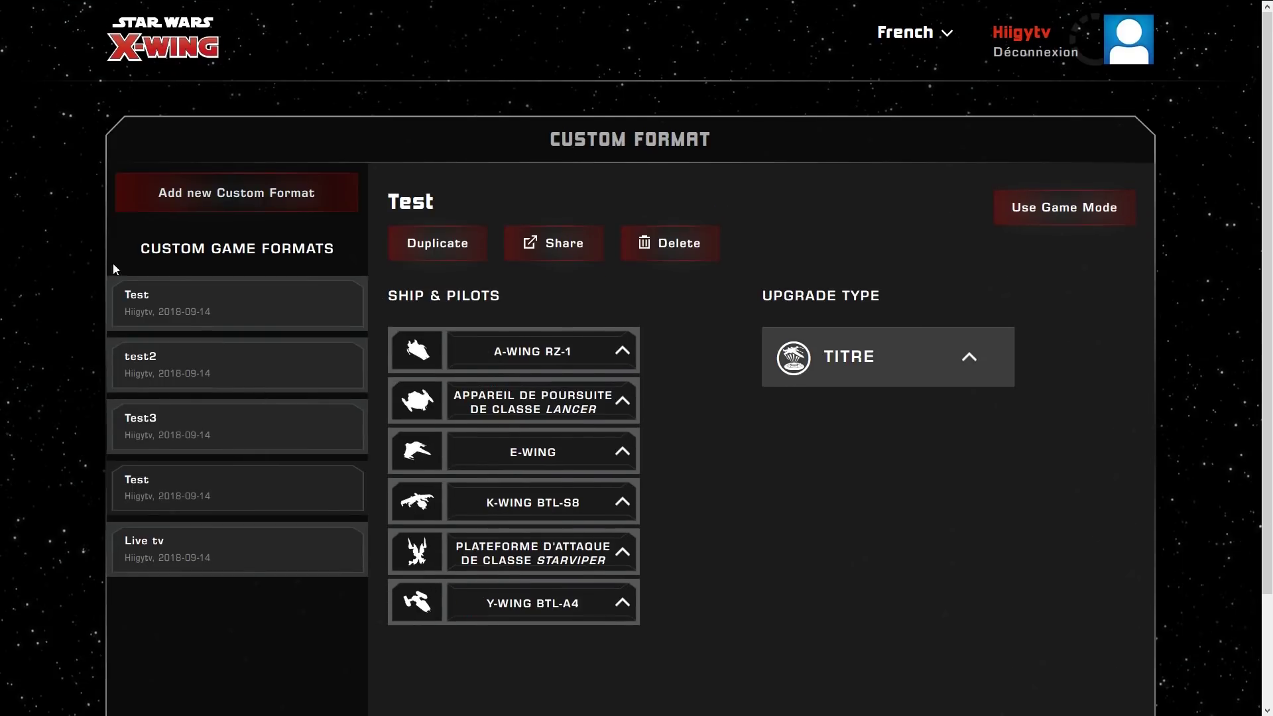
{"action": "left_click", "coordinate": [1070, 212]}
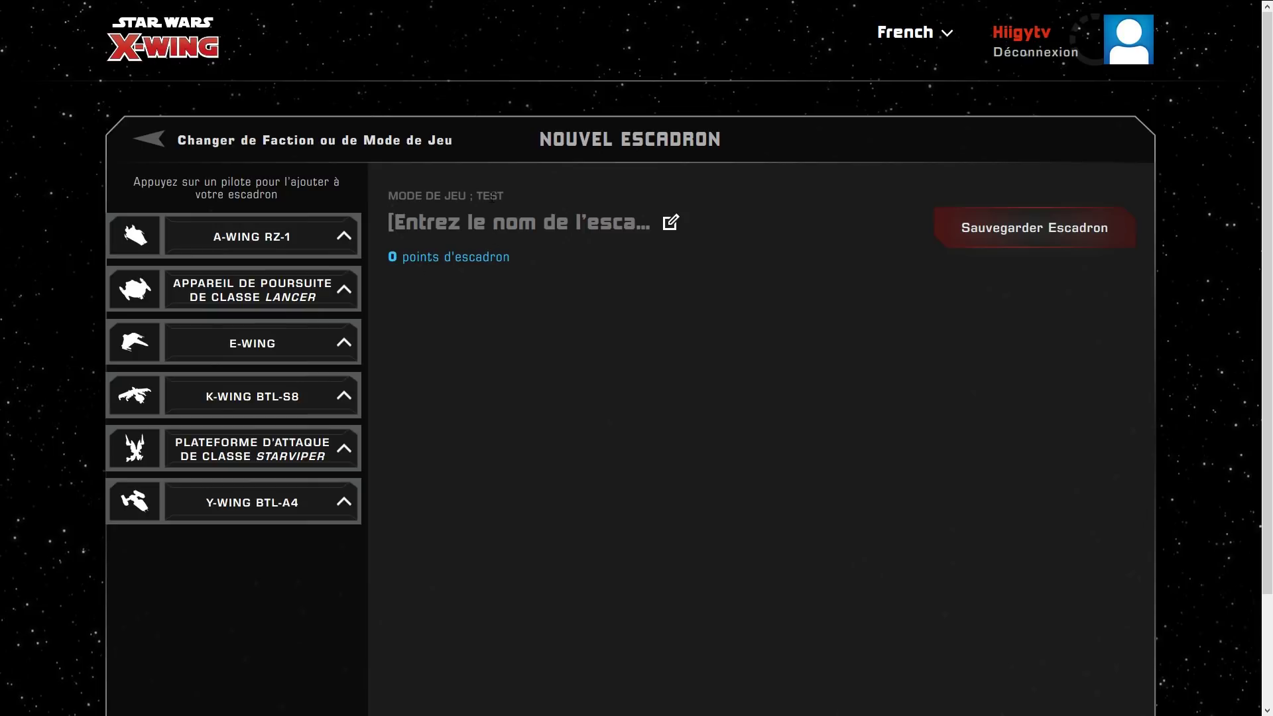
{"action": "mouse_move", "coordinate": [480, 195]}
{"action": "left_mouse_down"}
{"action": "mouse_move", "coordinate": [520, 195]}
{"action": "mouse_move", "coordinate": [483, 195]}
{"action": "left_mouse_up"}
{"action": "left_click", "coordinate": [516, 193]}
{"action": "left_click", "coordinate": [503, 195]}
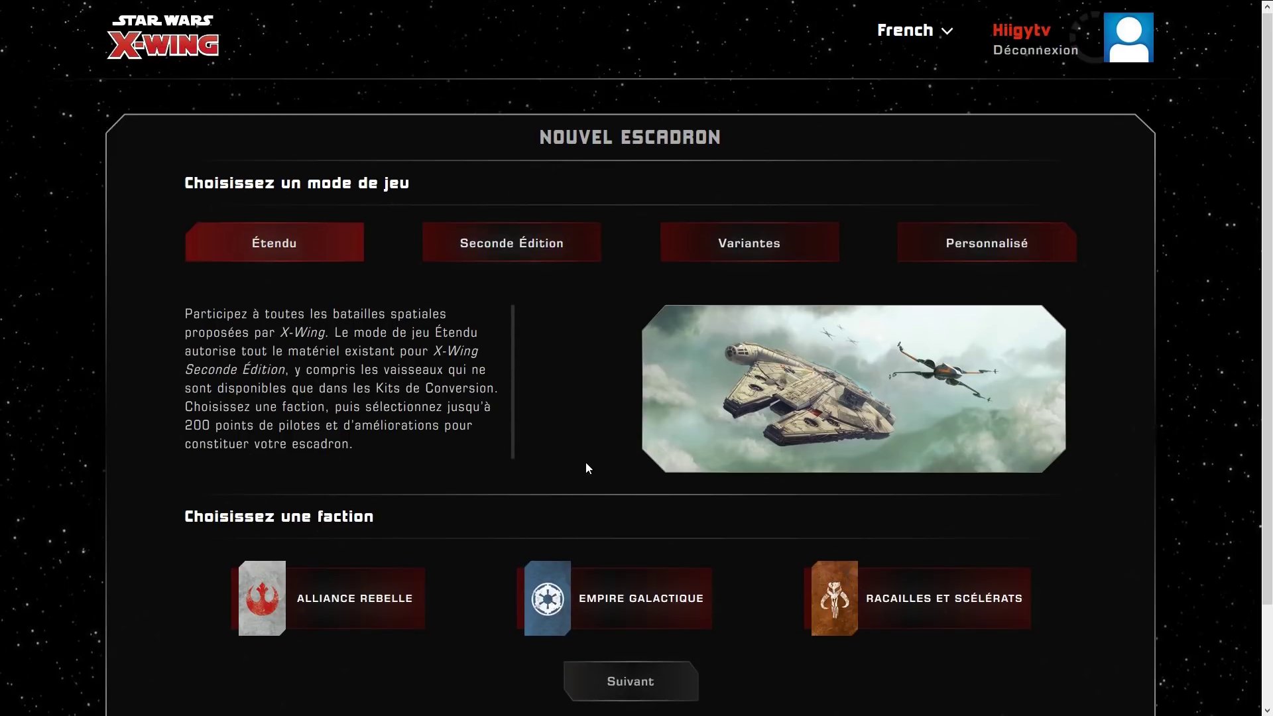
Step: Review the Personnalisé, Variantes, Étendu and Seconde Édition game modes for a new squadron
{"action": "scroll", "coordinate": [586, 463], "scroll_direction": "down", "scroll_amount": 2}
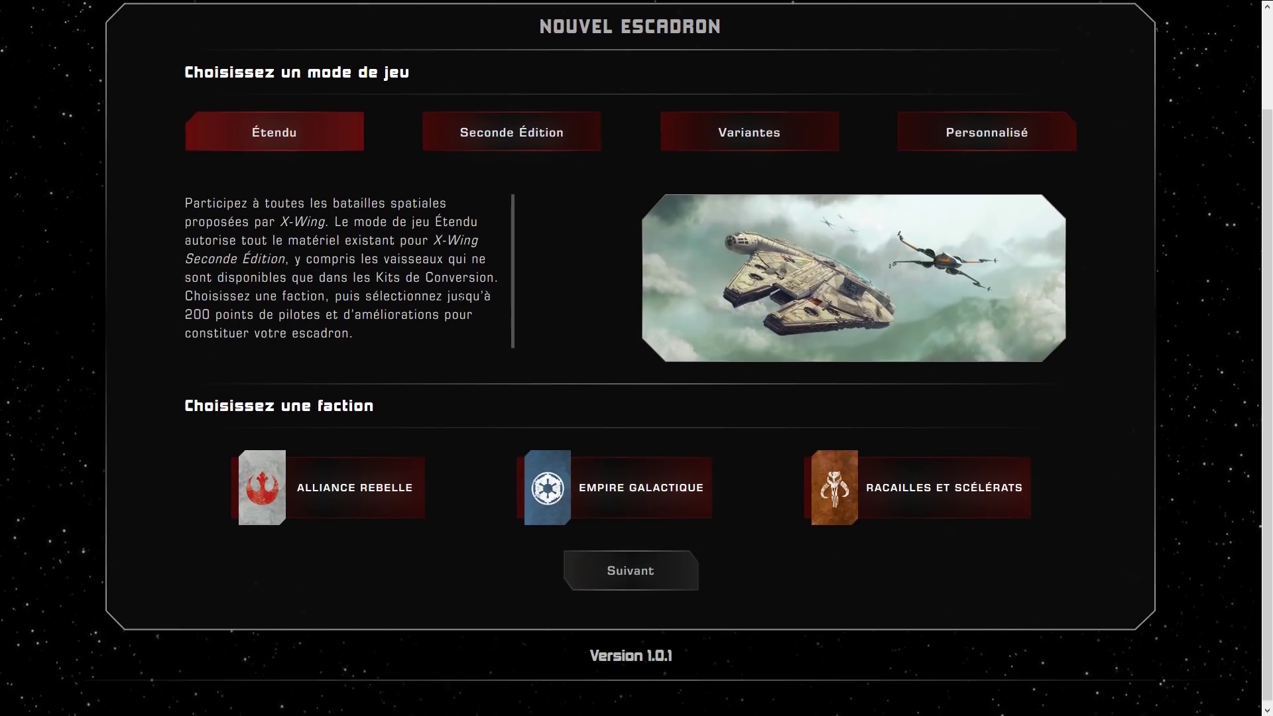
{"action": "scroll", "coordinate": [949, 244], "scroll_direction": "up", "scroll_amount": 2}
{"action": "left_click", "coordinate": [954, 244]}
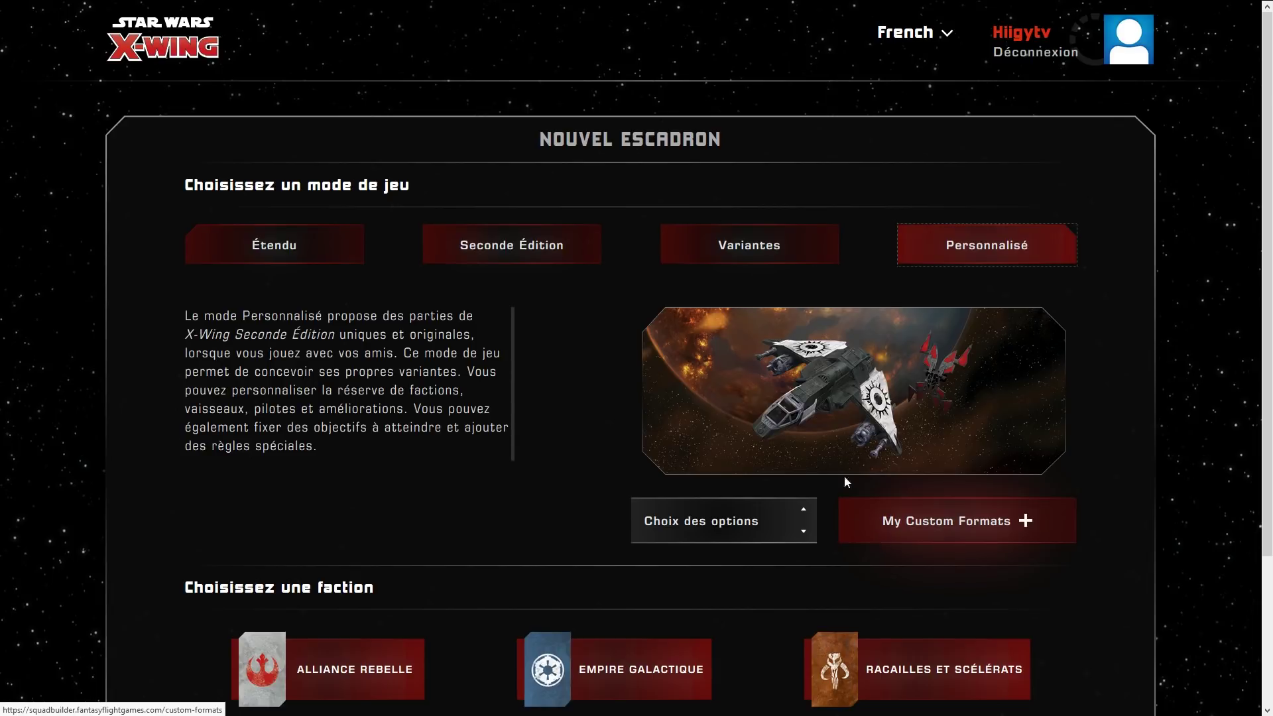
{"action": "left_click", "coordinate": [764, 266]}
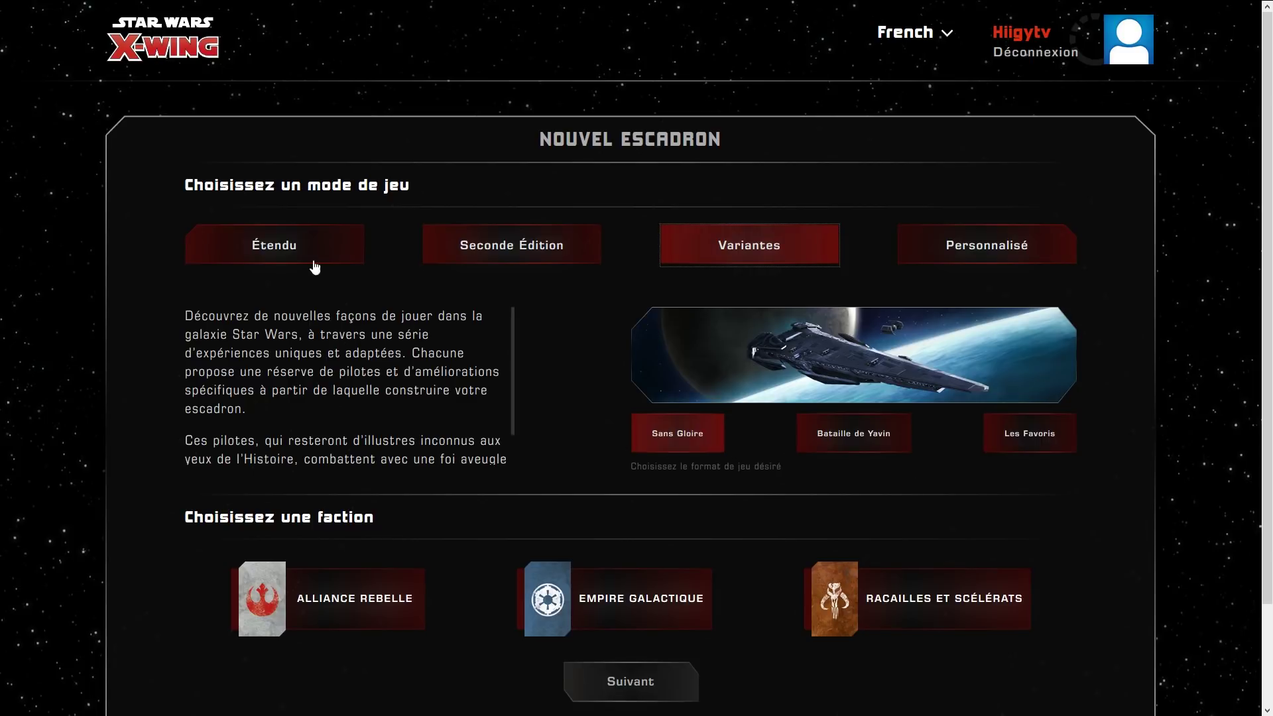
{"action": "left_click", "coordinate": [257, 249]}
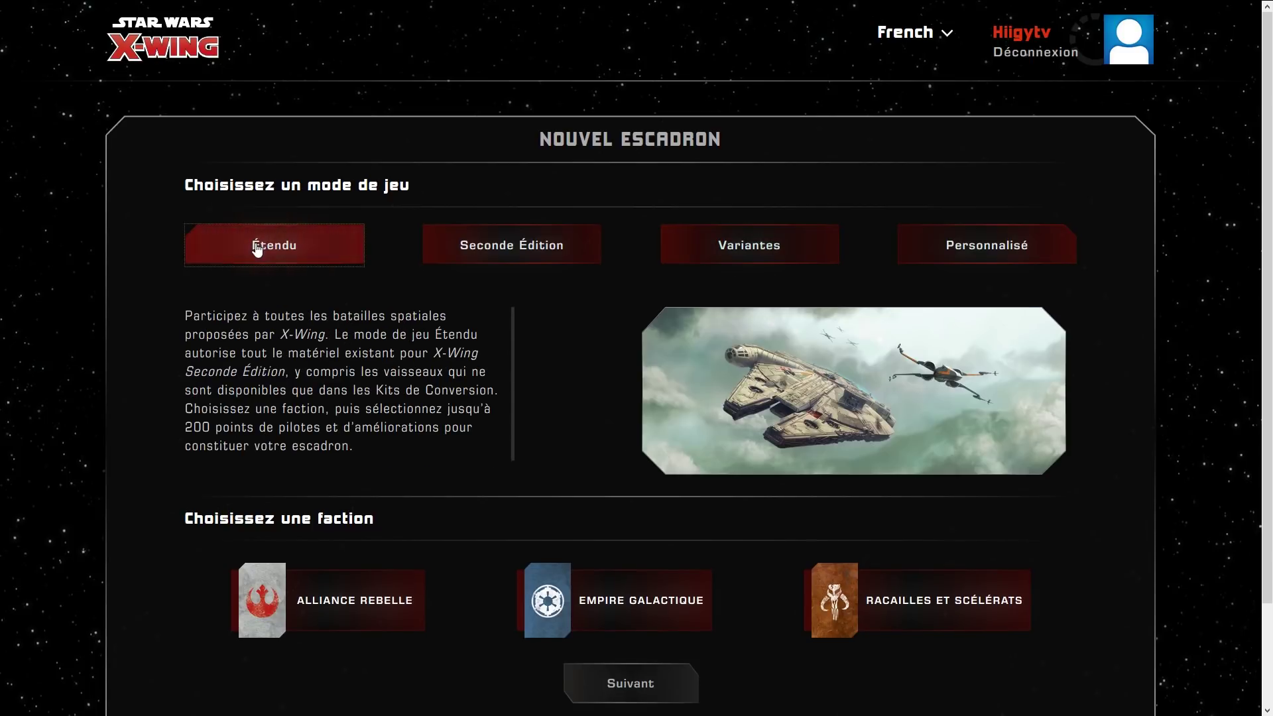
{"action": "left_click", "coordinate": [483, 250]}
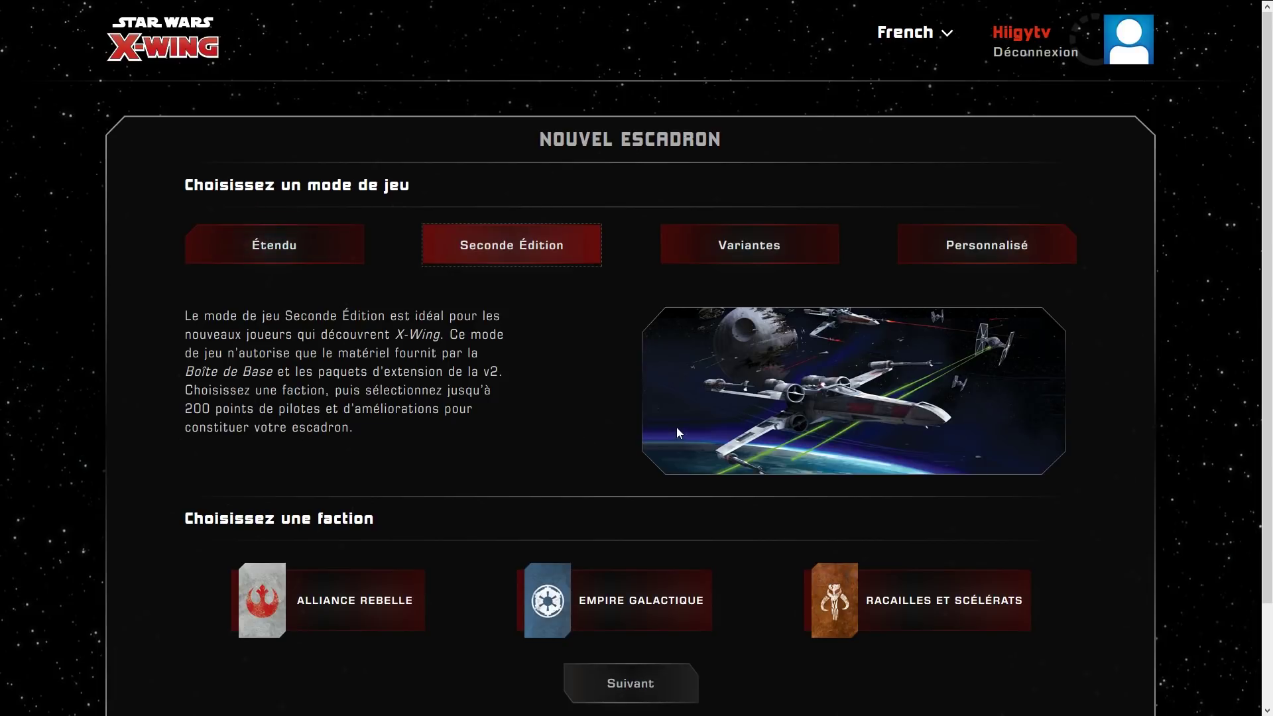
Step: Start a new squadron in the Étendu game mode with the Alliance Rebelle faction
{"action": "left_click", "coordinate": [272, 248]}
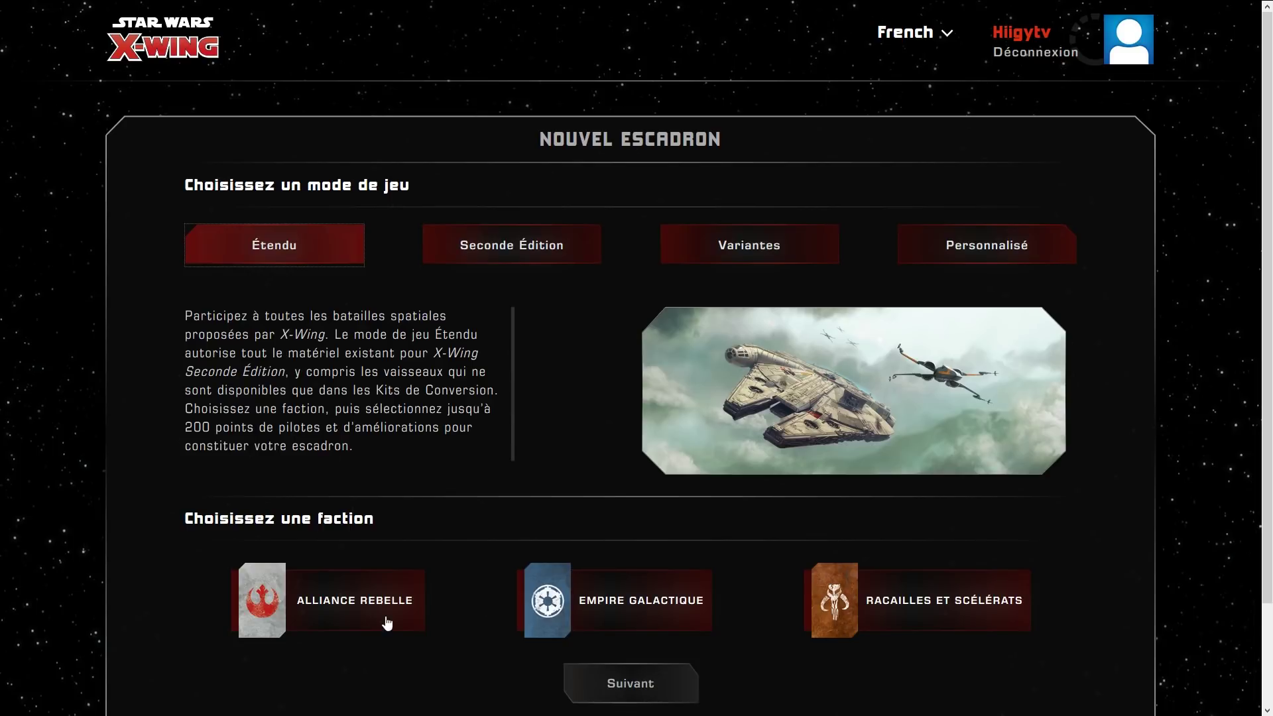
{"action": "left_click", "coordinate": [302, 583]}
{"action": "left_click", "coordinate": [621, 690]}
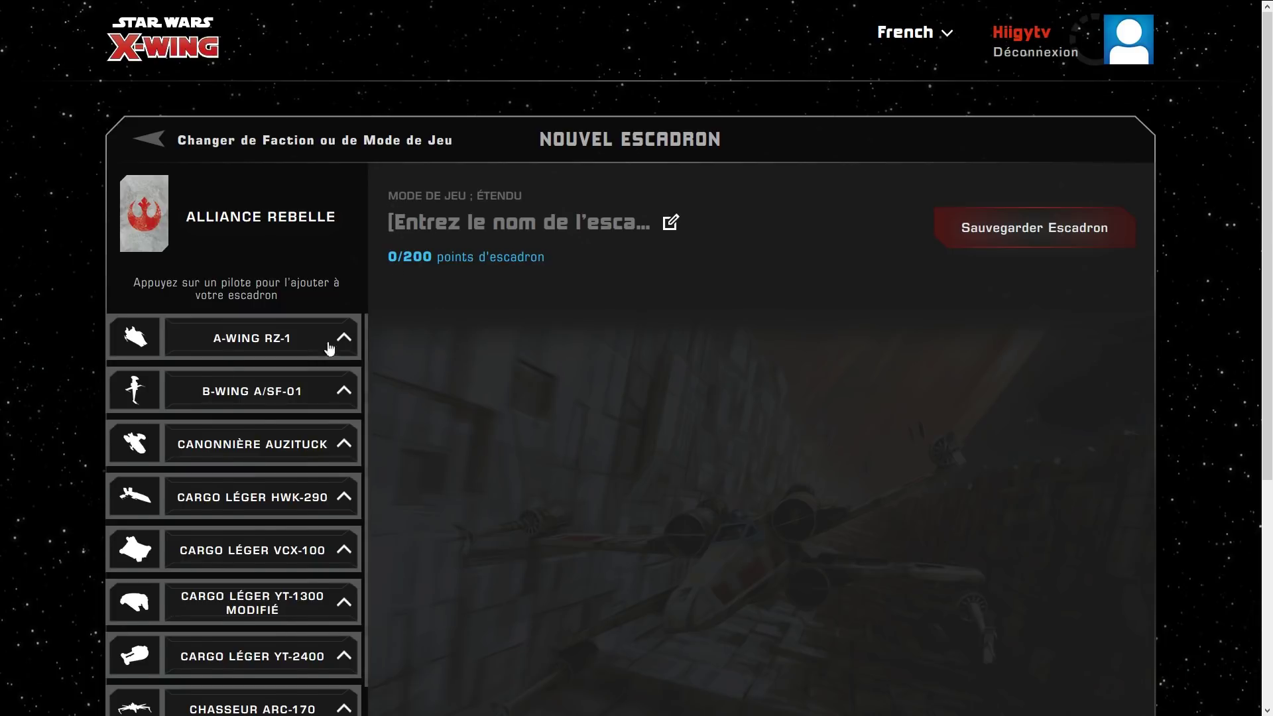
Step: List the pilots of the Cargo Léger VCX-100, add Hera Syndulla to the squadron and remove her again
{"action": "scroll", "coordinate": [285, 346], "scroll_direction": "down", "scroll_amount": 3}
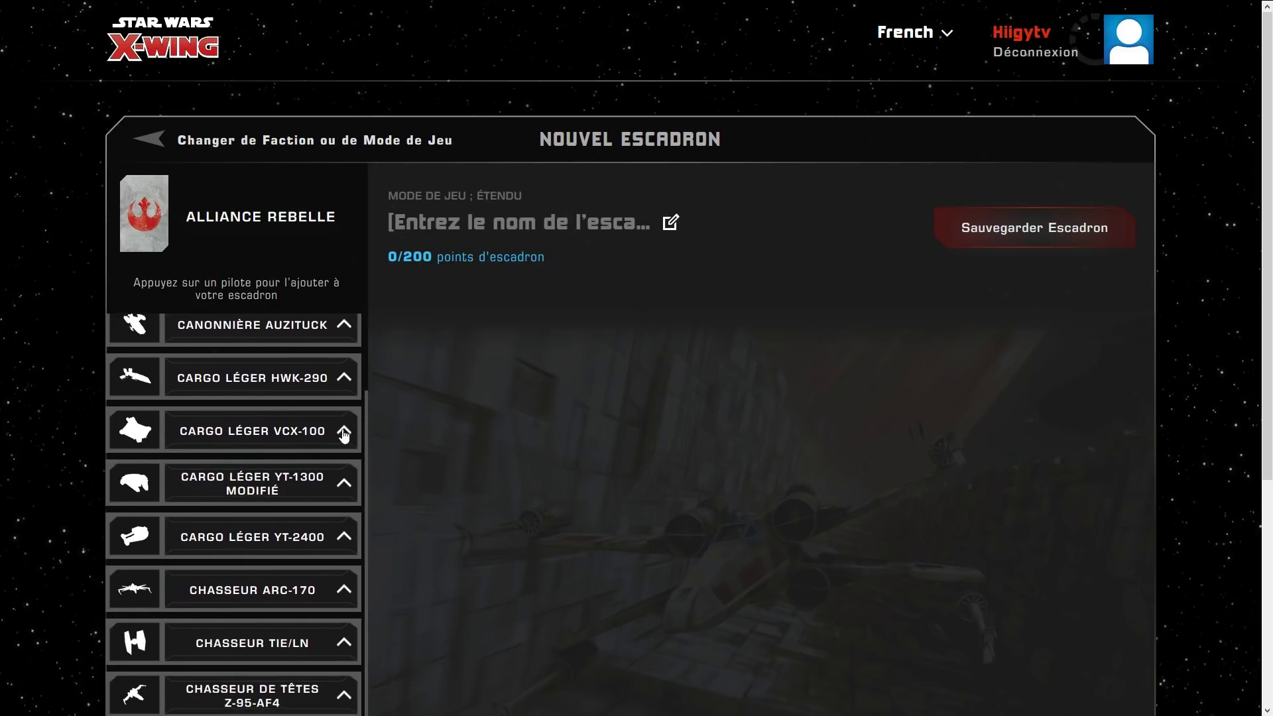
{"action": "left_click", "coordinate": [343, 429]}
{"action": "left_click", "coordinate": [347, 472]}
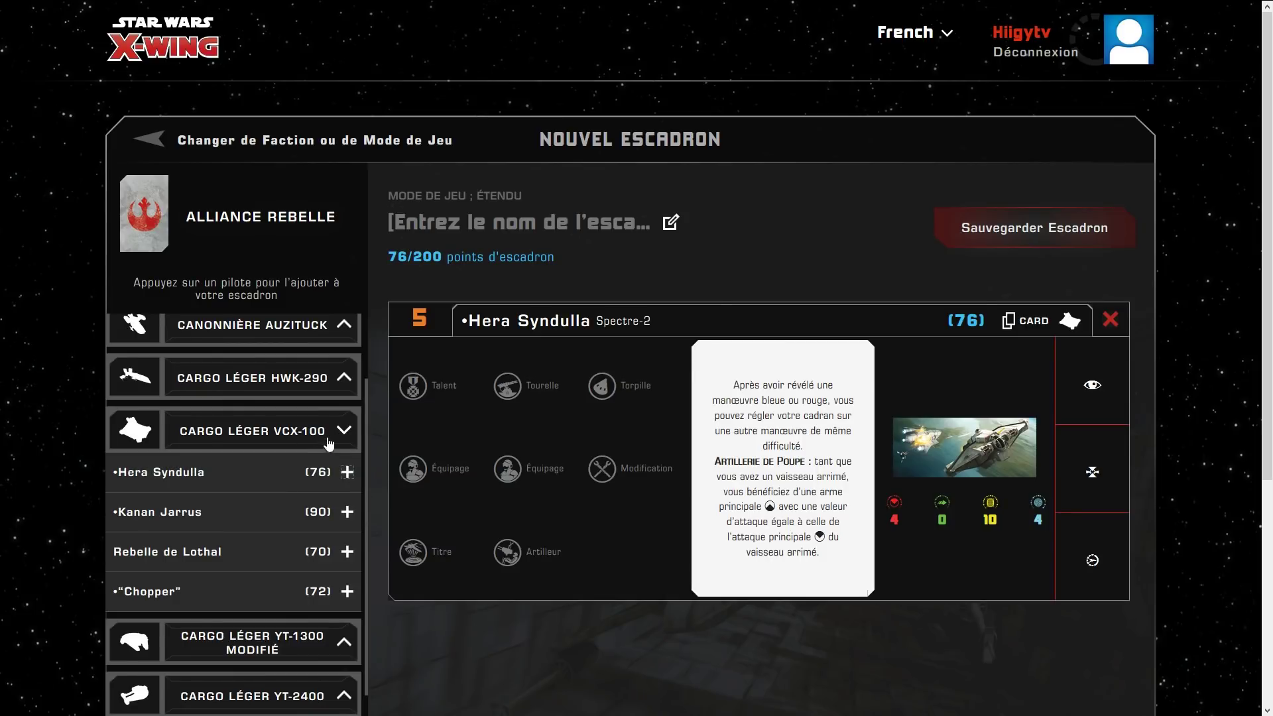
{"action": "left_click", "coordinate": [1110, 320]}
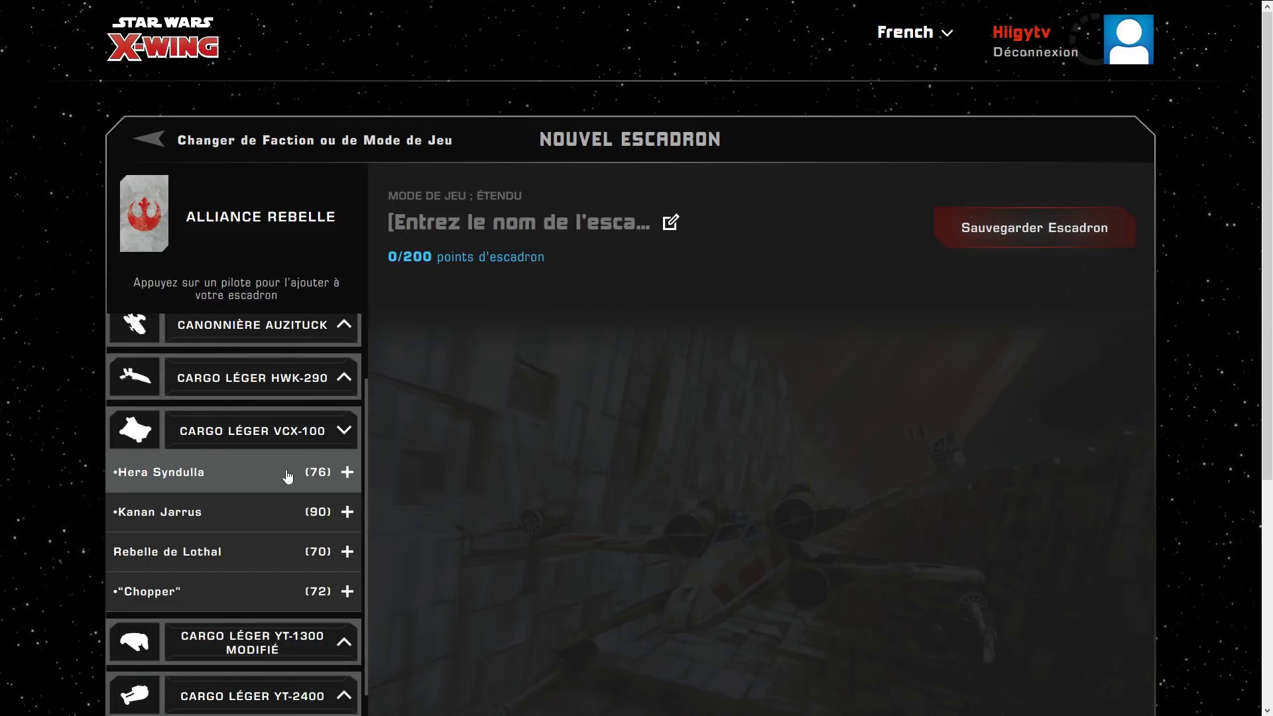
Step: Preview the Cargo Léger VCX-100 pilots' cards and add Hera Syndulla to the squadron
{"action": "mouse_move", "coordinate": [202, 477]}
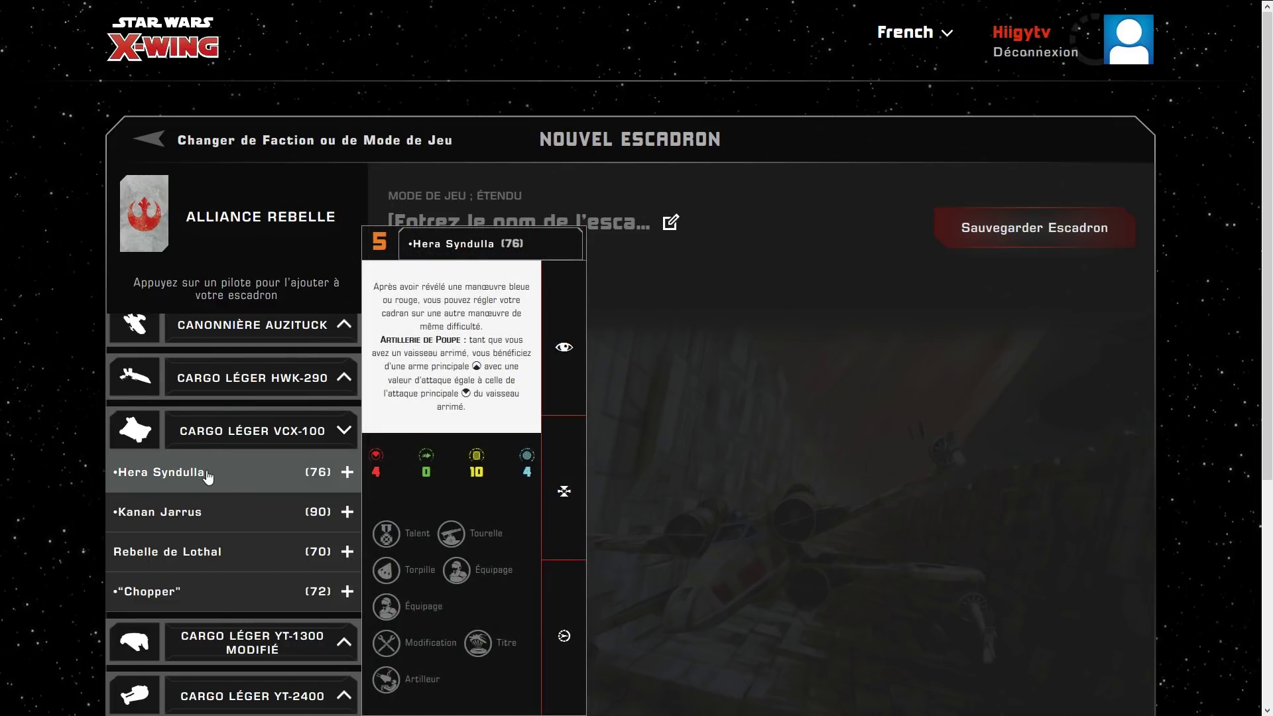
{"action": "mouse_move", "coordinate": [197, 511]}
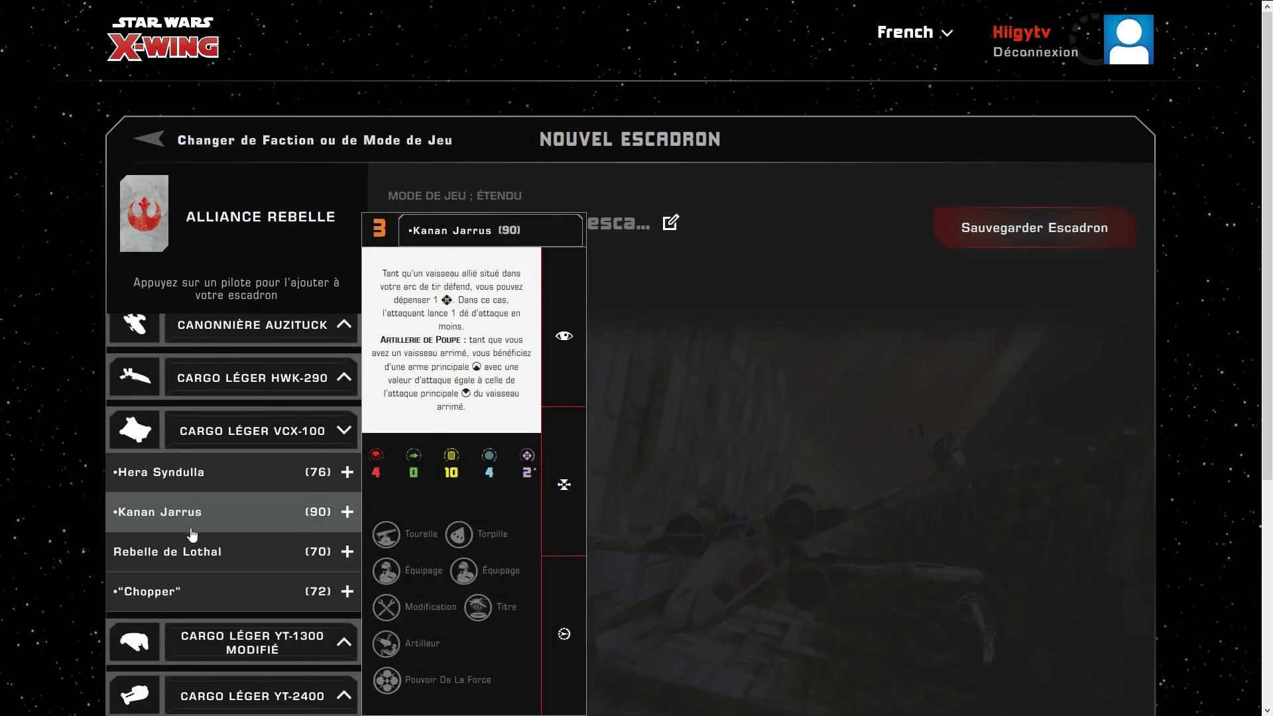
{"action": "mouse_move", "coordinate": [190, 556]}
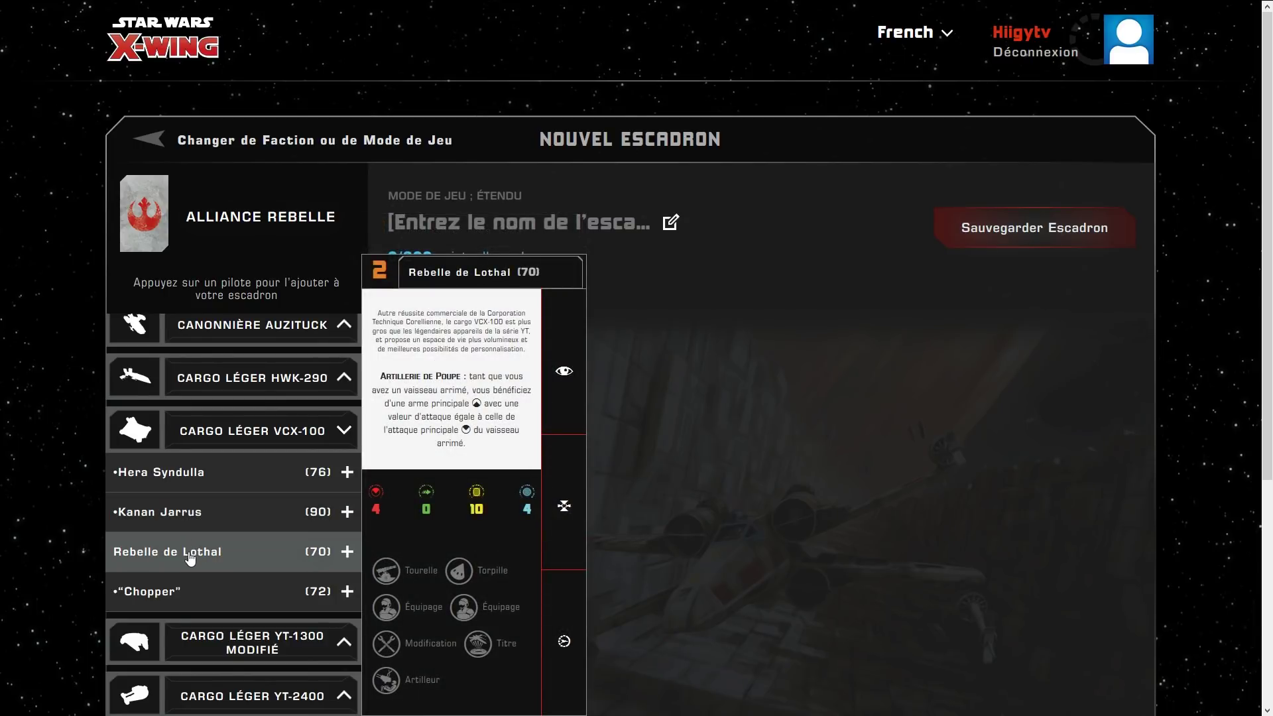
{"action": "mouse_move", "coordinate": [186, 592]}
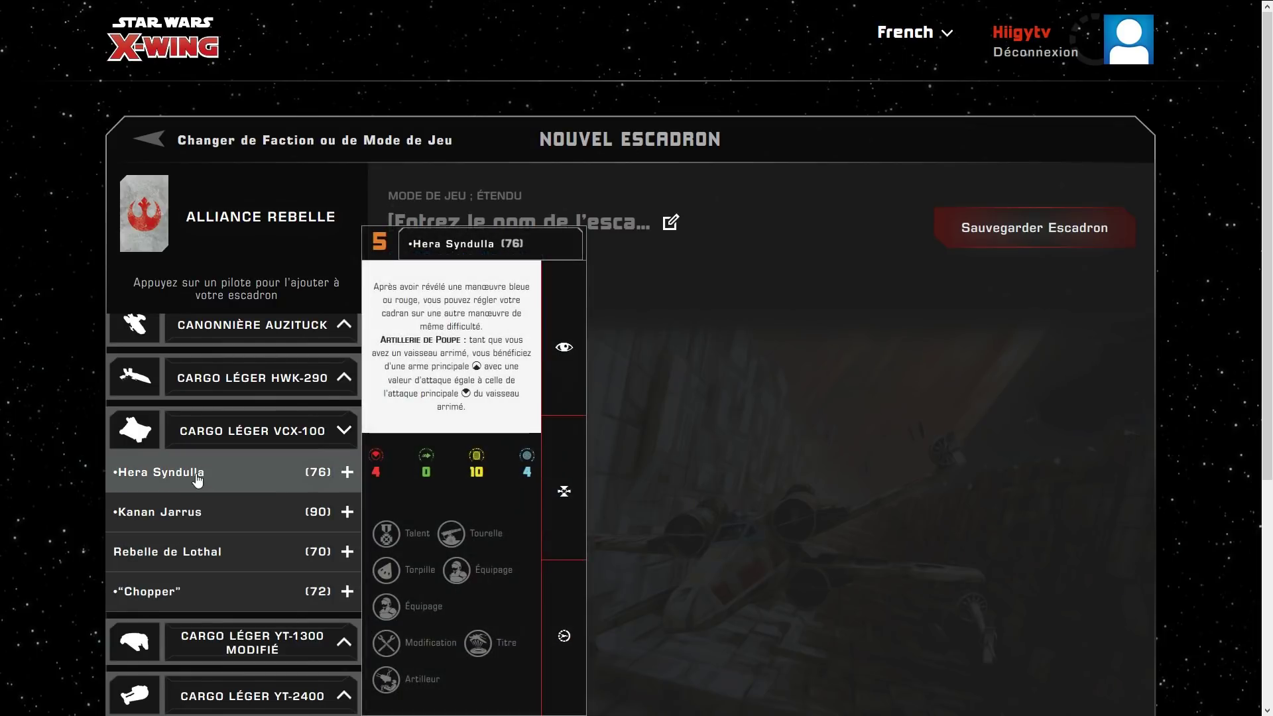
{"action": "left_click", "coordinate": [347, 472]}
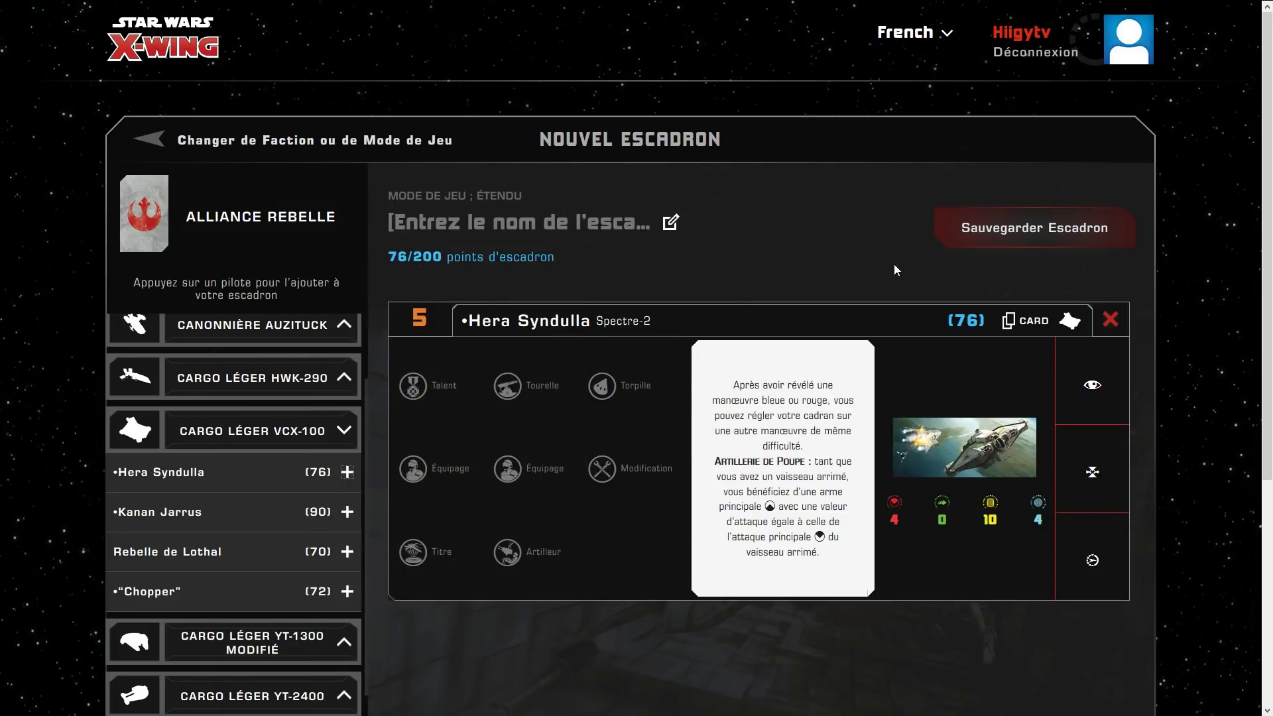
{"action": "mouse_move", "coordinate": [1034, 332]}
Step: Look through the available Talent upgrades and equip Hera Syndulla with Tactique de Nuée
{"action": "left_click", "coordinate": [429, 387]}
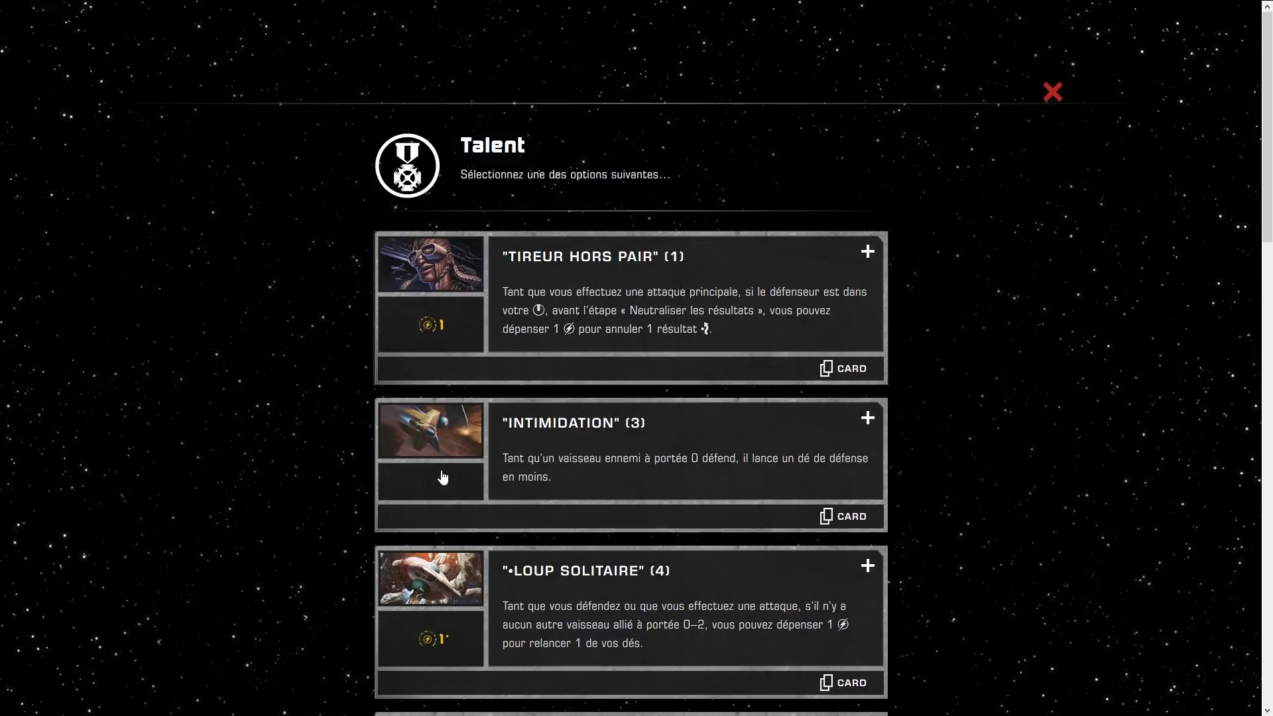
{"action": "scroll", "coordinate": [906, 371], "scroll_direction": "down", "scroll_amount": 6}
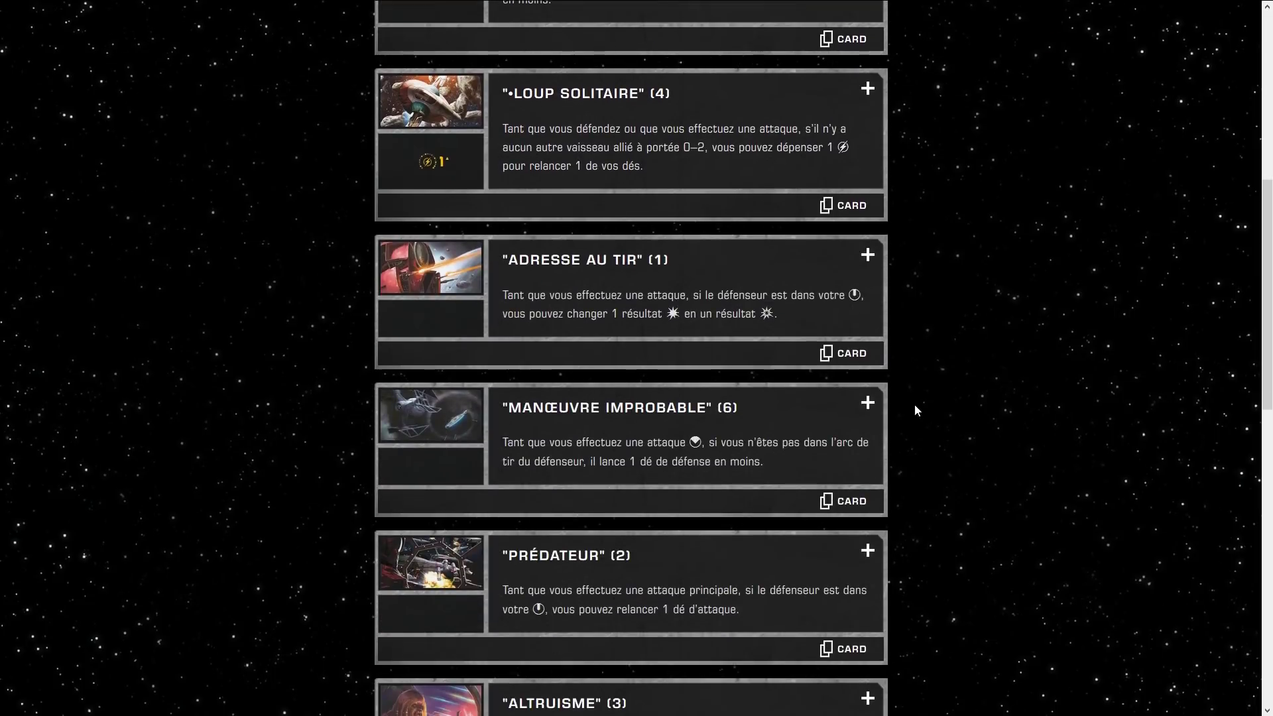
{"action": "scroll", "coordinate": [914, 410], "scroll_direction": "down", "scroll_amount": 9}
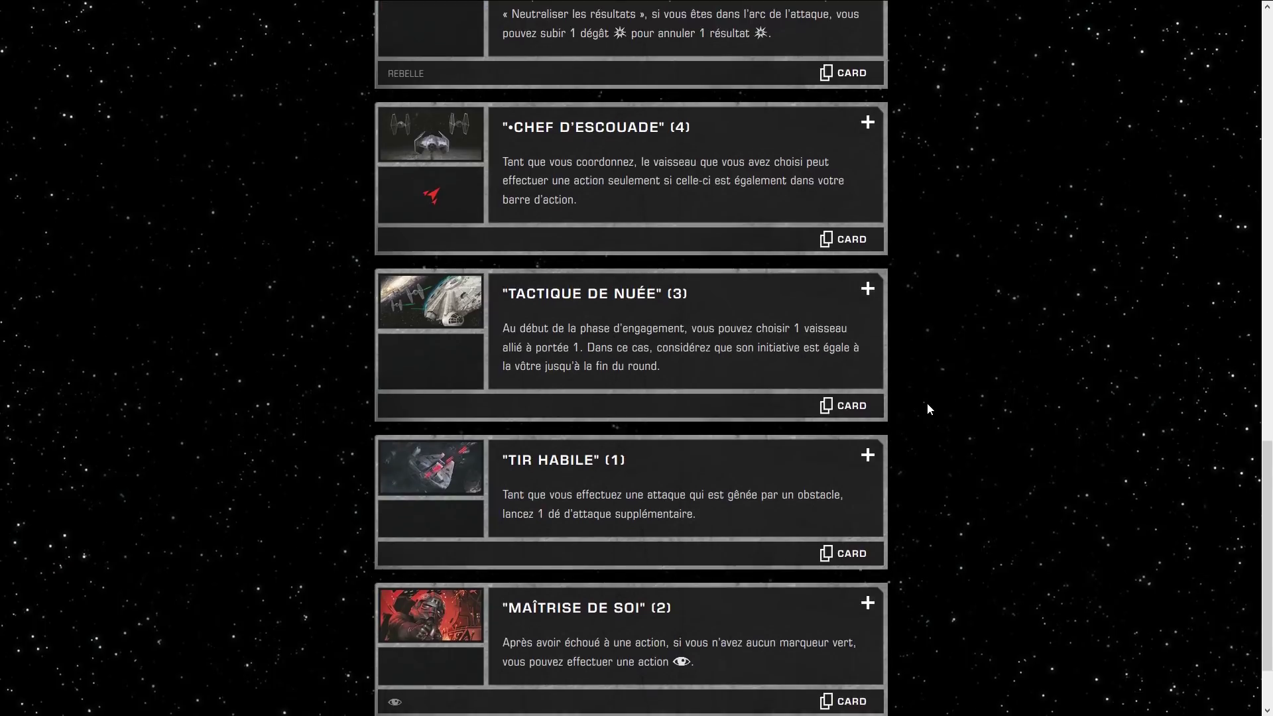
{"action": "scroll", "coordinate": [927, 409], "scroll_direction": "down", "scroll_amount": 2}
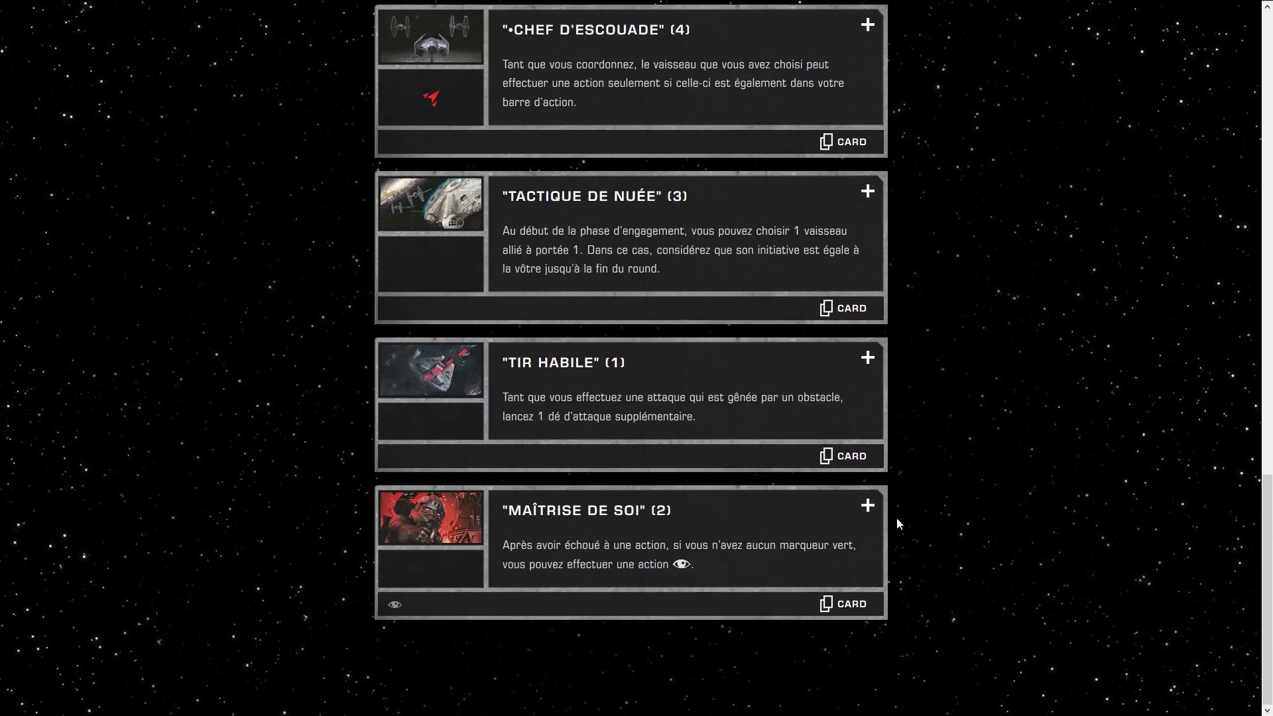
{"action": "scroll", "coordinate": [898, 519], "scroll_direction": "up", "scroll_amount": 15}
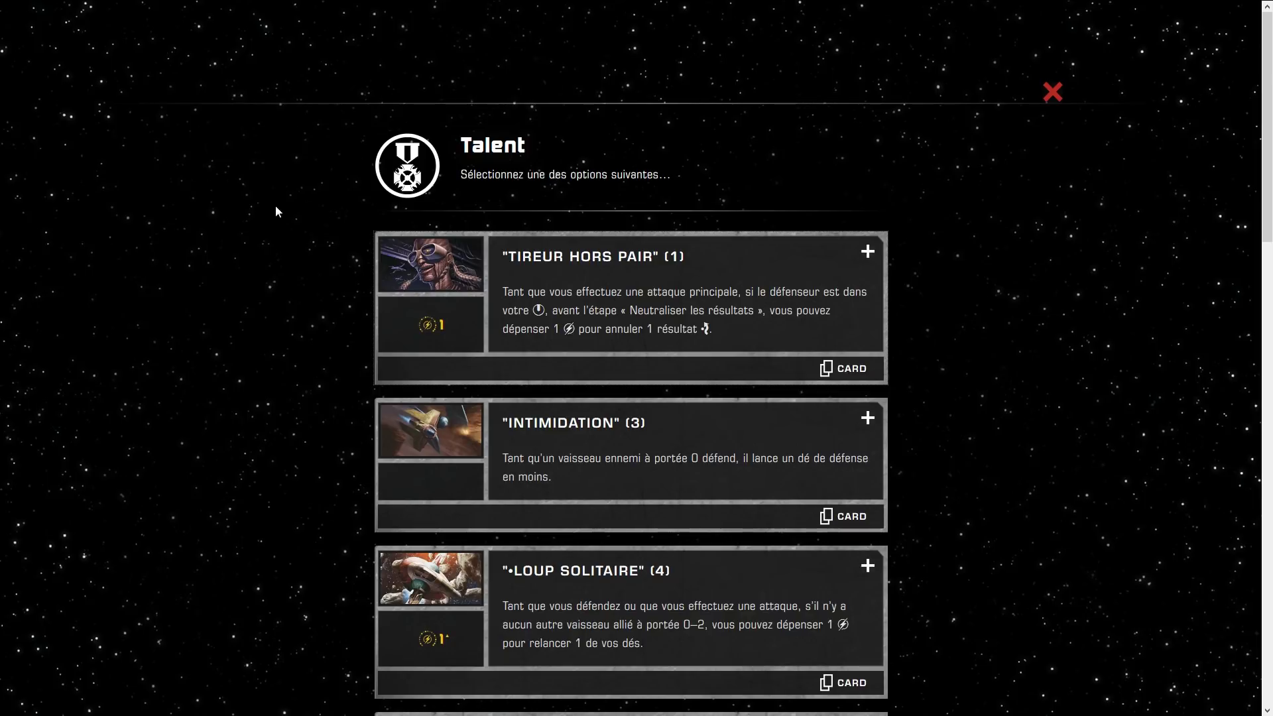
{"action": "scroll", "coordinate": [936, 375], "scroll_direction": "down", "scroll_amount": 15}
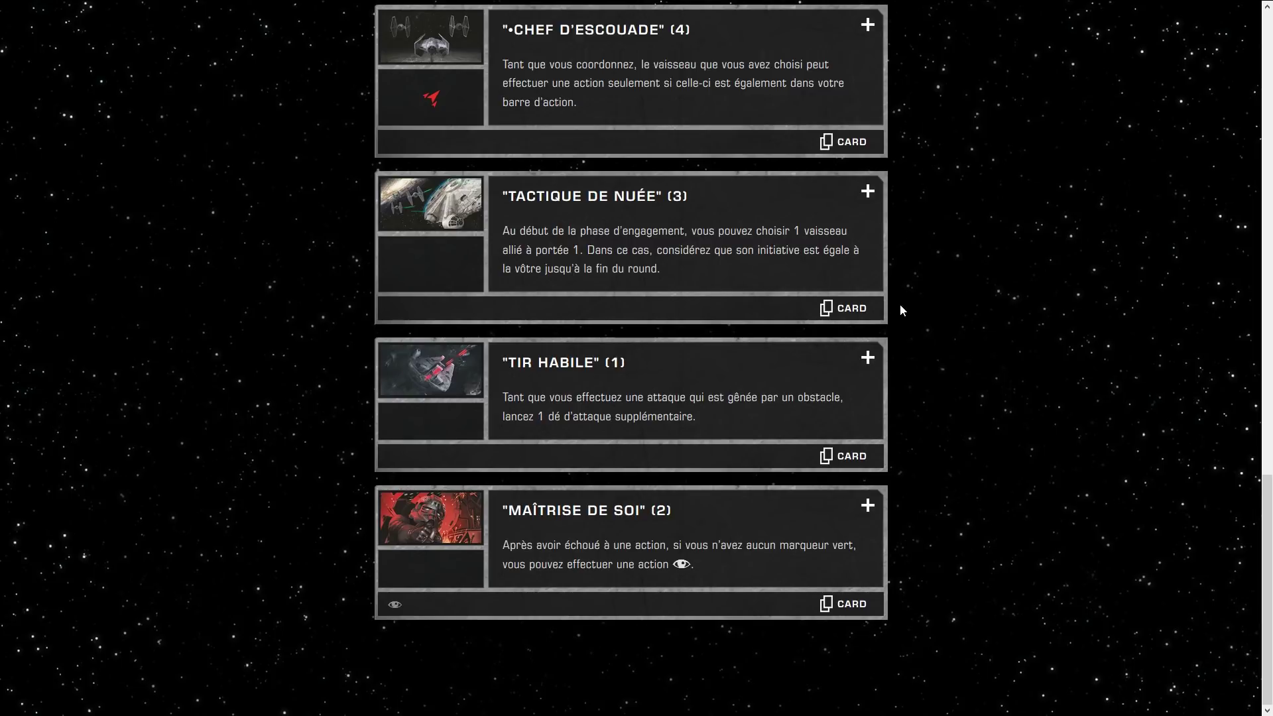
{"action": "scroll", "coordinate": [801, 471], "scroll_direction": "up", "scroll_amount": 5}
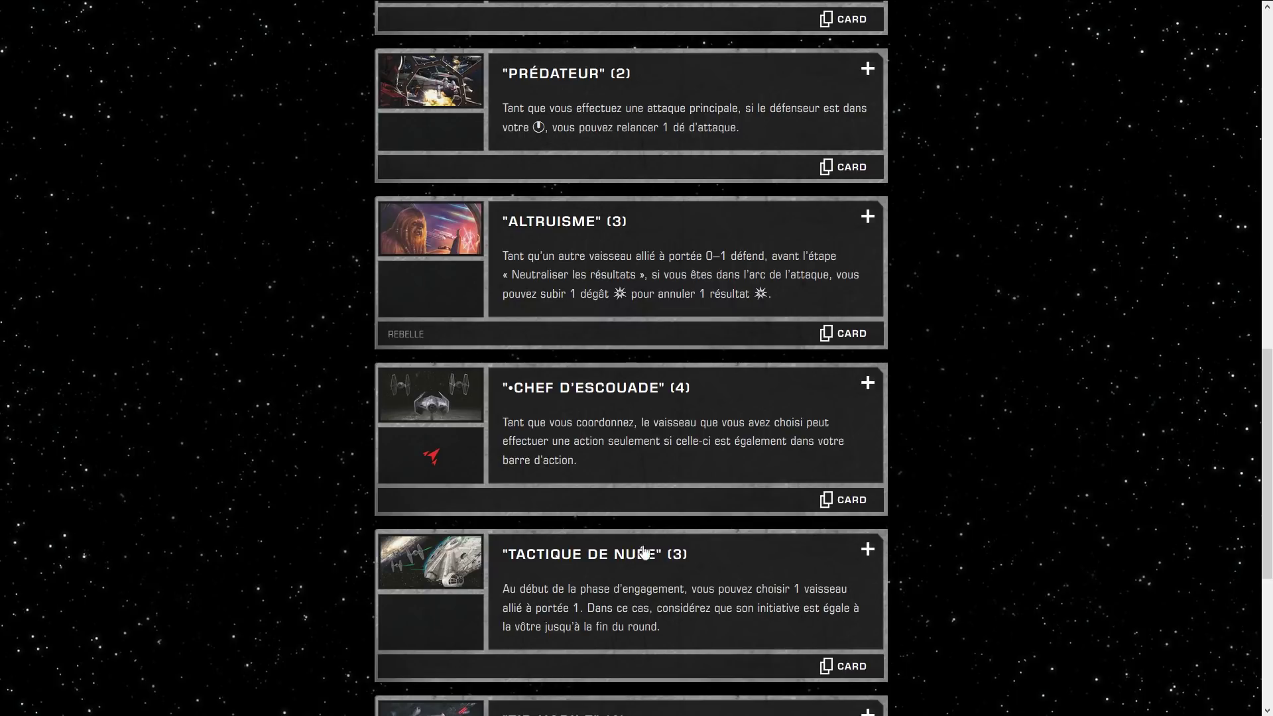
{"action": "left_click", "coordinate": [867, 550]}
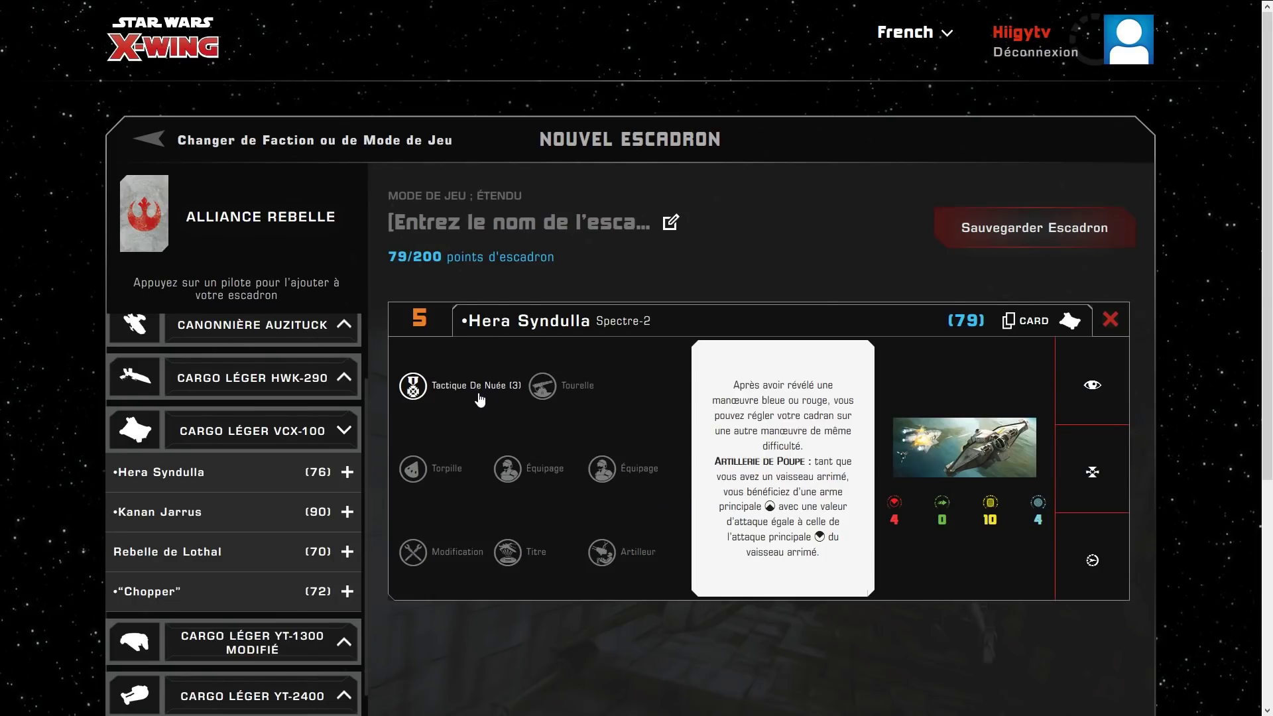
Step: Add Frontalier de l'Espace Sauvage (Cargo Léger YT-2400) and Pilote de l'Escadron Bandit (Chasseur de Têtes Z-95-AF4) to the squadron
{"action": "mouse_move", "coordinate": [979, 310]}
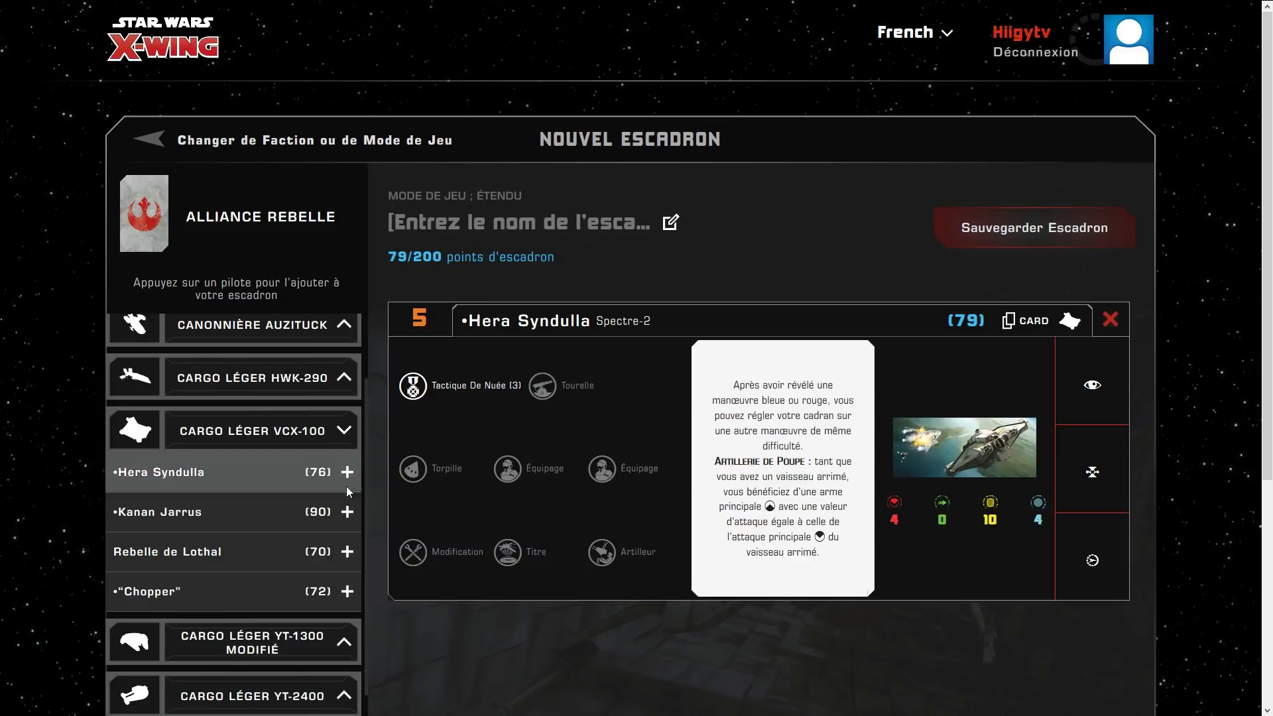
{"action": "scroll", "coordinate": [346, 486], "scroll_direction": "down", "scroll_amount": 2}
{"action": "left_click", "coordinate": [342, 579]}
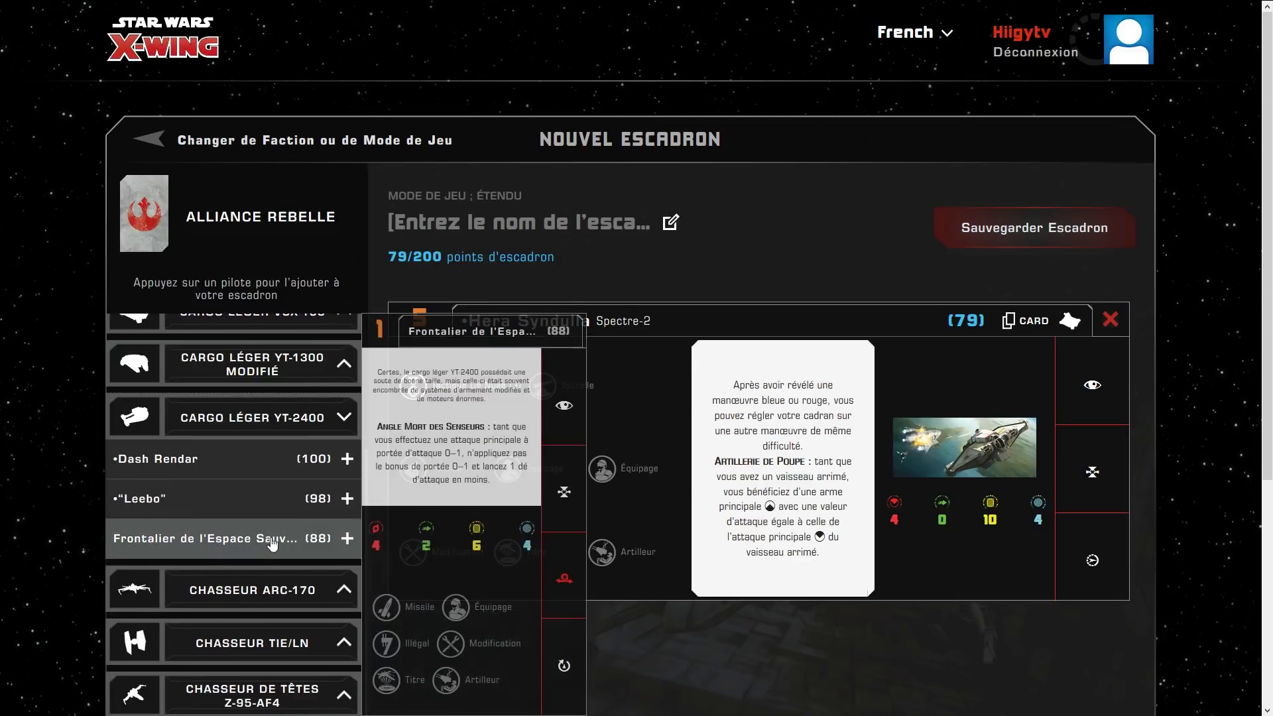
{"action": "left_click", "coordinate": [347, 539]}
{"action": "scroll", "coordinate": [351, 592], "scroll_direction": "down", "scroll_amount": 2}
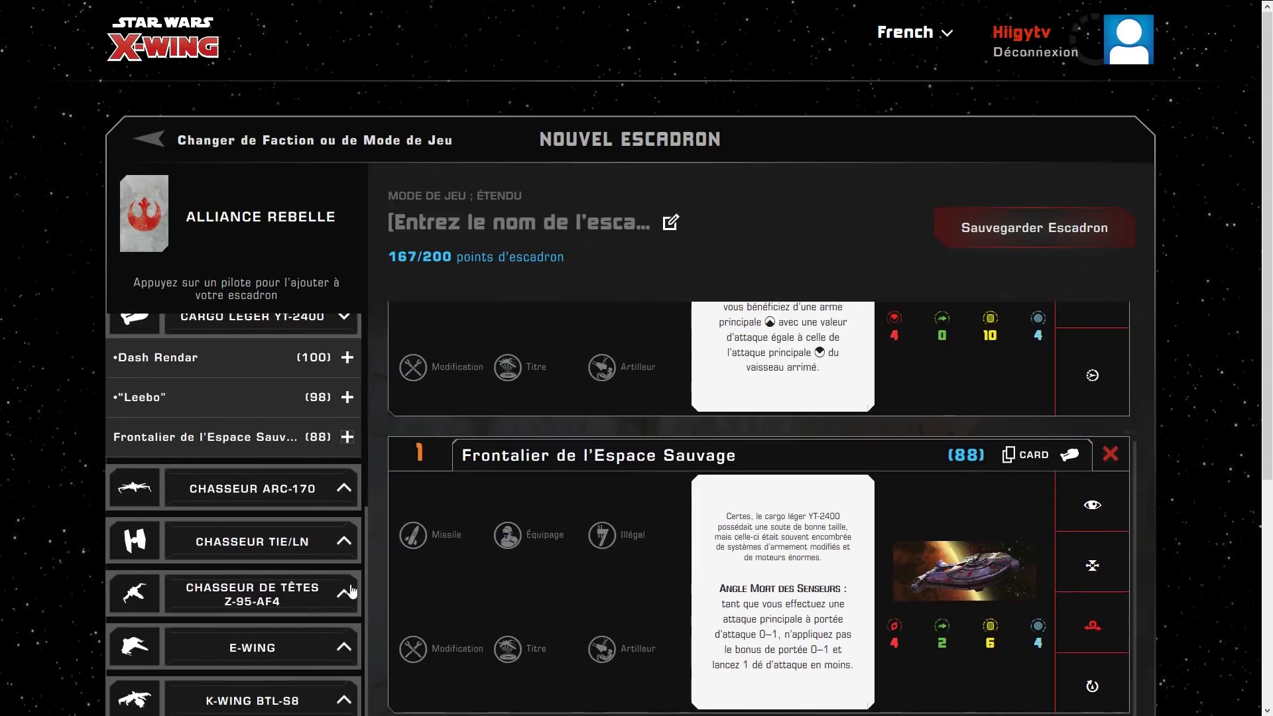
{"action": "left_click", "coordinate": [346, 577]}
{"action": "left_click", "coordinate": [347, 617]}
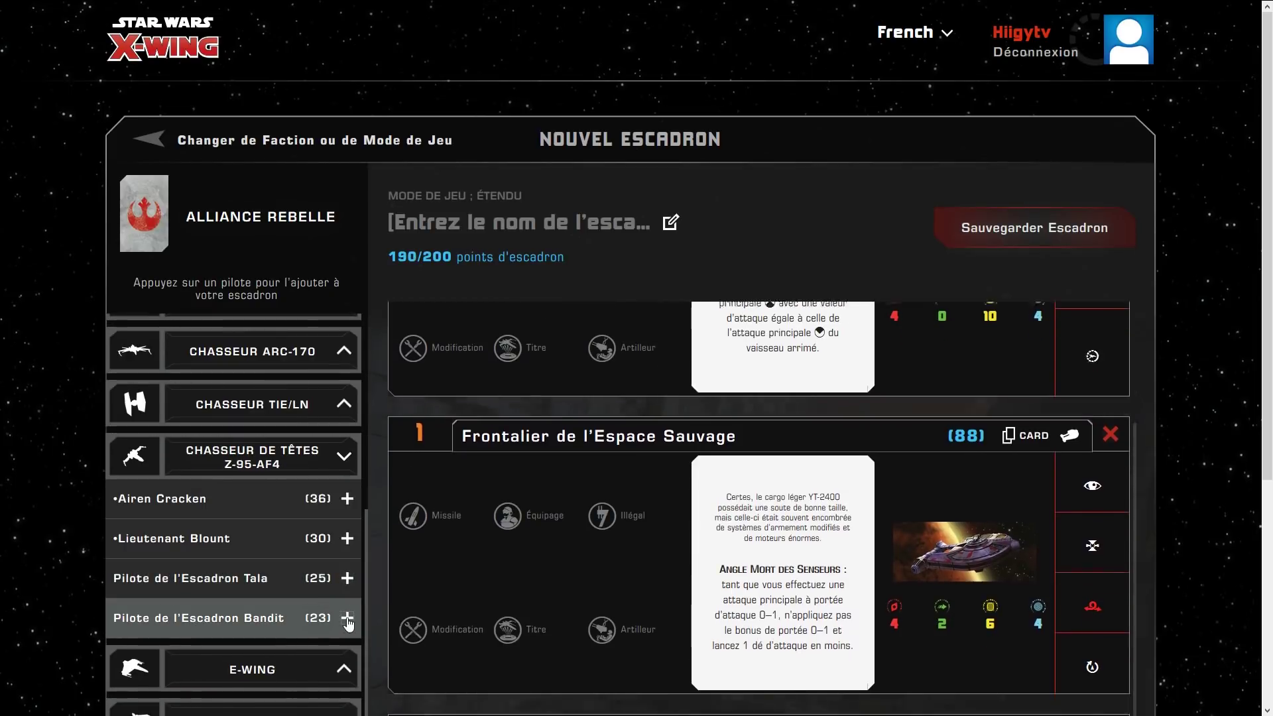
Step: Equip Frontalier de l'Espace Sauvage with the Illégal upgrade Cybernétique de Contrebande
{"action": "scroll", "coordinate": [359, 595], "scroll_direction": "down", "scroll_amount": 1}
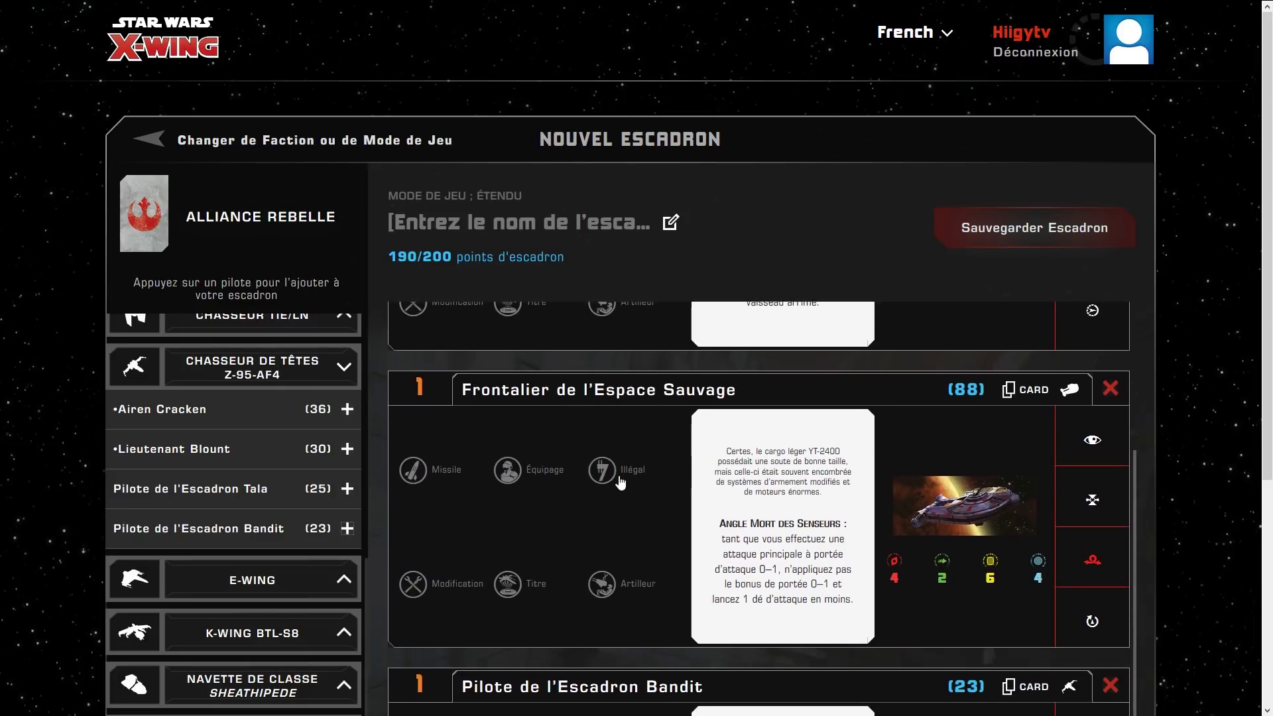
{"action": "left_click", "coordinate": [620, 474]}
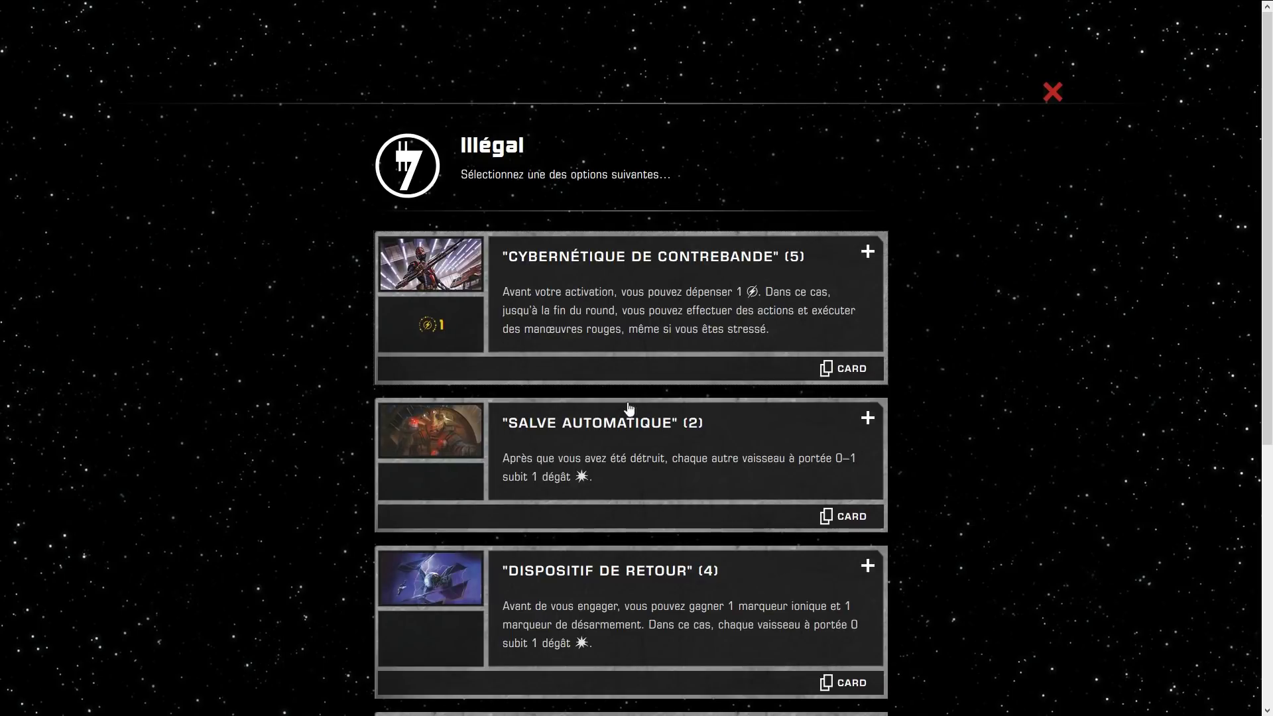
{"action": "left_click", "coordinate": [867, 252]}
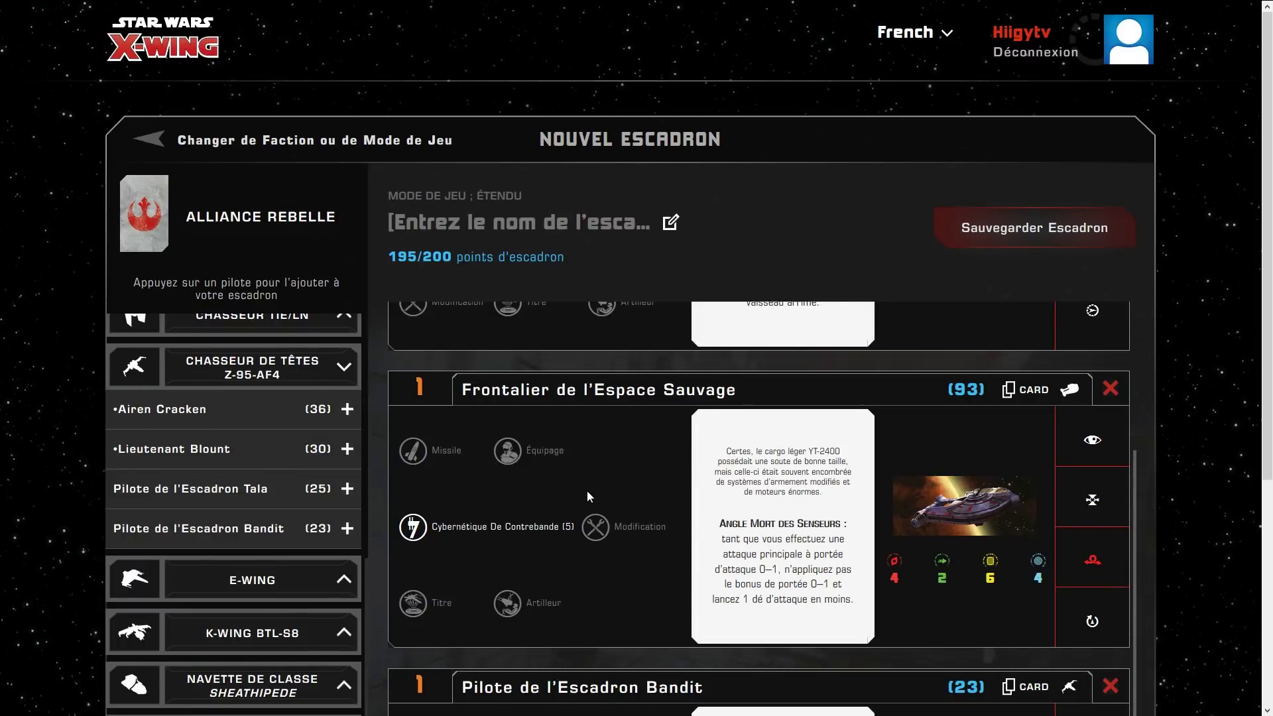
Step: Equip Frontalier de l'Espace Sauvage with the Artilleur upgrade Artilleur Hors Pair, and swap it for Bombardier Compétent
{"action": "scroll", "coordinate": [587, 491], "scroll_direction": "down", "scroll_amount": 2}
{"action": "left_click", "coordinate": [508, 458]}
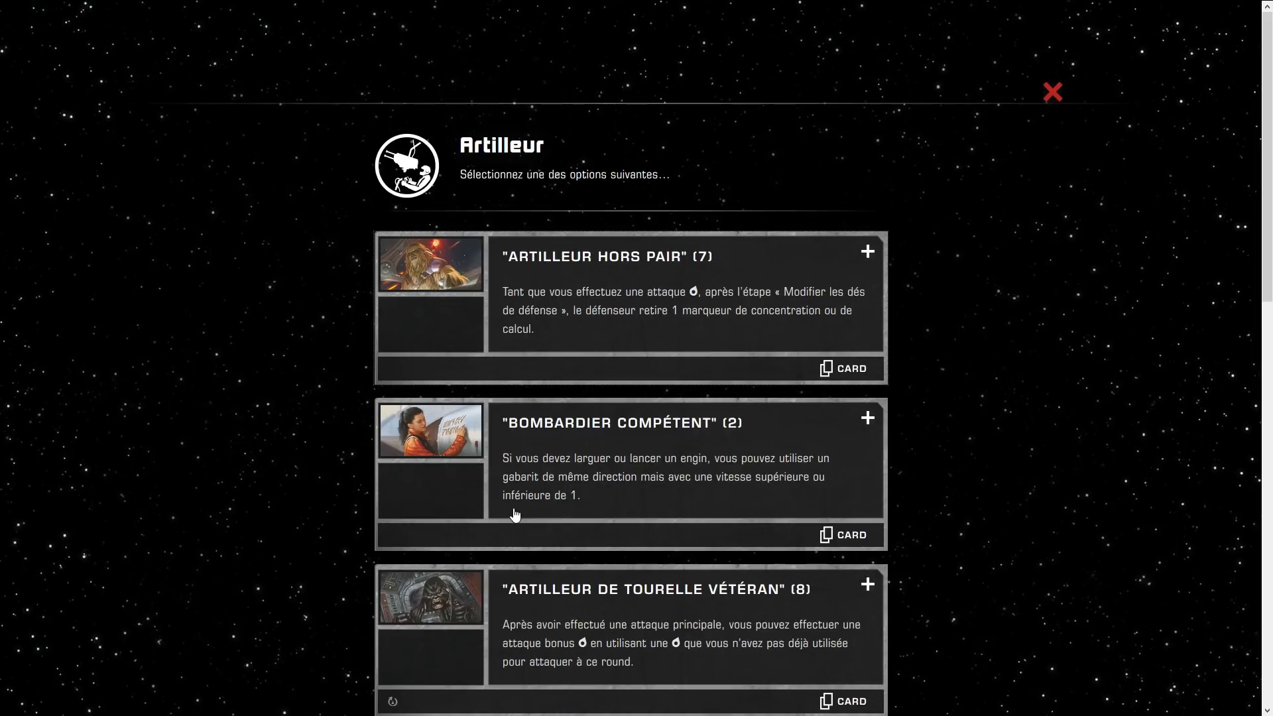
{"action": "left_click", "coordinate": [867, 252]}
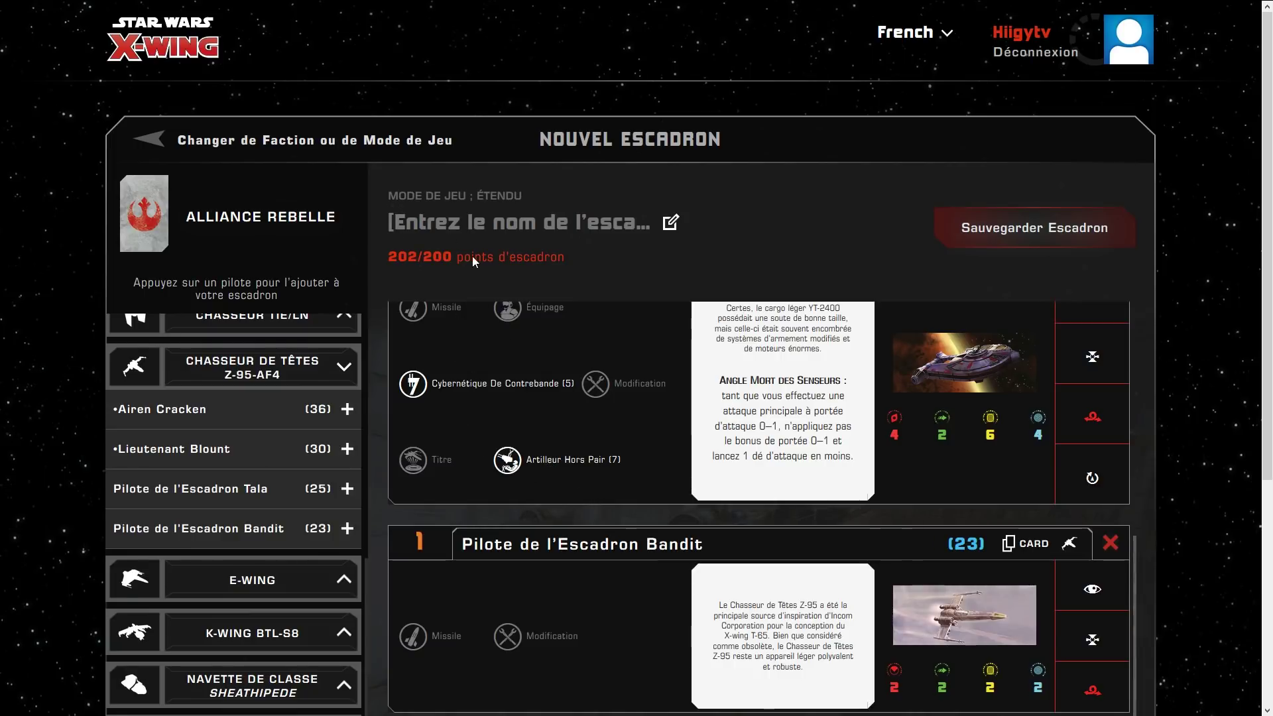
{"action": "left_click", "coordinate": [547, 459]}
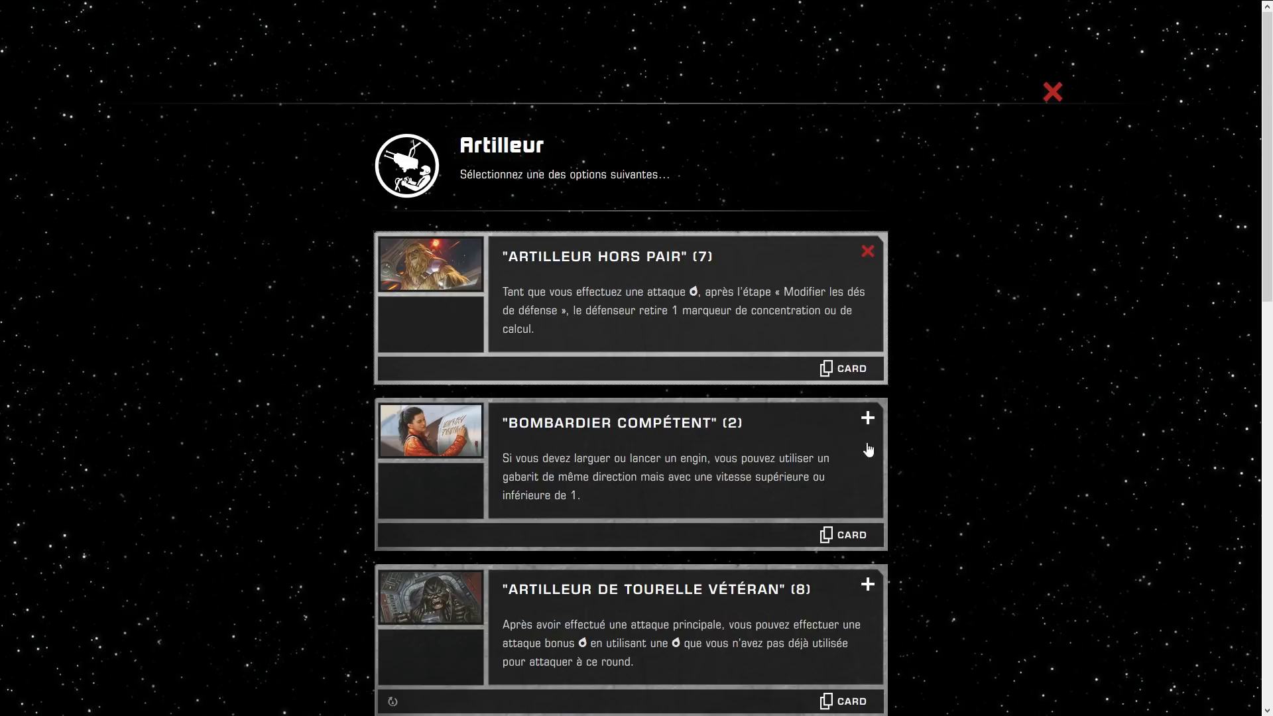
{"action": "left_click", "coordinate": [868, 420]}
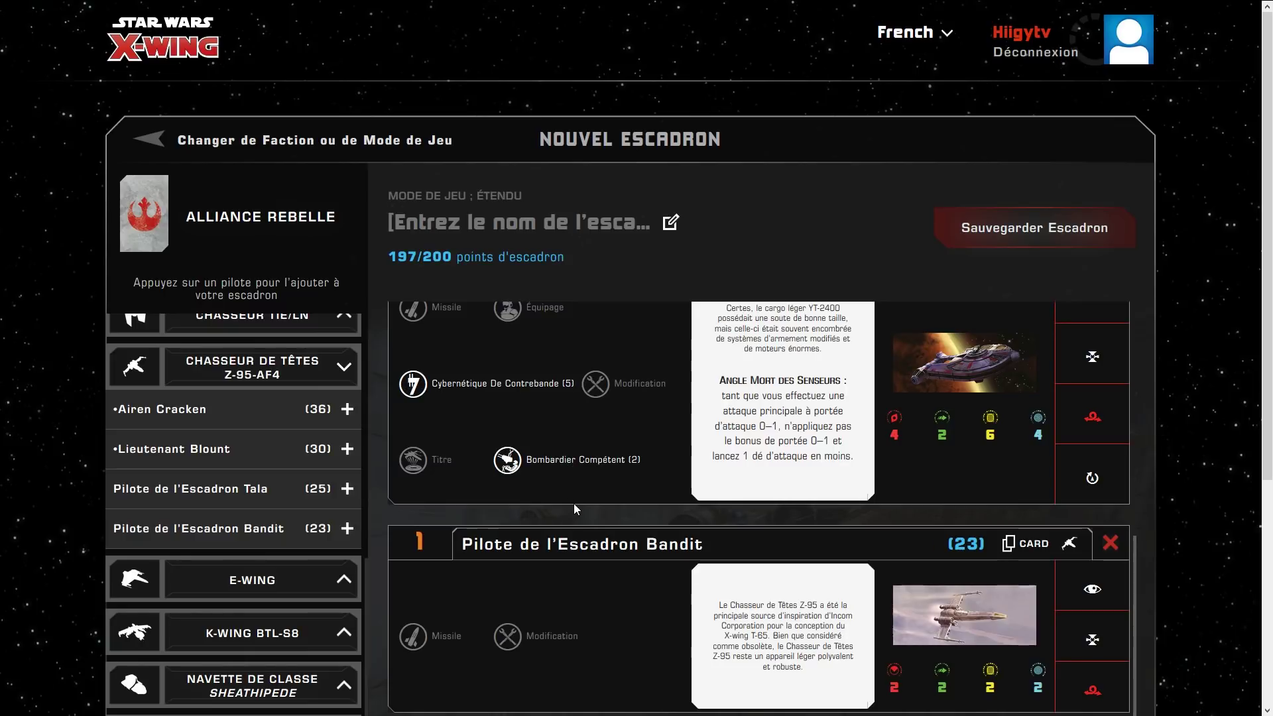
Step: Browse the Artilleur upgrades and switch Frontalier de l'Espace Sauvage's gunner to Canonnier Adroit
{"action": "left_click", "coordinate": [574, 466]}
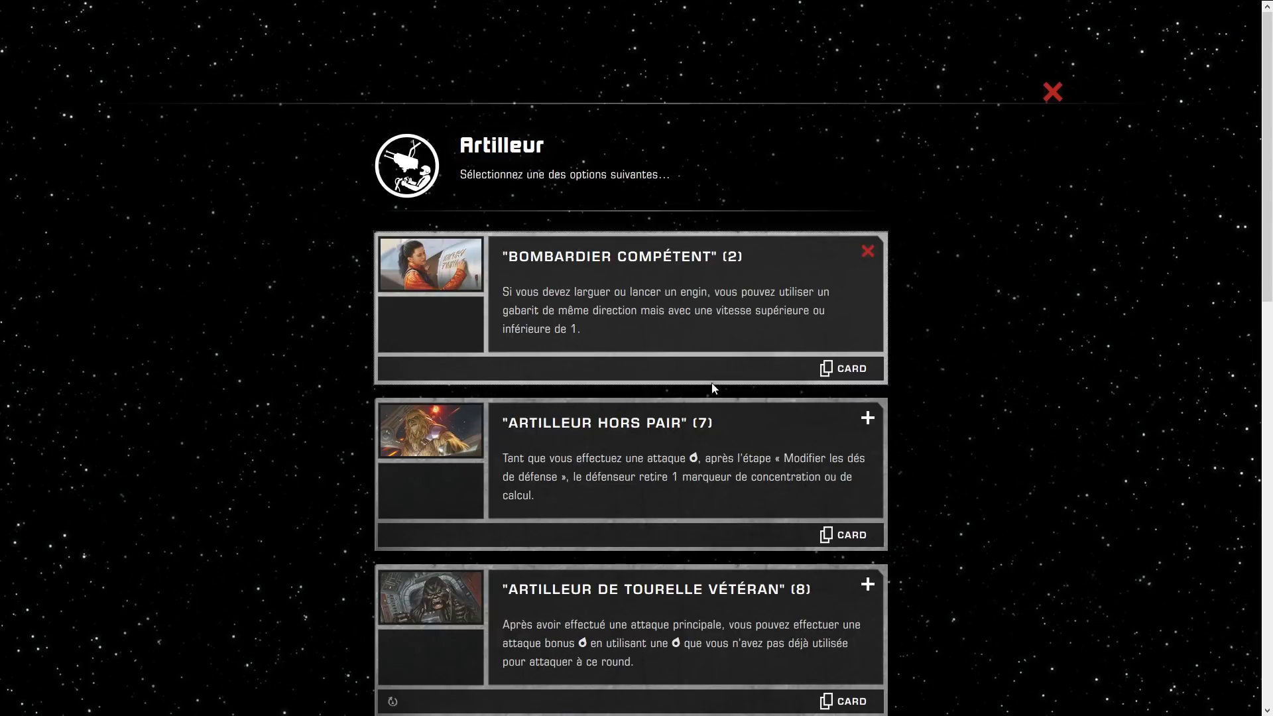
{"action": "scroll", "coordinate": [688, 547], "scroll_direction": "down", "scroll_amount": 14}
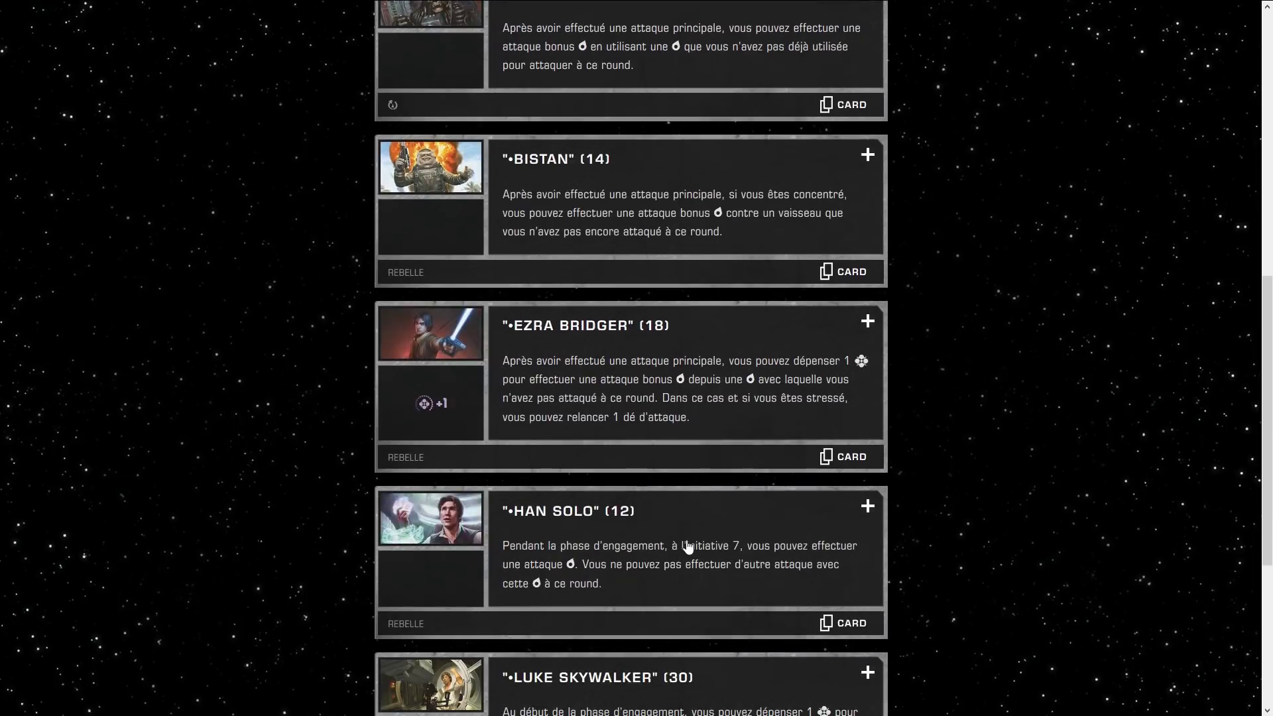
{"action": "left_click", "coordinate": [867, 506]}
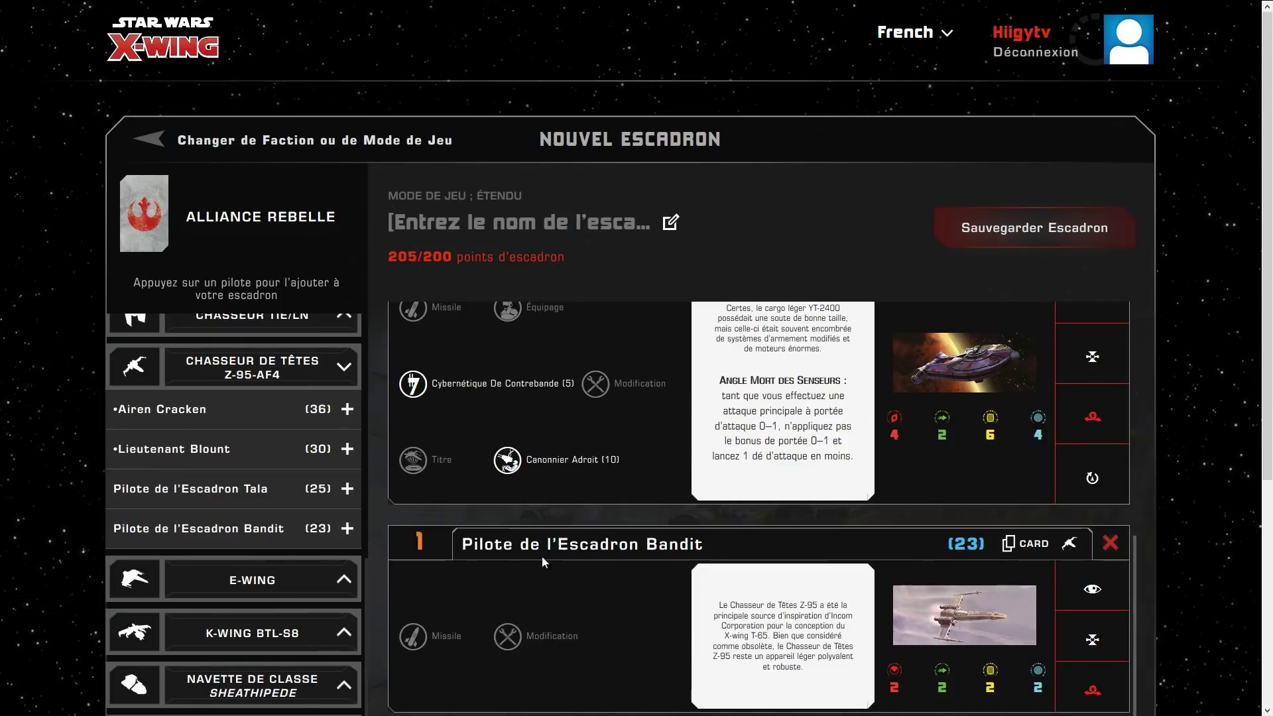
{"action": "left_click", "coordinate": [546, 467]}
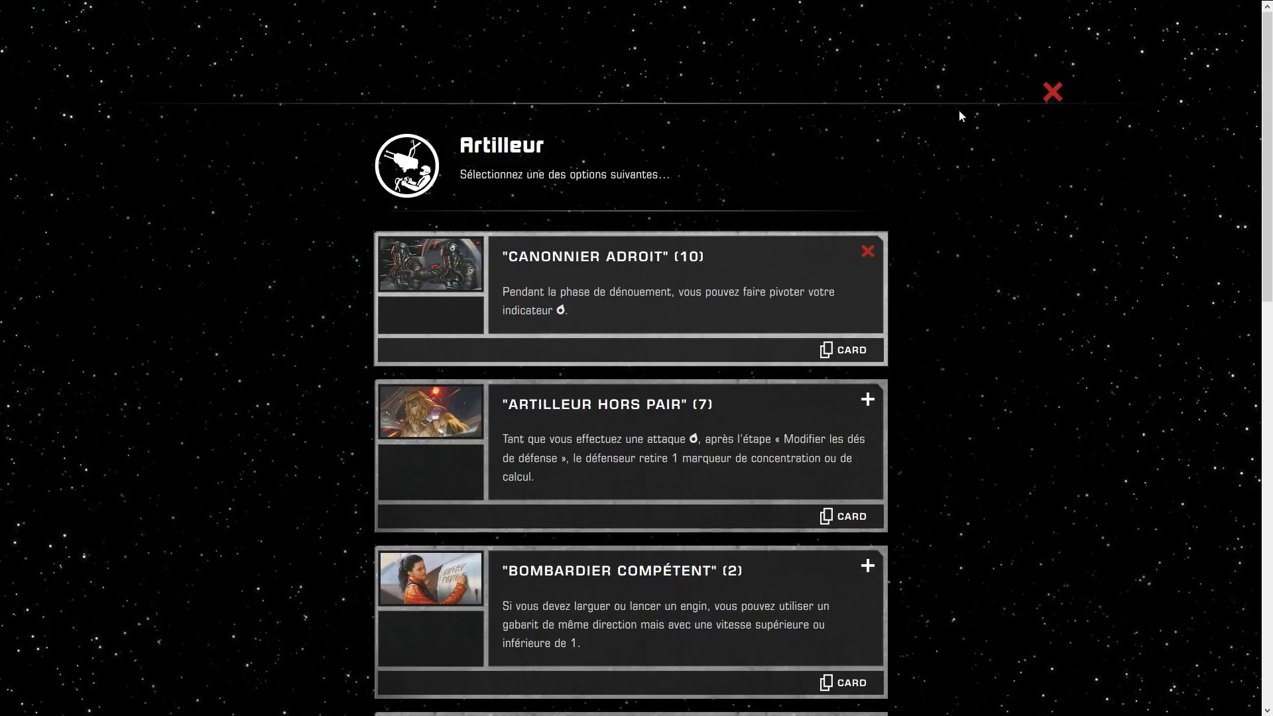
{"action": "left_click", "coordinate": [1052, 93]}
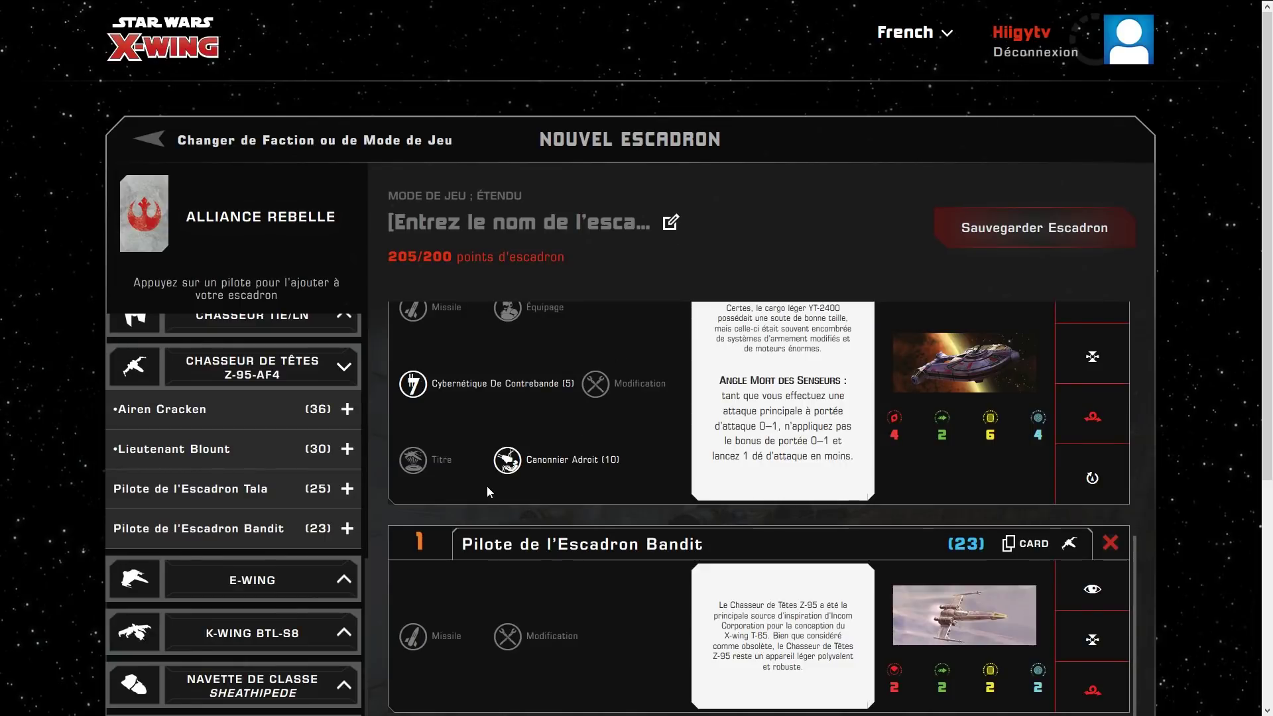
Step: Replace Frontalier de l'Espace Sauvage's Canonnier Adroit with Bombardier Compétent
{"action": "scroll", "coordinate": [548, 535], "scroll_direction": "up", "scroll_amount": 4}
{"action": "scroll", "coordinate": [550, 520], "scroll_direction": "down", "scroll_amount": 2}
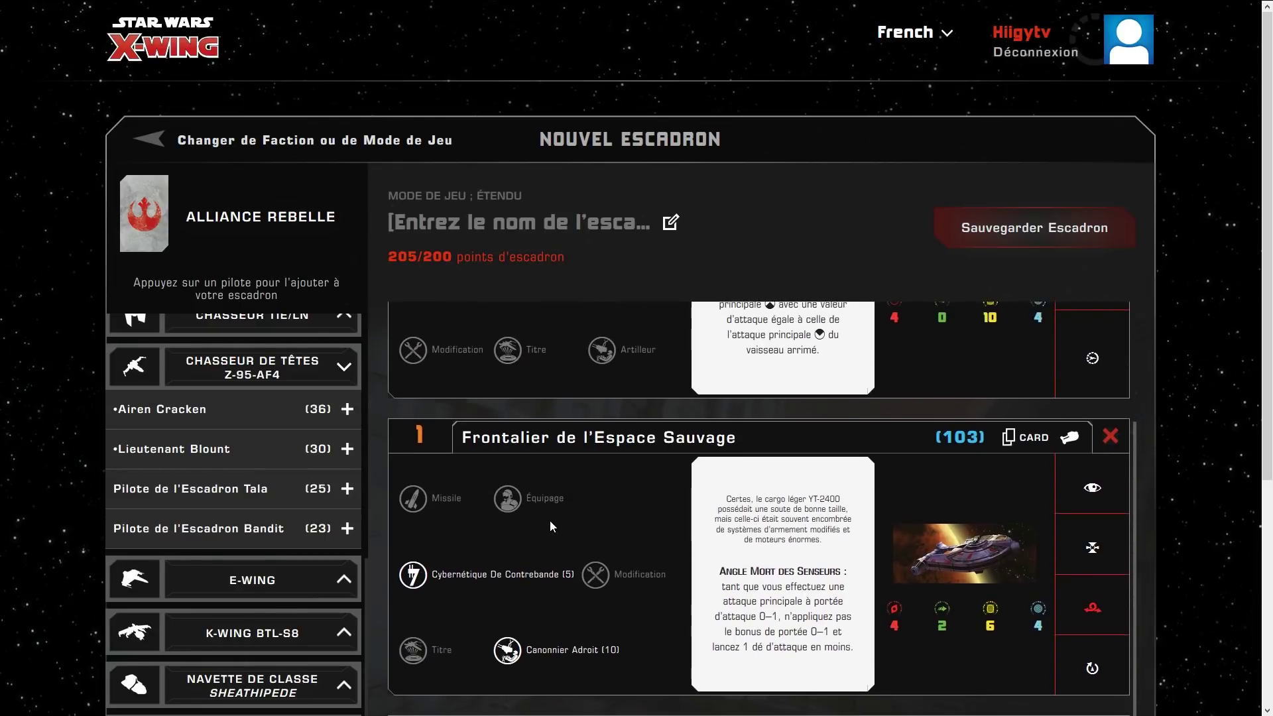
{"action": "left_click", "coordinate": [583, 556]}
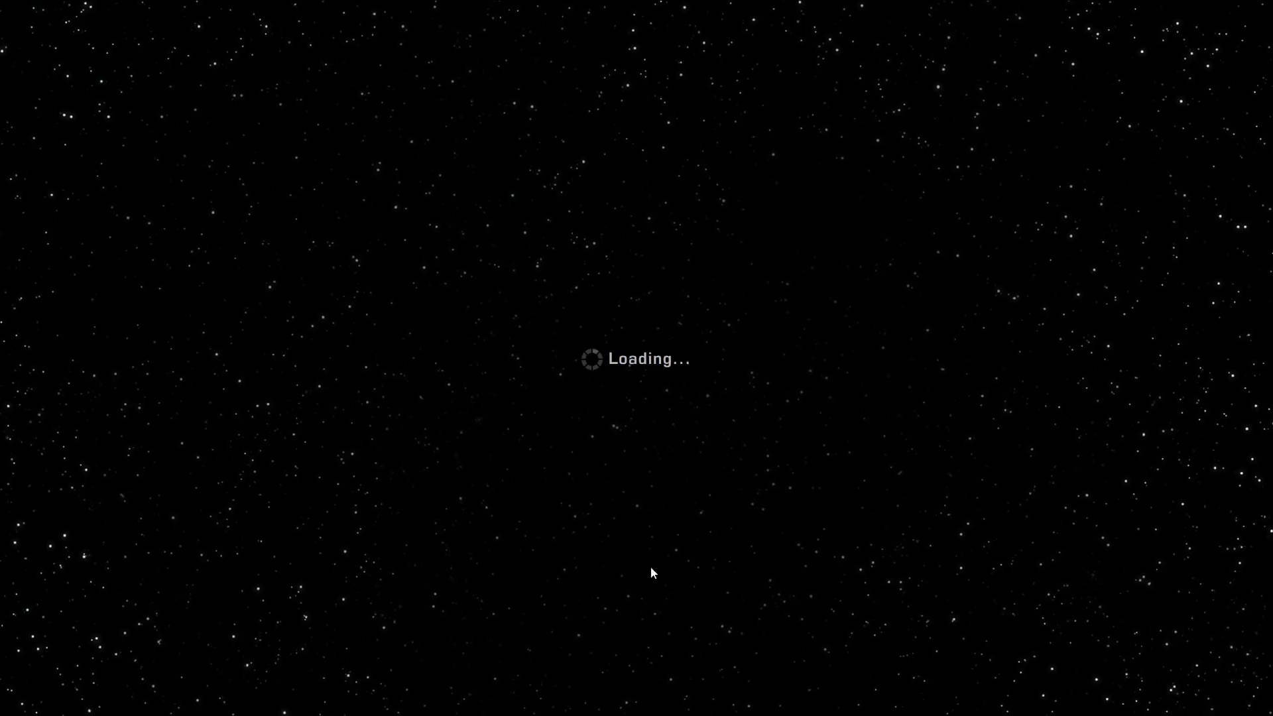
{"action": "scroll", "coordinate": [819, 600], "scroll_direction": "down", "scroll_amount": 3}
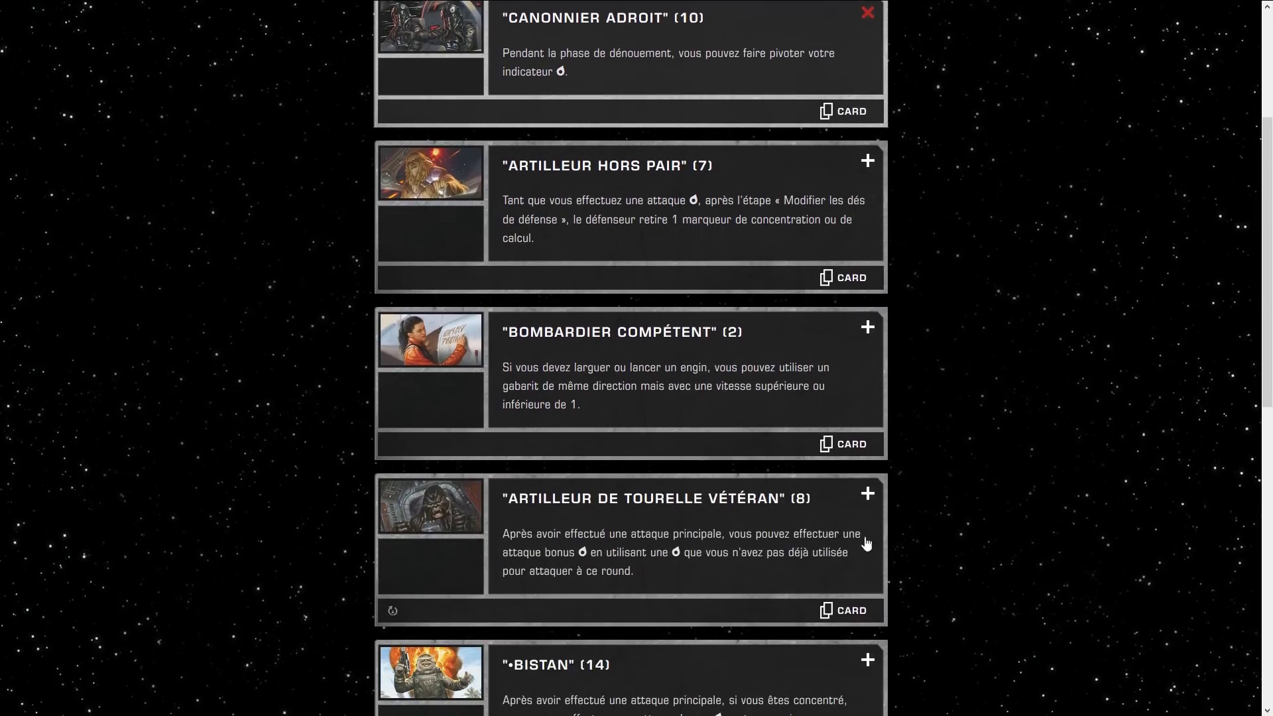
{"action": "left_click", "coordinate": [867, 328]}
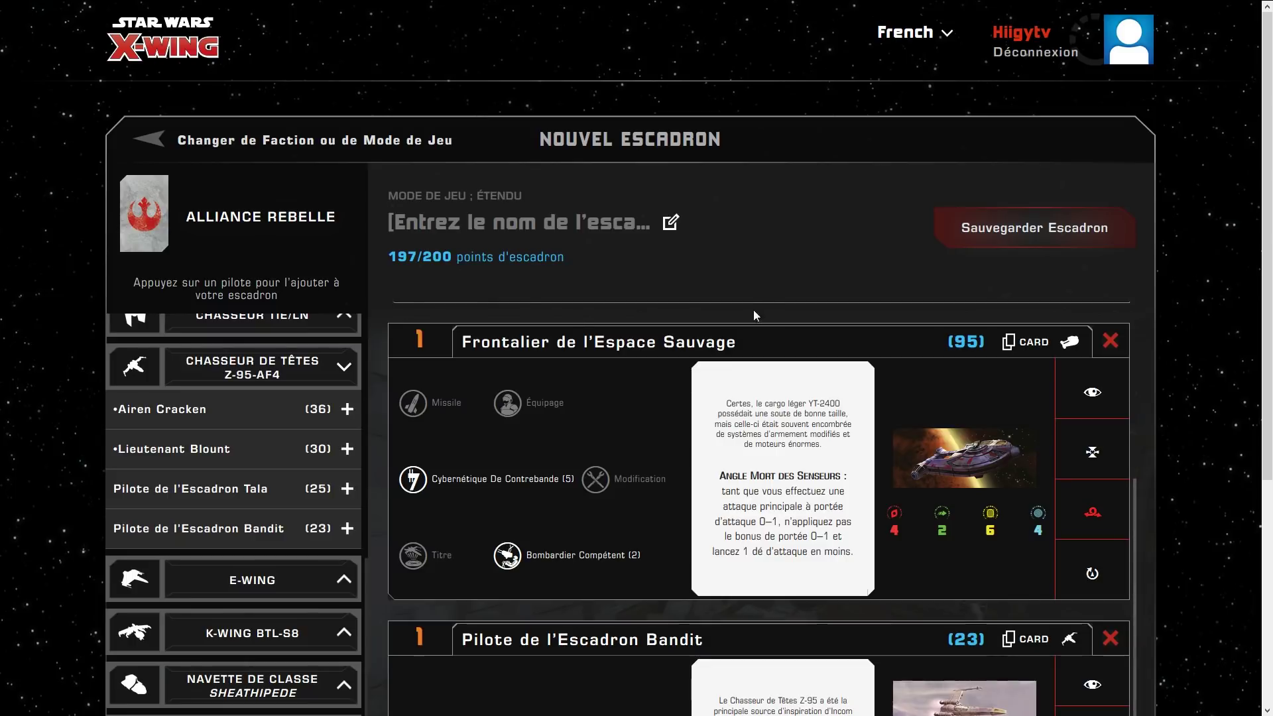
Step: Review the squadron's three ships, examining each pilot's upgrades, statistics and available actions
{"action": "scroll", "coordinate": [747, 500], "scroll_direction": "down", "scroll_amount": 2}
{"action": "scroll", "coordinate": [788, 564], "scroll_direction": "up", "scroll_amount": 8}
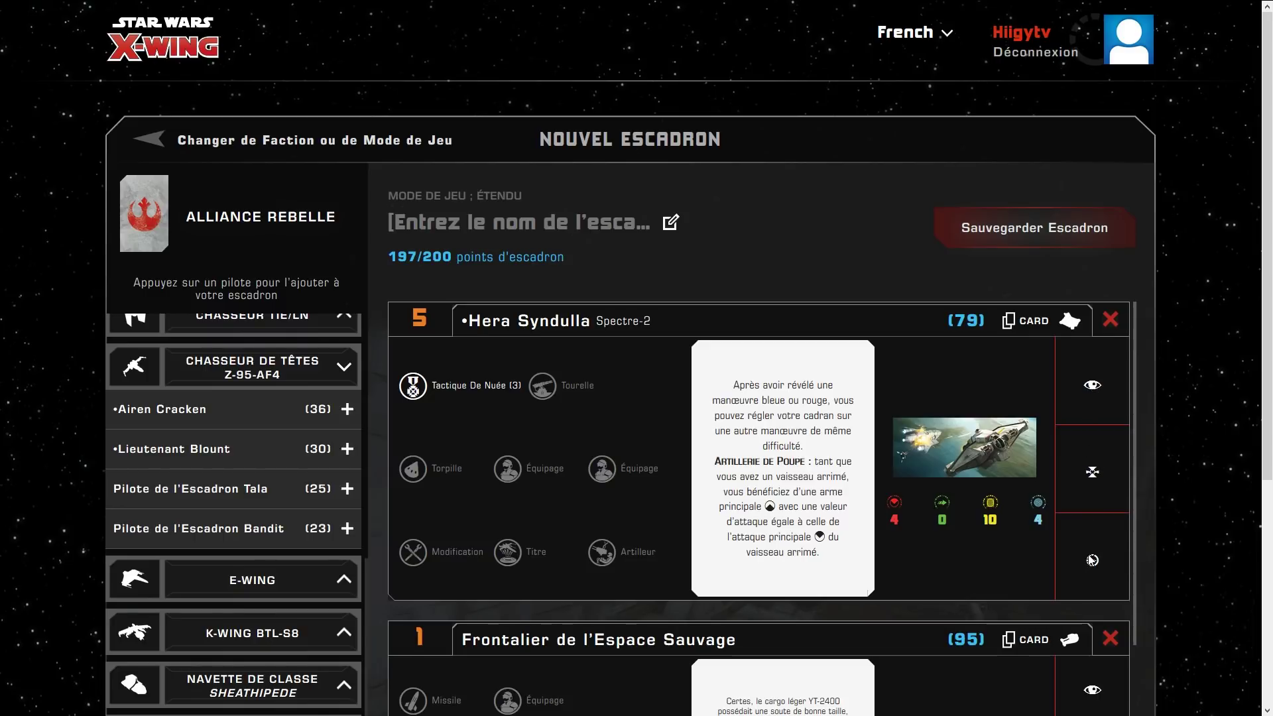
{"action": "scroll", "coordinate": [1092, 569], "scroll_direction": "down", "scroll_amount": 2}
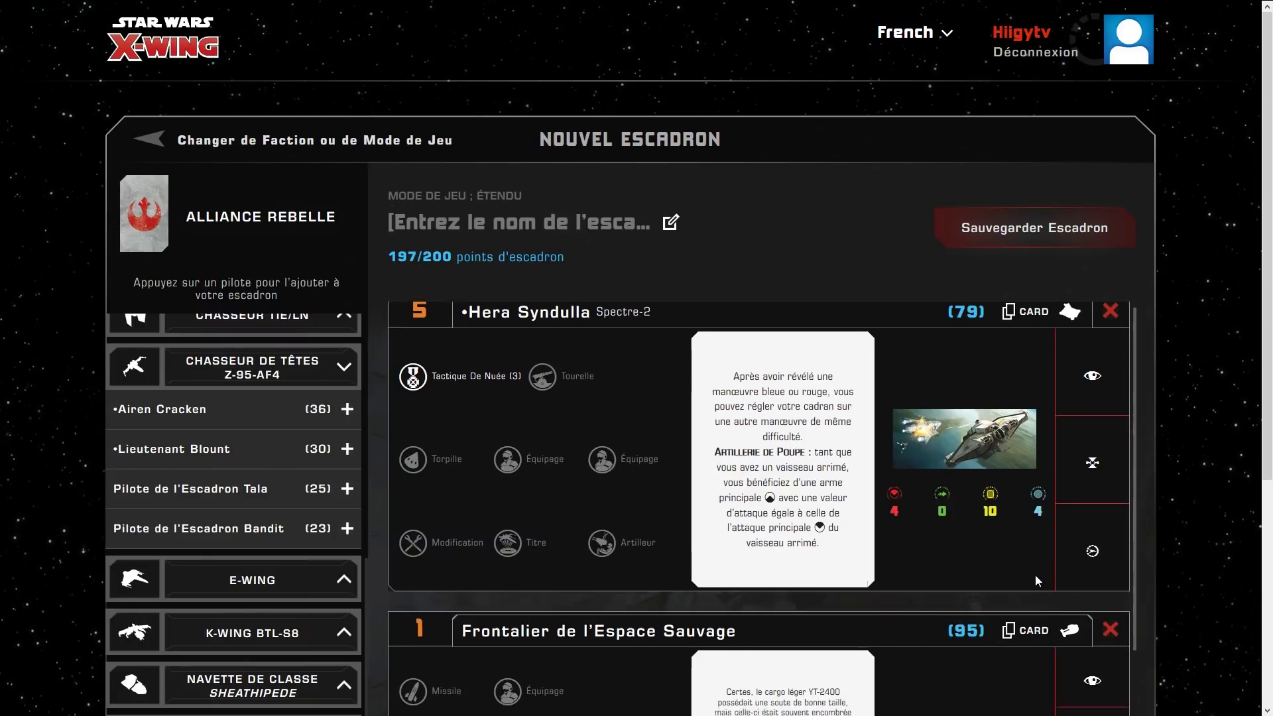
{"action": "scroll", "coordinate": [1090, 576], "scroll_direction": "down", "scroll_amount": 4}
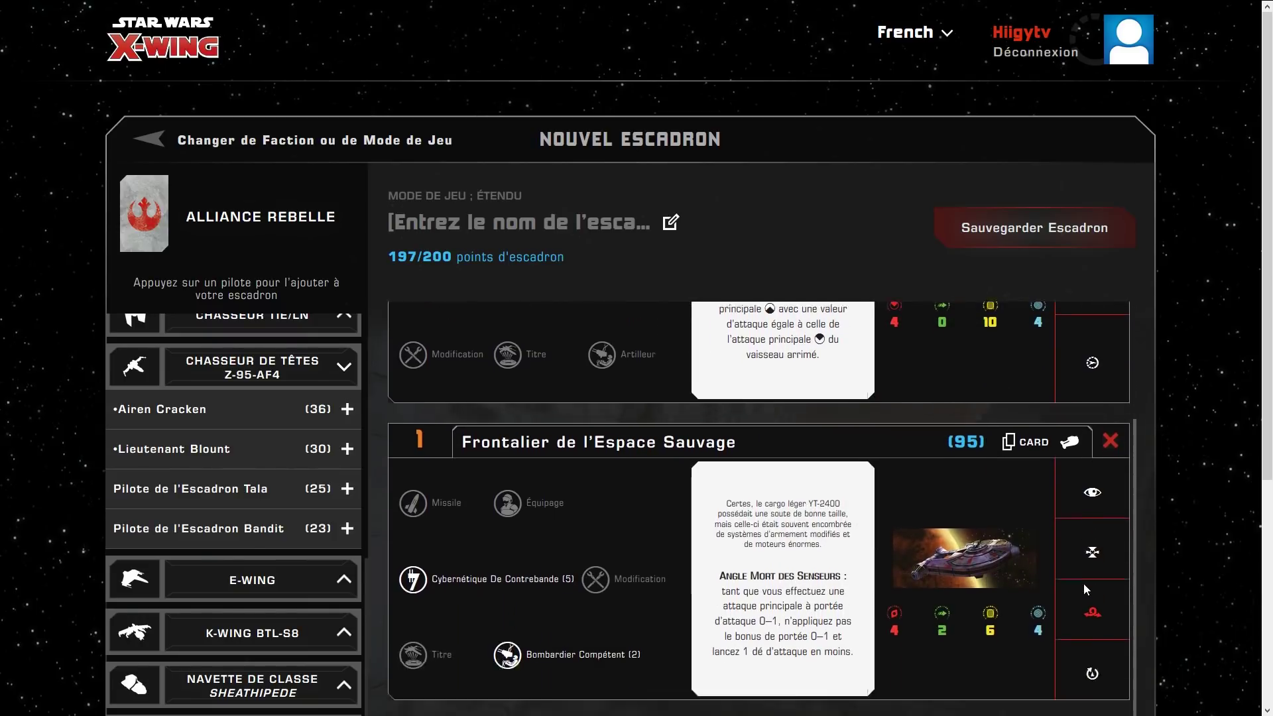
{"action": "scroll", "coordinate": [1081, 565], "scroll_direction": "down", "scroll_amount": 2}
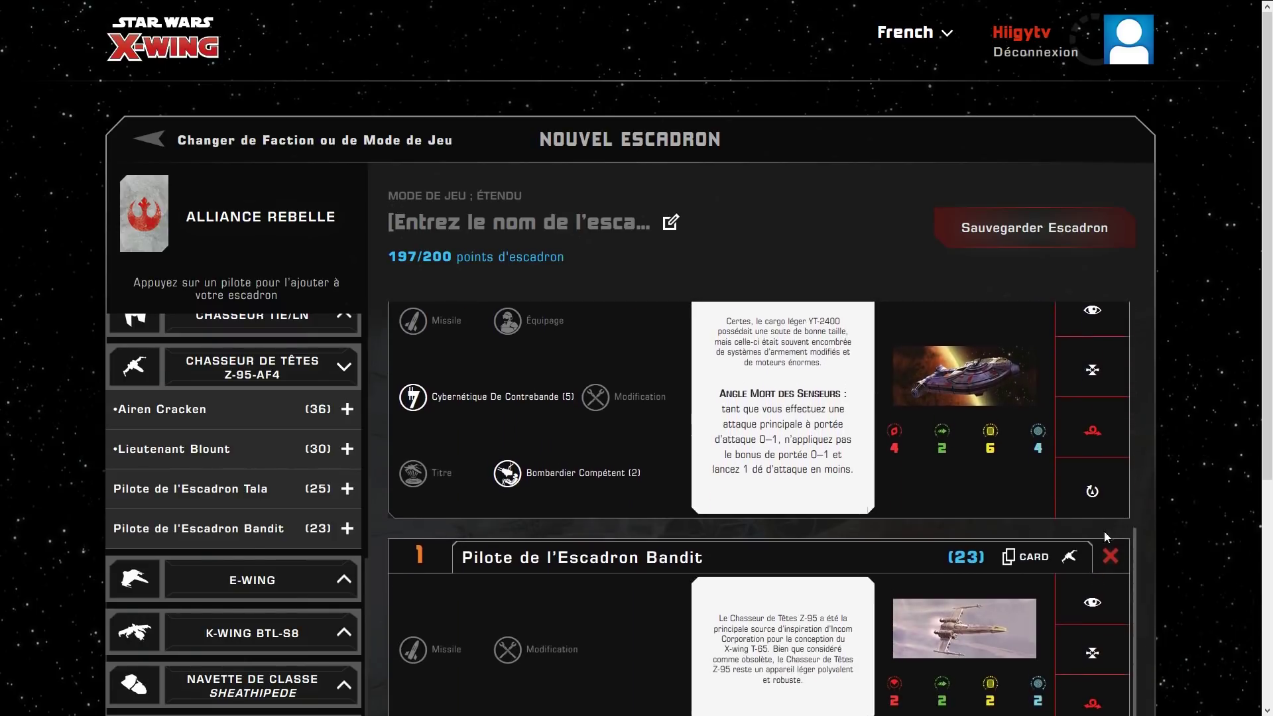
{"action": "scroll", "coordinate": [1091, 484], "scroll_direction": "down", "scroll_amount": 1}
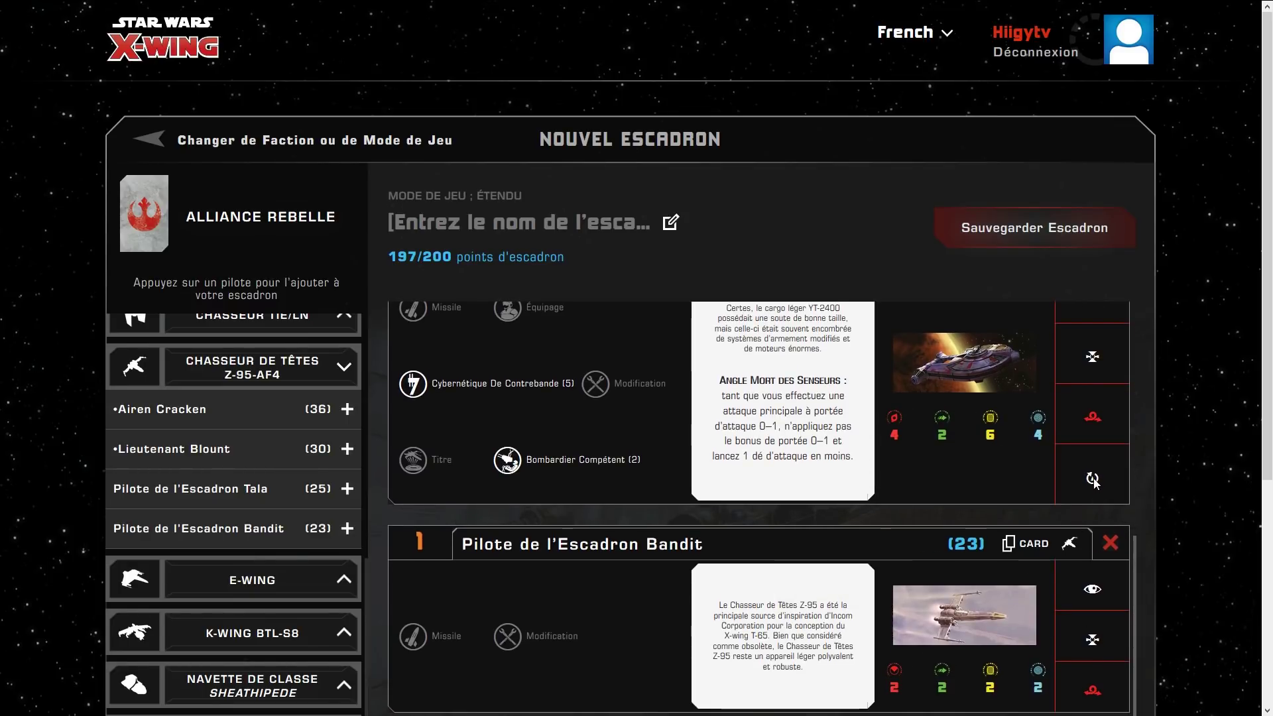
{"action": "scroll", "coordinate": [1084, 514], "scroll_direction": "up", "scroll_amount": 4}
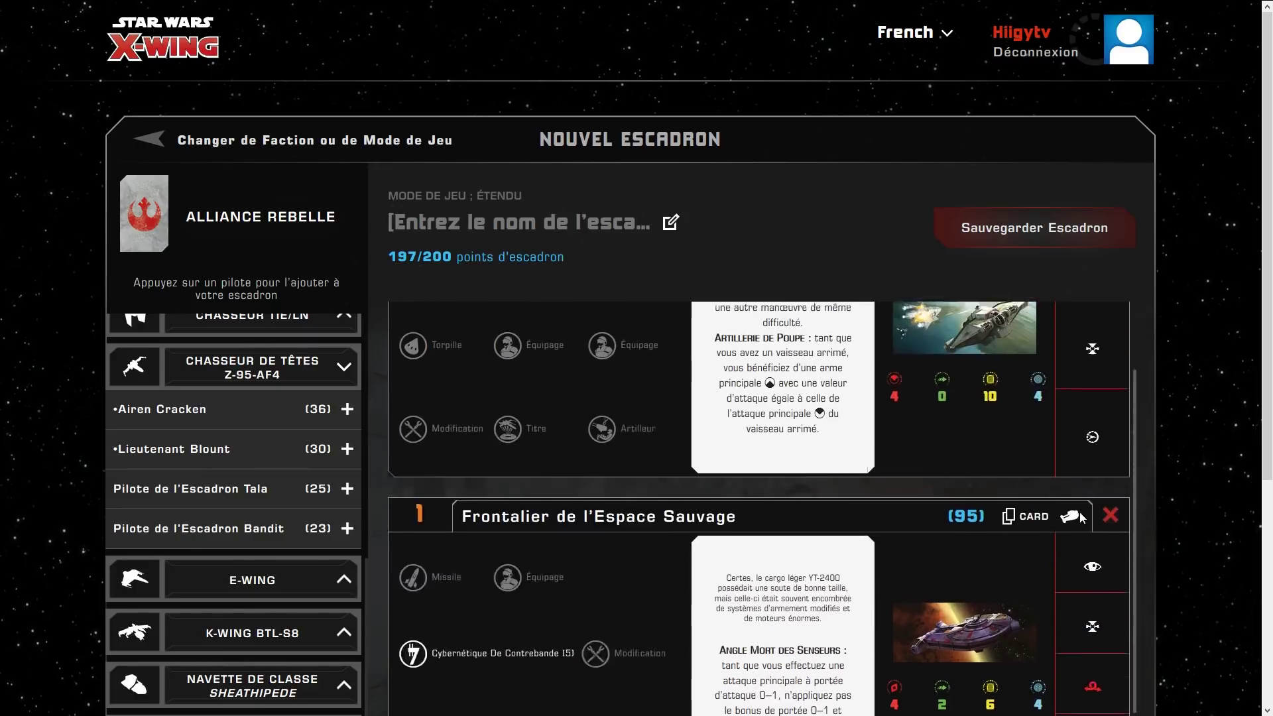
{"action": "scroll", "coordinate": [1082, 518], "scroll_direction": "up", "scroll_amount": 2}
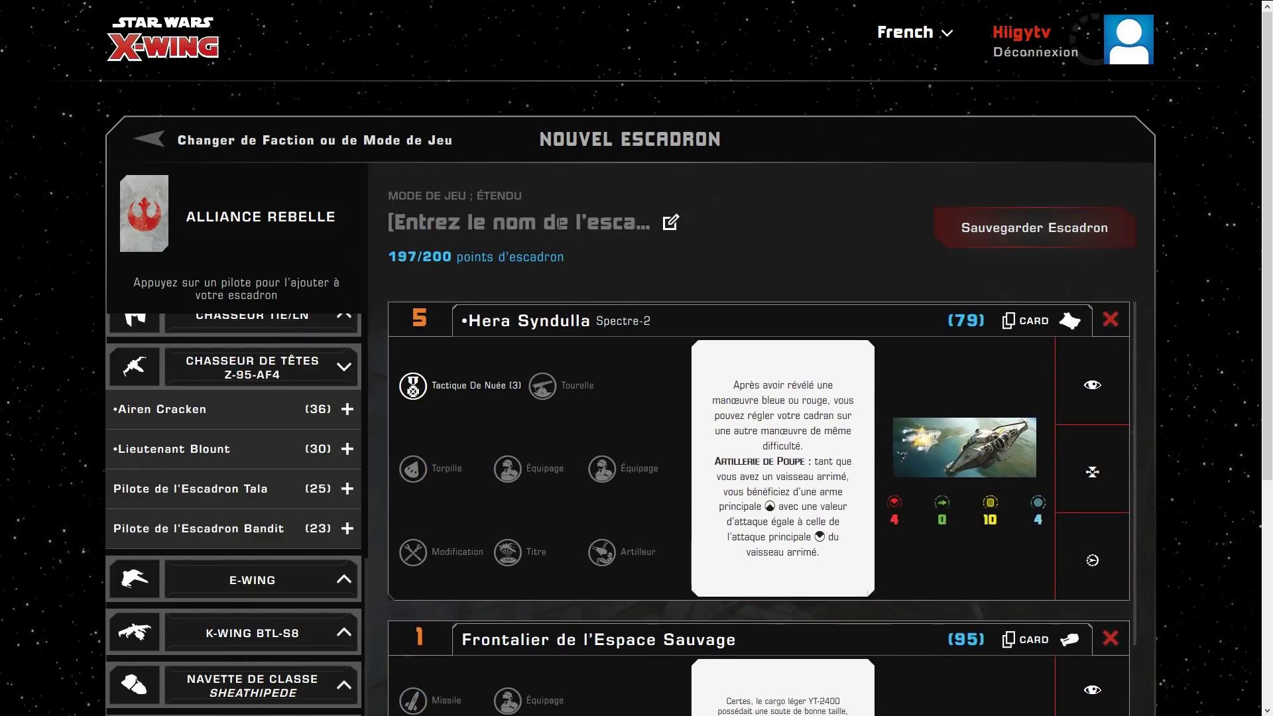
Step: Name the squadron "Pas content" and save it
{"action": "left_click", "coordinate": [588, 217]}
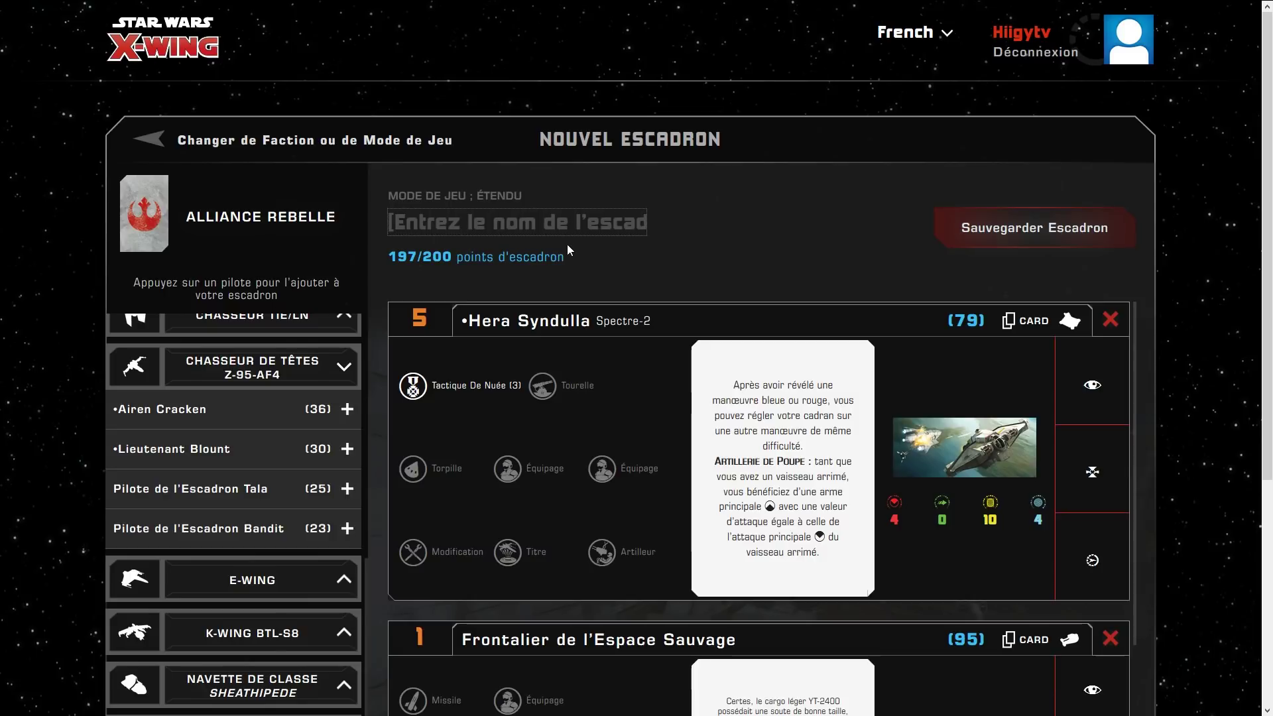
{"action": "type", "text": "Pas content"}
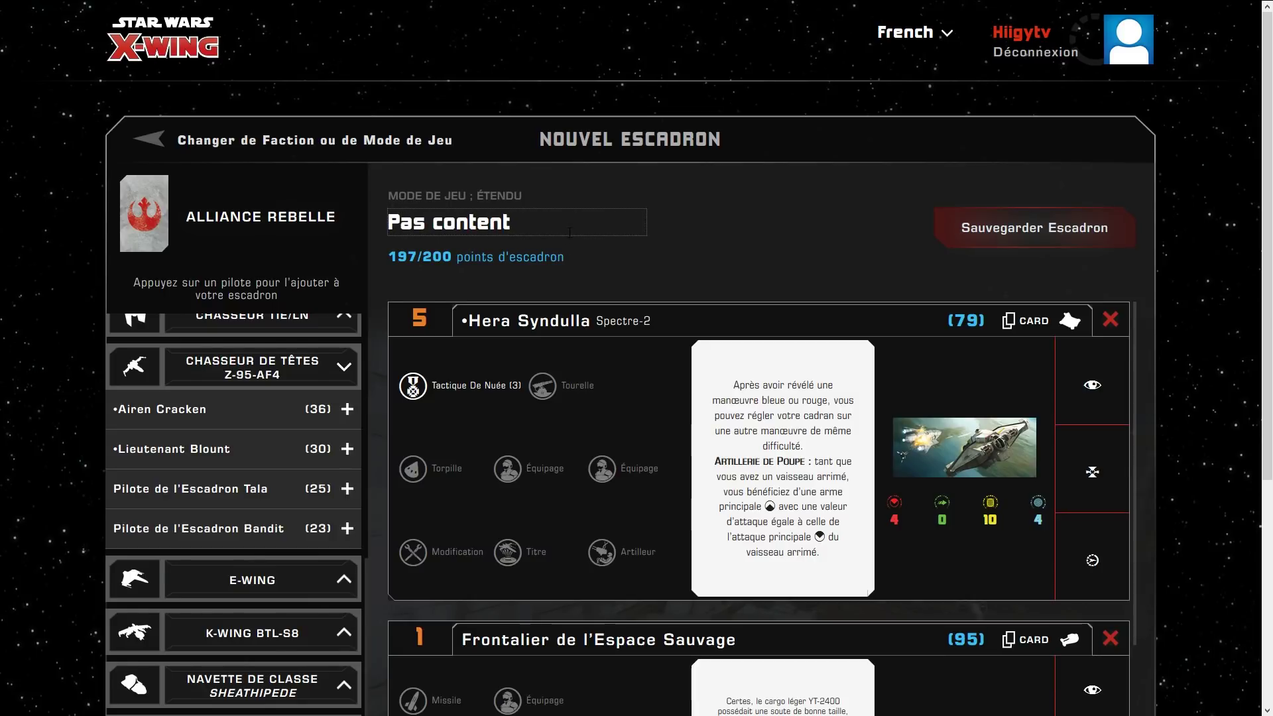
{"action": "left_click", "coordinate": [1020, 228]}
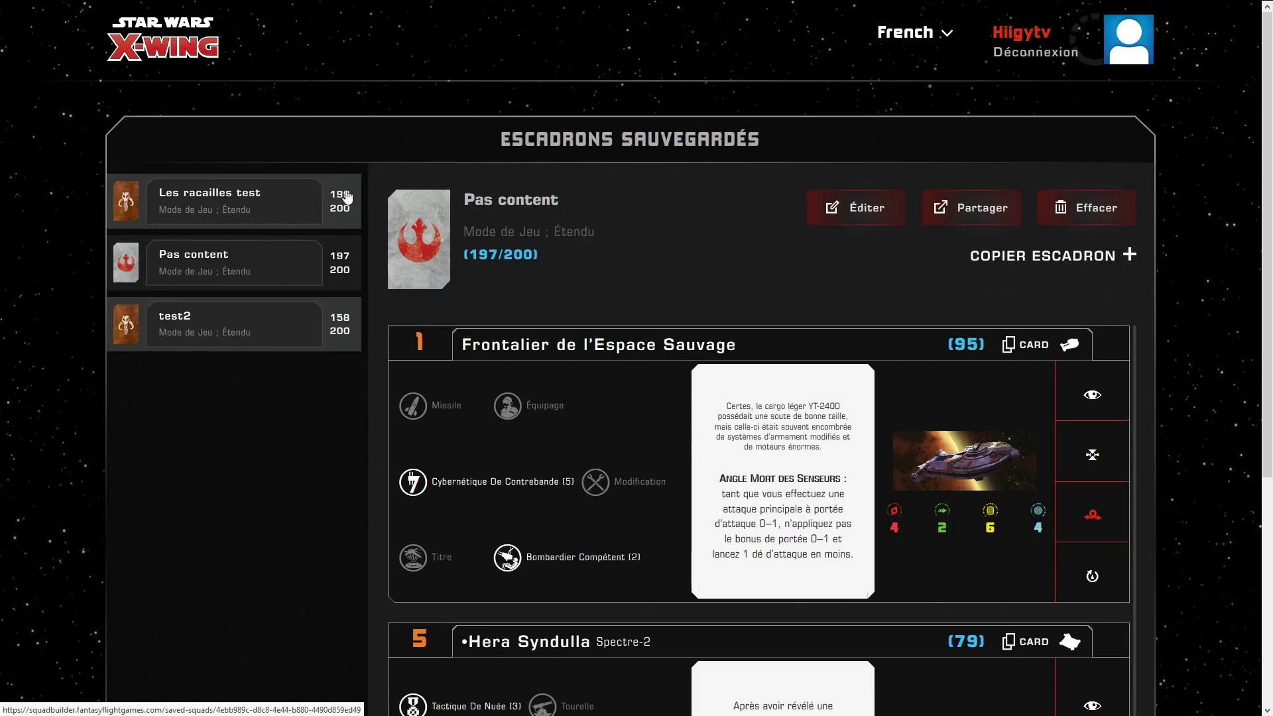
Step: Look through the saved squadrons, select Pas content and create a PDF from its sharing options
{"action": "left_click", "coordinate": [267, 327]}
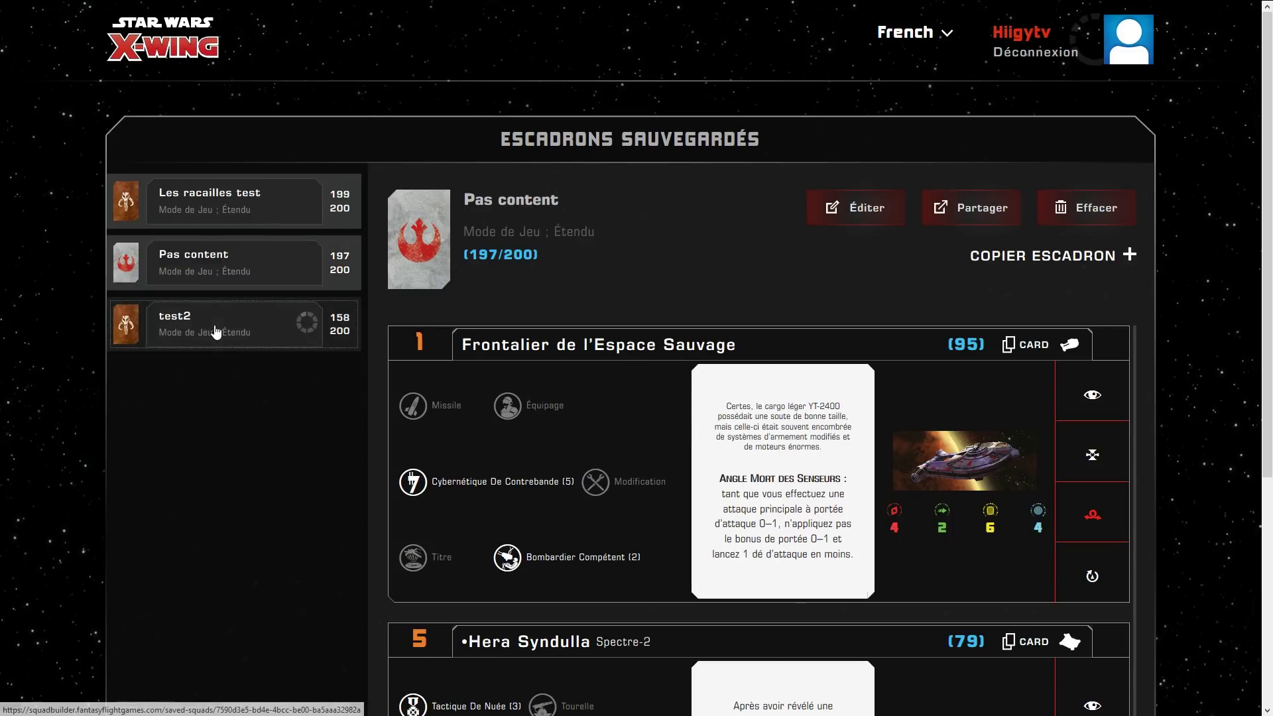
{"action": "left_click", "coordinate": [213, 269]}
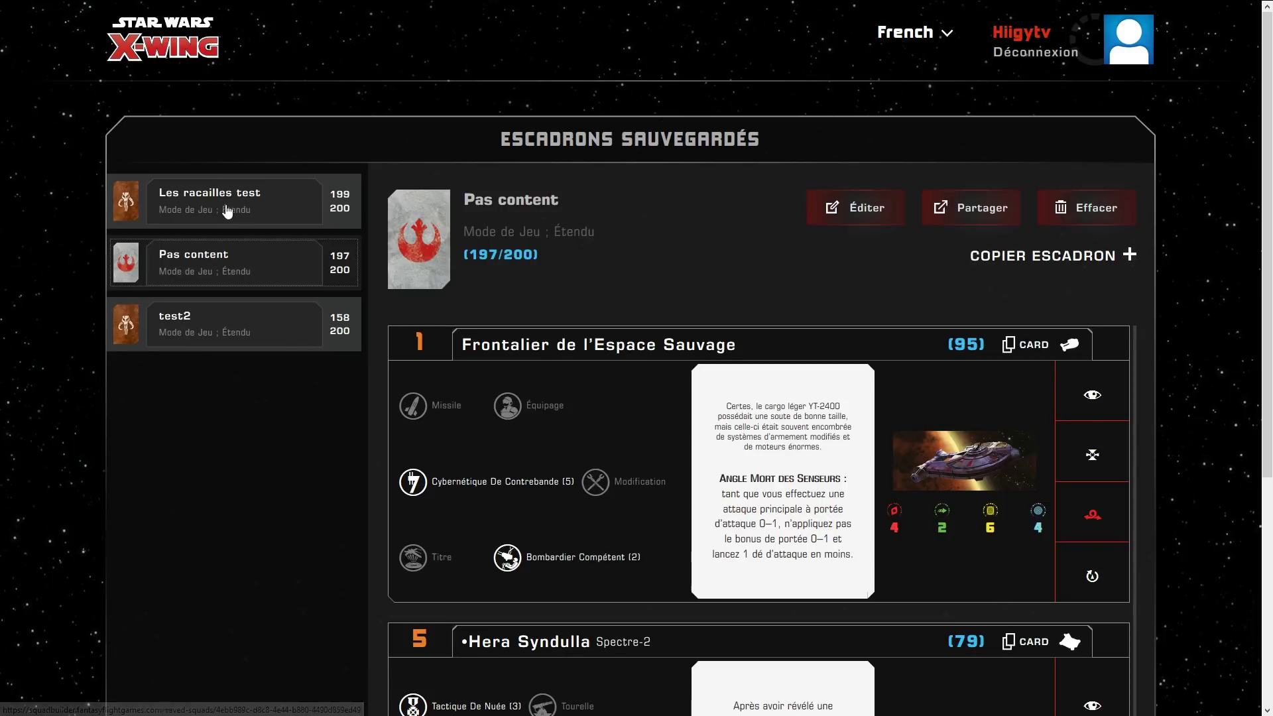
{"action": "left_click", "coordinate": [208, 265]}
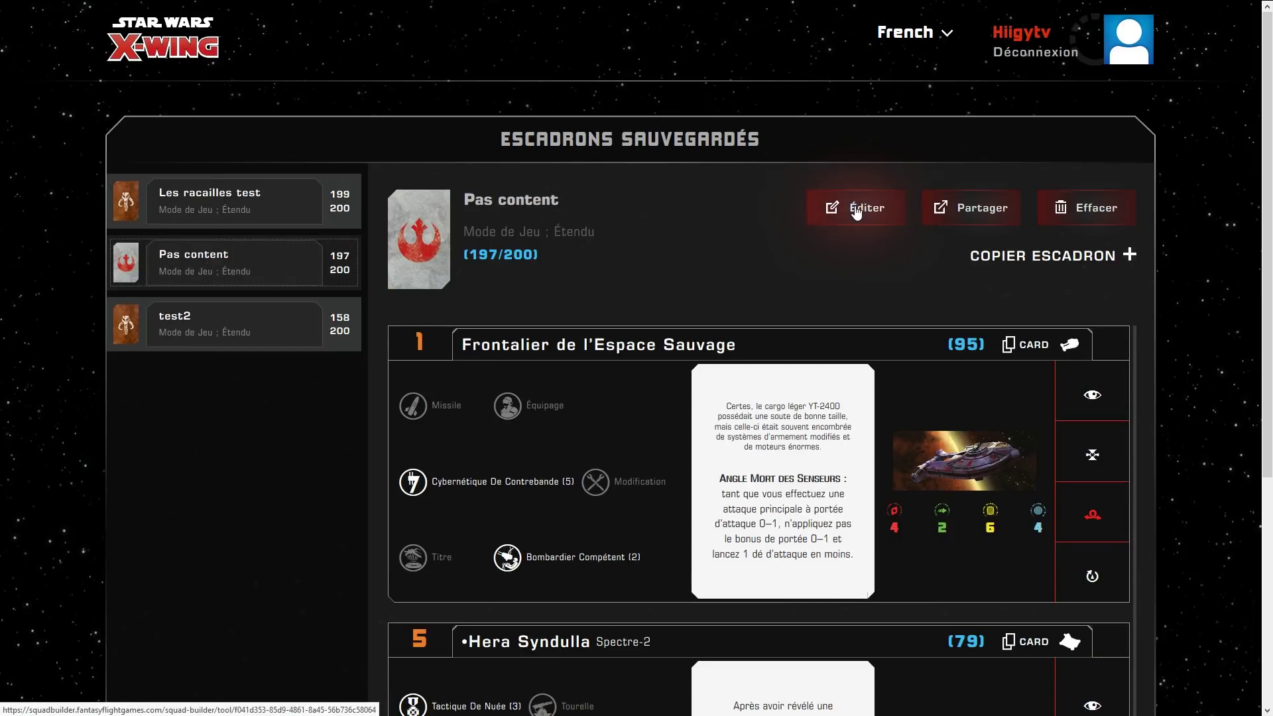
{"action": "left_click", "coordinate": [965, 219]}
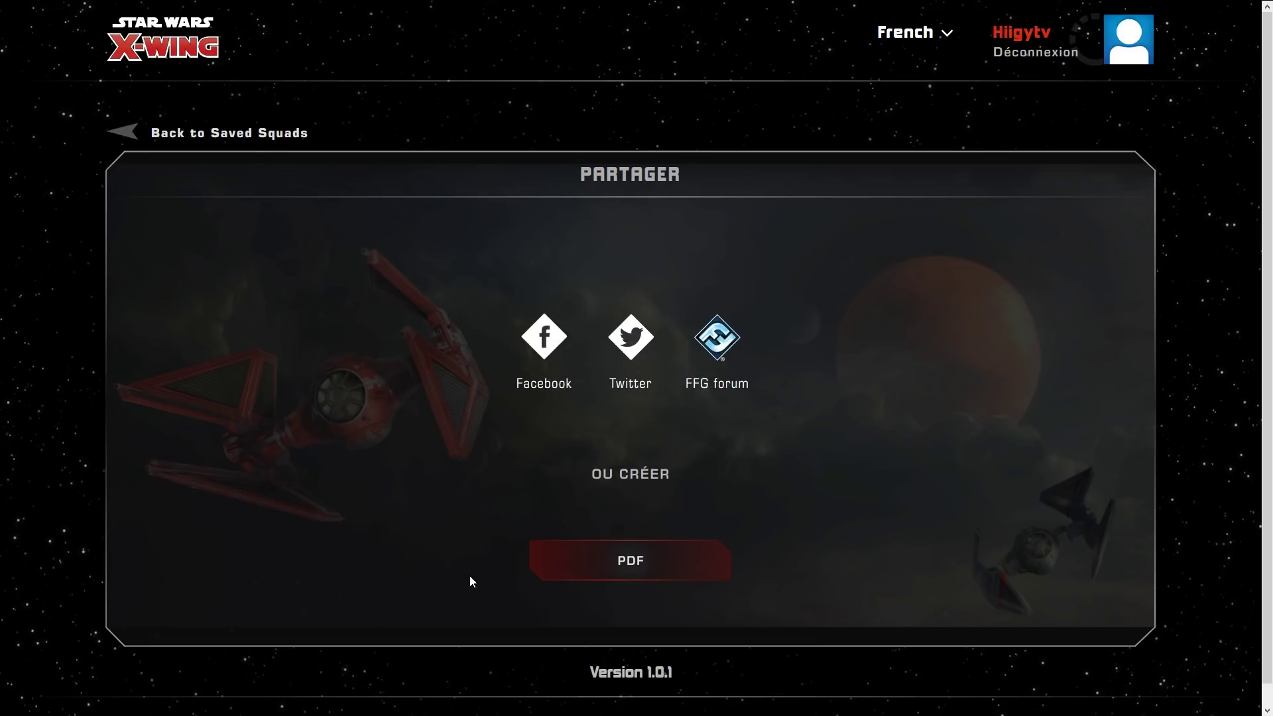
{"action": "left_click", "coordinate": [633, 559]}
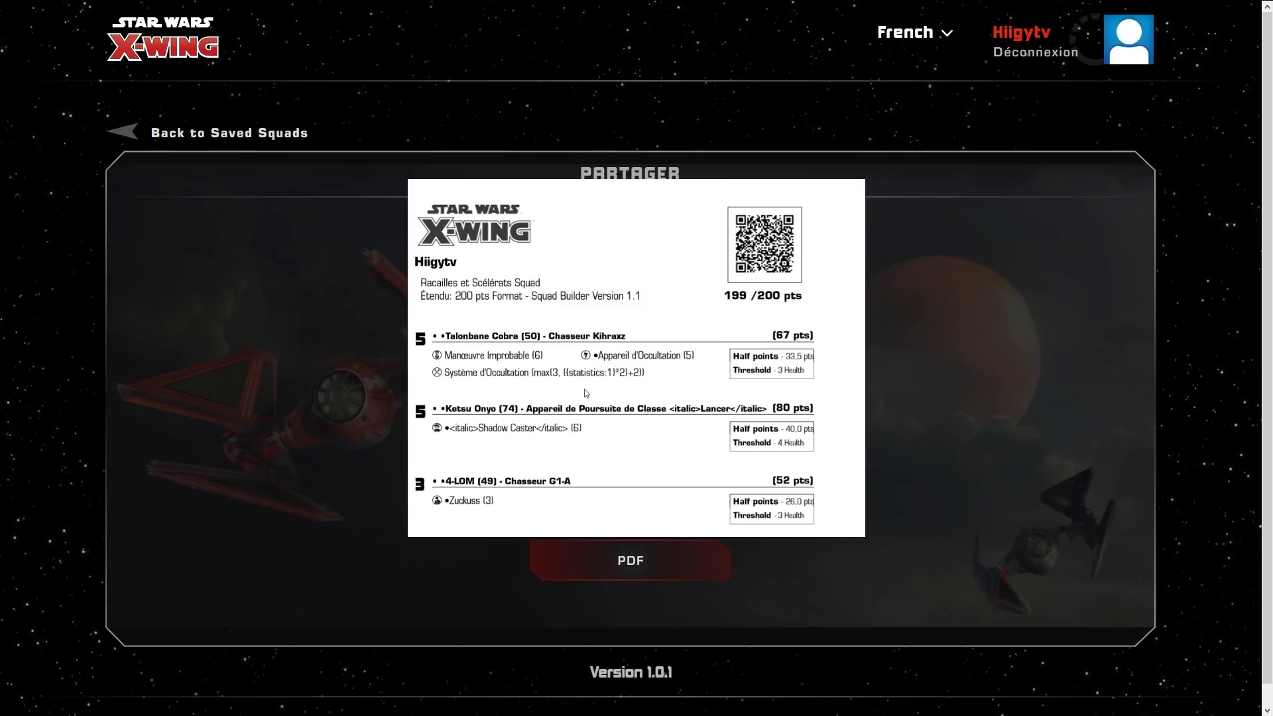
Step: Examine the squadron PDF's upgrade lines, highlighting the untranslated code in Système d'Occultation and Shadow Caster
{"action": "left_click_drag", "start_coordinate": [615, 372], "coordinate": [576, 372]}
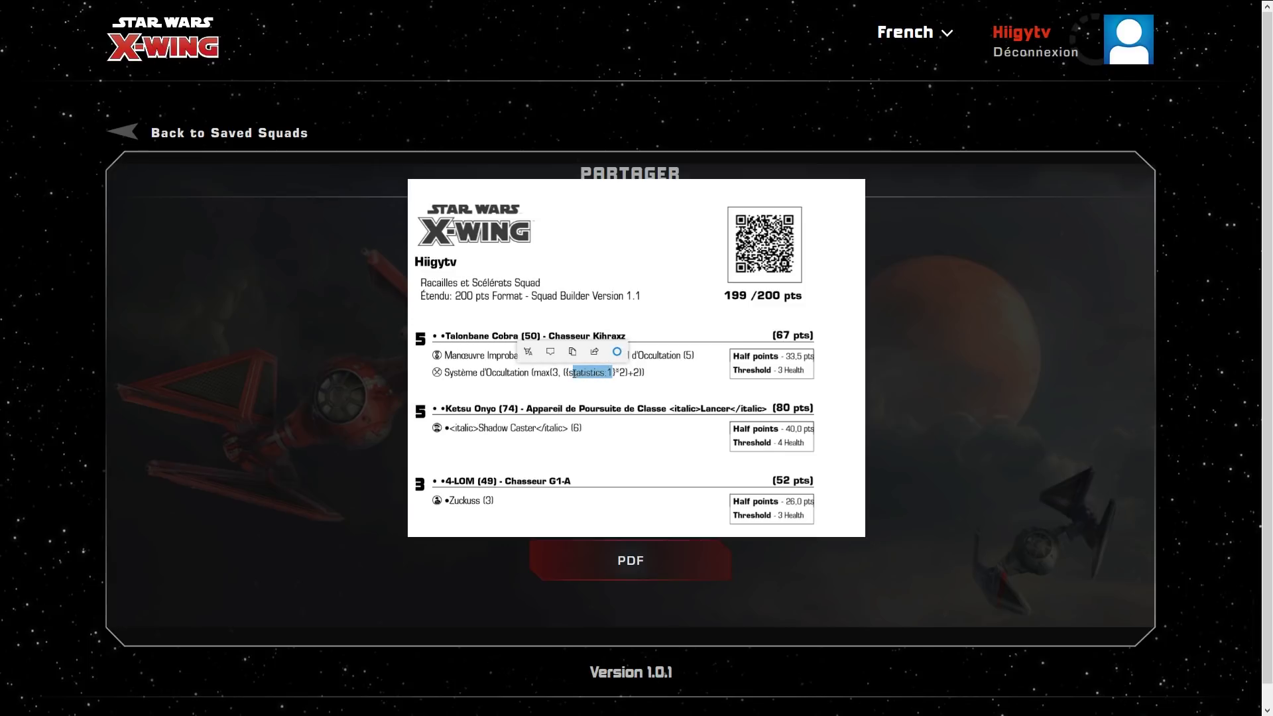
{"action": "left_click_drag", "start_coordinate": [451, 428], "coordinate": [562, 427]}
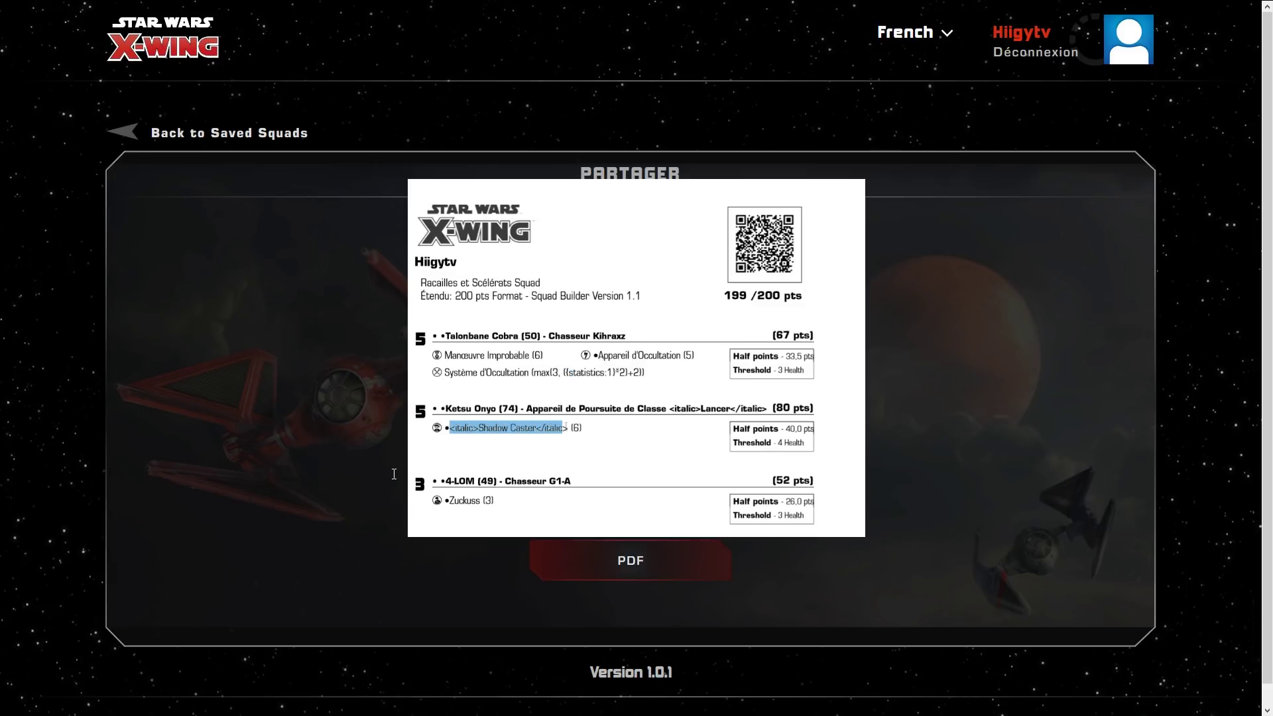
{"action": "left_click", "coordinate": [481, 428]}
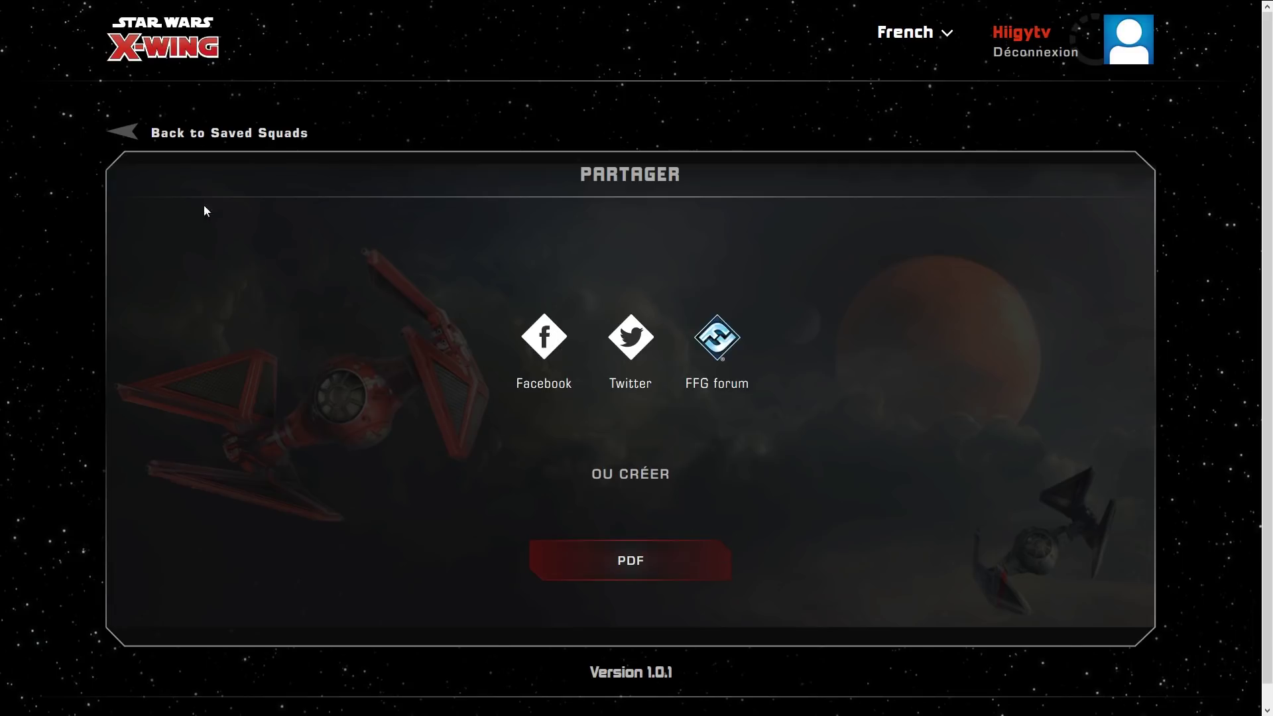
Step: Leave the sharing page, return to the home page and open the card database to view its search filters
{"action": "left_click", "coordinate": [128, 135]}
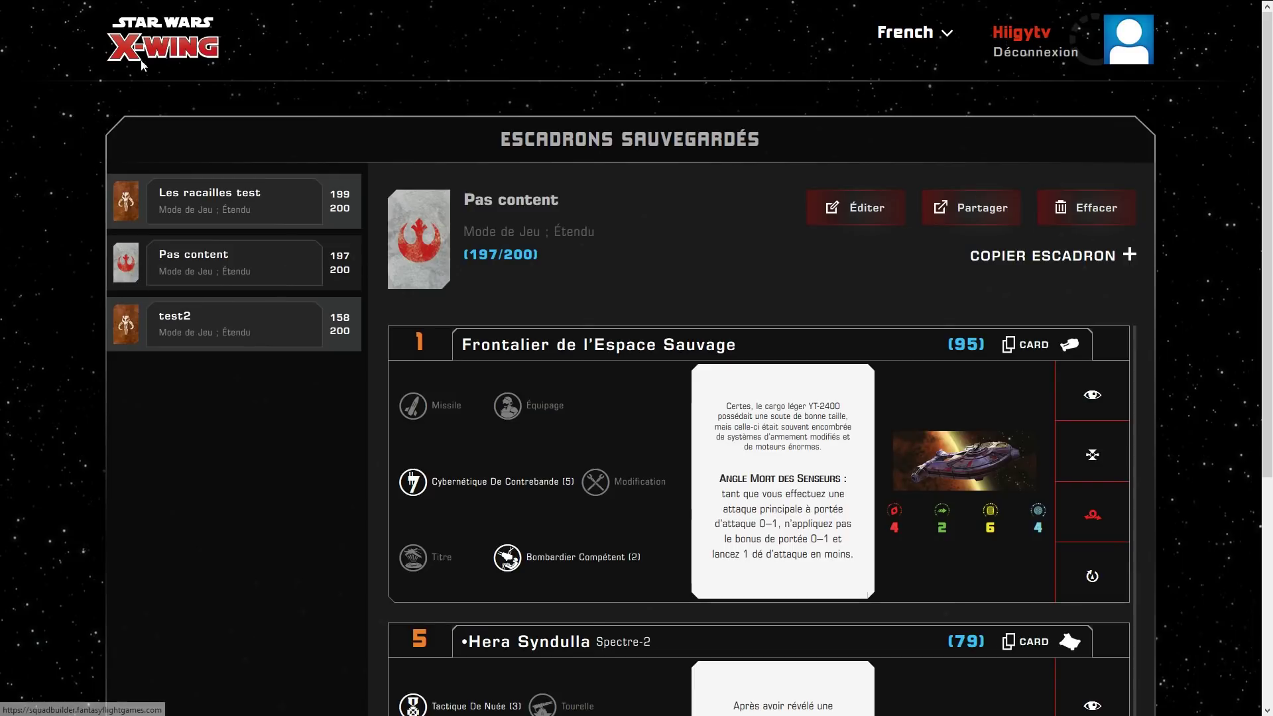
{"action": "left_click", "coordinate": [144, 58]}
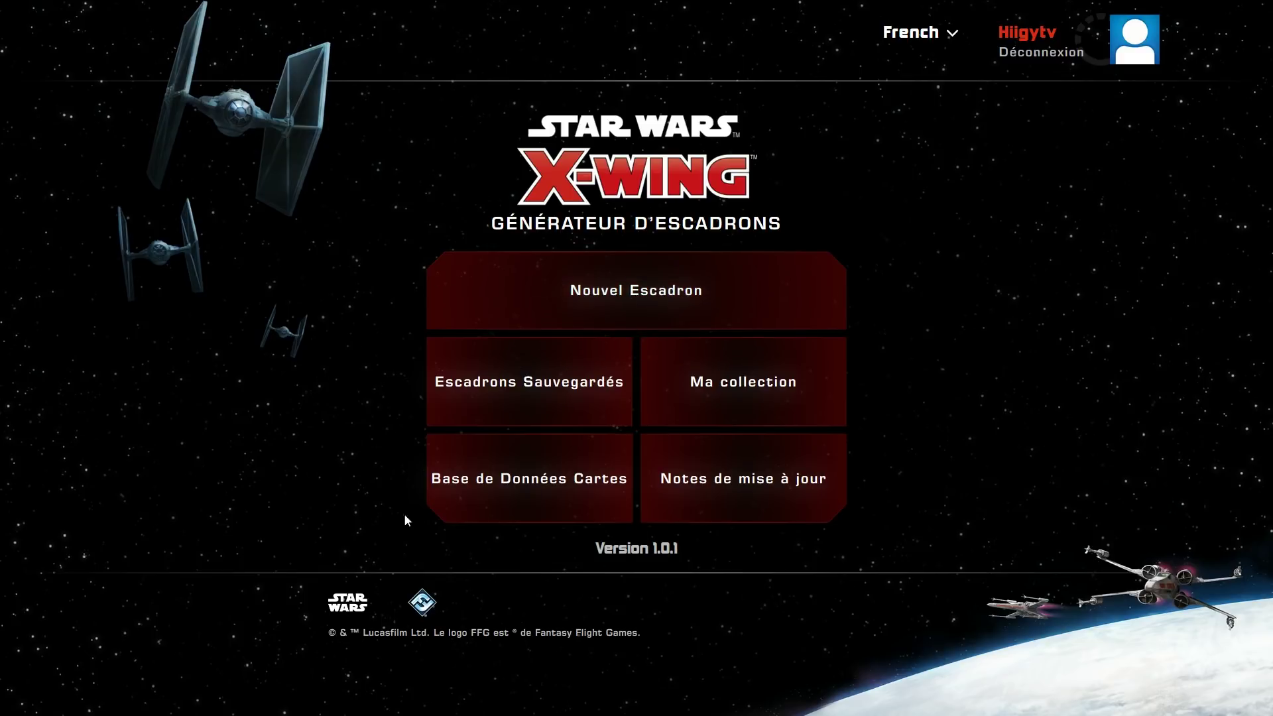
{"action": "left_click", "coordinate": [548, 479]}
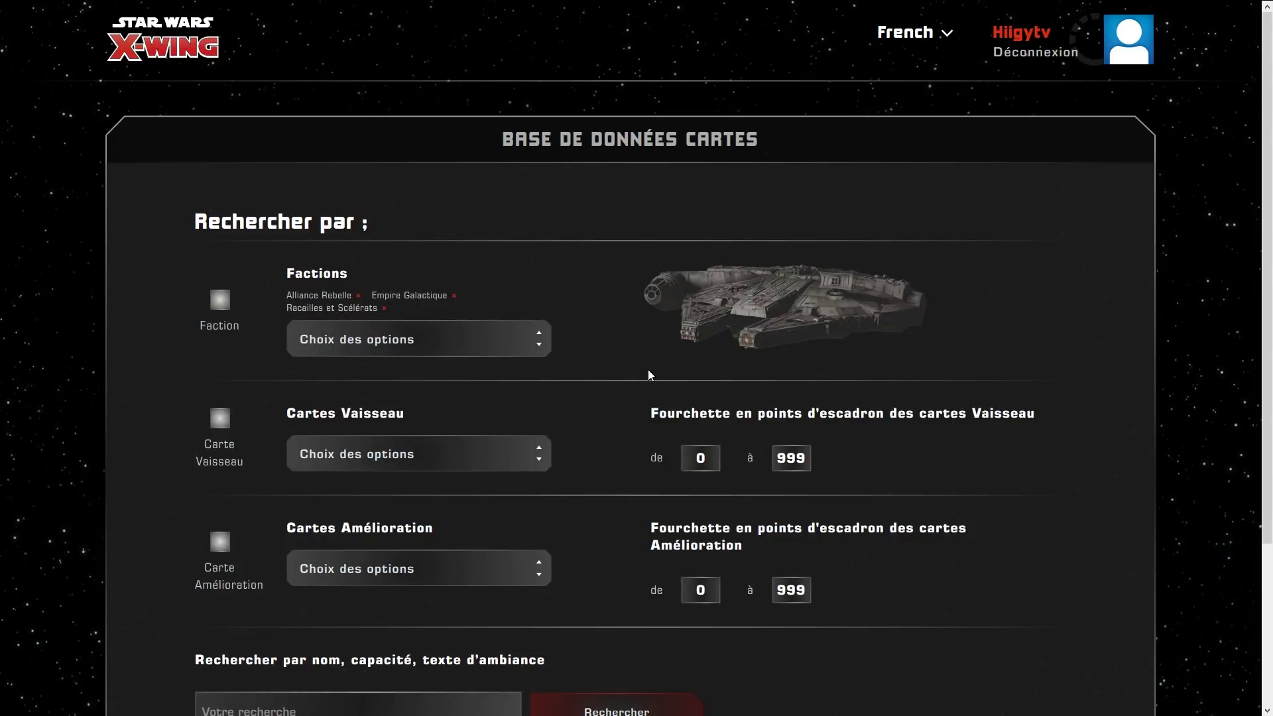
{"action": "scroll", "coordinate": [648, 375], "scroll_direction": "down", "scroll_amount": 3}
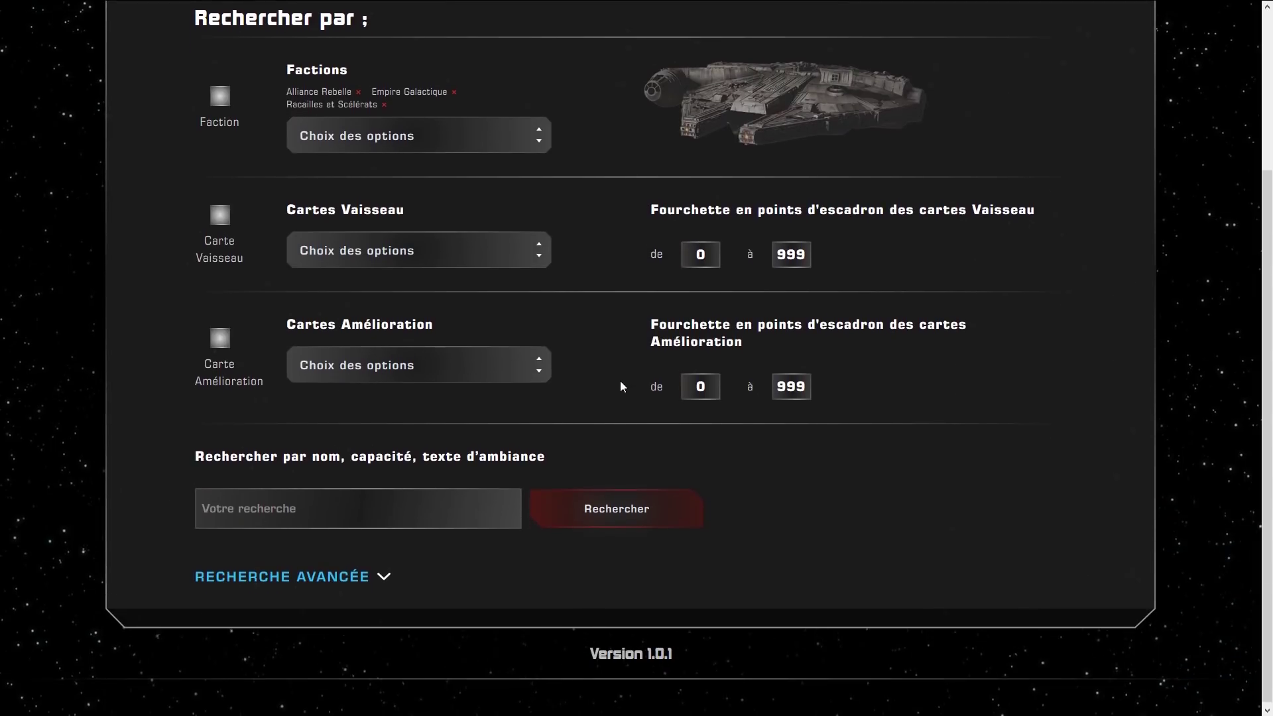
{"action": "scroll", "coordinate": [599, 425], "scroll_direction": "up", "scroll_amount": 3}
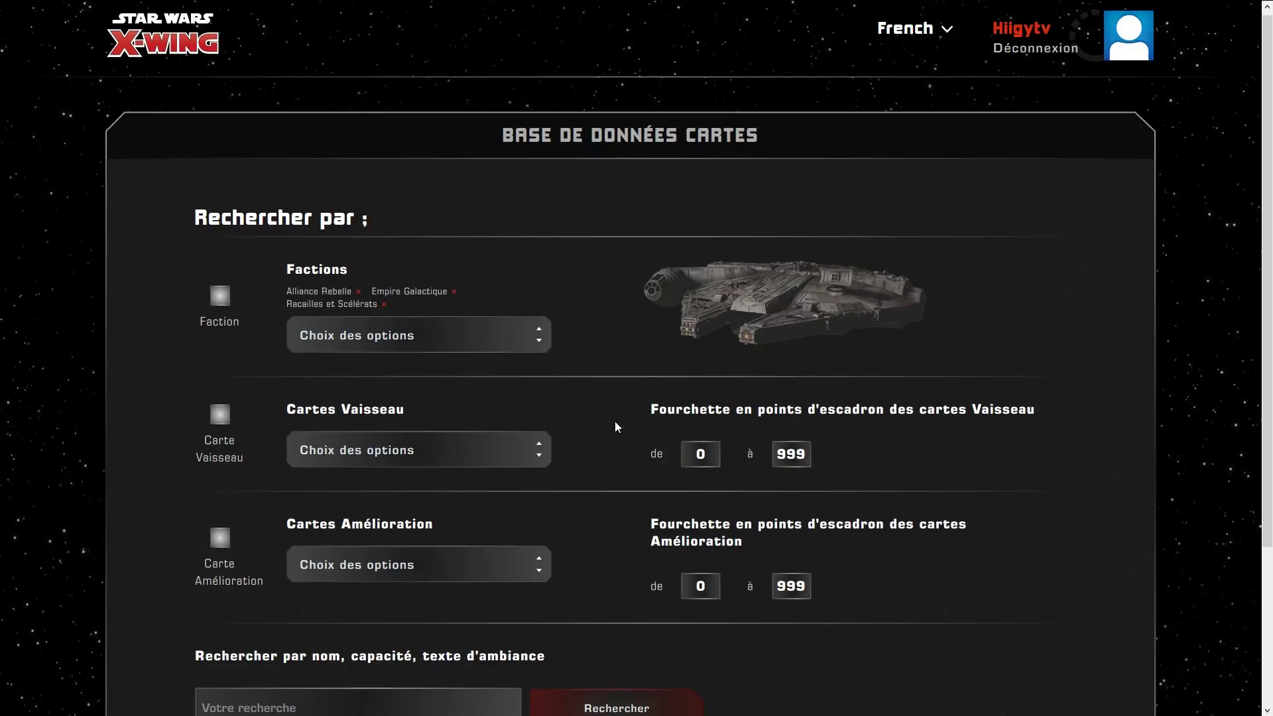
Step: Limit the faction filter to Alliance Rebelle by removing Racailles et Scélérats and Empire Galactique, keeping the filter enabled
{"action": "left_click", "coordinate": [222, 310]}
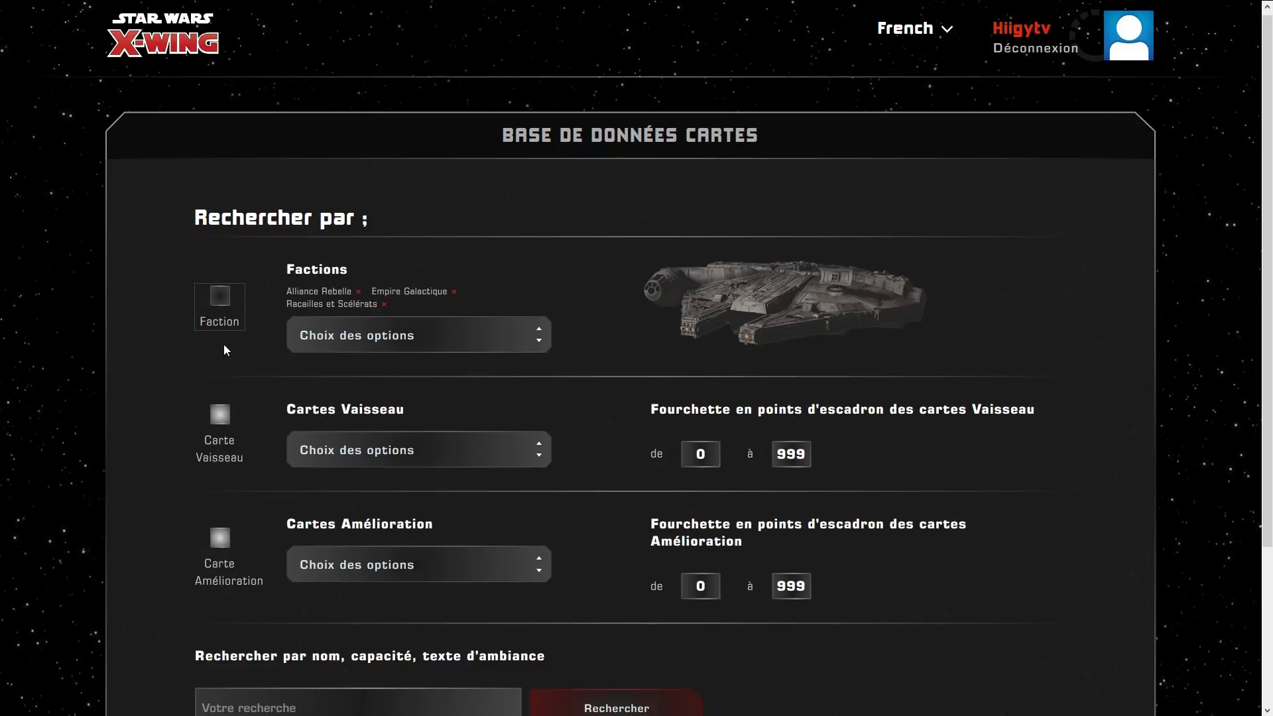
{"action": "left_click", "coordinate": [223, 304]}
{"action": "left_click", "coordinate": [384, 304]}
{"action": "left_click", "coordinate": [453, 293]}
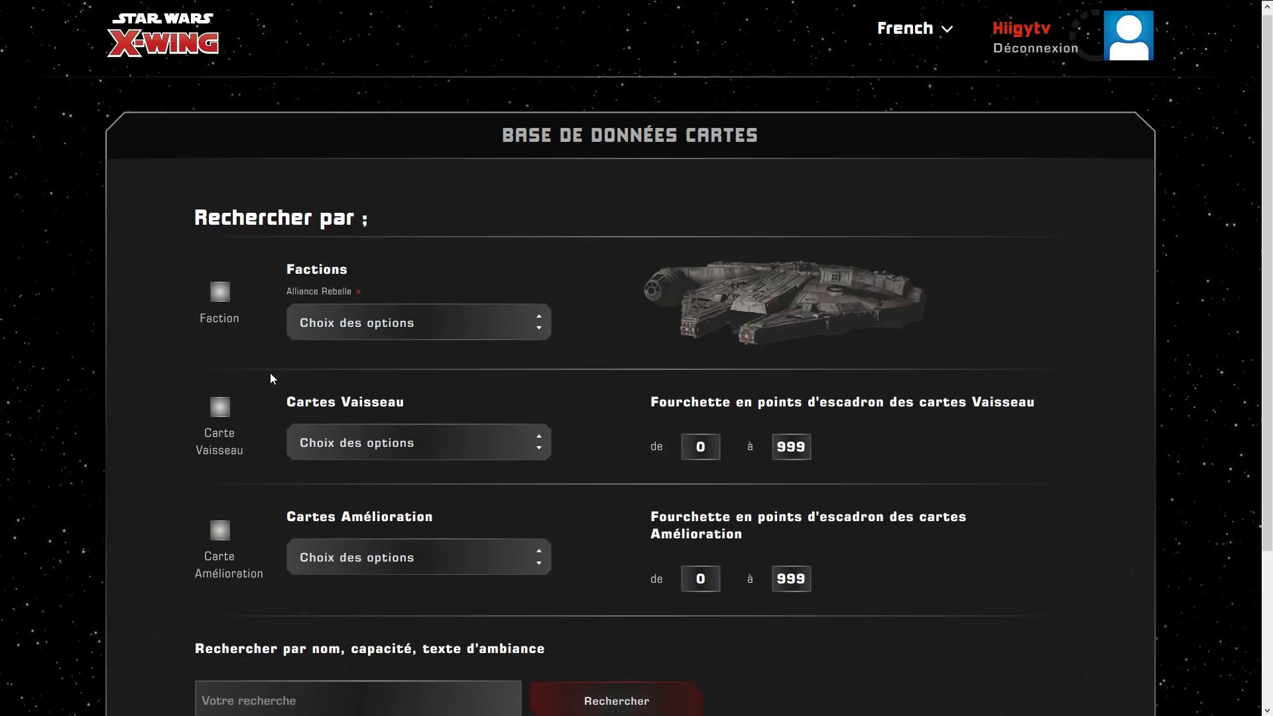
{"action": "left_click", "coordinate": [222, 300]}
{"action": "left_click", "coordinate": [221, 292]}
Step: Disable the Carte Vaisseau and Carte Amélioration filters and run the card search
{"action": "left_click", "coordinate": [221, 423]}
{"action": "left_click", "coordinate": [221, 528]}
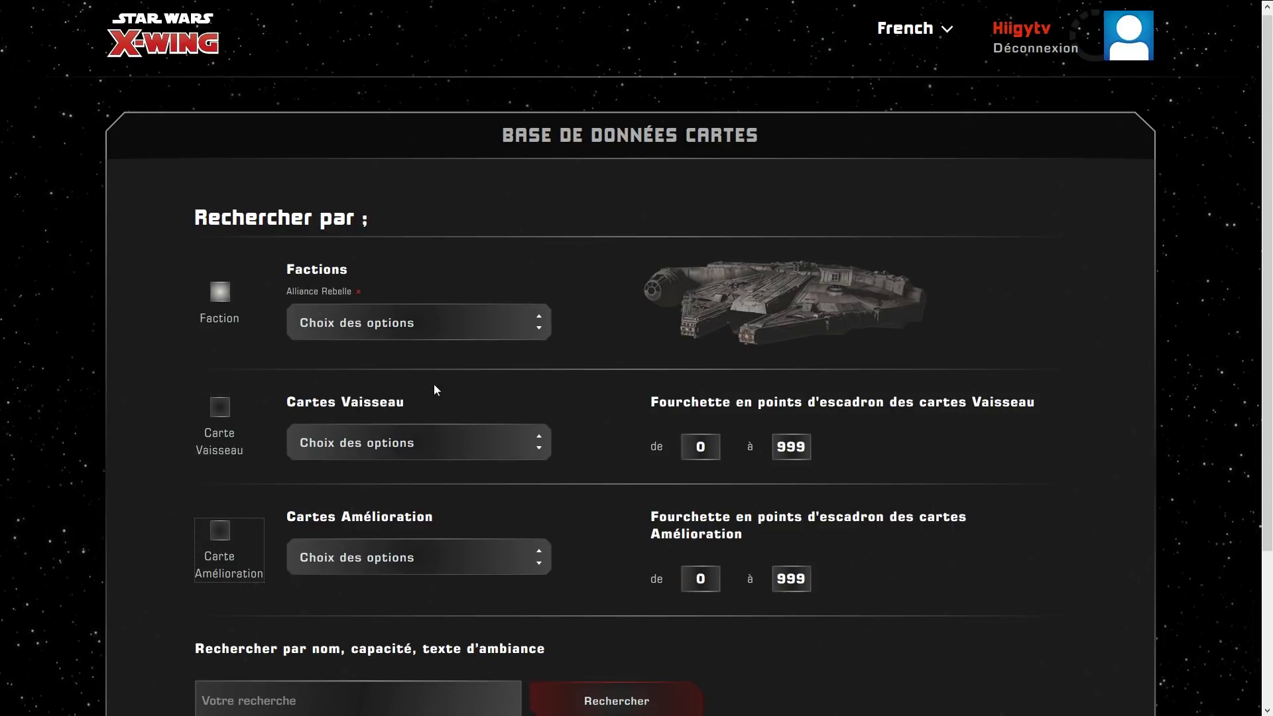
{"action": "scroll", "coordinate": [514, 417], "scroll_direction": "down", "scroll_amount": 3}
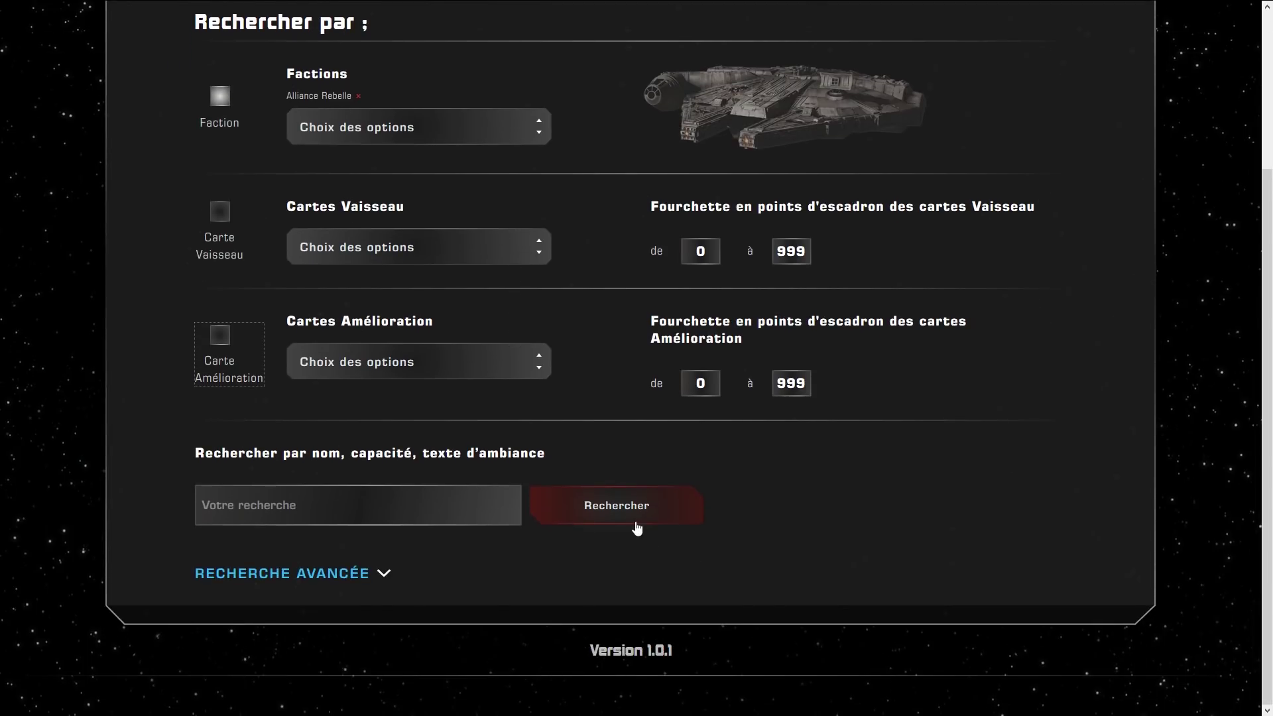
{"action": "left_click", "coordinate": [618, 515]}
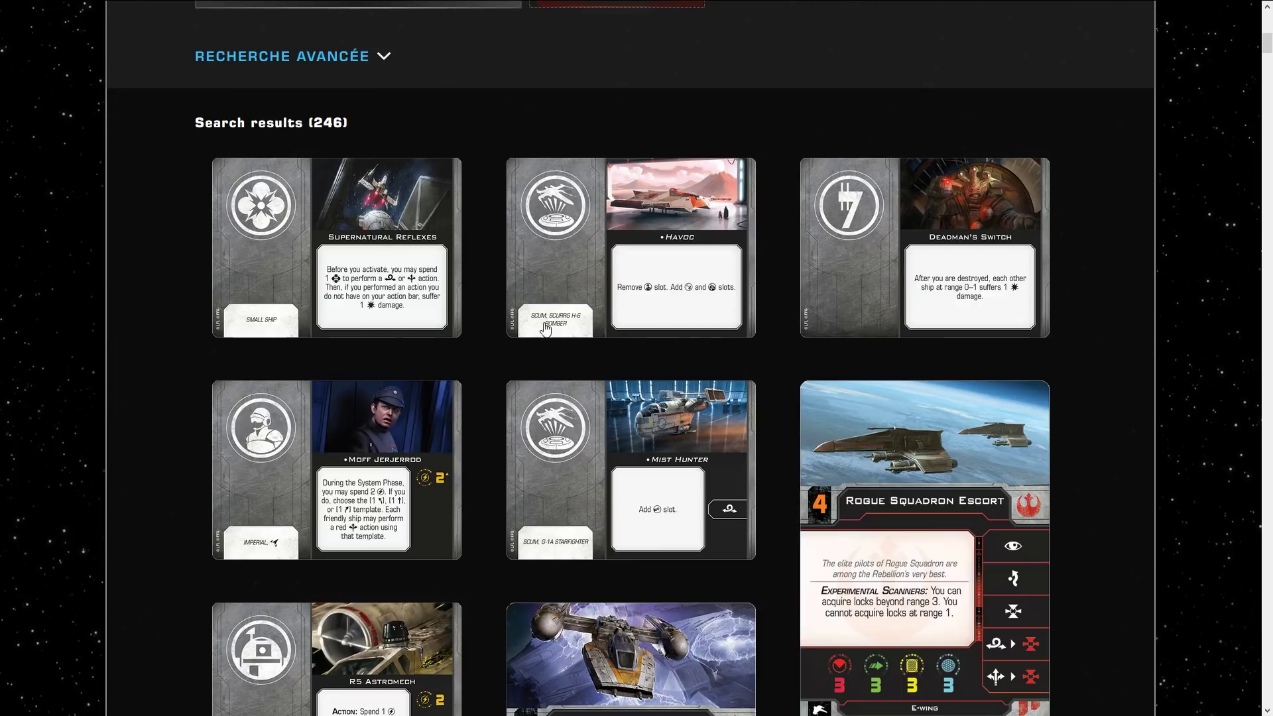
Step: Browse the search results, comparing the factions of the listed ship and upgrade cards with the filters set
{"action": "scroll", "coordinate": [305, 342], "scroll_direction": "down", "scroll_amount": 5}
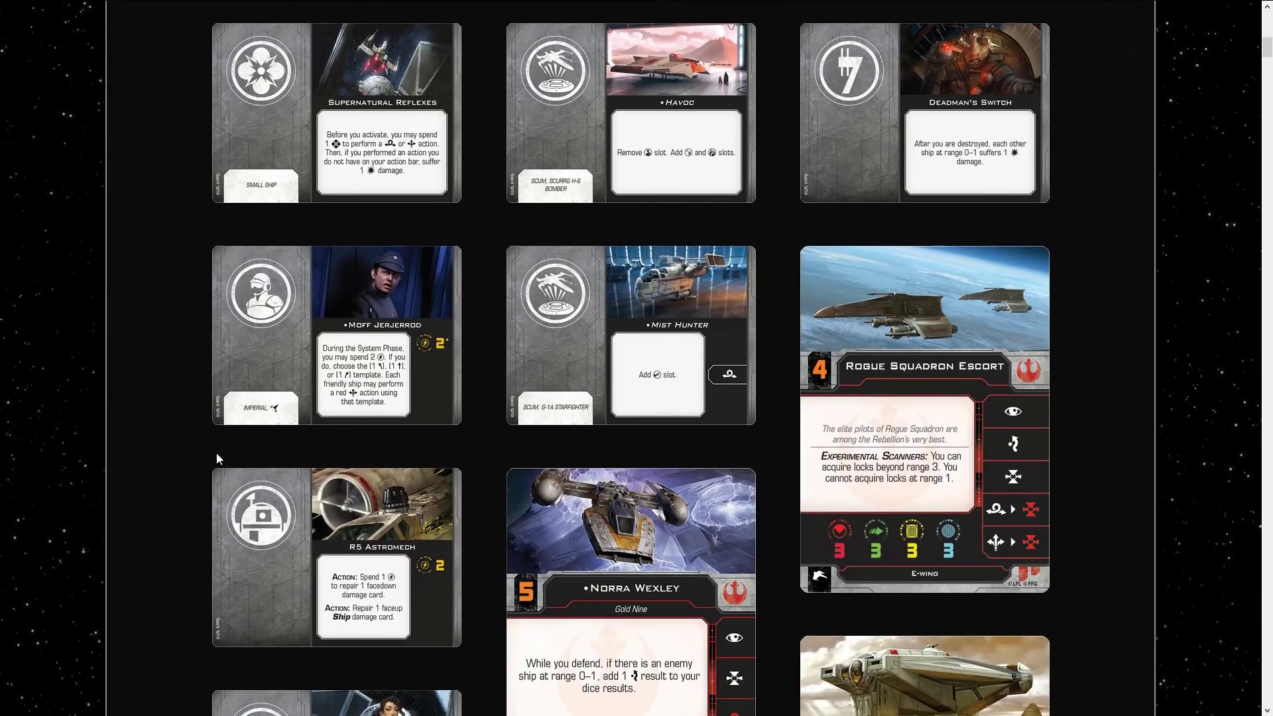
{"action": "scroll", "coordinate": [796, 345], "scroll_direction": "down", "scroll_amount": 4}
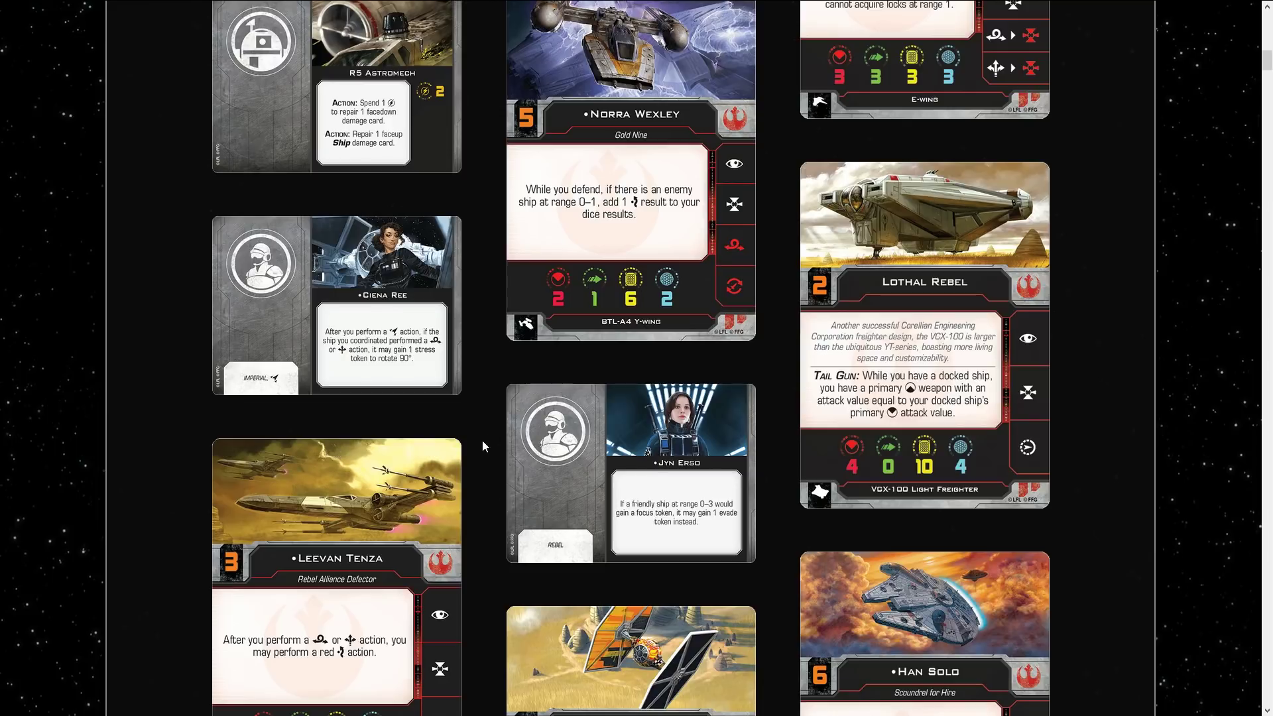
{"action": "scroll", "coordinate": [388, 457], "scroll_direction": "down", "scroll_amount": 5}
{"action": "scroll", "coordinate": [388, 457], "scroll_direction": "down", "scroll_amount": 7}
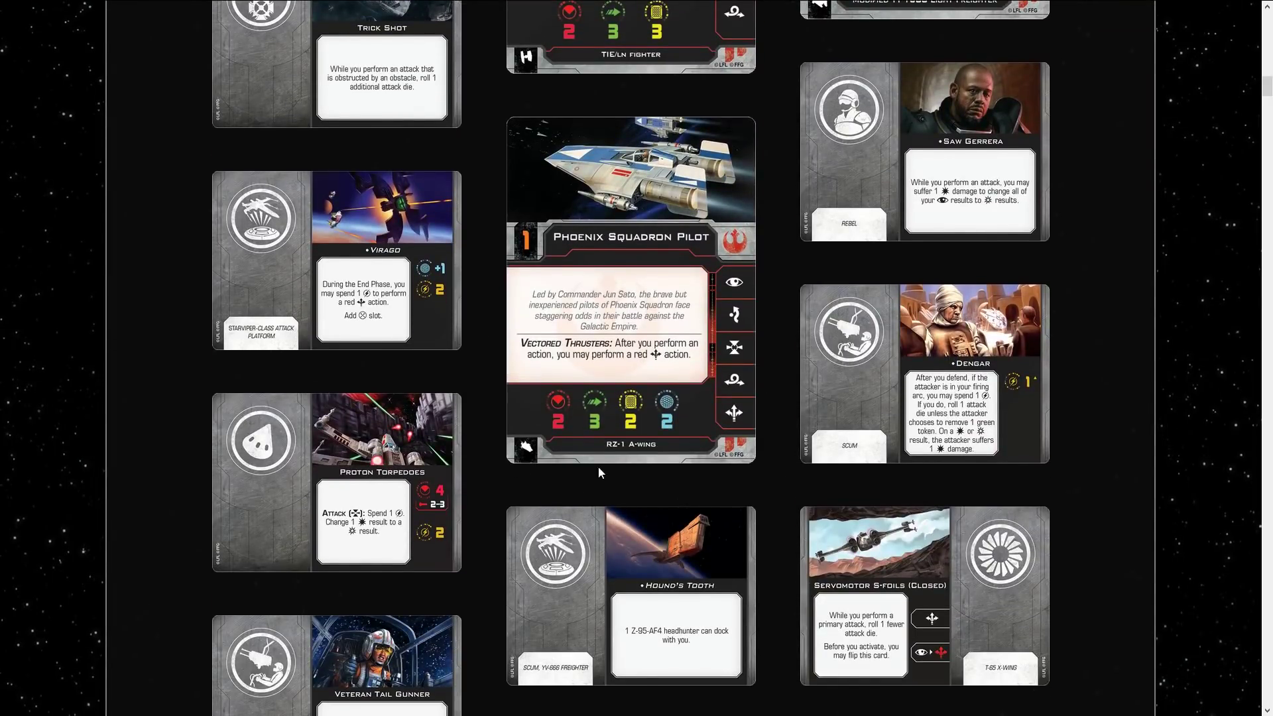
{"action": "scroll", "coordinate": [479, 475], "scroll_direction": "down", "scroll_amount": 6}
{"action": "scroll", "coordinate": [478, 475], "scroll_direction": "up", "scroll_amount": 20}
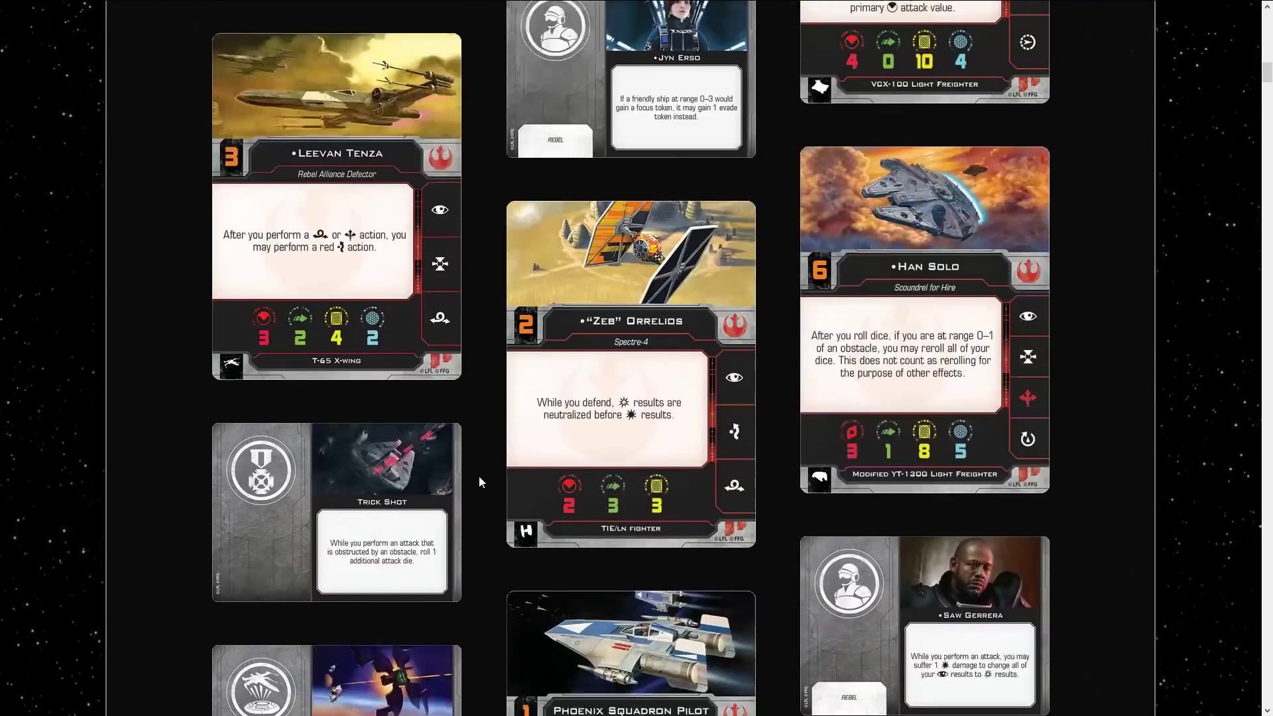
{"action": "scroll", "coordinate": [478, 476], "scroll_direction": "up", "scroll_amount": 10}
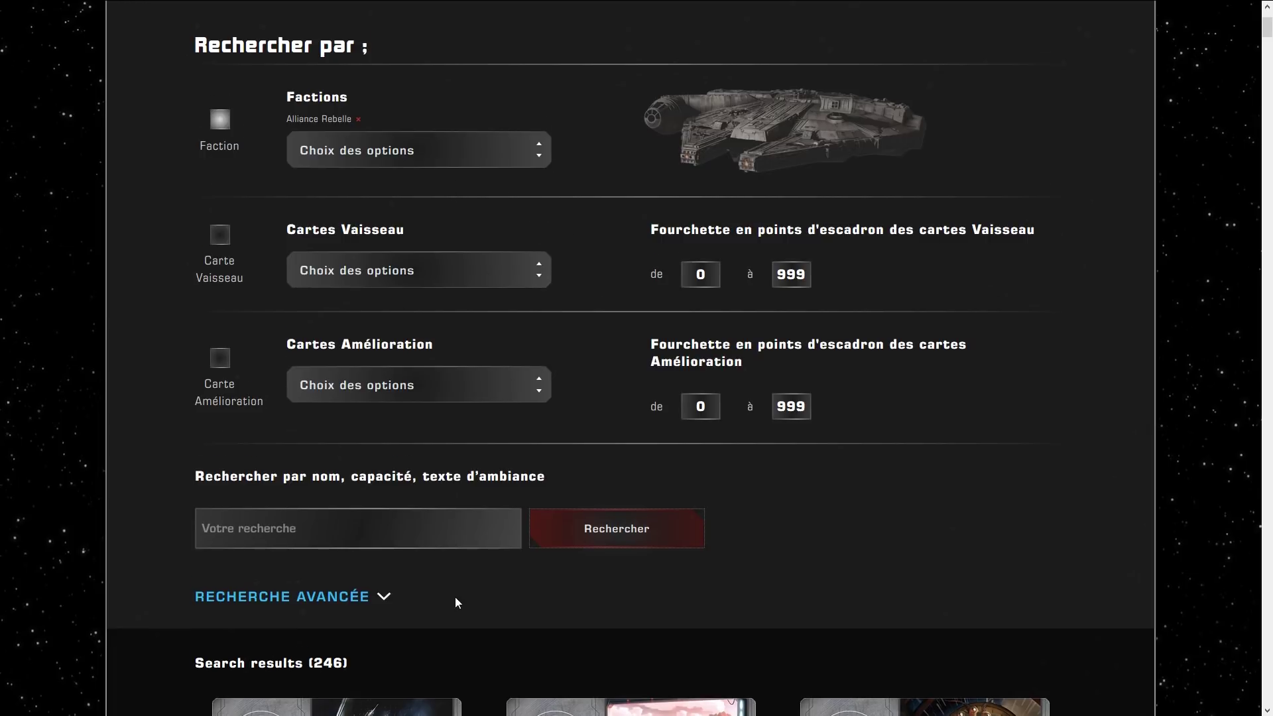
{"action": "scroll", "coordinate": [455, 596], "scroll_direction": "down", "scroll_amount": 6}
{"action": "scroll", "coordinate": [345, 553], "scroll_direction": "up", "scroll_amount": 6}
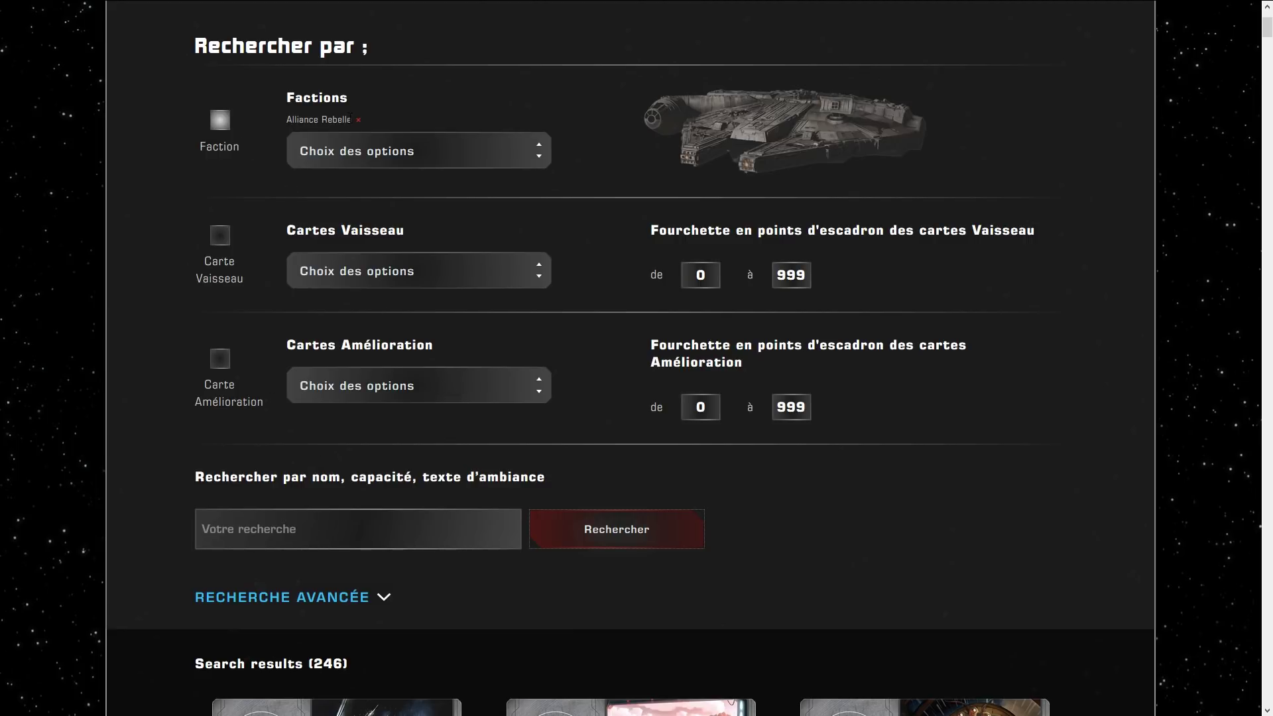
{"action": "scroll", "coordinate": [525, 556], "scroll_direction": "down", "scroll_amount": 8}
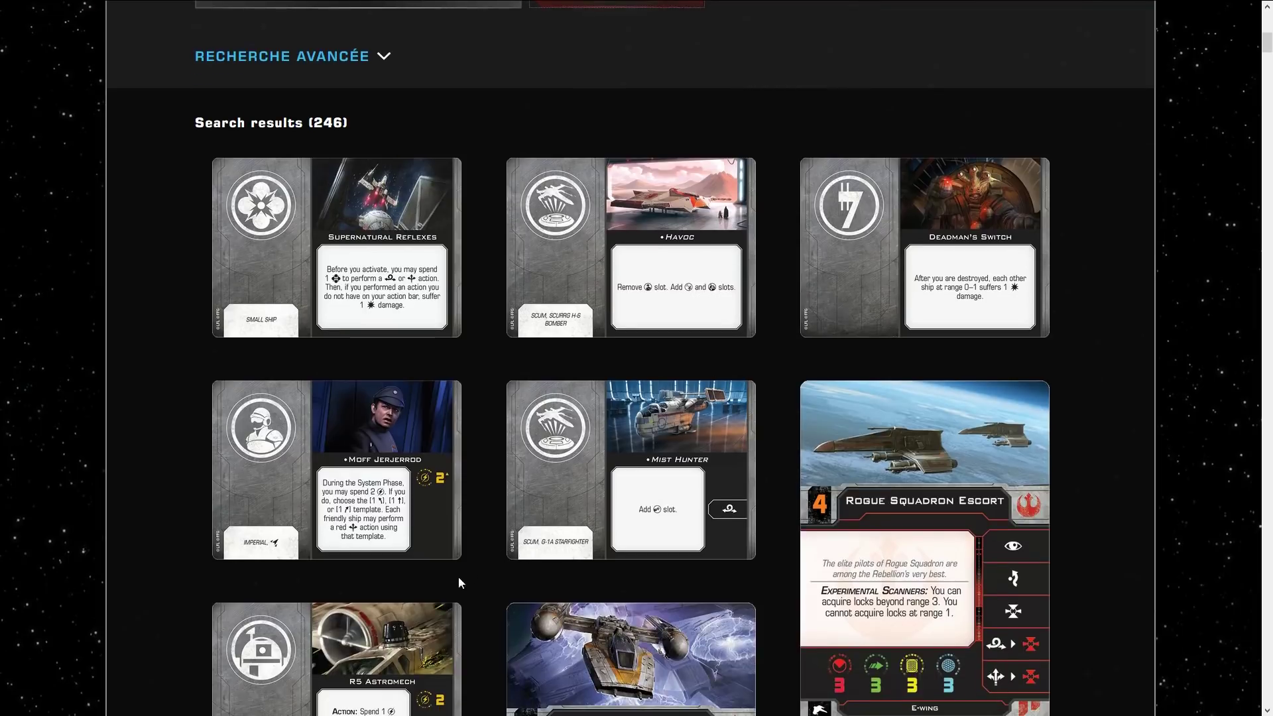
{"action": "scroll", "coordinate": [458, 576], "scroll_direction": "up", "scroll_amount": 5}
{"action": "scroll", "coordinate": [441, 605], "scroll_direction": "up", "scroll_amount": 5}
Step: Disable the Faction filter and, in the advanced search, enable the Attaque statistic with a minimum of 3
{"action": "left_click", "coordinate": [222, 257]}
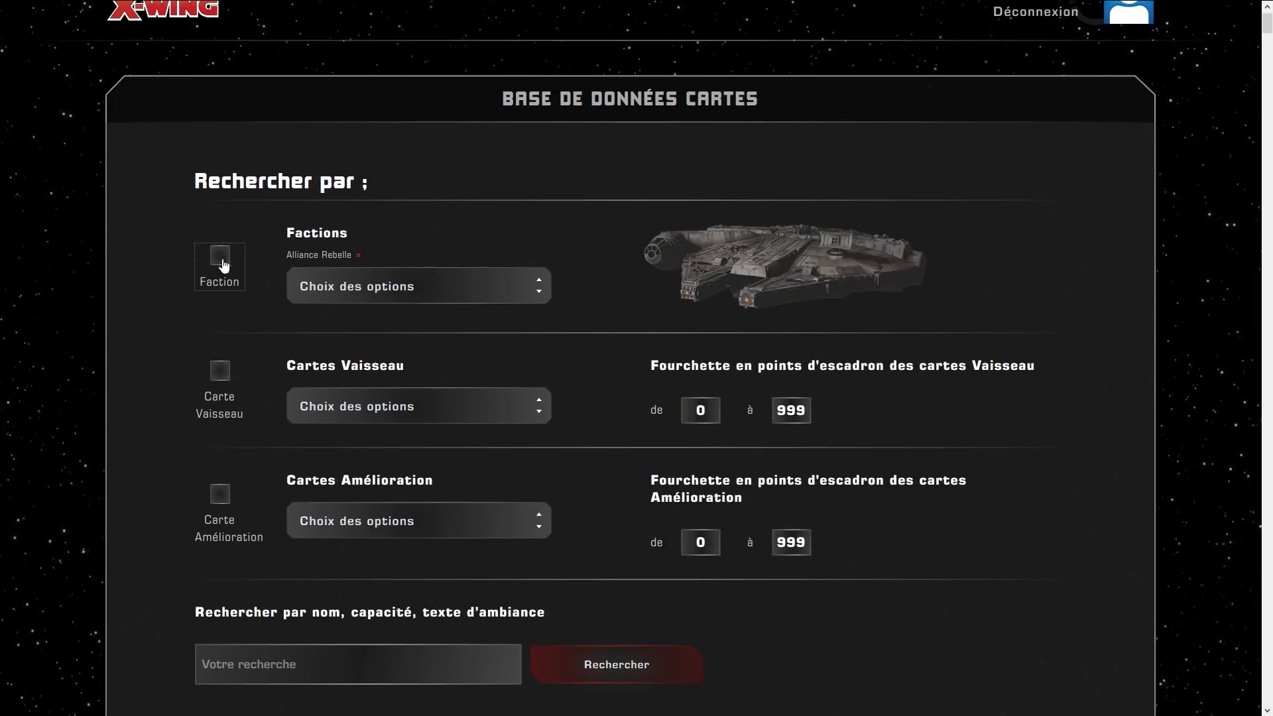
{"action": "scroll", "coordinate": [633, 458], "scroll_direction": "down", "scroll_amount": 1}
{"action": "scroll", "coordinate": [443, 441], "scroll_direction": "down", "scroll_amount": 3}
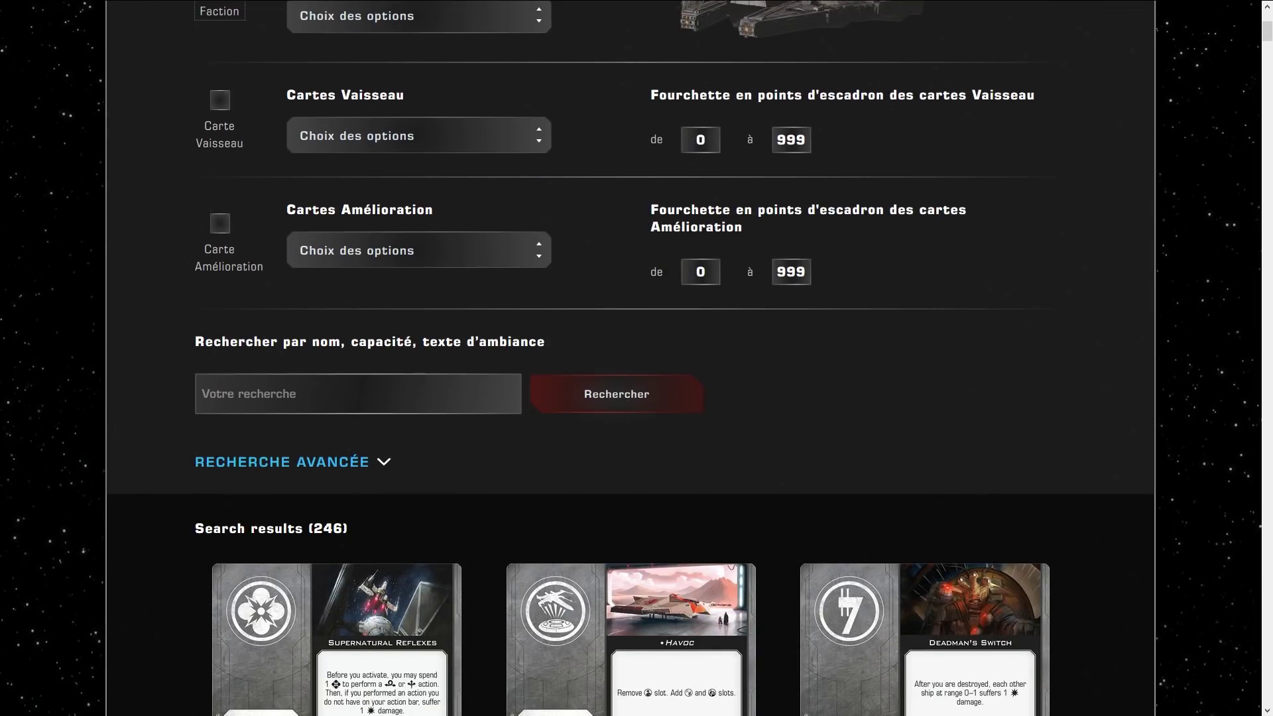
{"action": "left_click", "coordinate": [312, 464]}
{"action": "scroll", "coordinate": [600, 496], "scroll_direction": "down", "scroll_amount": 4}
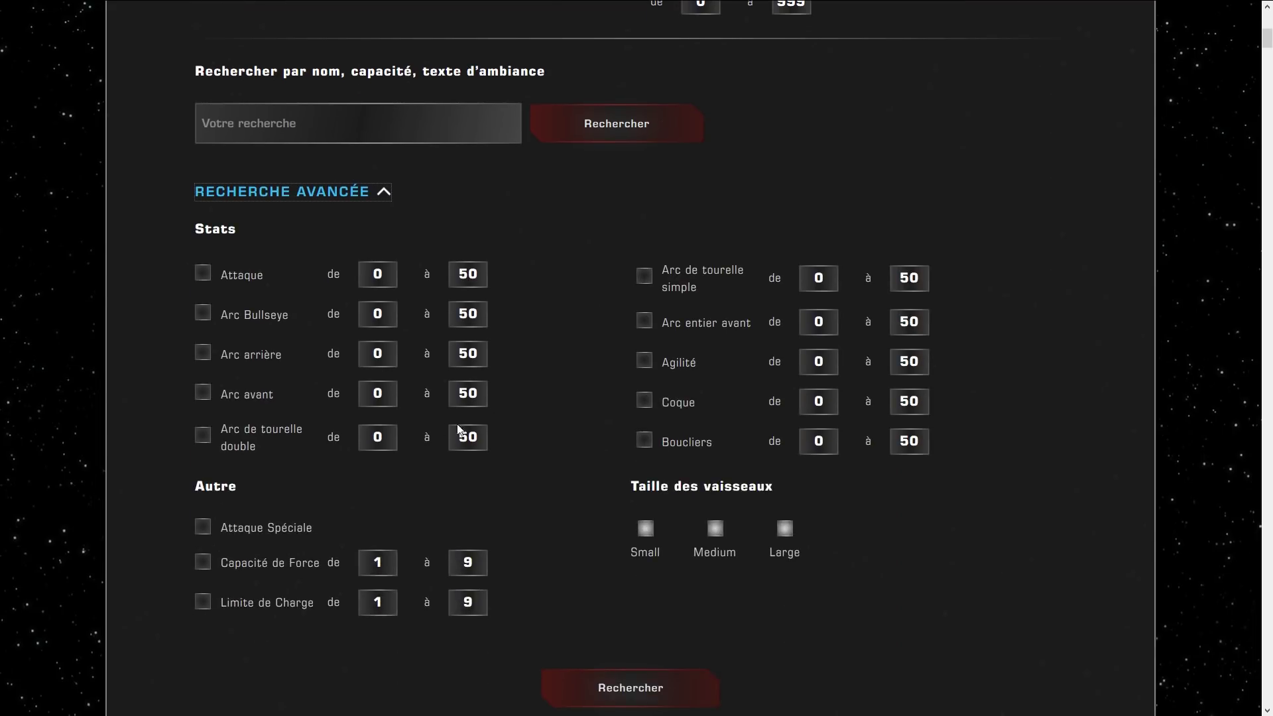
{"action": "left_click", "coordinate": [194, 276]}
{"action": "left_click_drag", "start_coordinate": [376, 273], "coordinate": [396, 273]}
{"action": "type", "text": "3"}
Step: Re-enable the Faction filter, replace Alliance Rebelle with Racailles et Scélérats and run the advanced search
{"action": "scroll", "coordinate": [535, 569], "scroll_direction": "up", "scroll_amount": 8}
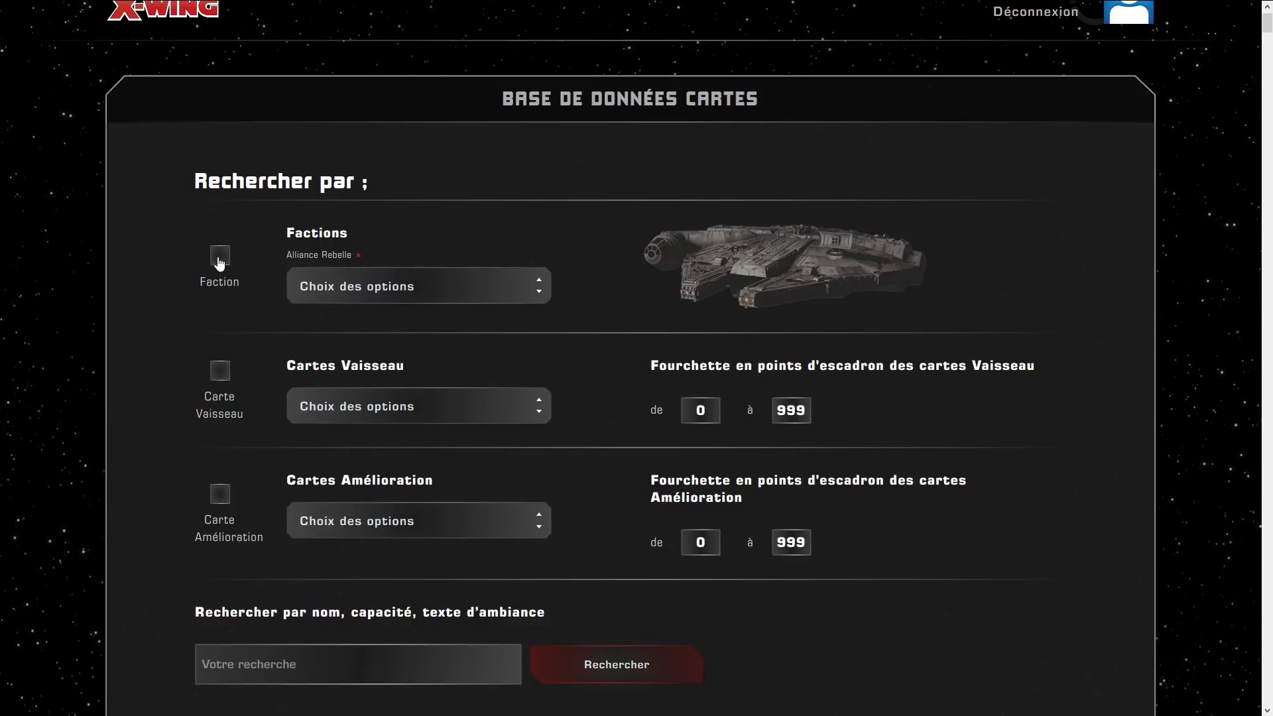
{"action": "left_click", "coordinate": [220, 258]}
{"action": "left_click", "coordinate": [358, 257]}
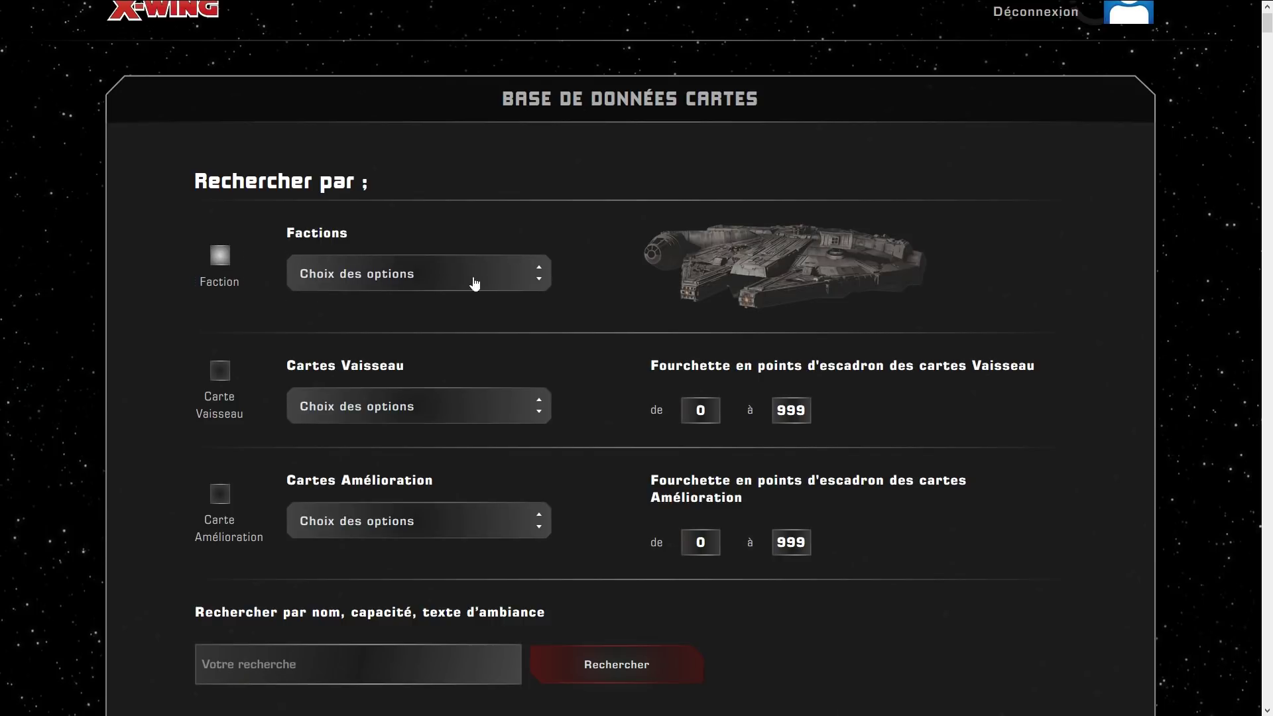
{"action": "left_click", "coordinate": [539, 277]}
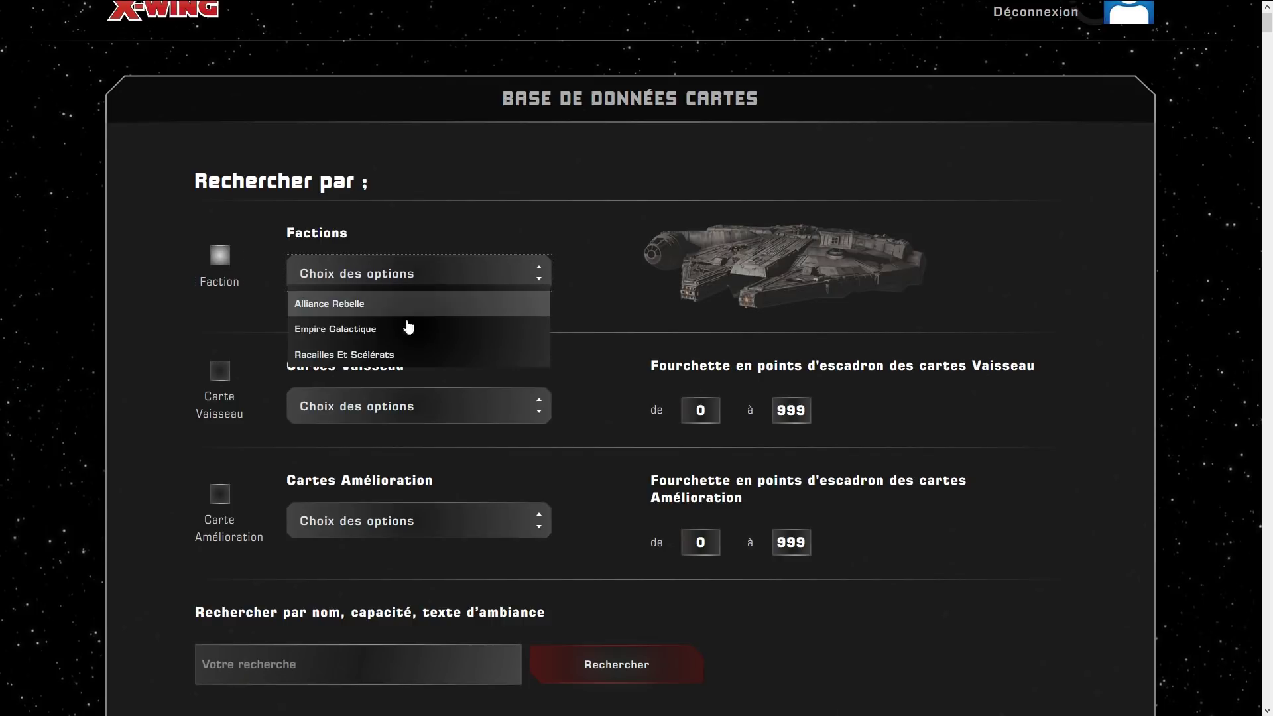
{"action": "left_click", "coordinate": [350, 355]}
{"action": "scroll", "coordinate": [511, 336], "scroll_direction": "down", "scroll_amount": 10}
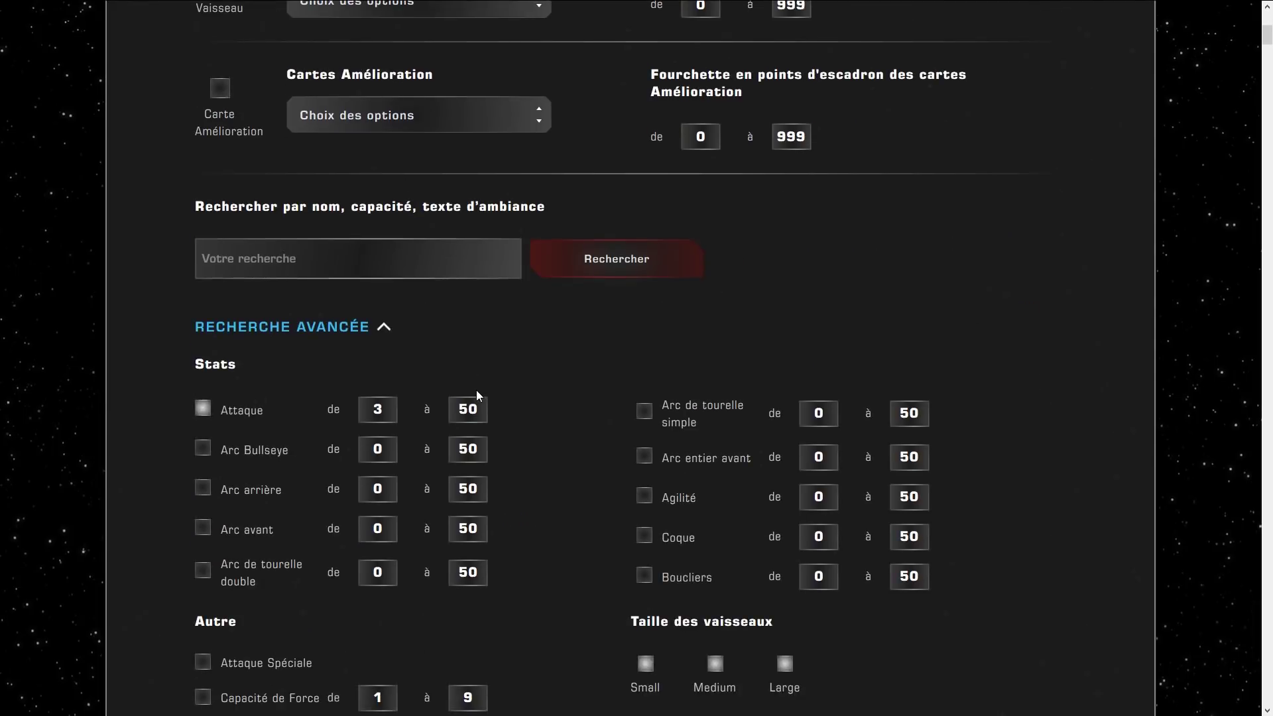
{"action": "scroll", "coordinate": [627, 483], "scroll_direction": "down", "scroll_amount": 2}
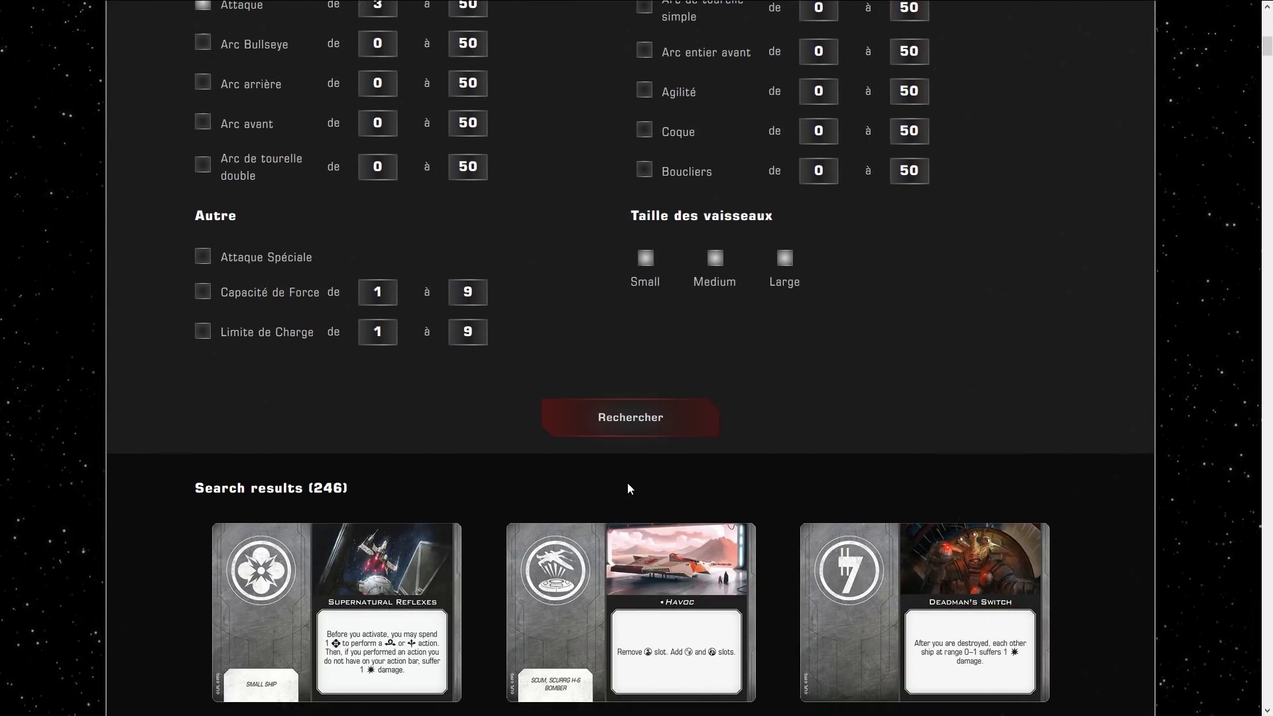
{"action": "left_click", "coordinate": [616, 420]}
Step: Browse the resulting Racailles et Scélérats ship cards, checking their attack values and abilities
{"action": "scroll", "coordinate": [723, 488], "scroll_direction": "down", "scroll_amount": 5}
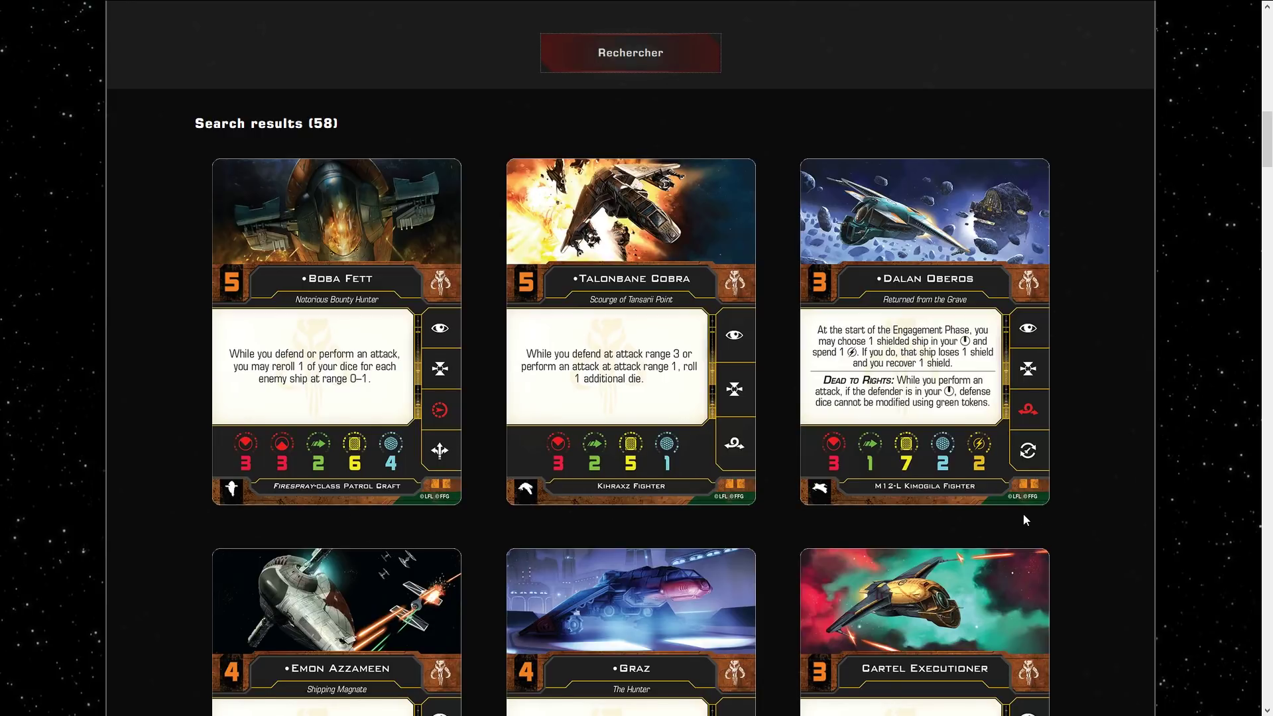
{"action": "scroll", "coordinate": [1033, 527], "scroll_direction": "down", "scroll_amount": 4}
{"action": "scroll", "coordinate": [1032, 524], "scroll_direction": "down", "scroll_amount": 8}
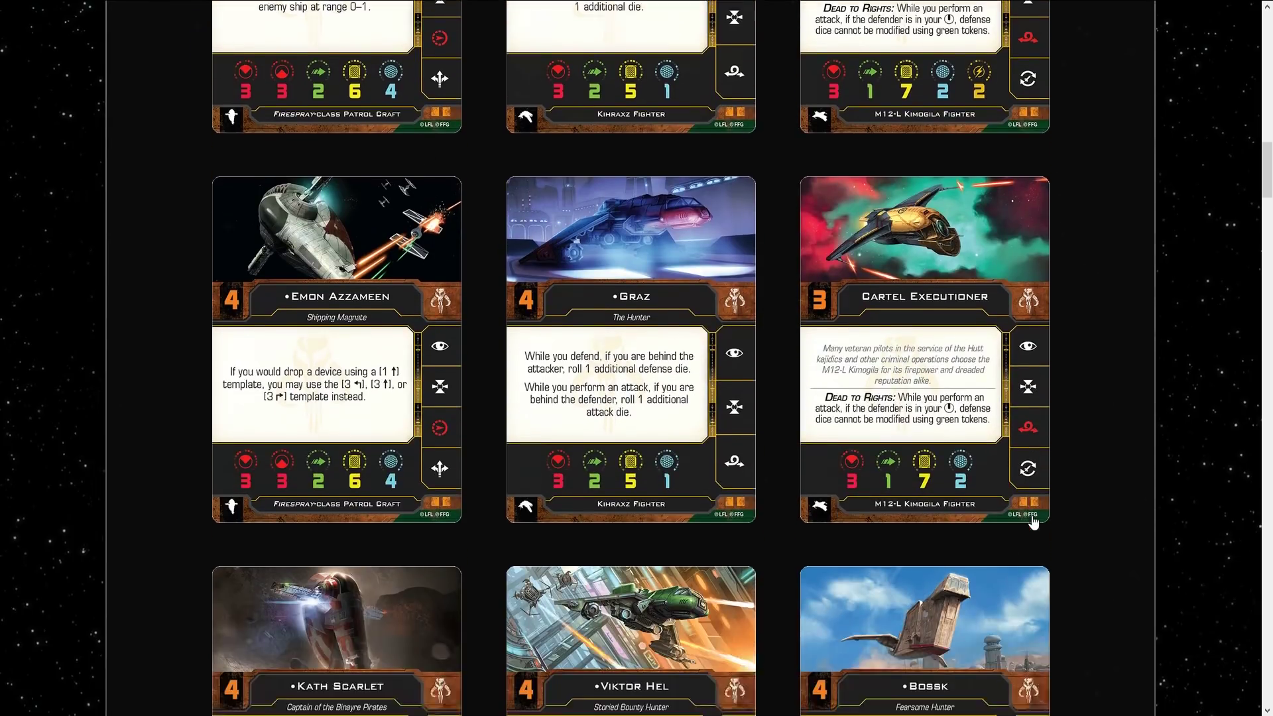
{"action": "scroll", "coordinate": [1033, 523], "scroll_direction": "down", "scroll_amount": 9}
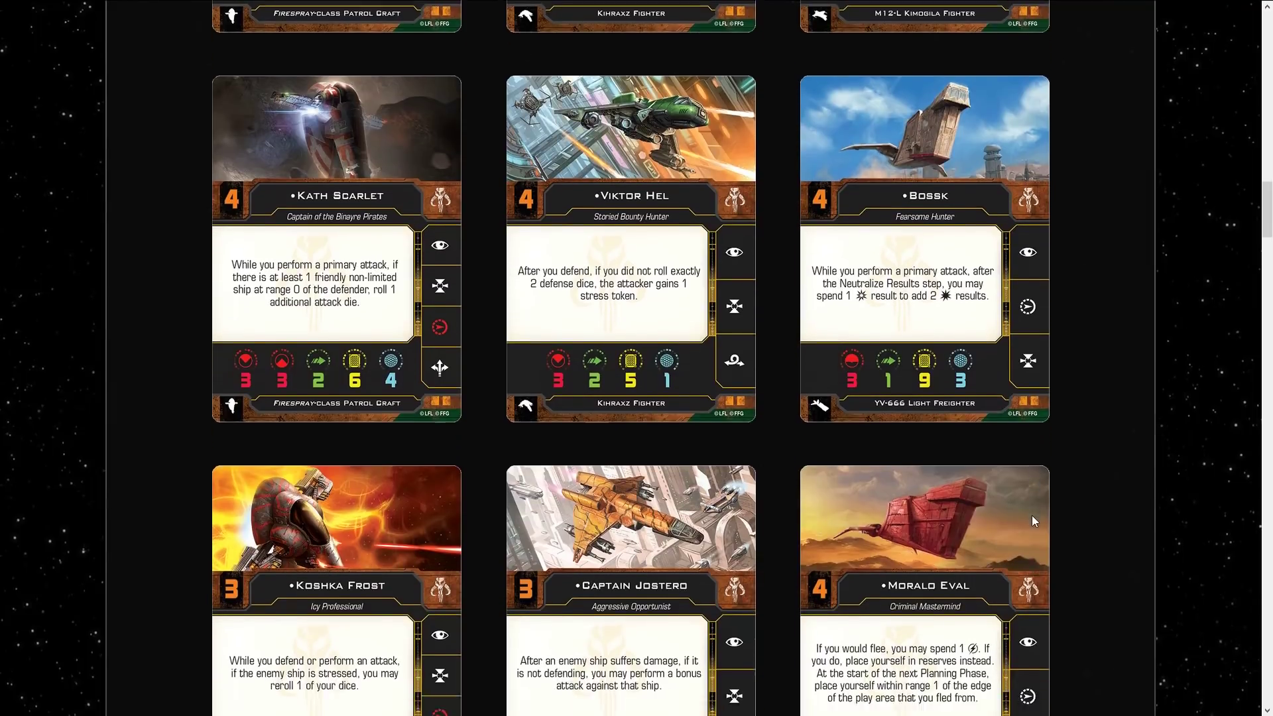
{"action": "scroll", "coordinate": [1033, 520], "scroll_direction": "down", "scroll_amount": 13}
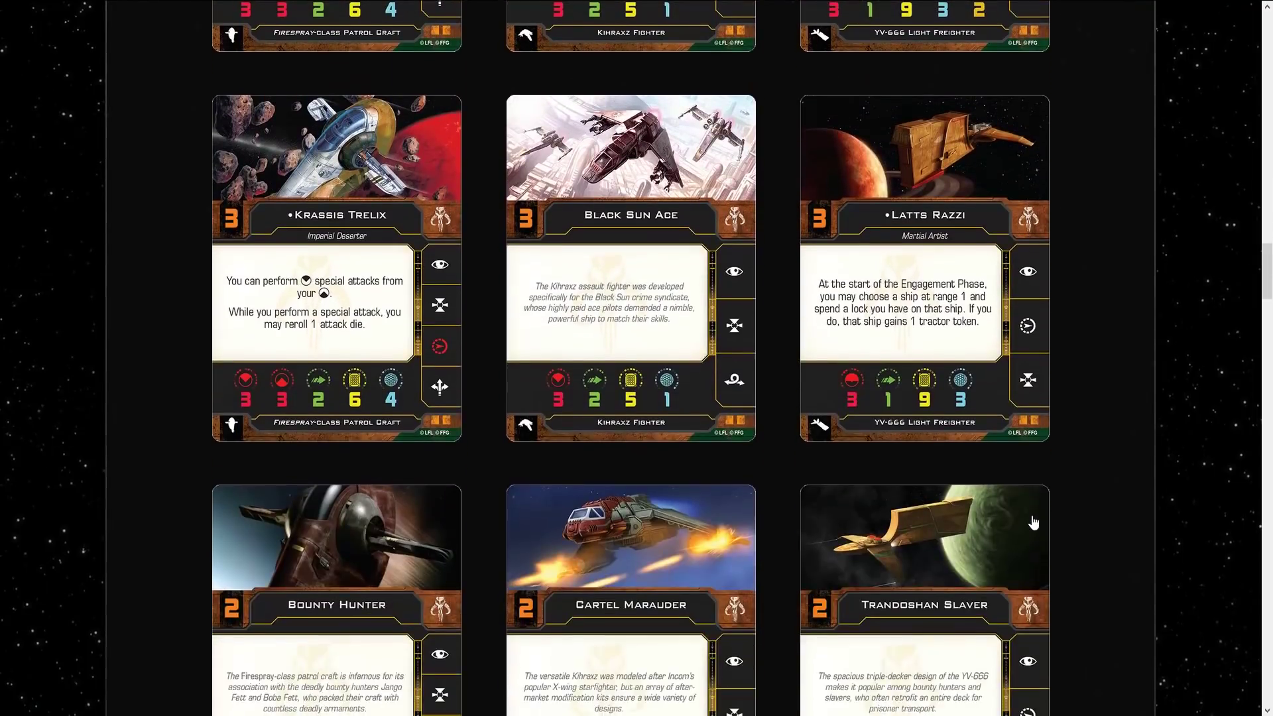
{"action": "scroll", "coordinate": [1032, 522], "scroll_direction": "down", "scroll_amount": 10}
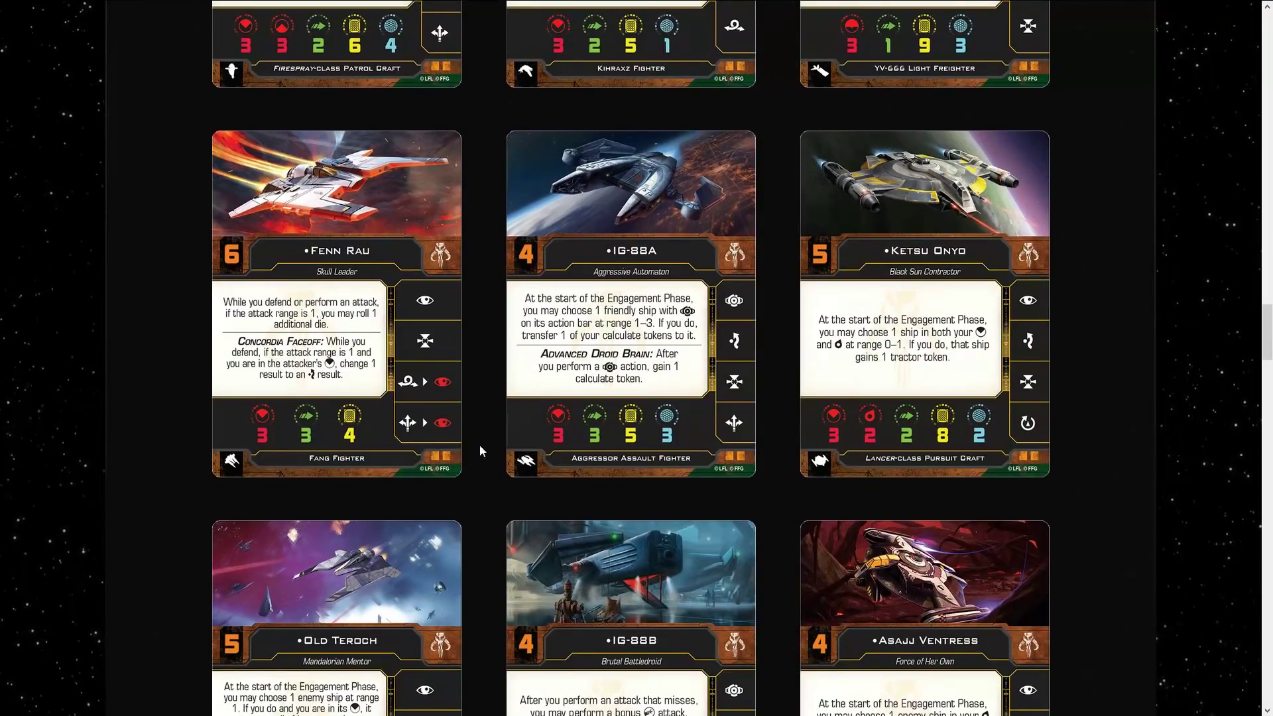
{"action": "scroll", "coordinate": [1020, 528], "scroll_direction": "down", "scroll_amount": 5}
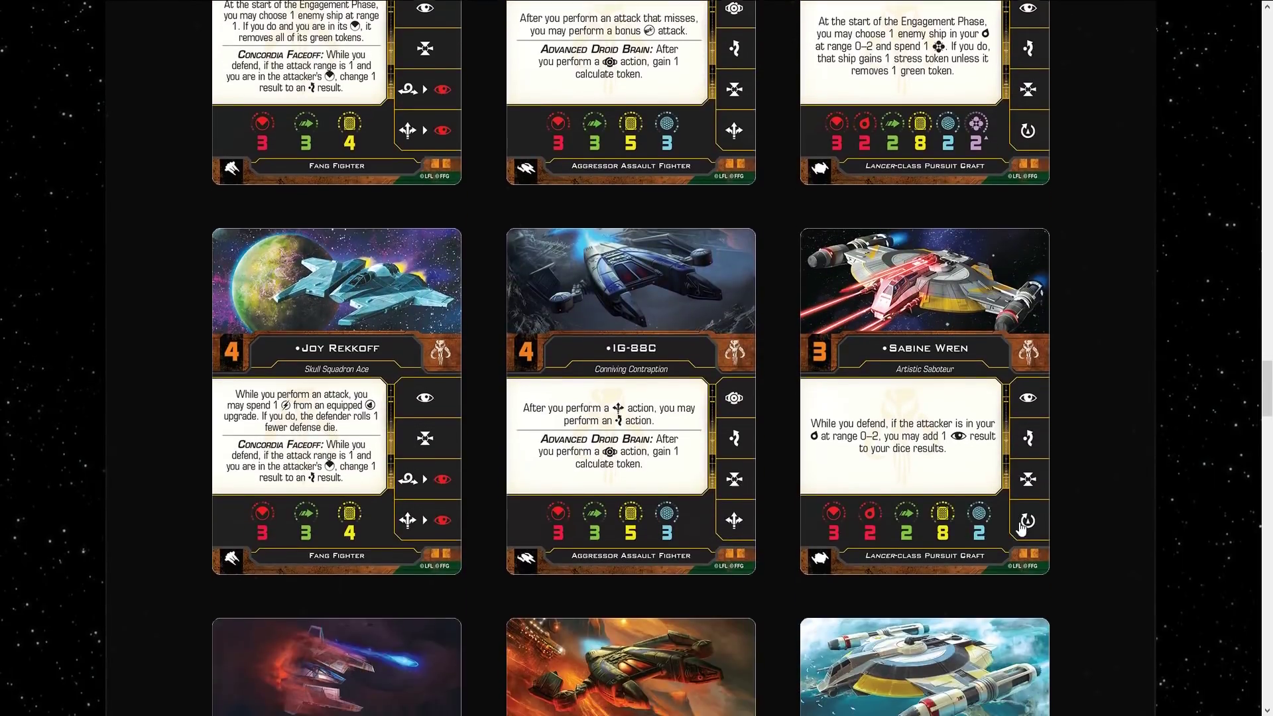
{"action": "scroll", "coordinate": [1023, 534], "scroll_direction": "up", "scroll_amount": 17}
{"action": "scroll", "coordinate": [1025, 541], "scroll_direction": "up", "scroll_amount": 20}
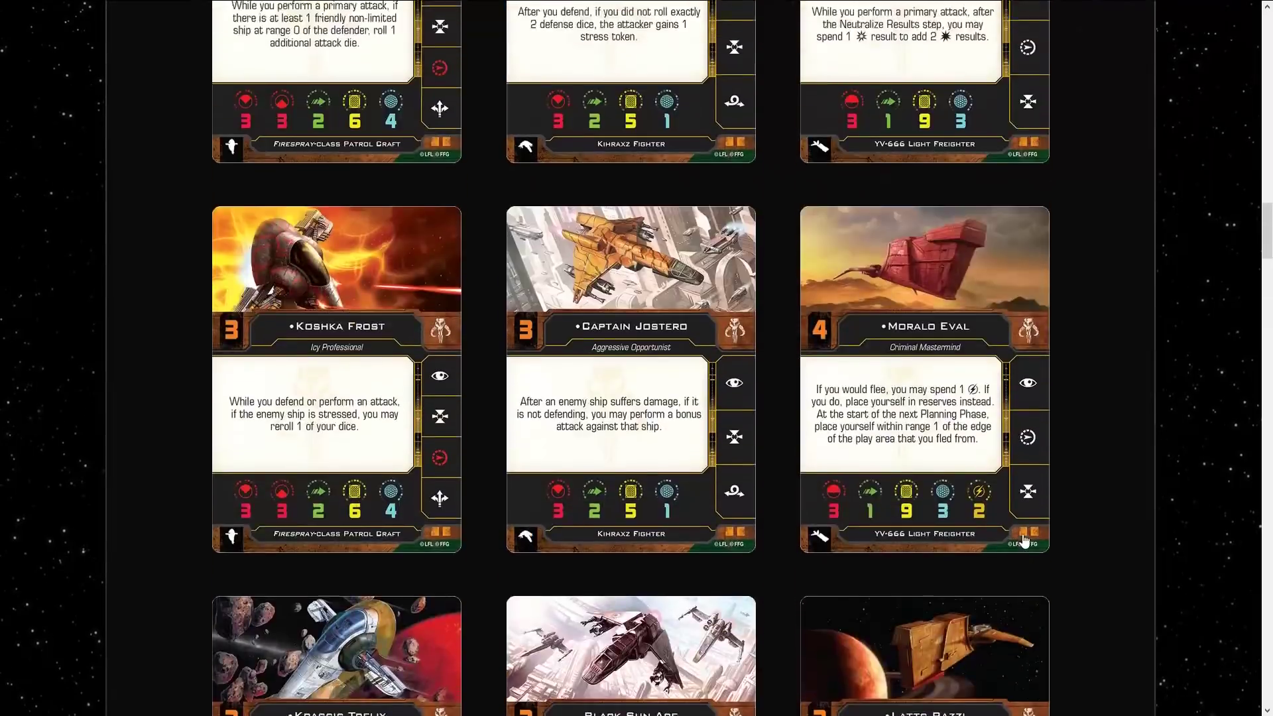
Step: Disable the Medium and Large ship sizes, leaving only Small, and rerun the advanced search
{"action": "scroll", "coordinate": [1022, 539], "scroll_direction": "down", "scroll_amount": 6}
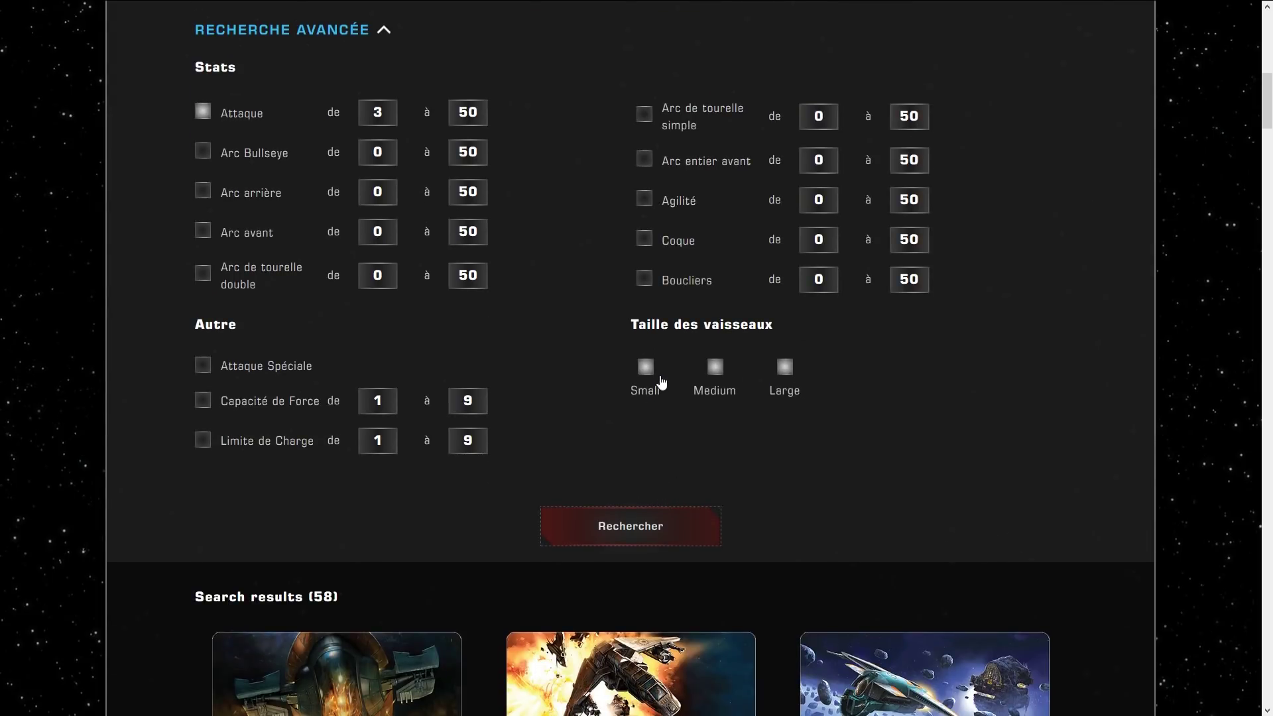
{"action": "left_click", "coordinate": [715, 368]}
{"action": "left_click", "coordinate": [785, 367]}
{"action": "left_click", "coordinate": [659, 526]}
{"action": "scroll", "coordinate": [919, 500], "scroll_direction": "down", "scroll_amount": 7}
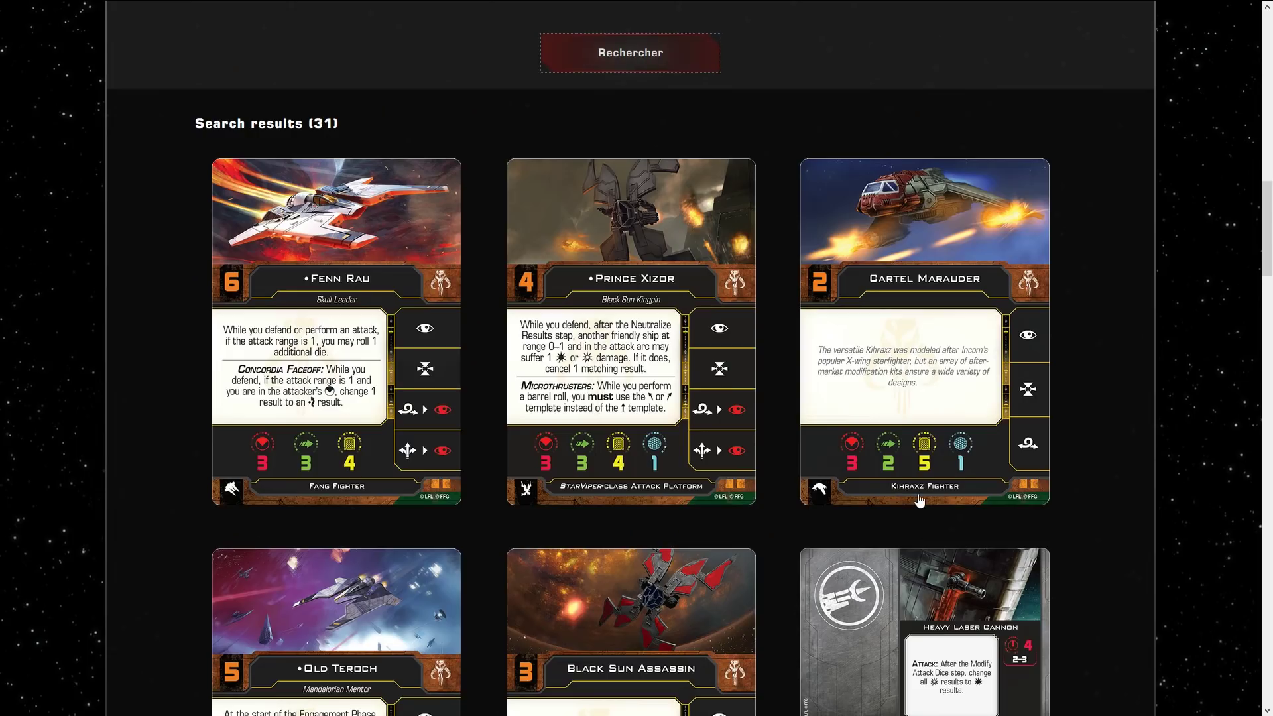
Step: Restrict the ship size filter to Large only and rerun the advanced search
{"action": "scroll", "coordinate": [919, 500], "scroll_direction": "up", "scroll_amount": 5}
{"action": "left_click", "coordinate": [715, 231]}
{"action": "left_click", "coordinate": [715, 232]}
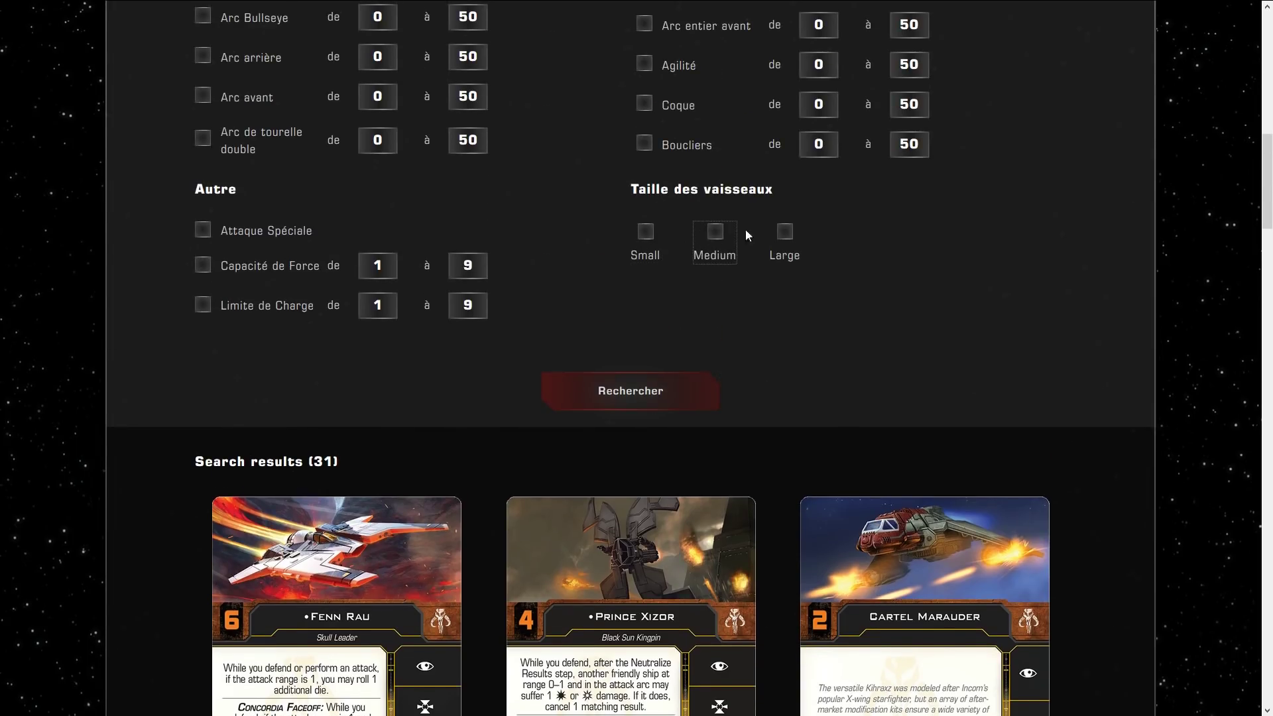
{"action": "left_click", "coordinate": [785, 231]}
{"action": "left_click", "coordinate": [647, 390]}
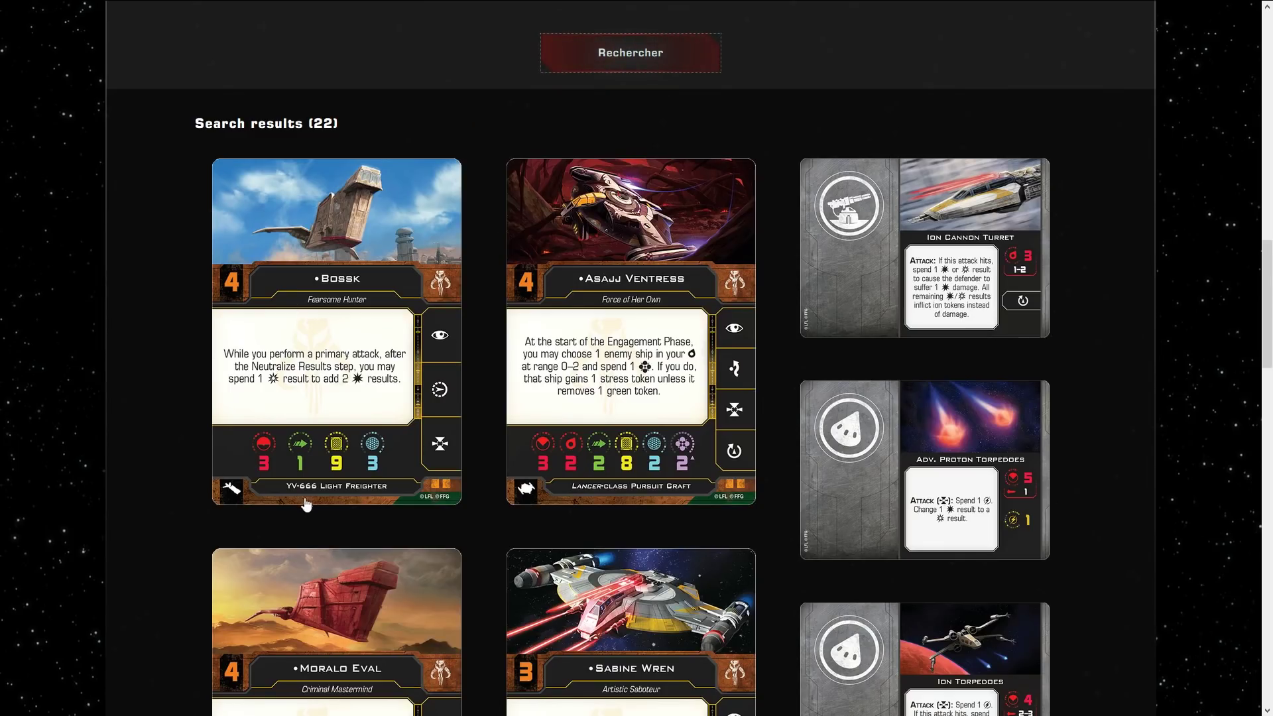
Step: Browse the results for large ships, comparing the attack values of the ship cards and the cannon, turret and torpedo upgrades
{"action": "scroll", "coordinate": [782, 507], "scroll_direction": "down", "scroll_amount": 2}
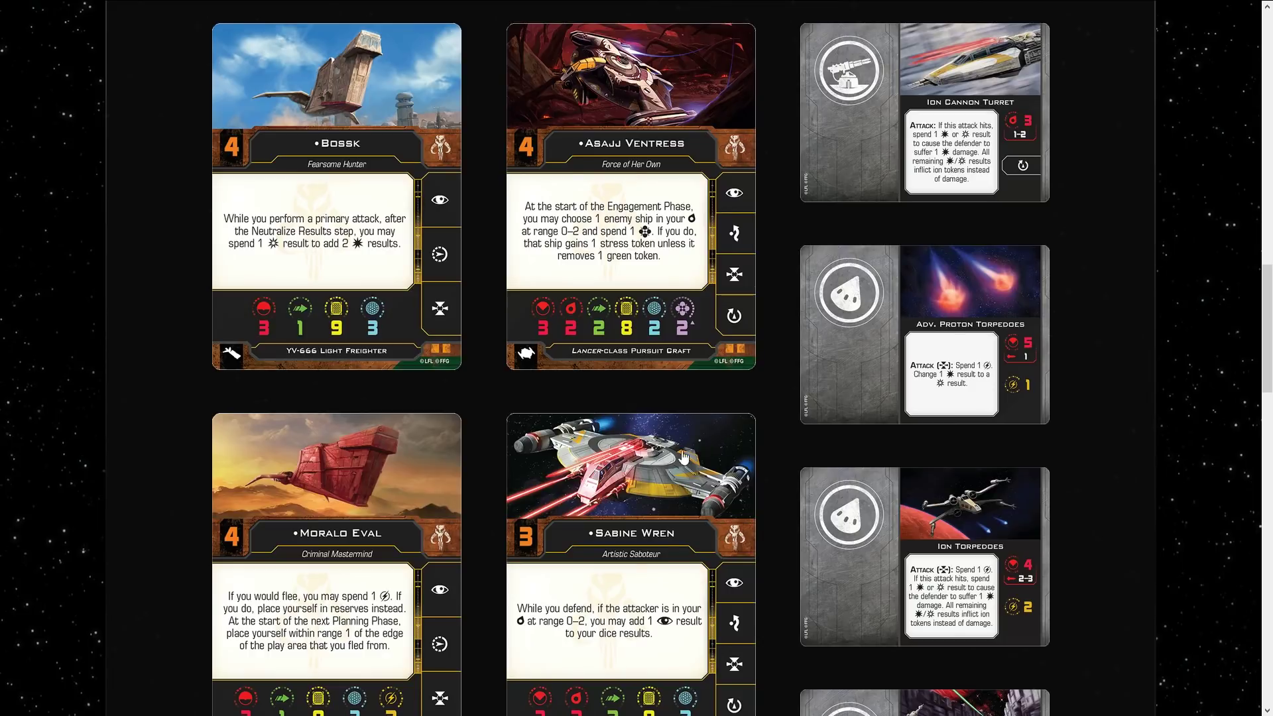
{"action": "scroll", "coordinate": [706, 464], "scroll_direction": "up", "scroll_amount": 4}
{"action": "scroll", "coordinate": [918, 396], "scroll_direction": "up", "scroll_amount": 1}
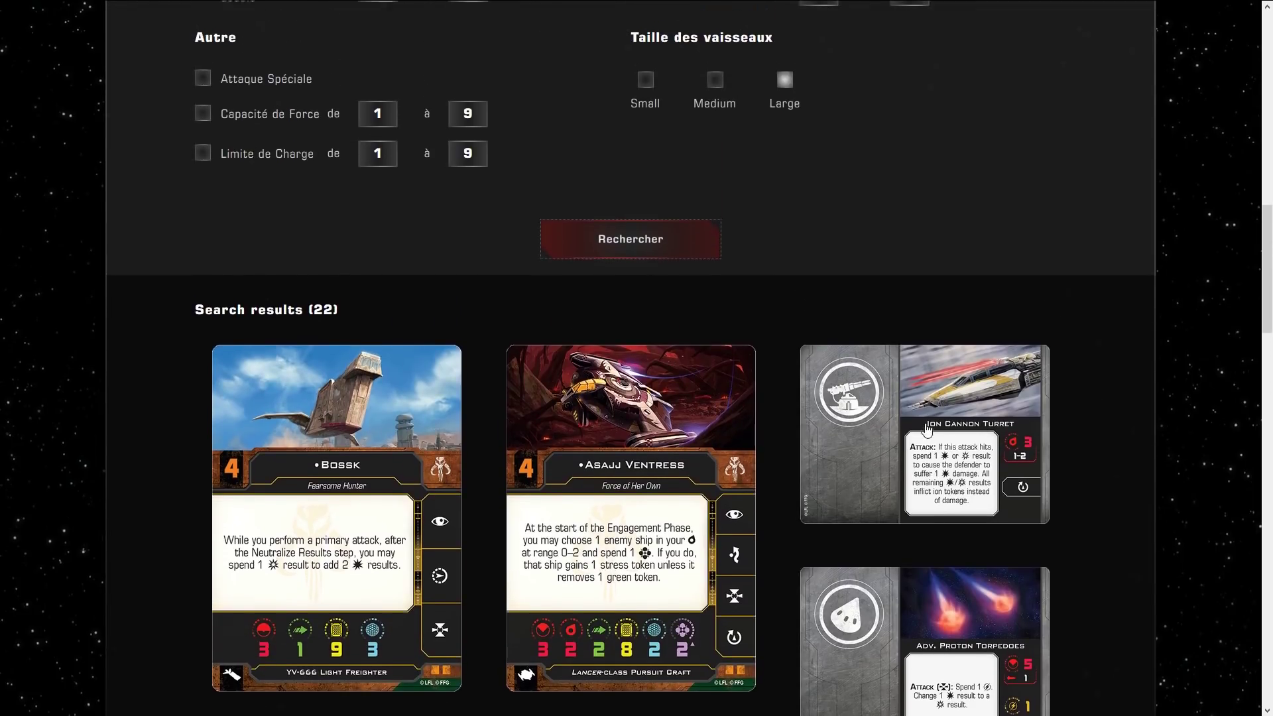
{"action": "scroll", "coordinate": [866, 284], "scroll_direction": "down", "scroll_amount": 4}
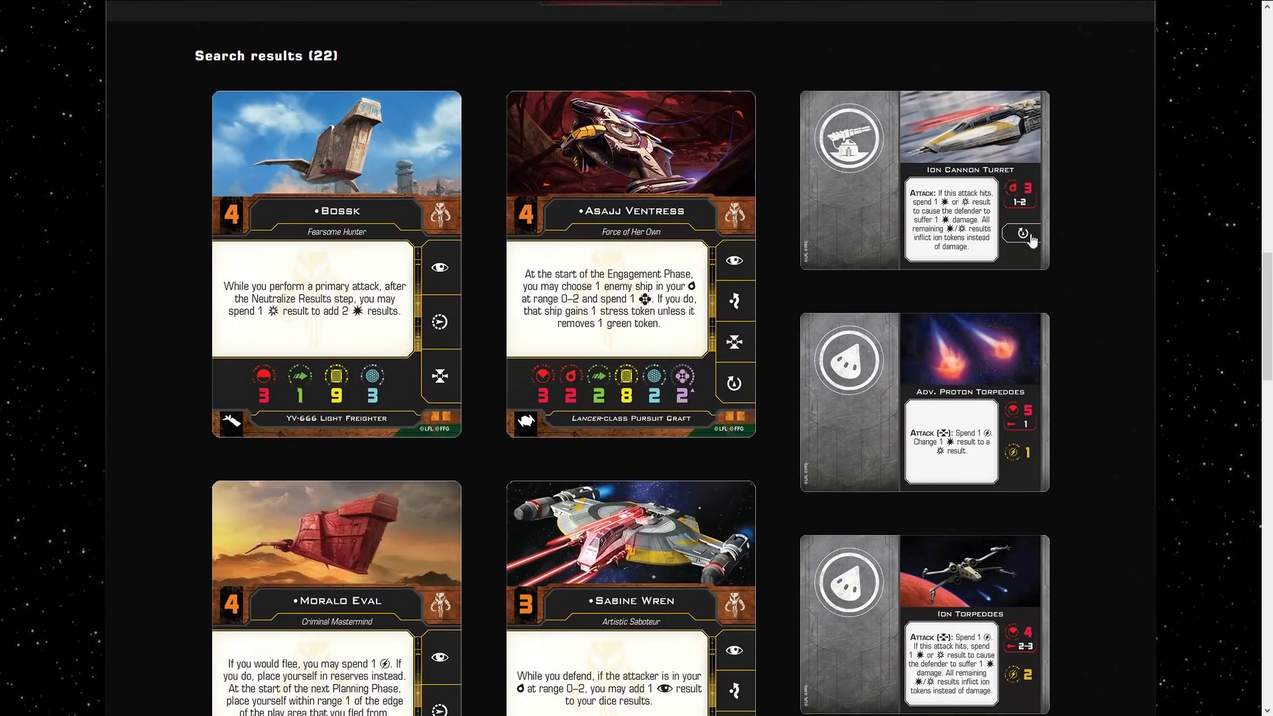
{"action": "scroll", "coordinate": [1005, 340], "scroll_direction": "down", "scroll_amount": 1}
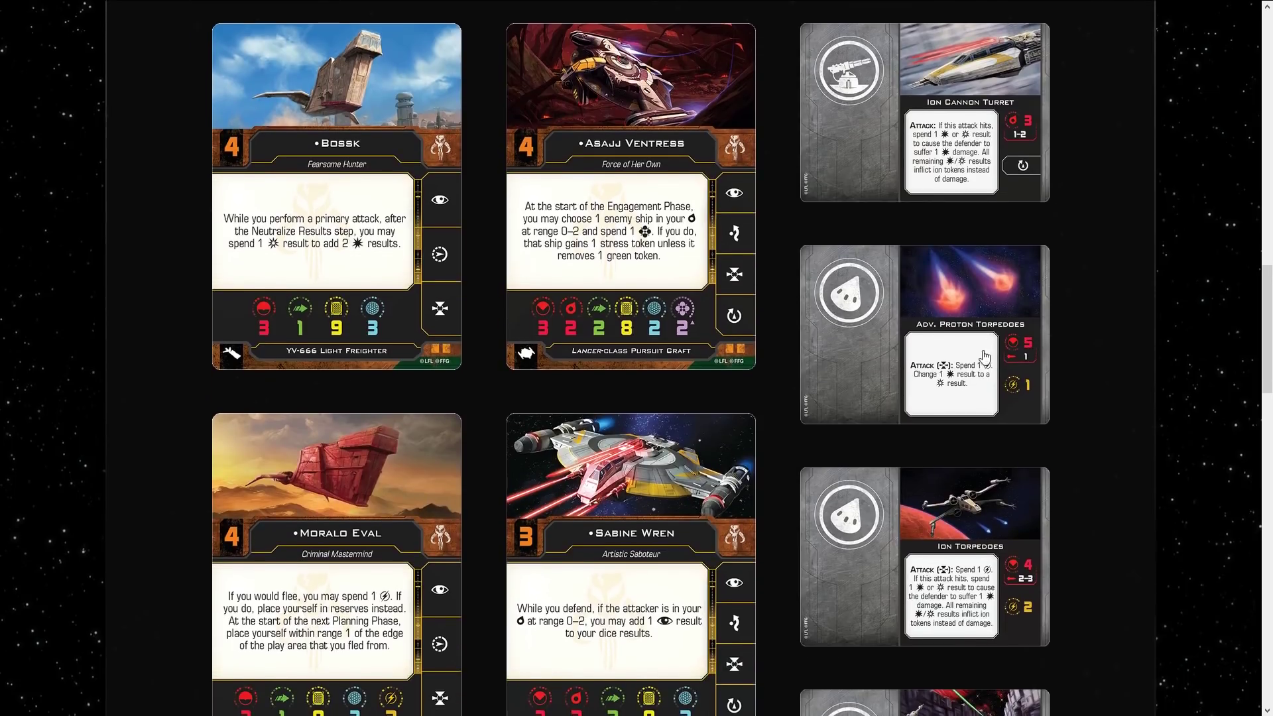
{"action": "scroll", "coordinate": [1007, 488], "scroll_direction": "down", "scroll_amount": 4}
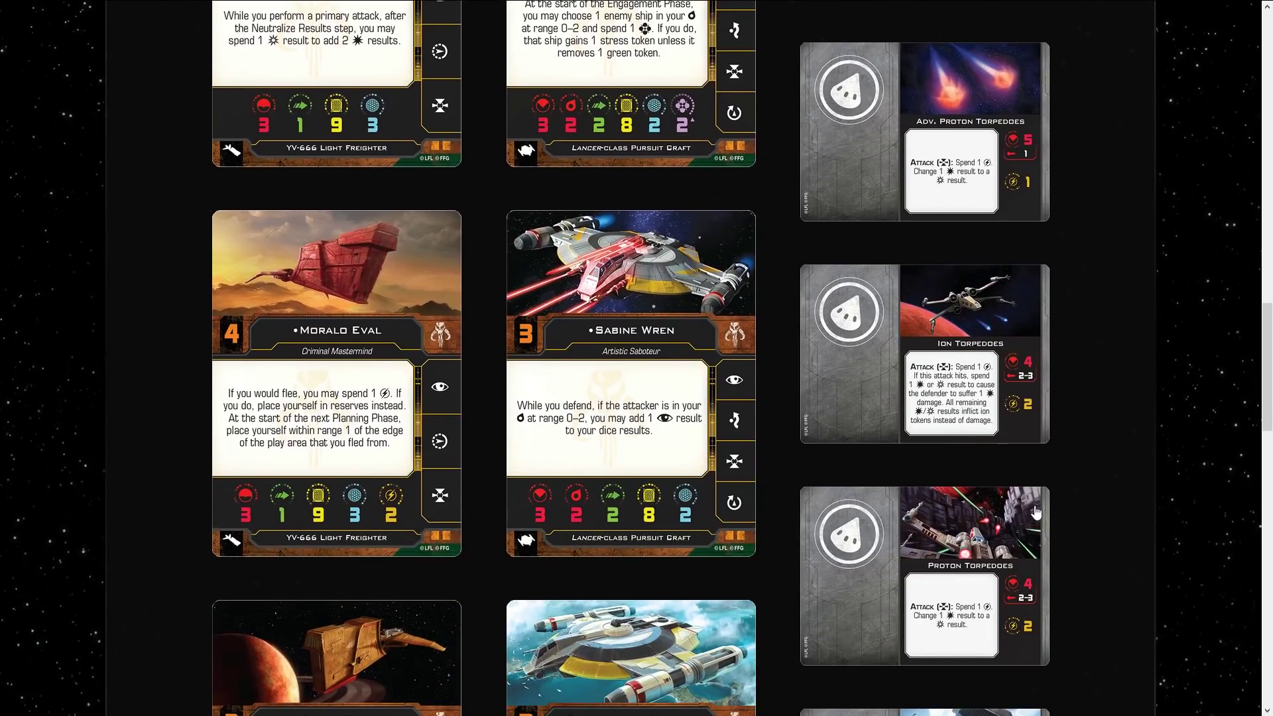
{"action": "scroll", "coordinate": [680, 444], "scroll_direction": "down", "scroll_amount": 5}
Step: Set the maximum of the Attaque statistic to 3, rerun the search and browse the matching ship and upgrade cards
{"action": "scroll", "coordinate": [681, 445], "scroll_direction": "up", "scroll_amount": 18}
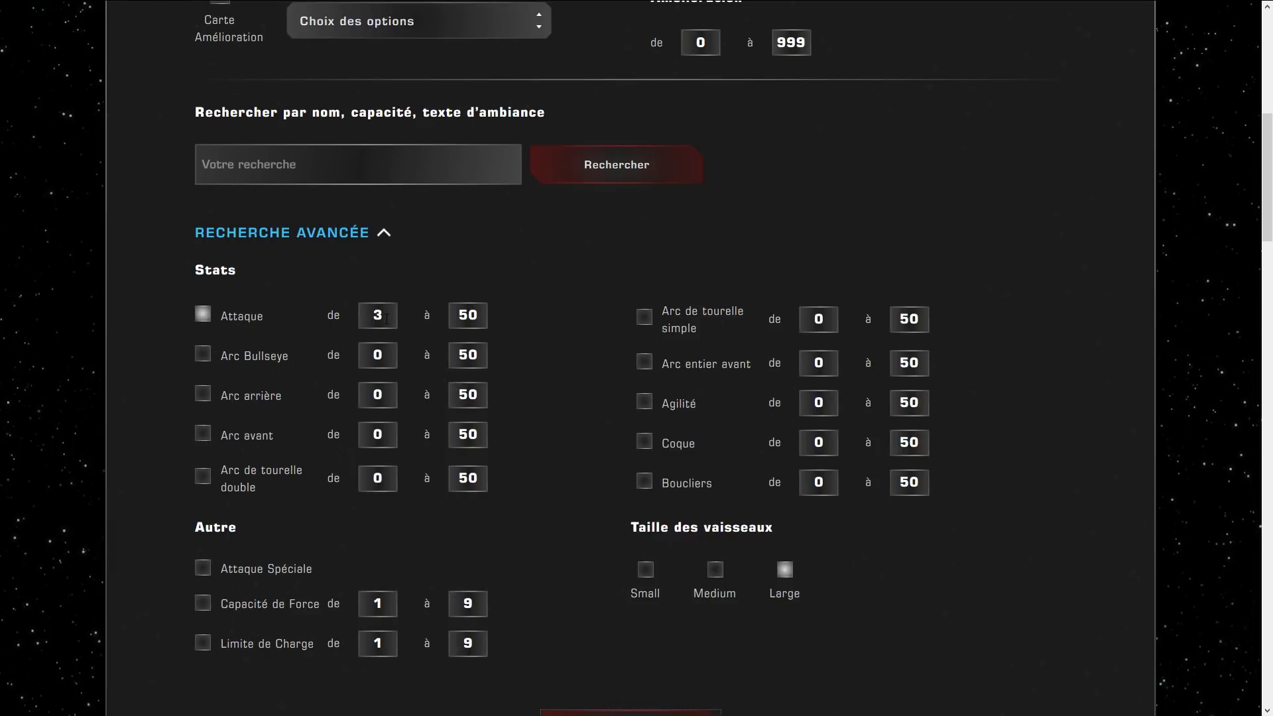
{"action": "left_click_drag", "start_coordinate": [463, 306], "coordinate": [519, 311]}
{"action": "type", "text": "3"}
{"action": "left_click", "coordinate": [607, 176]}
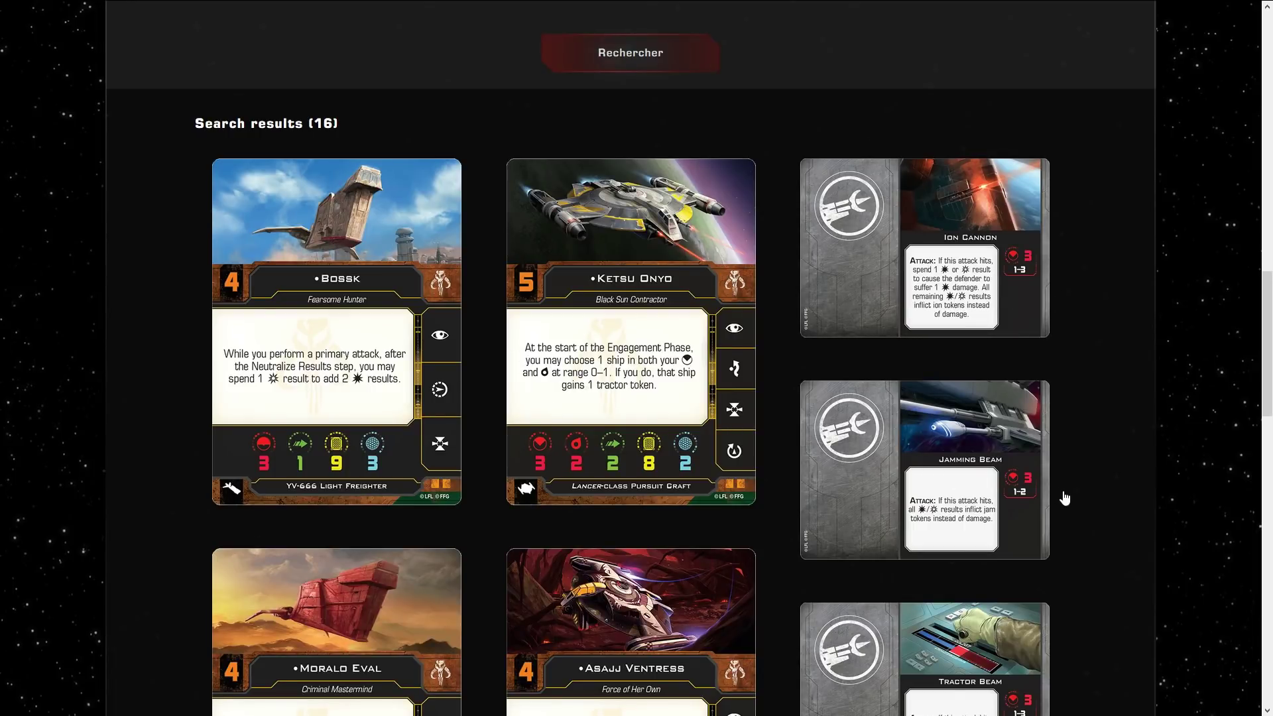
{"action": "scroll", "coordinate": [1064, 497], "scroll_direction": "down", "scroll_amount": 10}
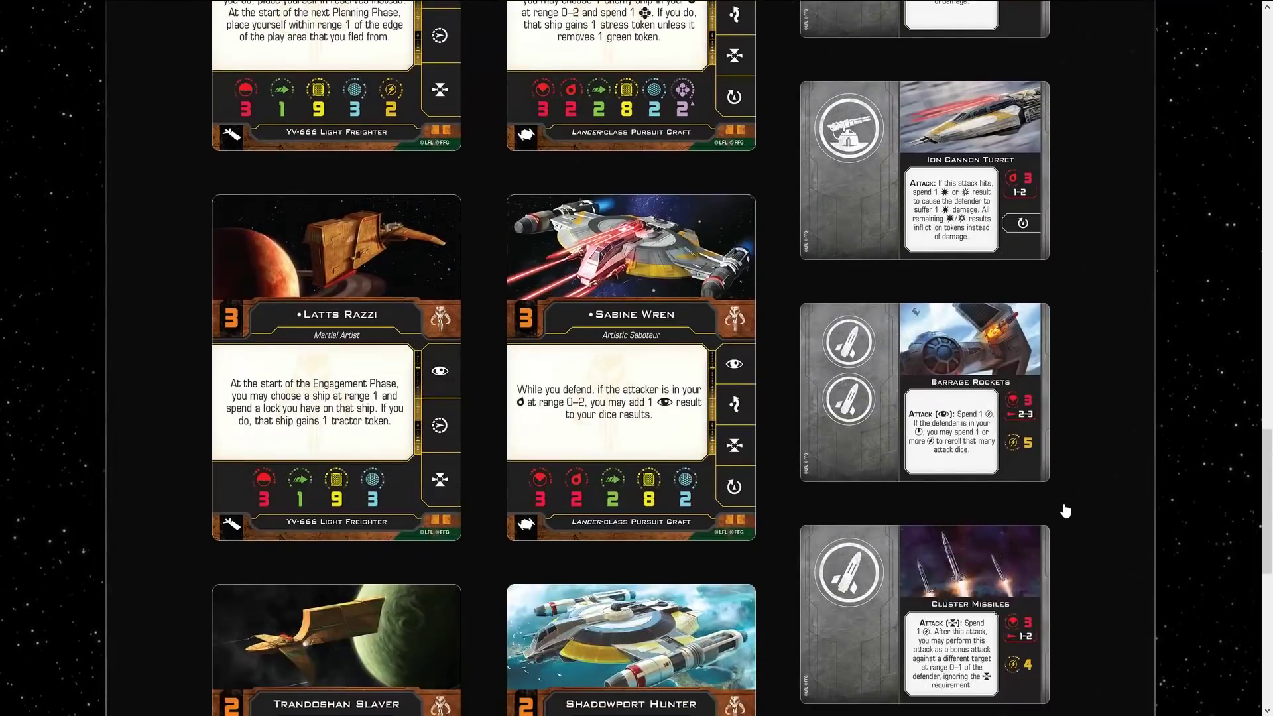
{"action": "scroll", "coordinate": [1064, 508], "scroll_direction": "down", "scroll_amount": 4}
{"action": "scroll", "coordinate": [1034, 520], "scroll_direction": "up", "scroll_amount": 20}
{"action": "scroll", "coordinate": [994, 527], "scroll_direction": "up", "scroll_amount": 5}
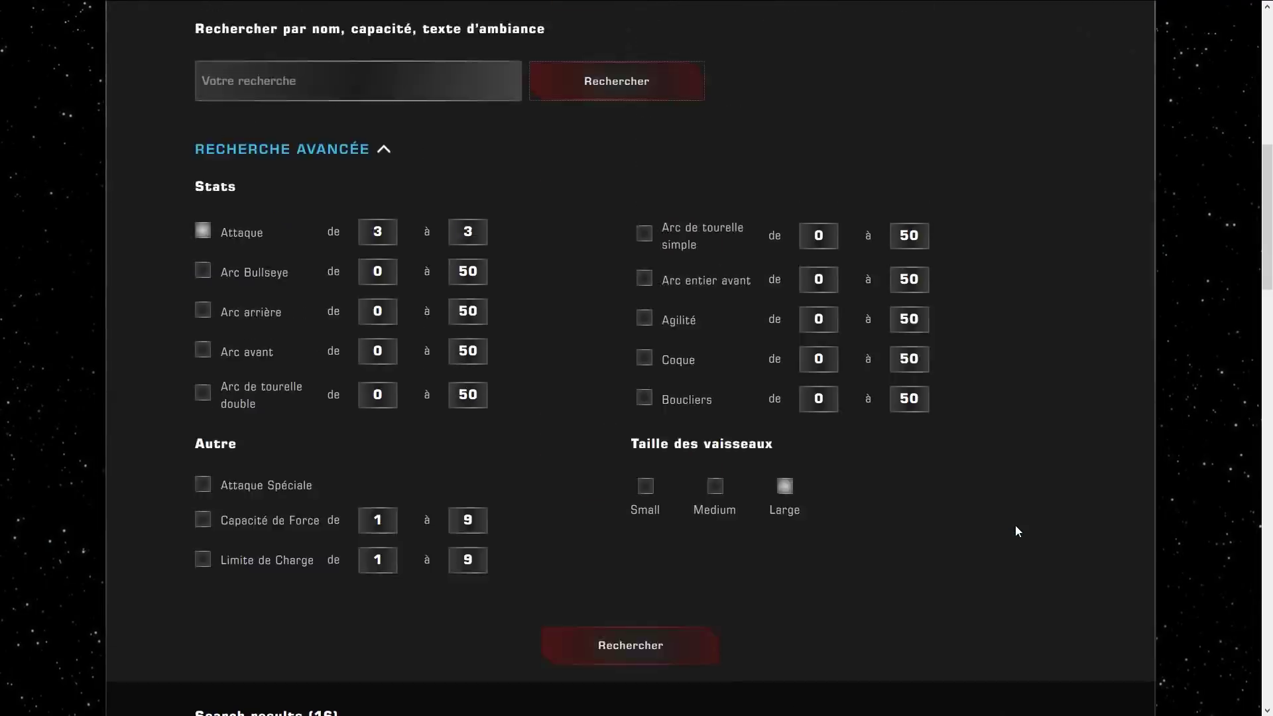
{"action": "scroll", "coordinate": [861, 530], "scroll_direction": "down", "scroll_amount": 3}
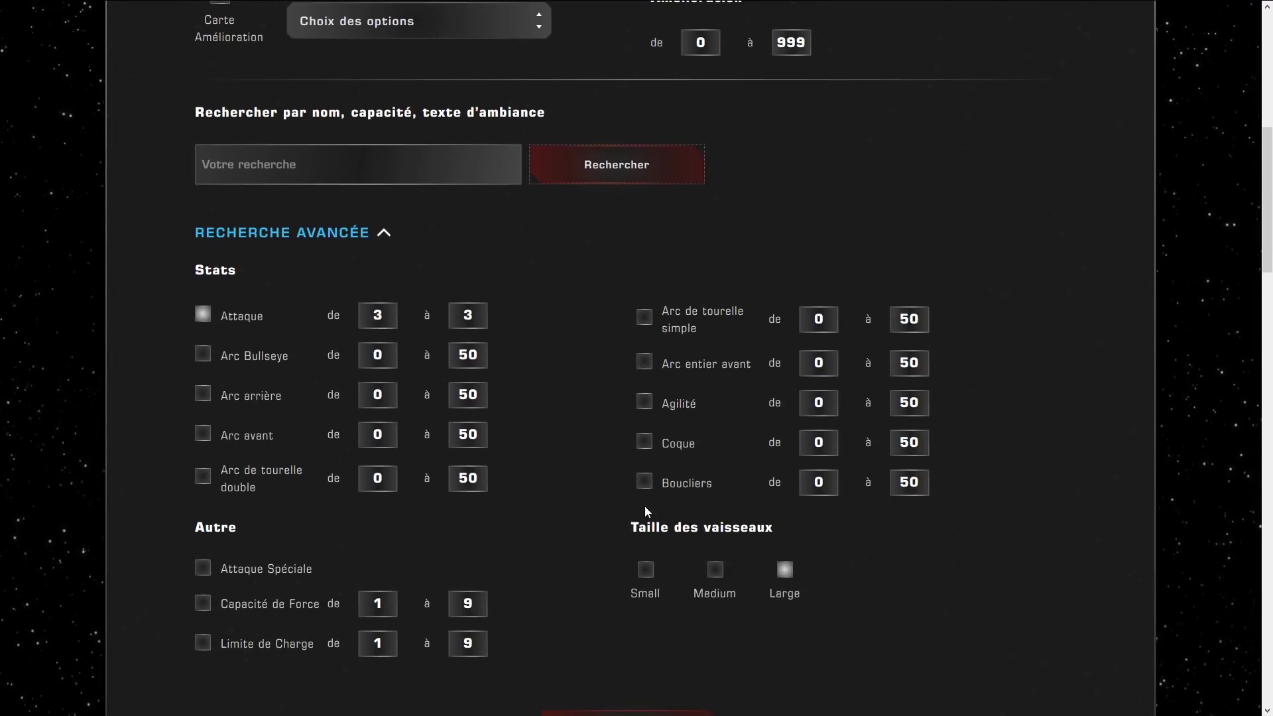
Step: Look through the ship types offered by the Cartes Vaisseau filter and close the list without choosing one
{"action": "scroll", "coordinate": [447, 579], "scroll_direction": "up", "scroll_amount": 5}
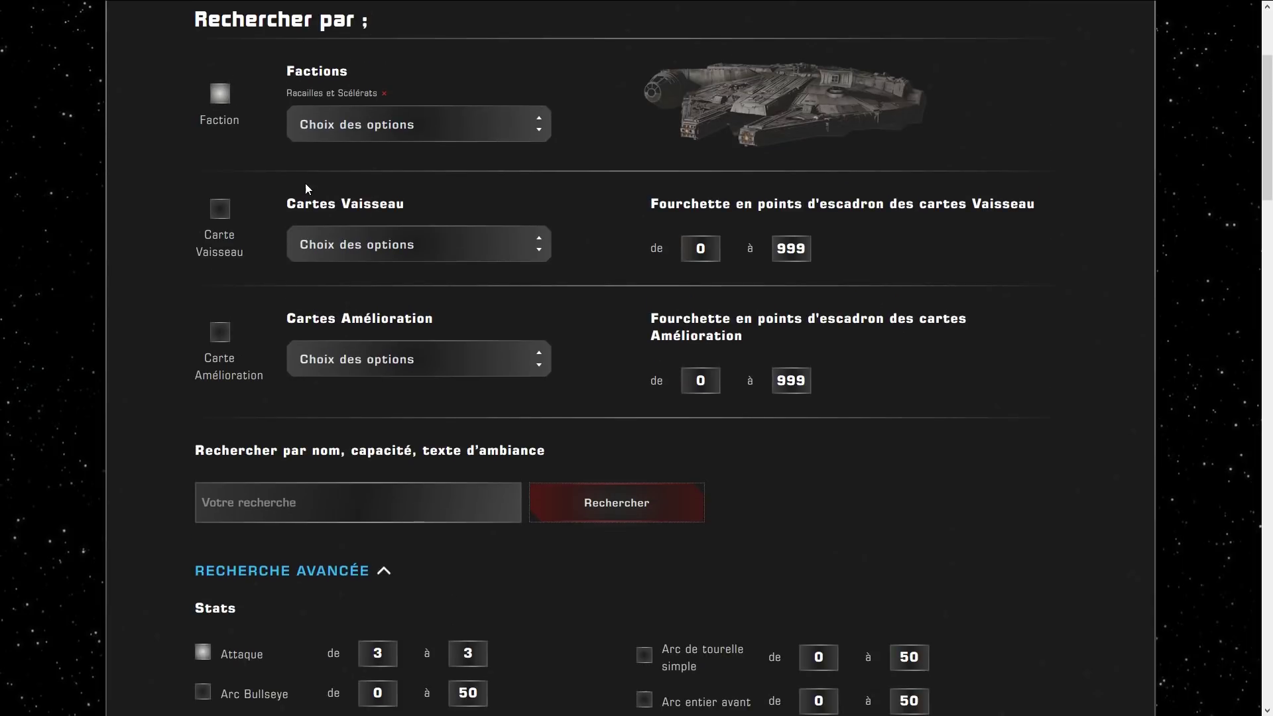
{"action": "left_click", "coordinate": [538, 246]}
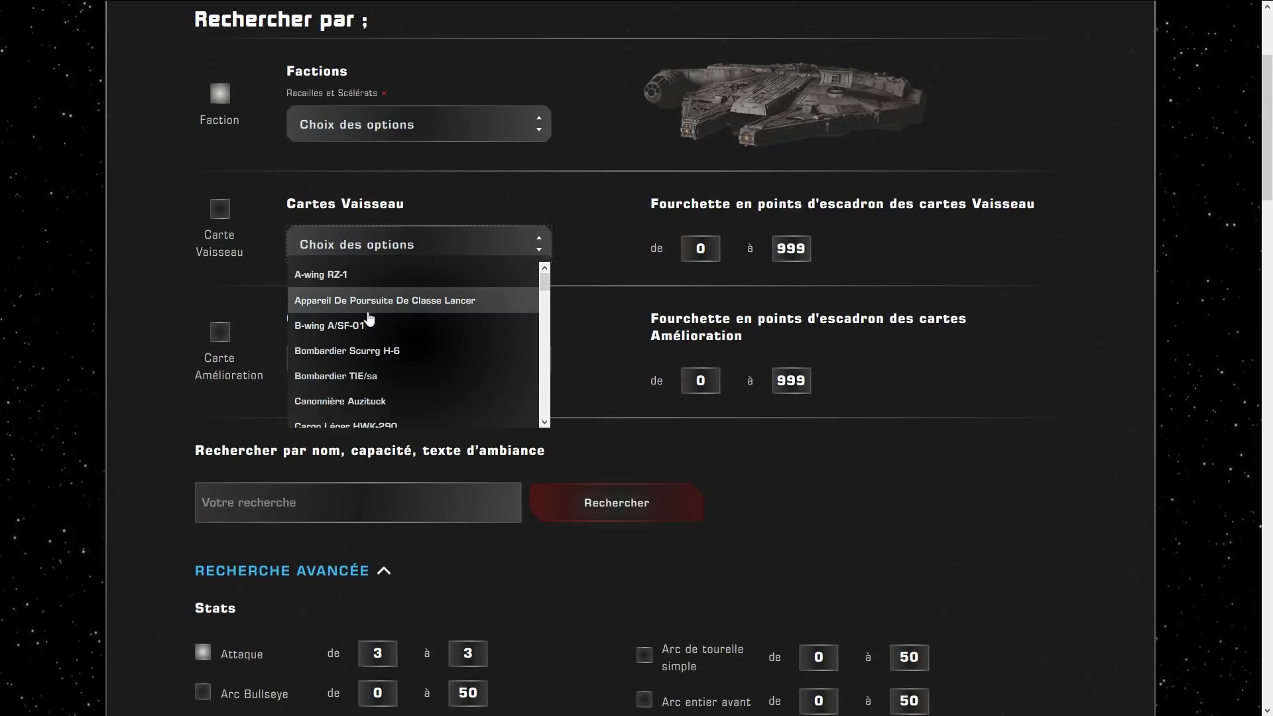
{"action": "scroll", "coordinate": [369, 370], "scroll_direction": "down", "scroll_amount": 4}
{"action": "scroll", "coordinate": [369, 369], "scroll_direction": "down", "scroll_amount": 6}
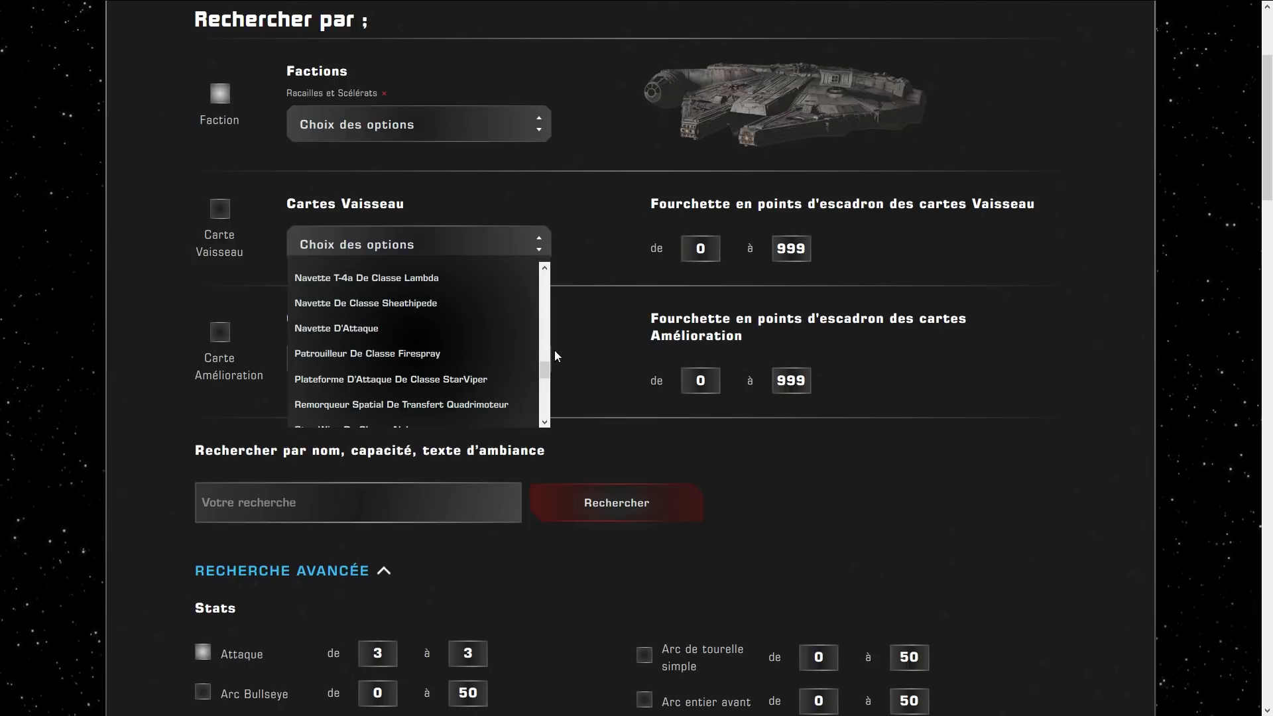
{"action": "left_click_drag", "start_coordinate": [550, 373], "coordinate": [547, 407]}
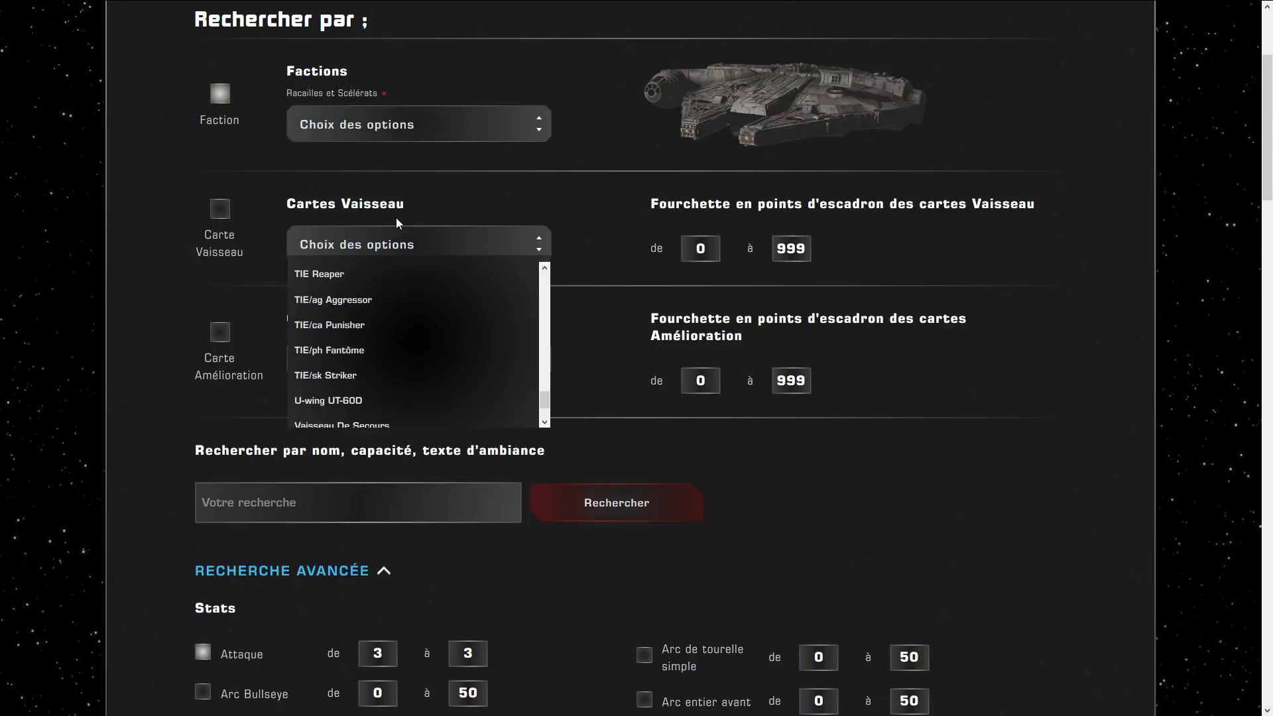
{"action": "left_click", "coordinate": [910, 460]}
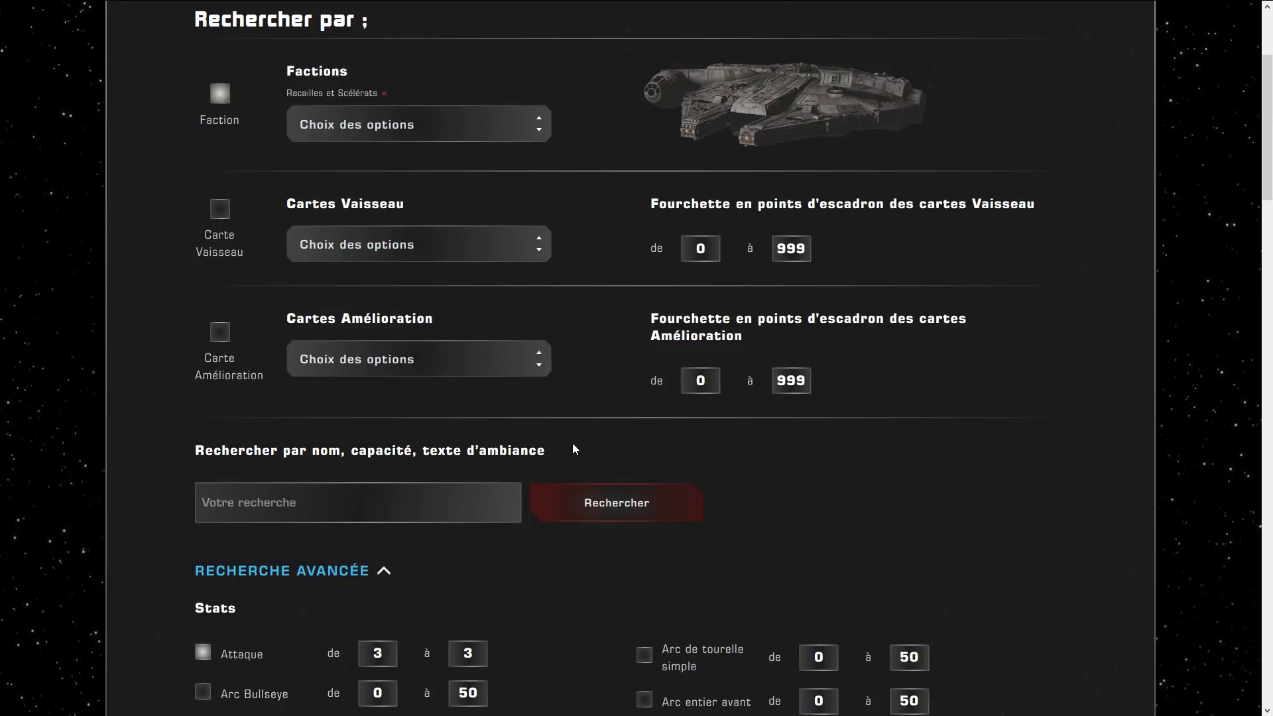
Step: Return to the home page and create a new squadron in Personnalisé mode with the Live tv format and the Racailles et Scélérats faction
{"action": "scroll", "coordinate": [823, 505], "scroll_direction": "up", "scroll_amount": 3}
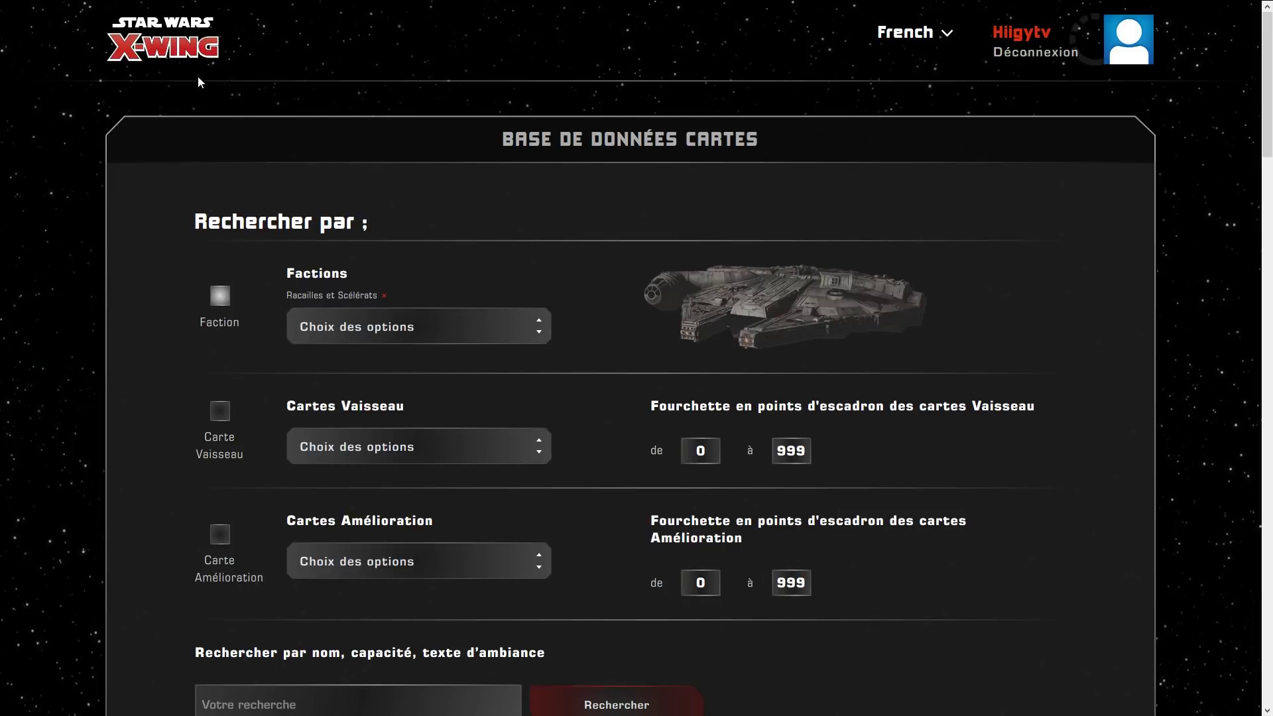
{"action": "left_click", "coordinate": [171, 48]}
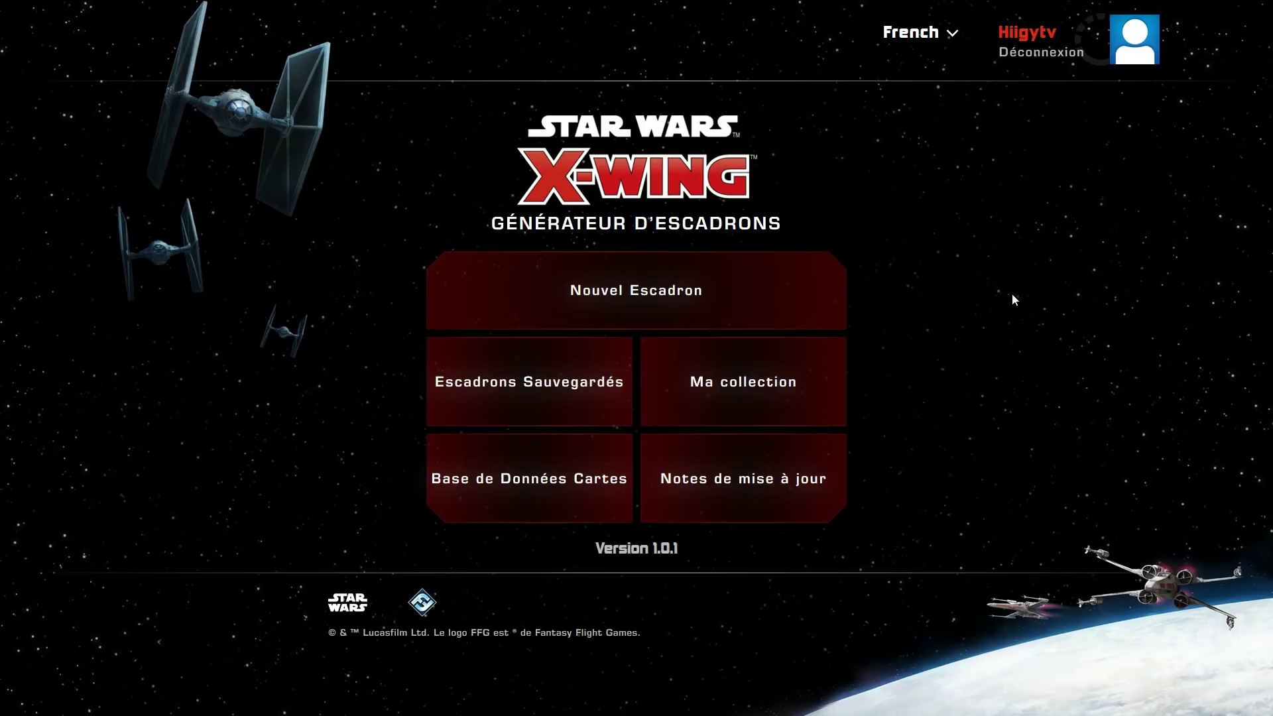
{"action": "left_click", "coordinate": [568, 296]}
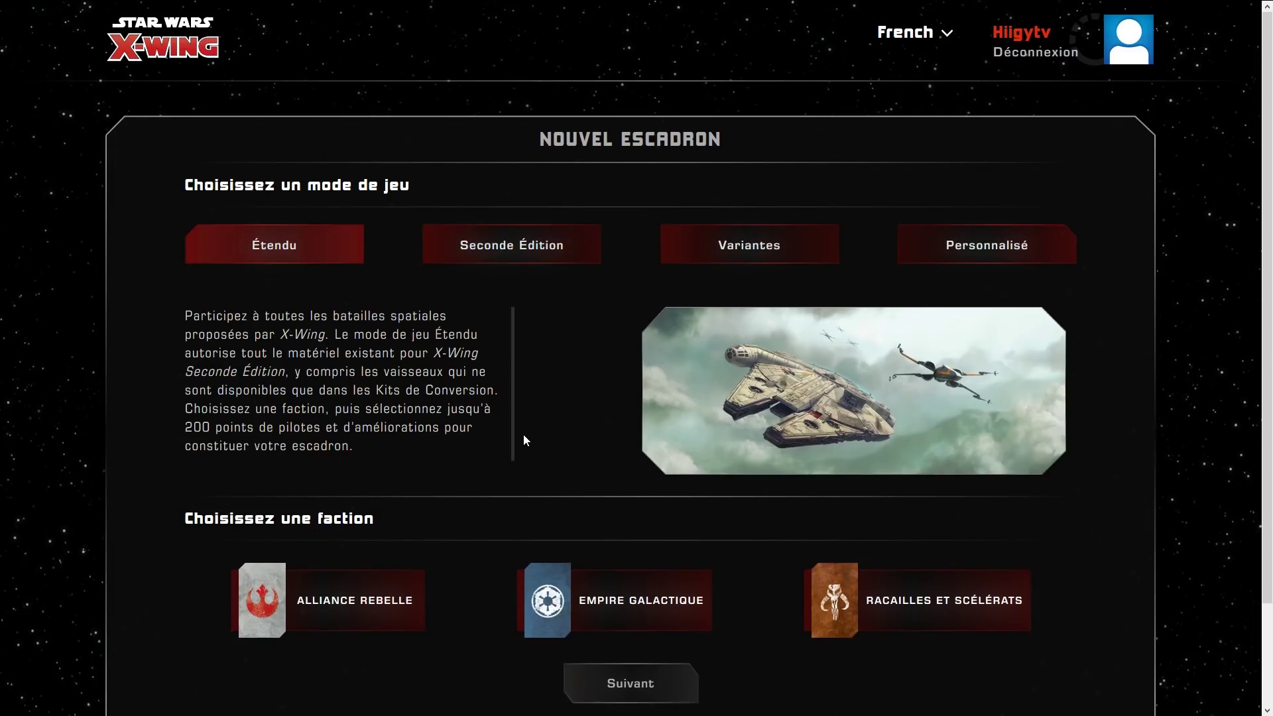
{"action": "left_click", "coordinate": [986, 245]}
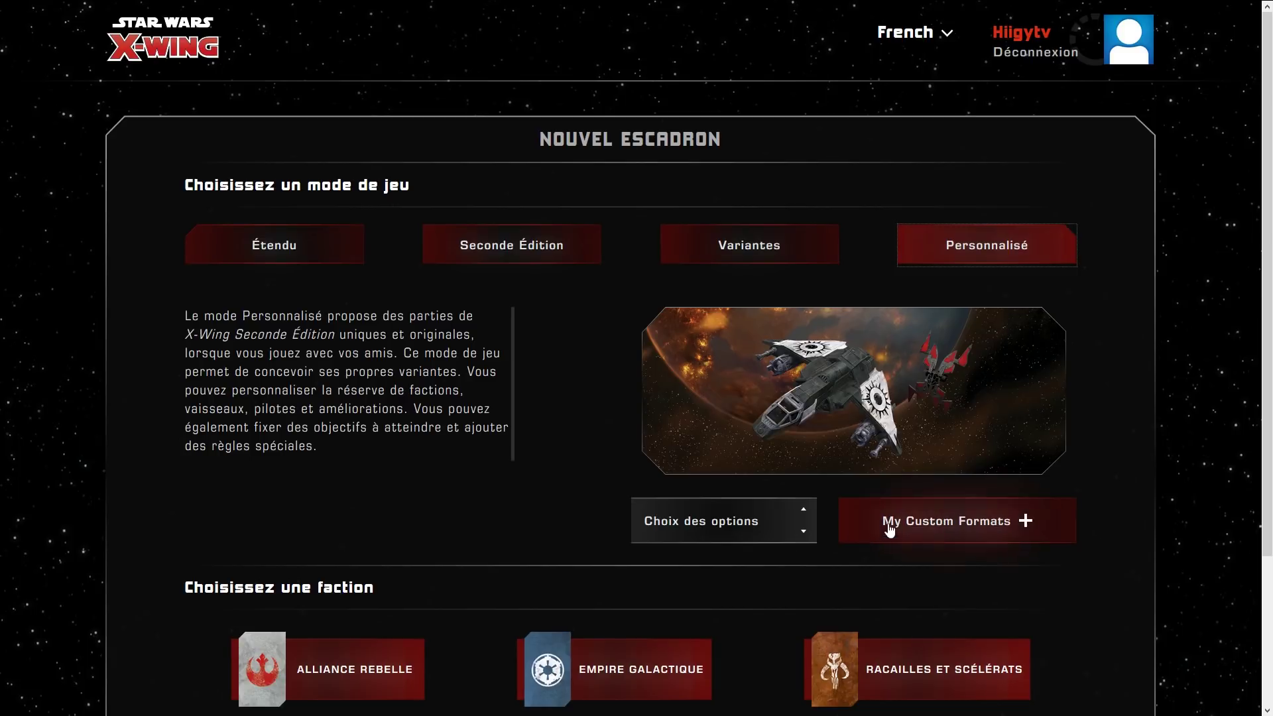
{"action": "left_click", "coordinate": [802, 516]}
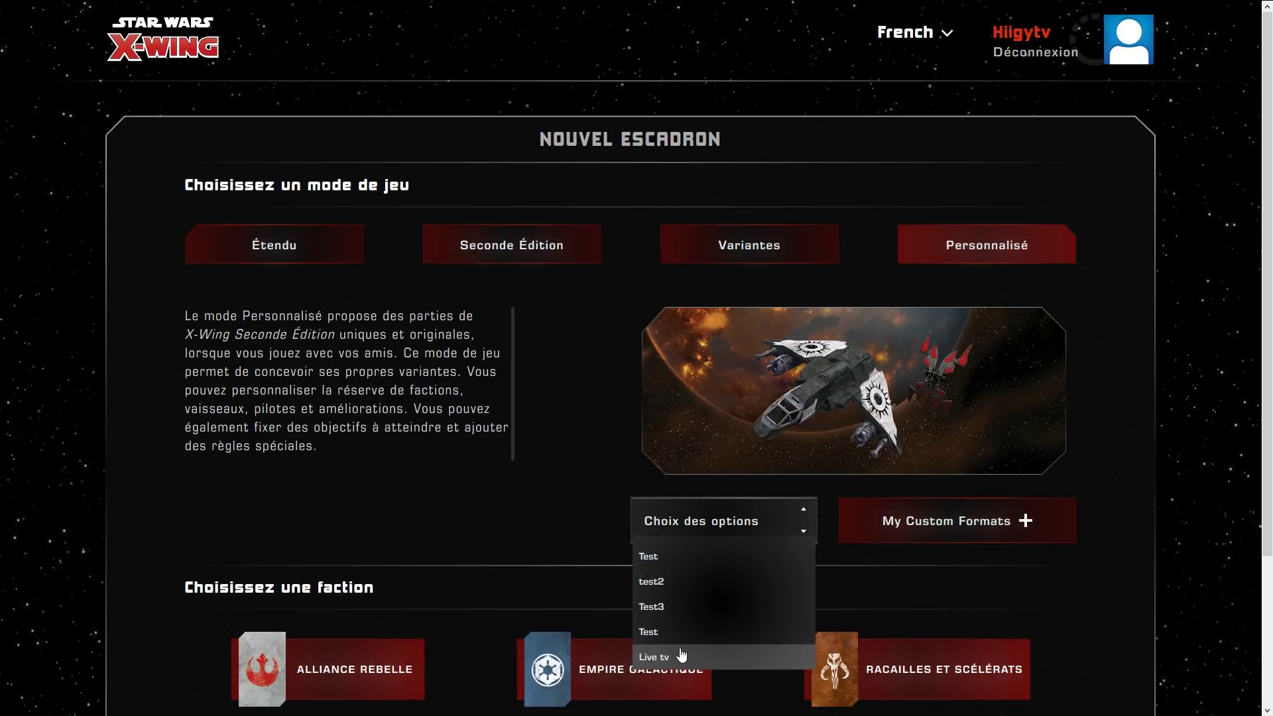
{"action": "left_click", "coordinate": [677, 654]}
{"action": "scroll", "coordinate": [603, 554], "scroll_direction": "down", "scroll_amount": 3}
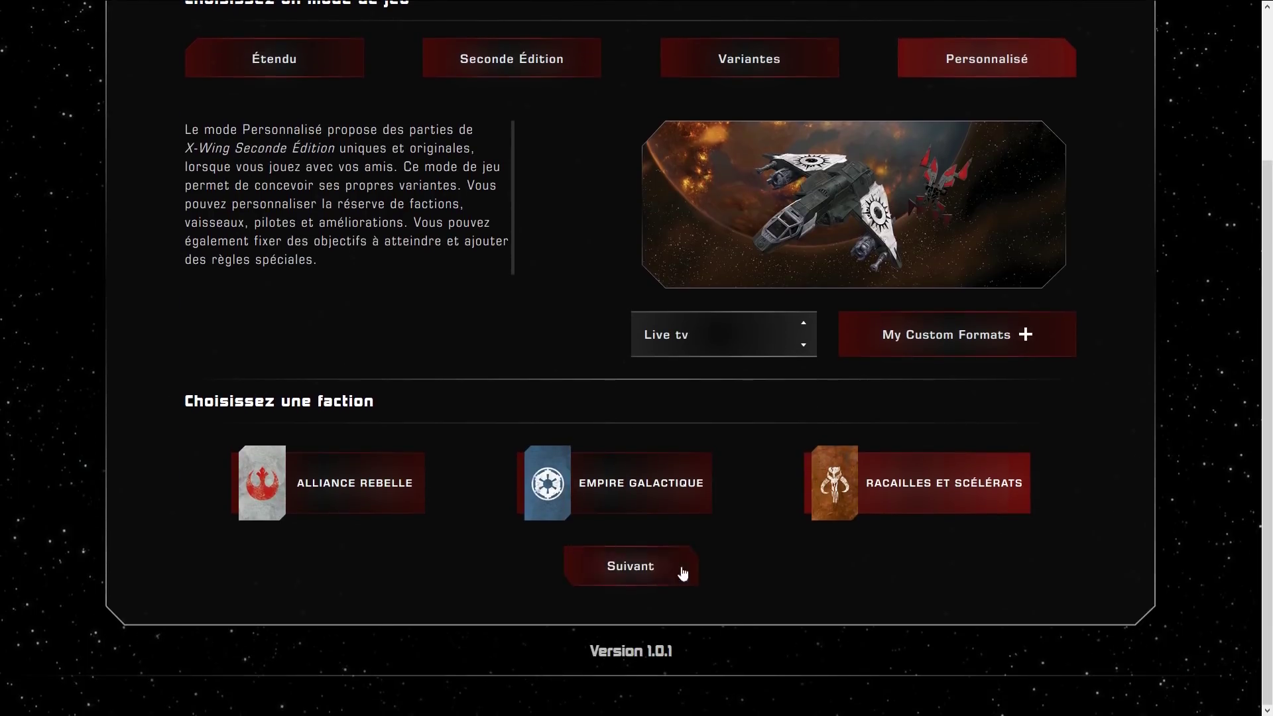
{"action": "left_click", "coordinate": [633, 568]}
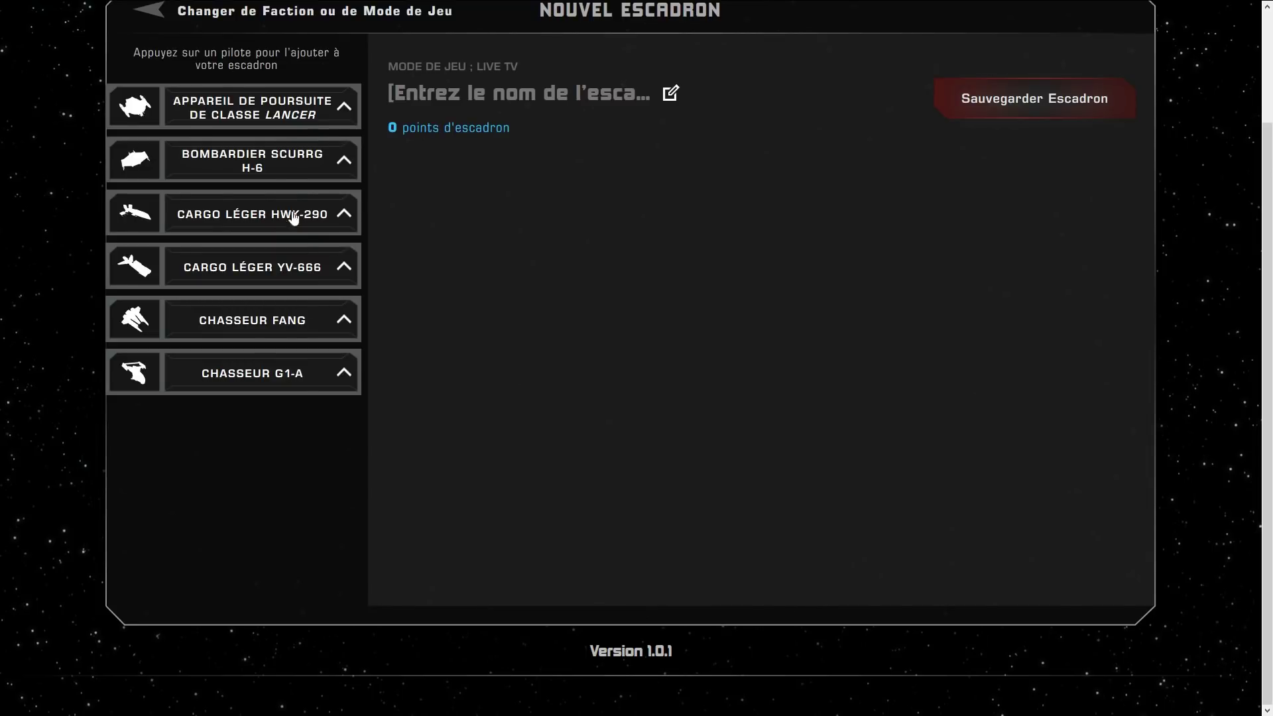
Step: Add the Lancer-class pilot Ketsu Onyo to the Live tv squadron and check which Illégal upgrades are available
{"action": "left_click", "coordinate": [342, 107]}
{"action": "mouse_move", "coordinate": [299, 201]}
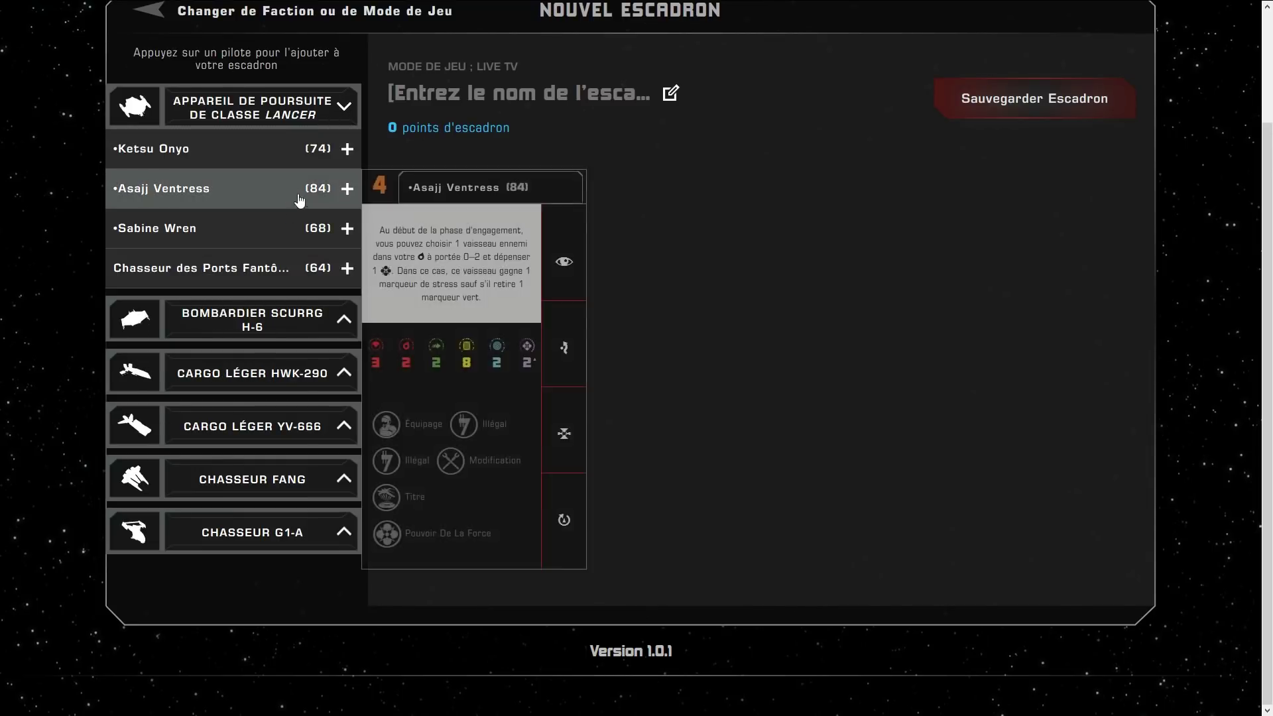
{"action": "left_click", "coordinate": [347, 148]}
{"action": "left_click", "coordinate": [598, 263]}
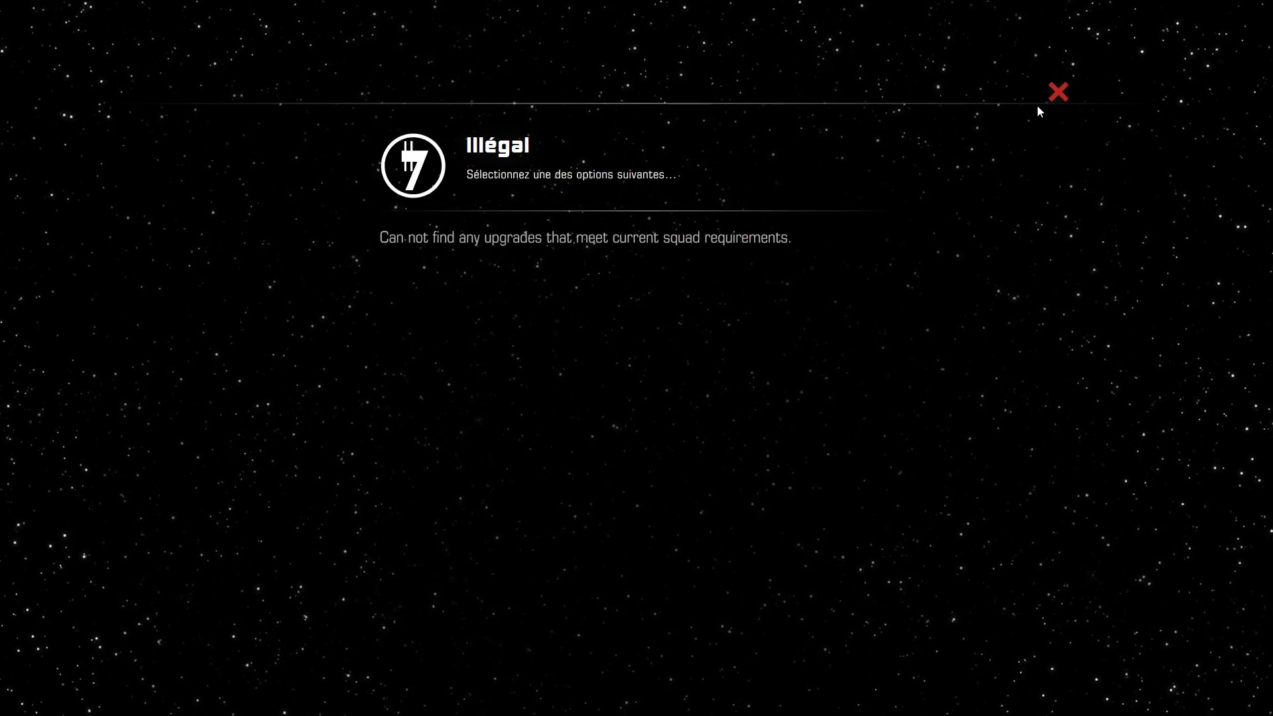
{"action": "left_click", "coordinate": [1058, 92]}
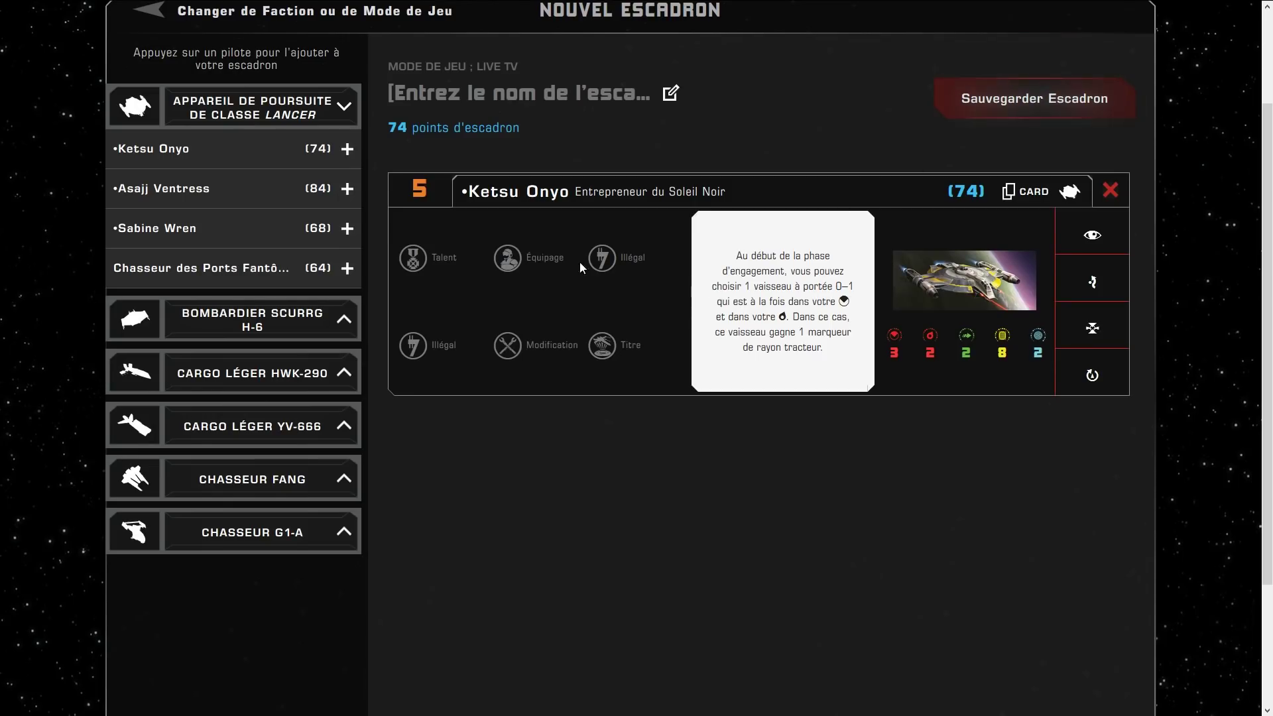
Step: Leave the Live tv squadron without saving and create an Étendu squadron for the Racailles et Scélérats faction
{"action": "left_click", "coordinate": [154, 10]}
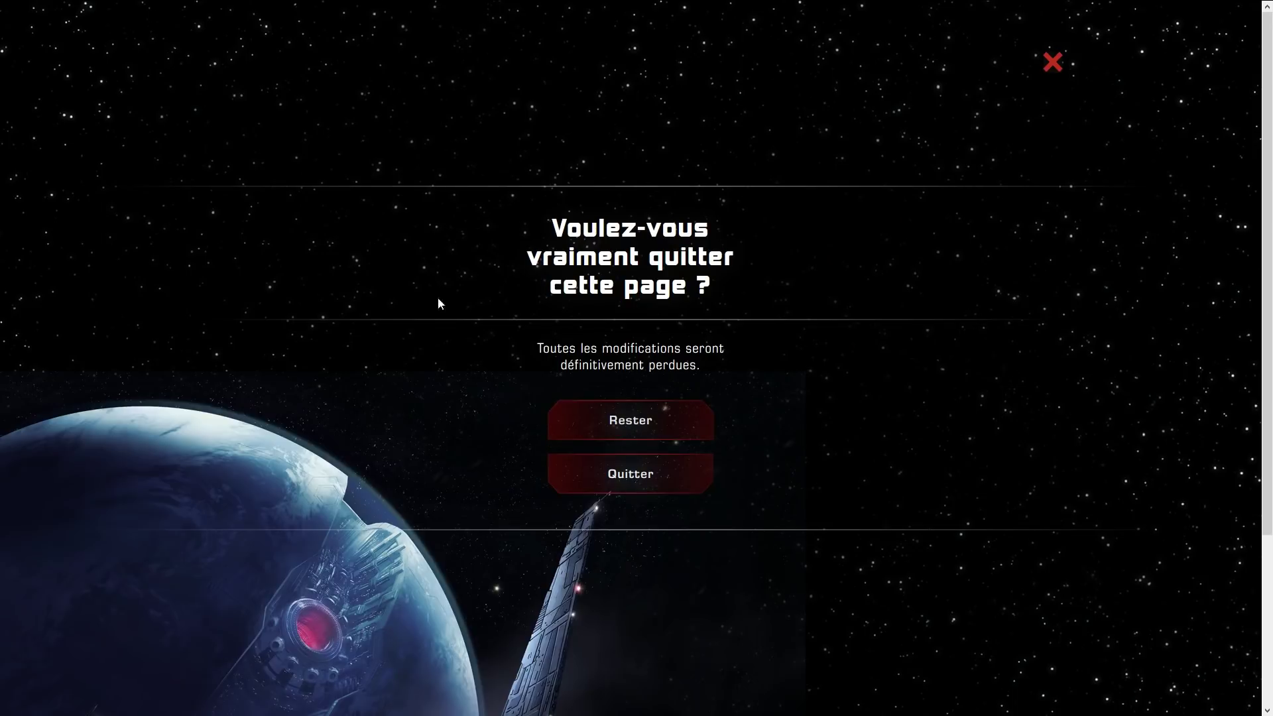
{"action": "left_click", "coordinate": [625, 472]}
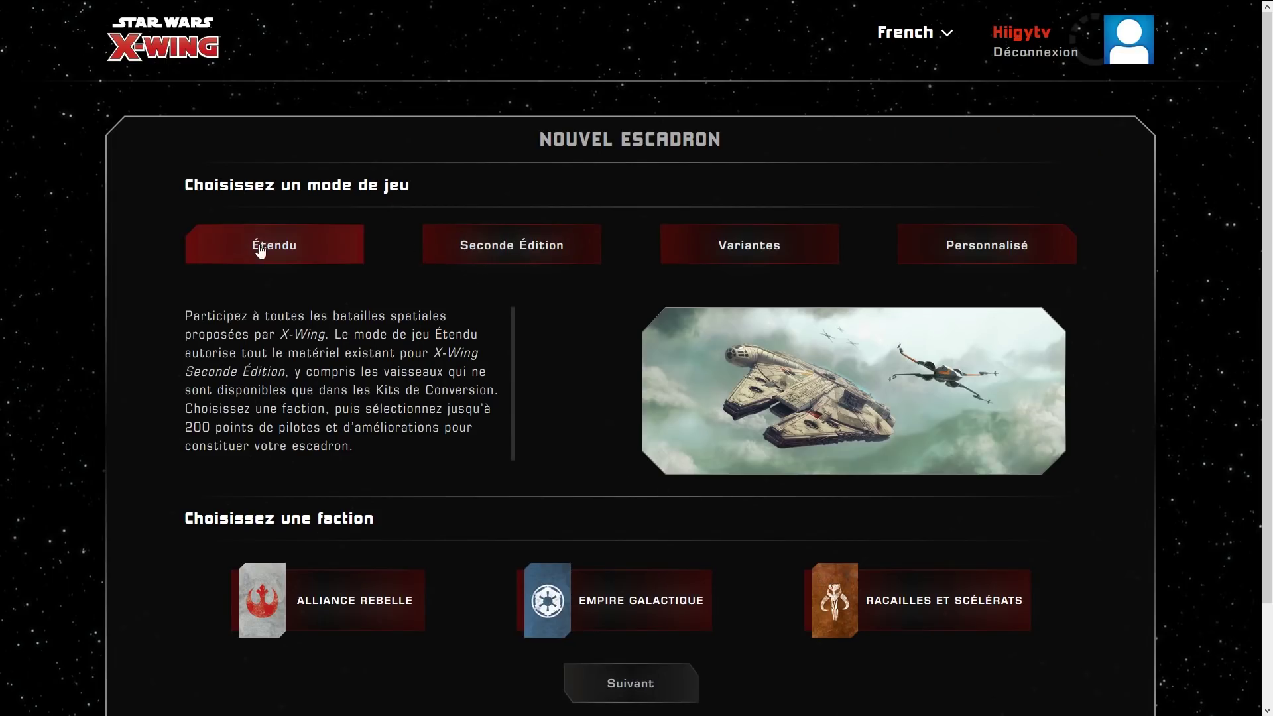
{"action": "left_click", "coordinate": [862, 610]}
{"action": "left_click", "coordinate": [630, 683]}
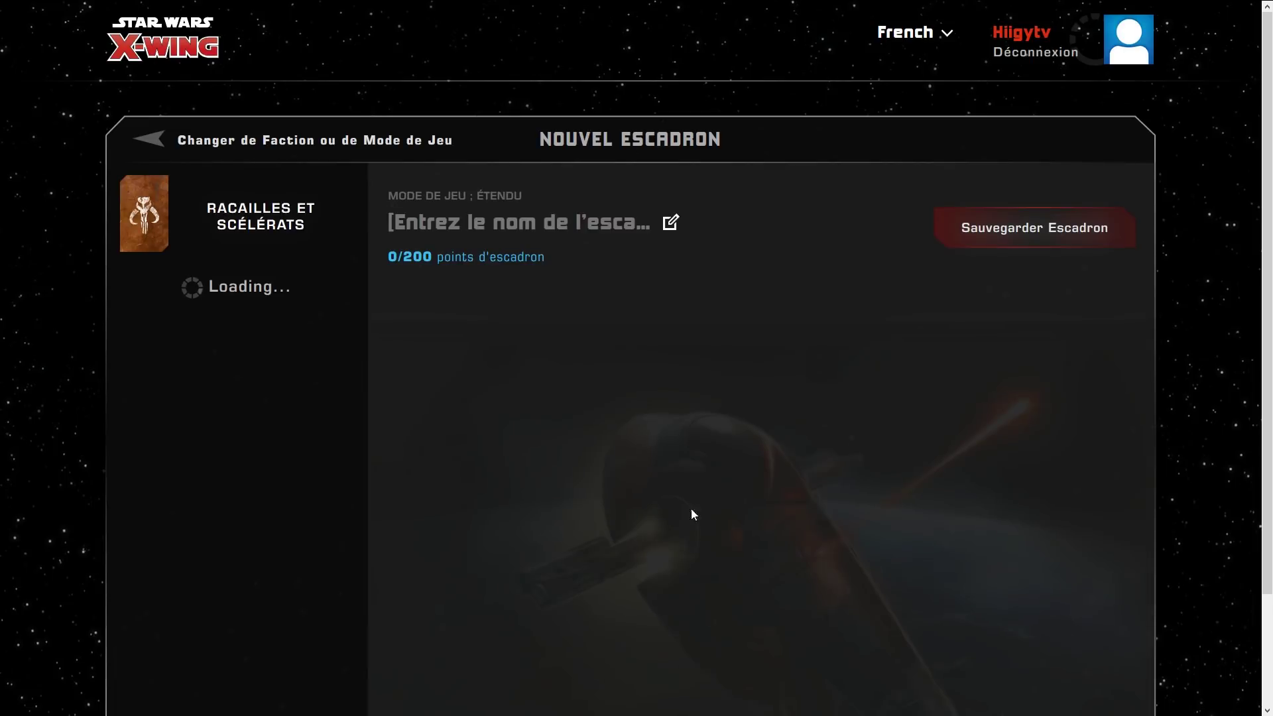
Step: Add the Lancer-class pilot Ketsu Onyo to the Étendu squadron and browse the available Illégal upgrades
{"action": "left_click", "coordinate": [343, 342]}
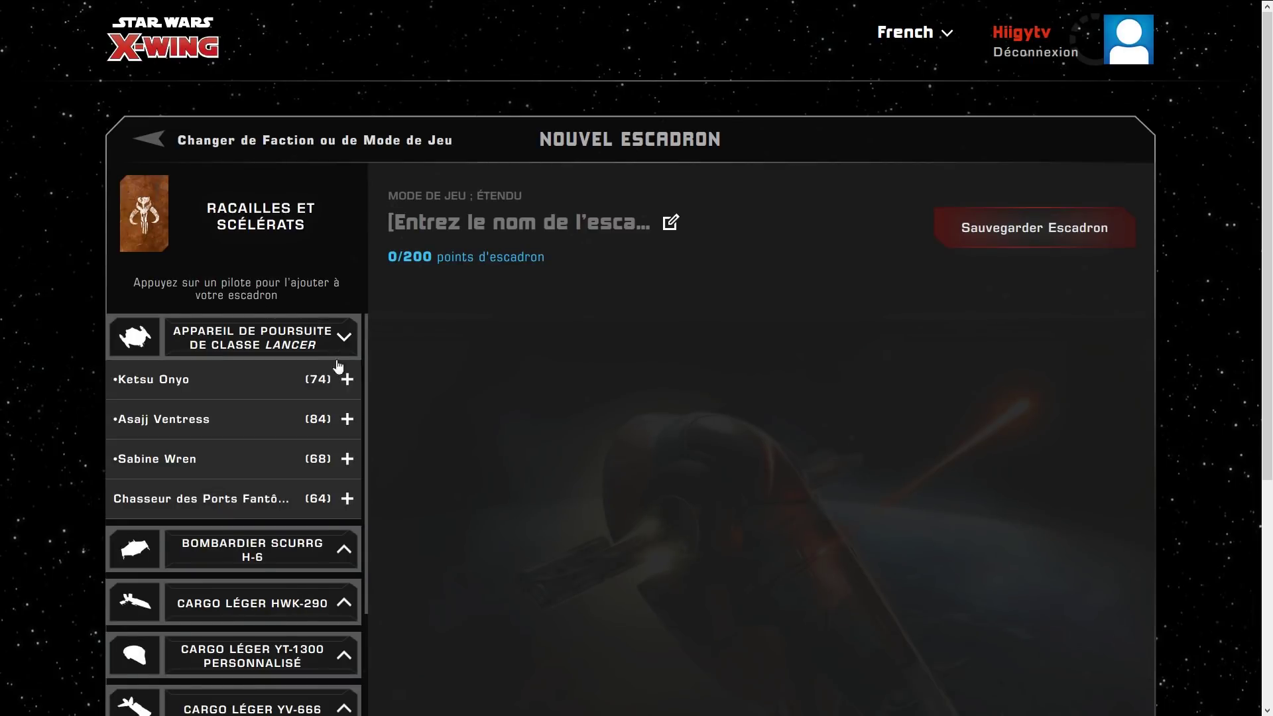
{"action": "left_click", "coordinate": [347, 379]}
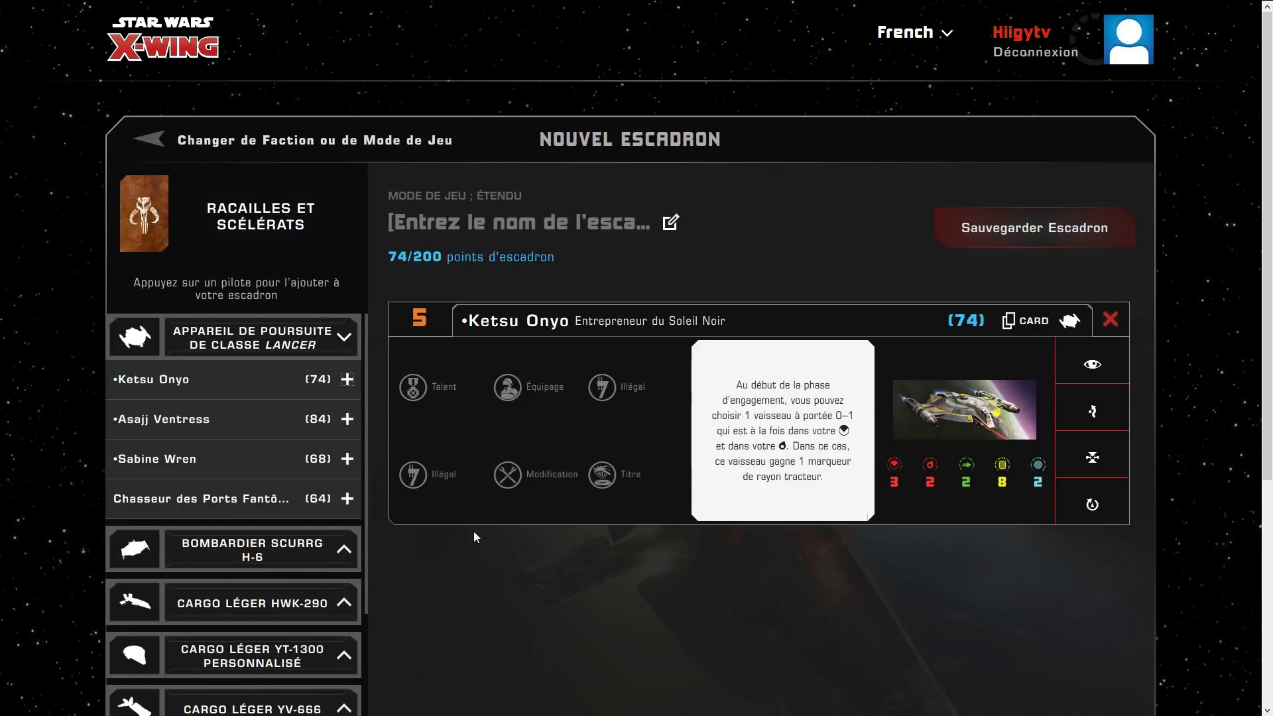
{"action": "left_click", "coordinate": [596, 398]}
{"action": "scroll", "coordinate": [1018, 358], "scroll_direction": "down", "scroll_amount": 6}
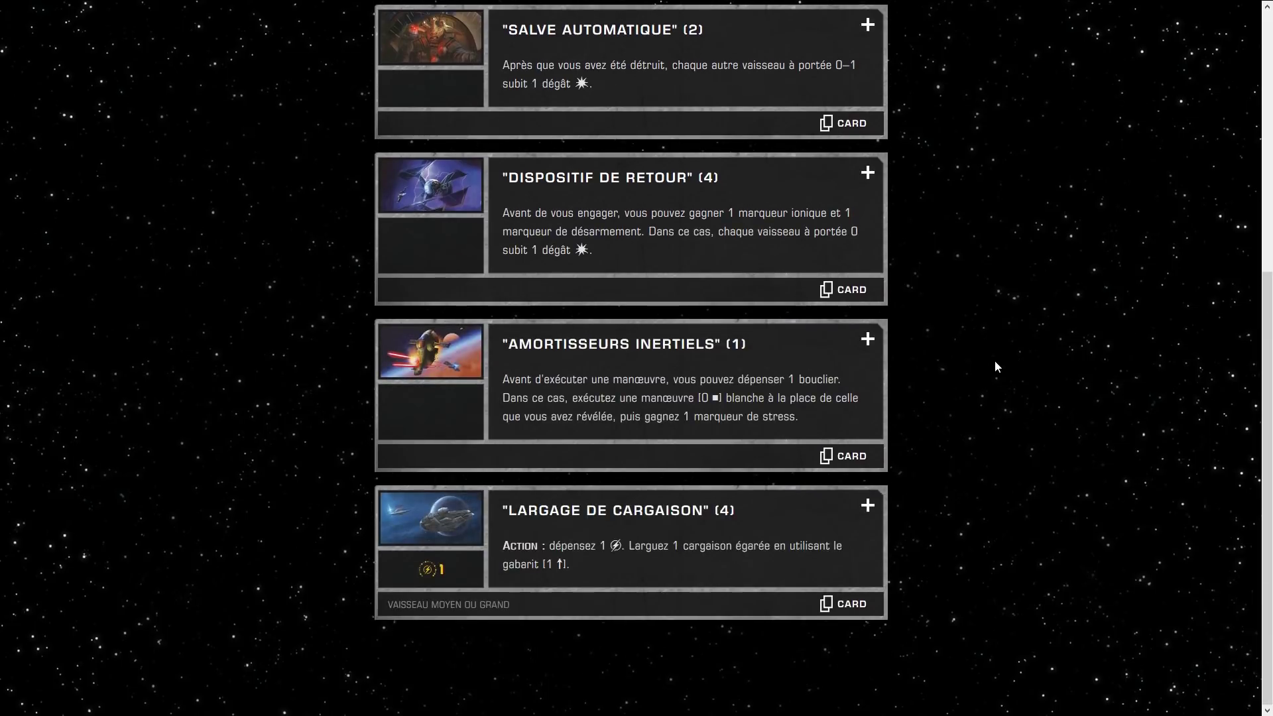
Step: Close the Illégal upgrade list without adding a card and leave the Étendu squadron without saving
{"action": "mouse_move", "coordinate": [840, 457]}
{"action": "scroll", "coordinate": [951, 385], "scroll_direction": "up", "scroll_amount": 6}
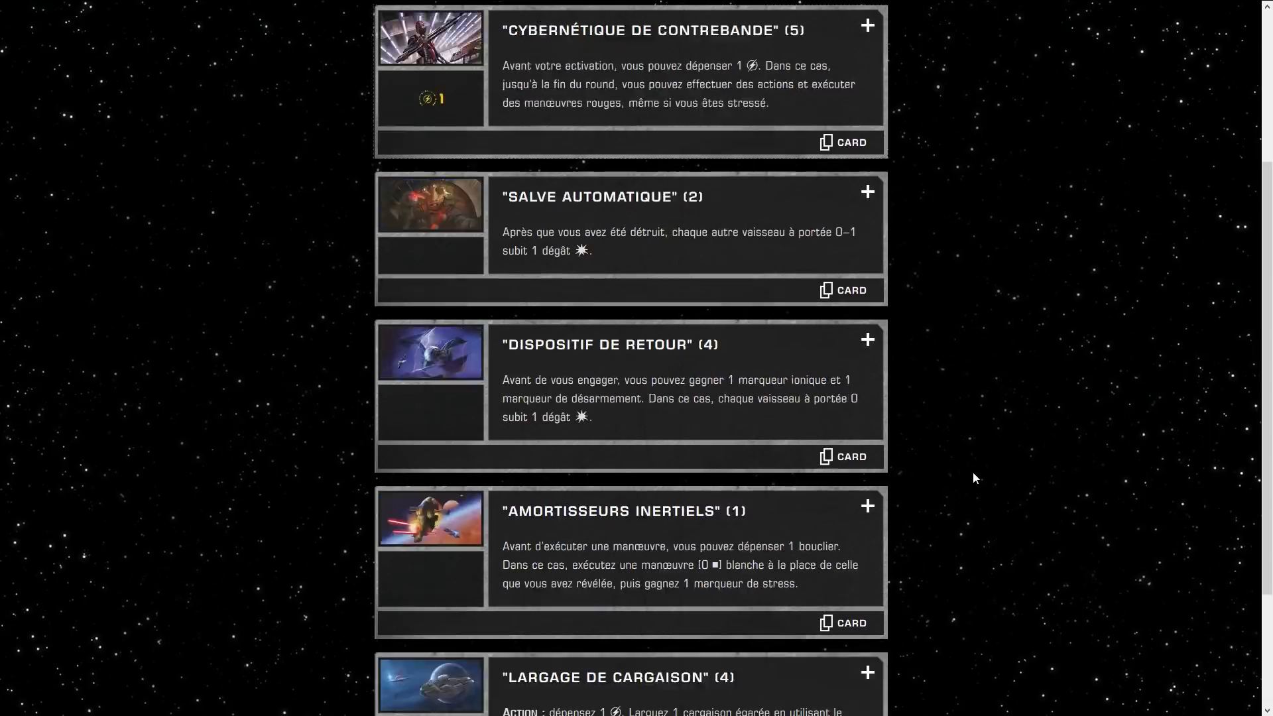
{"action": "left_click", "coordinate": [1051, 97]}
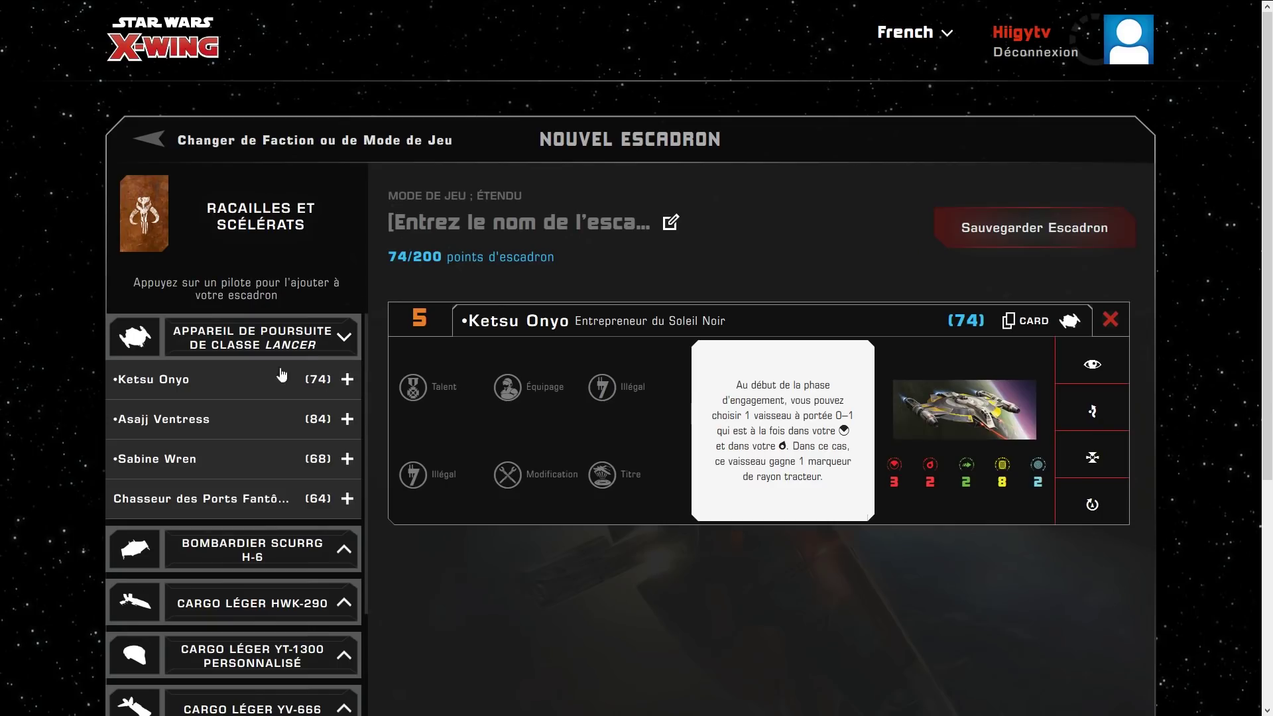
{"action": "left_click", "coordinate": [152, 138]}
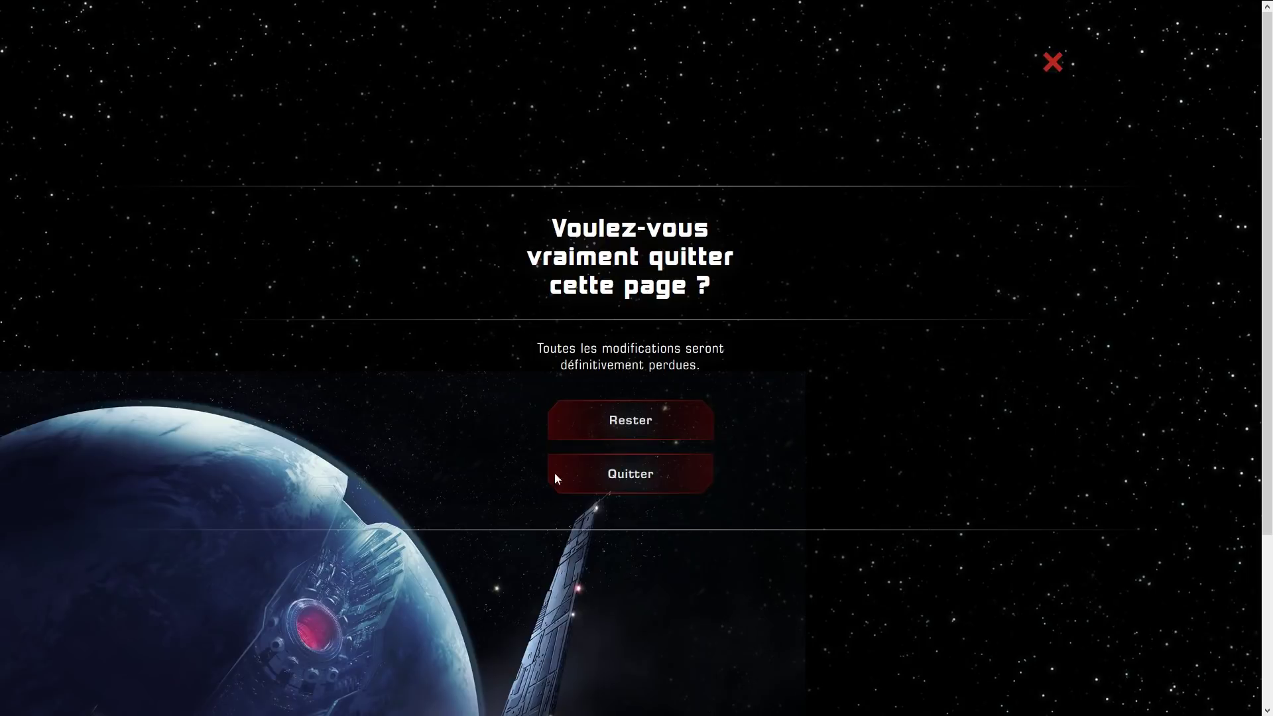
{"action": "left_click", "coordinate": [611, 475]}
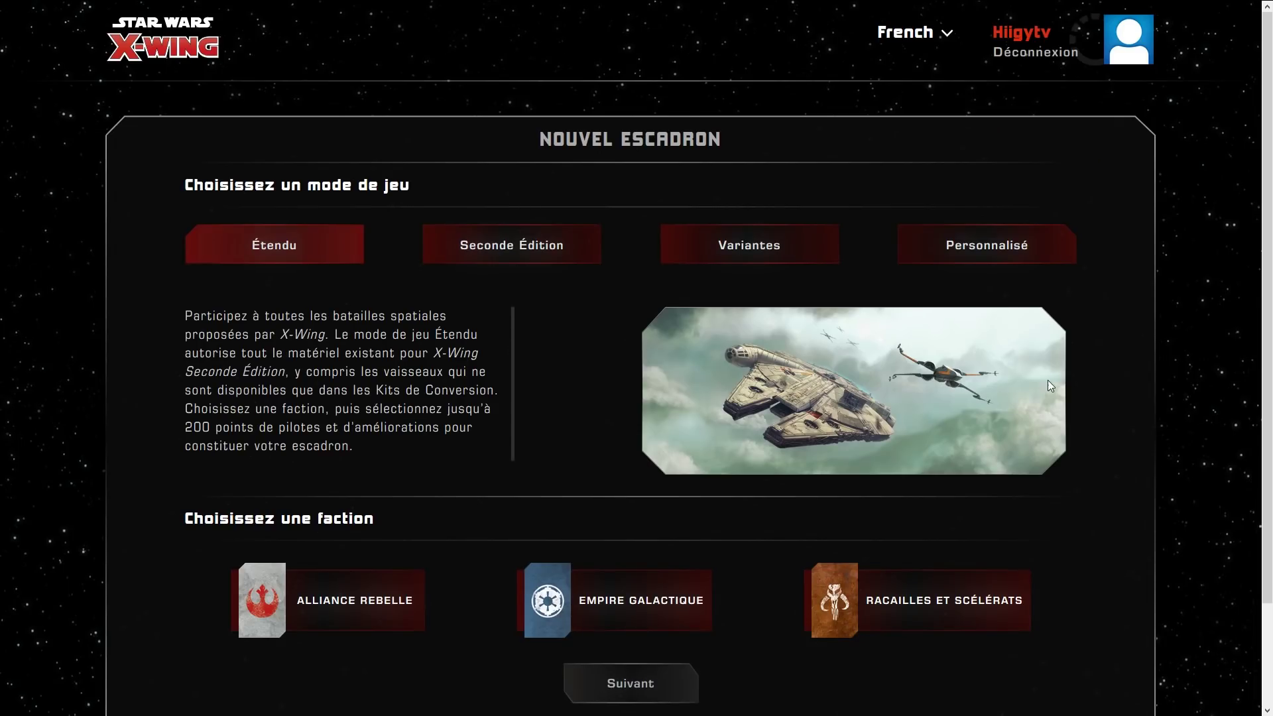
Step: Choose the Variantes game mode with the Bataille de Yavin format for a new squadron
{"action": "left_click", "coordinate": [735, 253]}
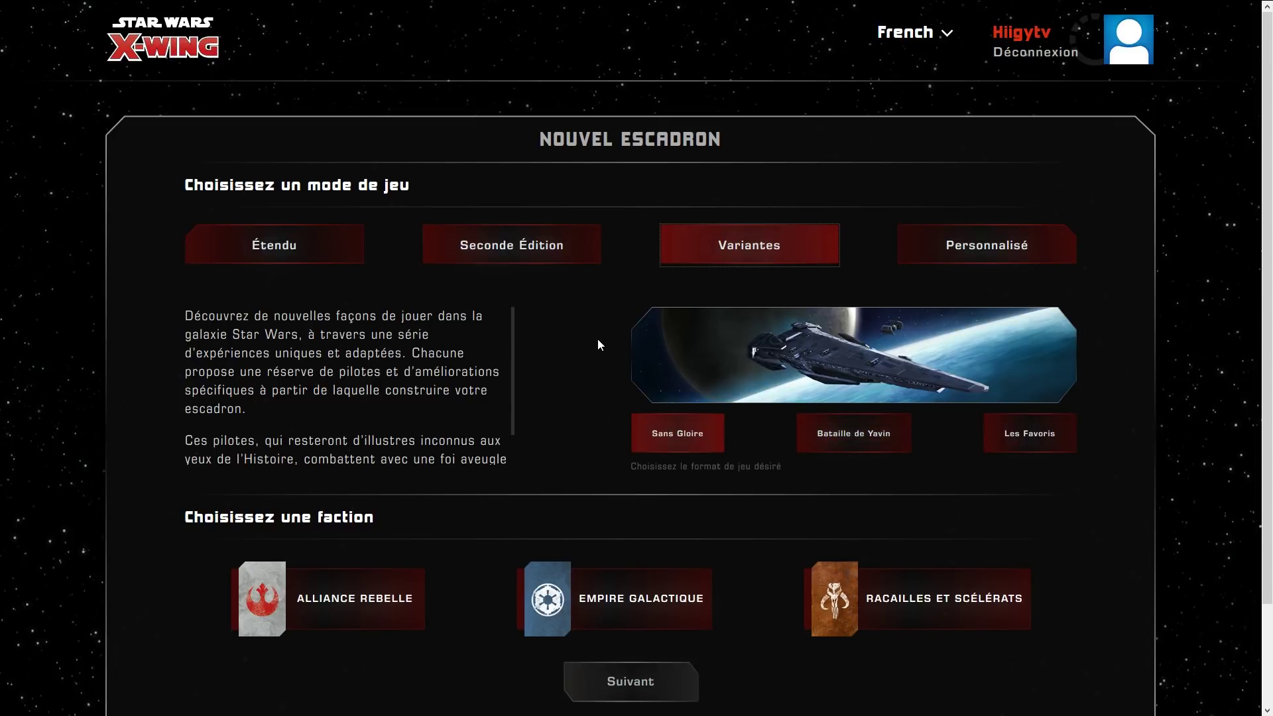
{"action": "left_click", "coordinate": [857, 439]}
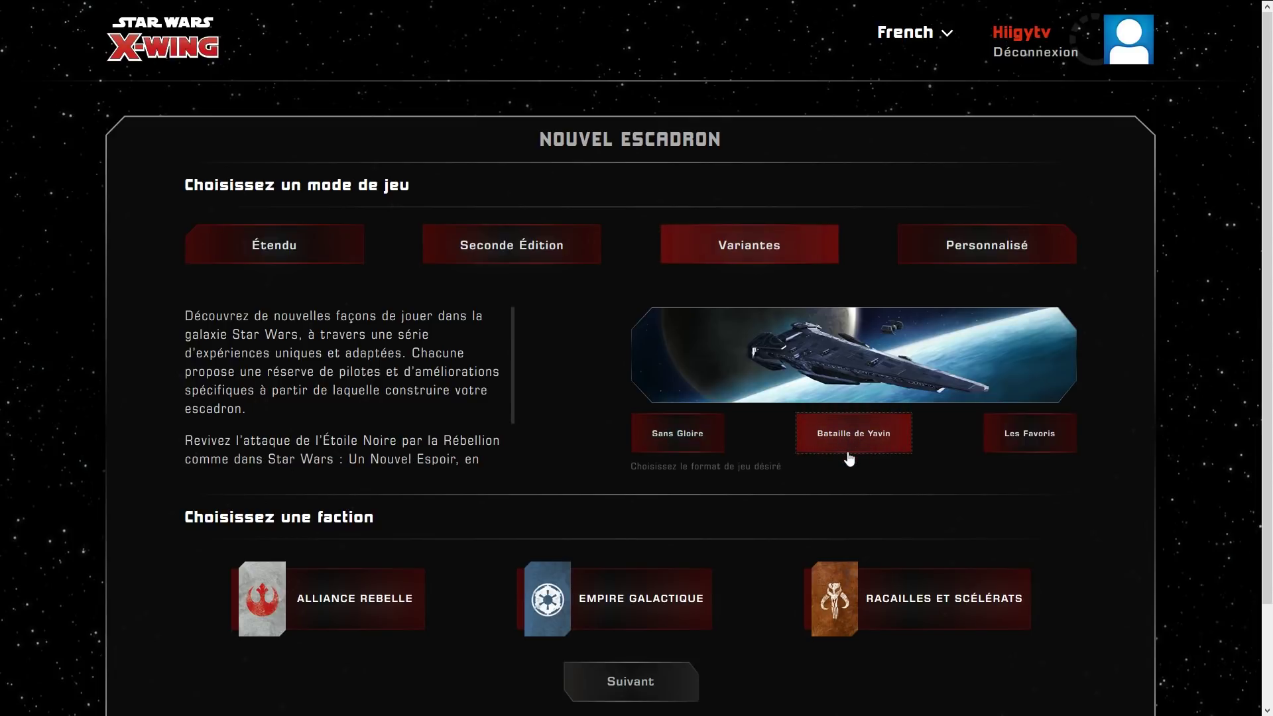